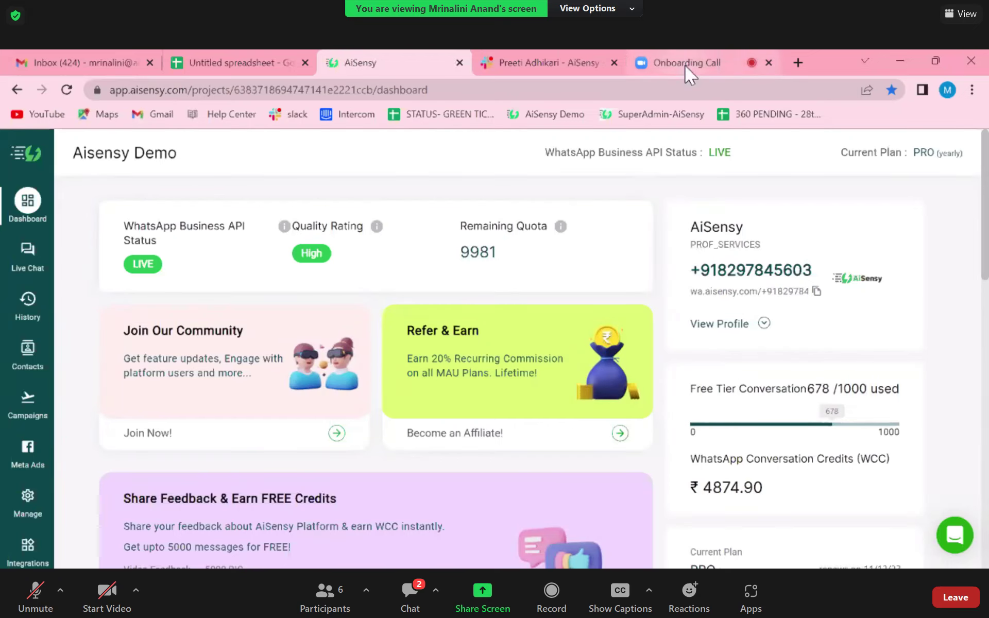
- Post the reply 'yes' to everyone in the Zoom meeting chat
left_click(410, 593)
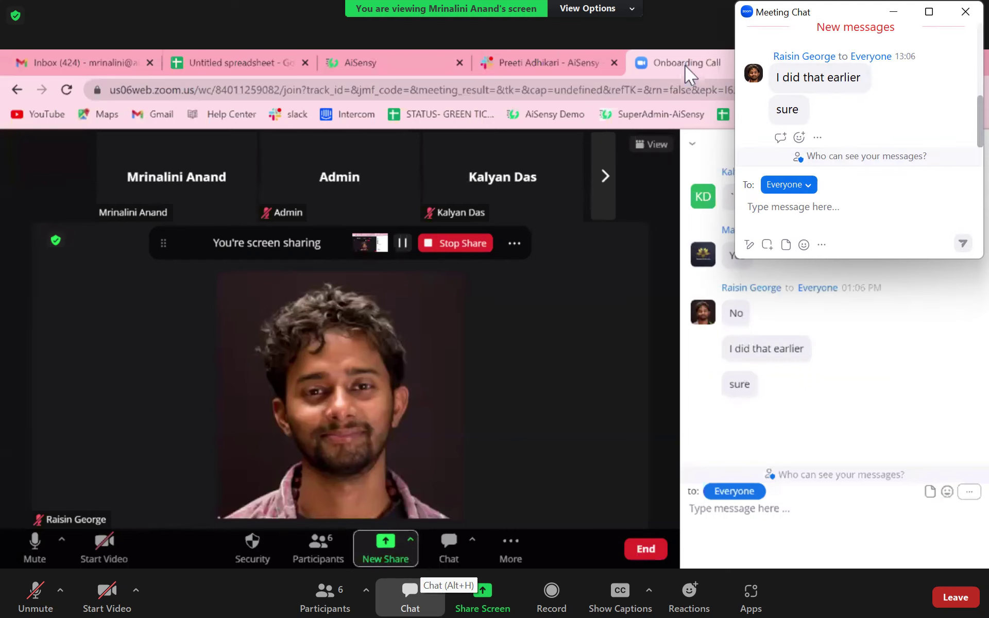
type("yes")
key("Return")
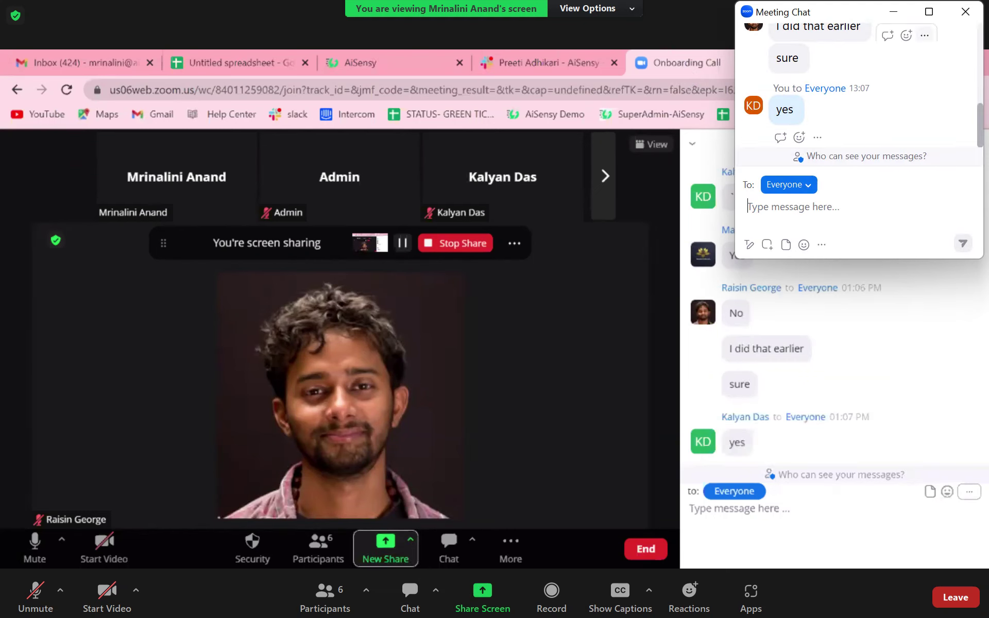
- Return to the AiSensy Demo dashboard showing LIVE API status and 9981 remaining quota
left_click(354, 61)
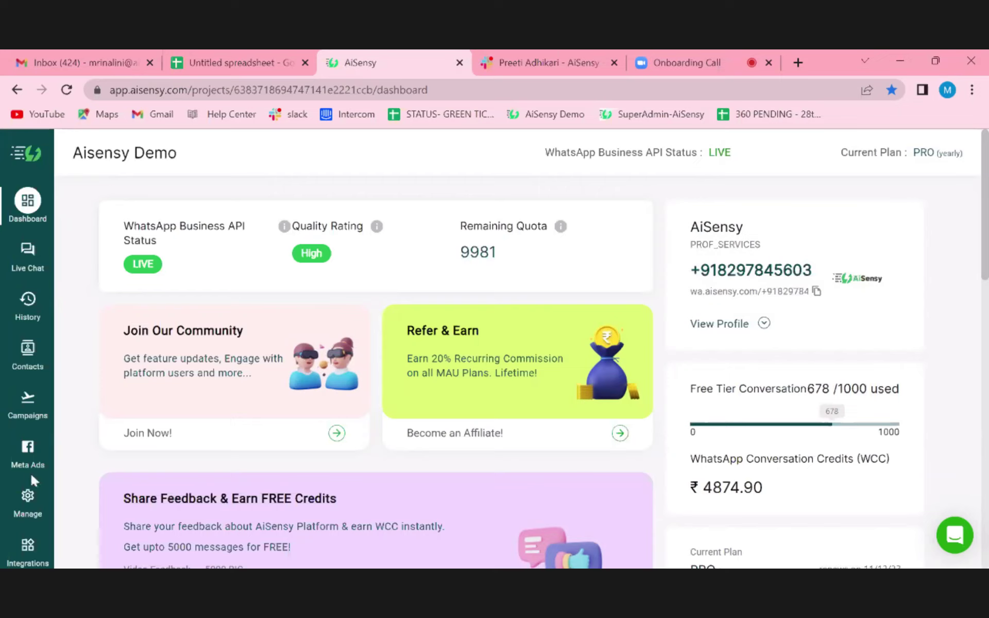
scroll(223, 452, "down", 3)
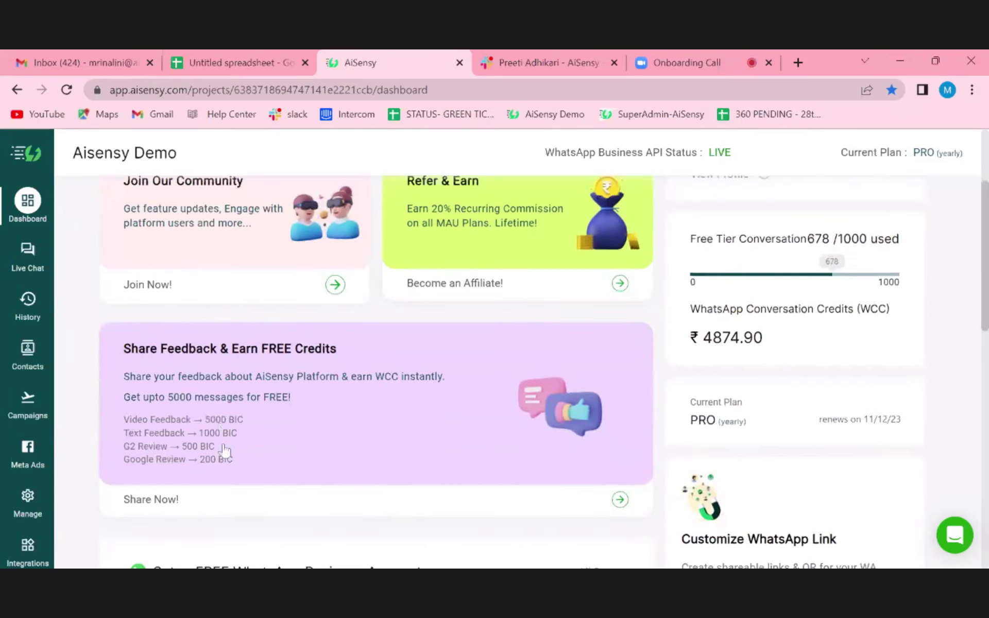
scroll(225, 450, "up", 3)
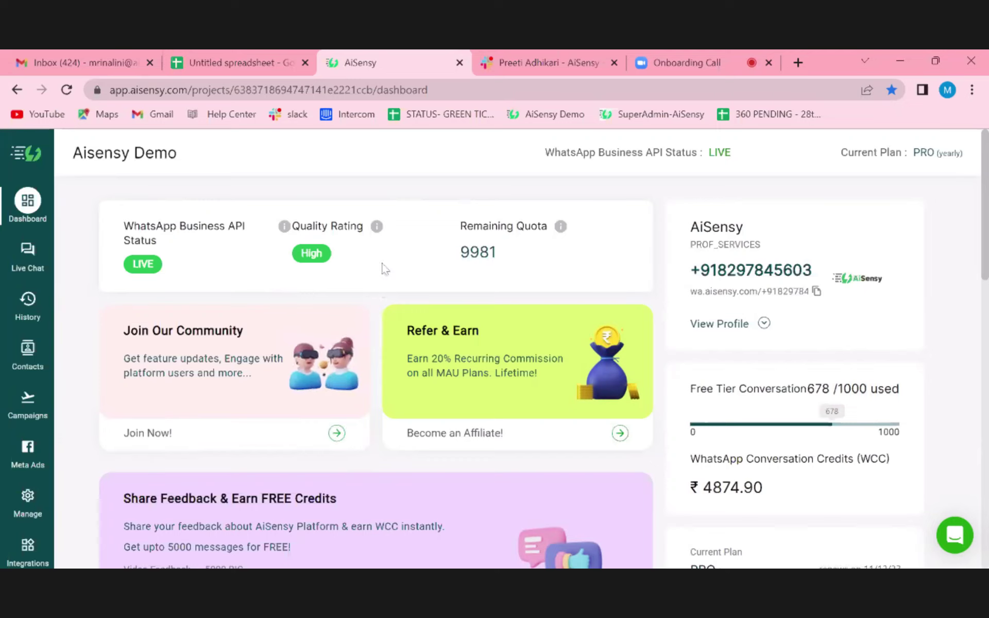
- Point out the business's WhatsApp number on the dashboard profile card
mouse_move(379, 232)
- Highlight the full WhatsApp number, then expand the profile to read description, address and support email
left_click_drag(717, 273, 683, 277)
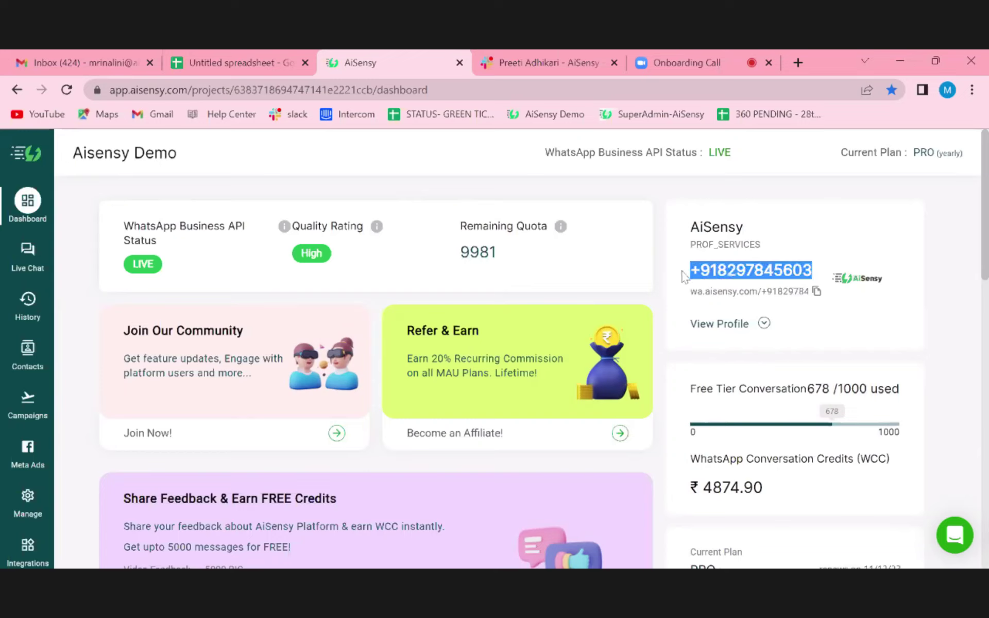
left_click(739, 329)
scroll(738, 330, "down", 1)
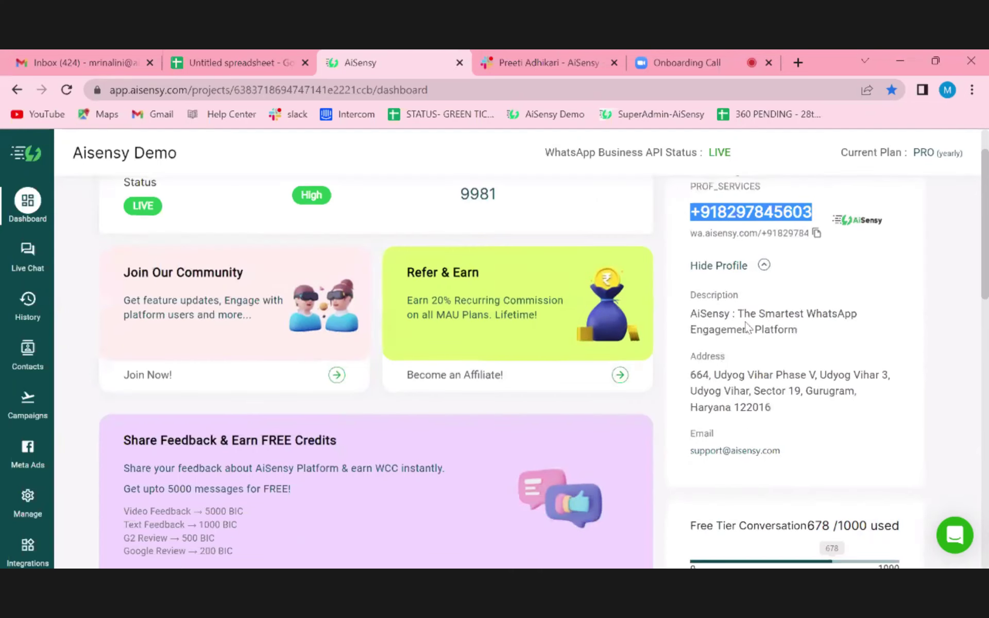
scroll(754, 482, "down", 3)
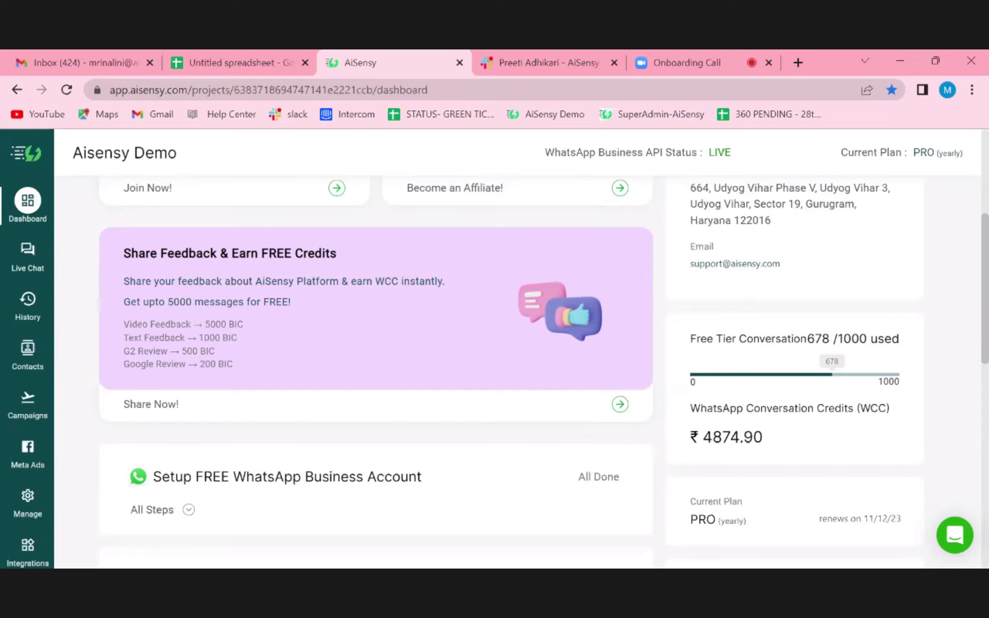
scroll(376, 360, "up", 4)
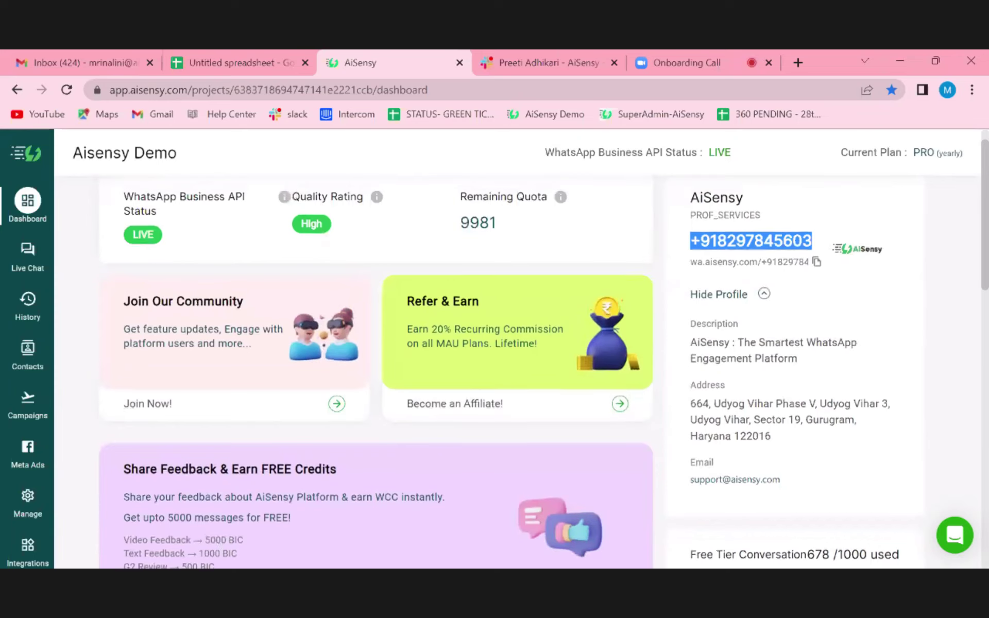
scroll(376, 361, "down", 2)
scroll(625, 294, "up", 3)
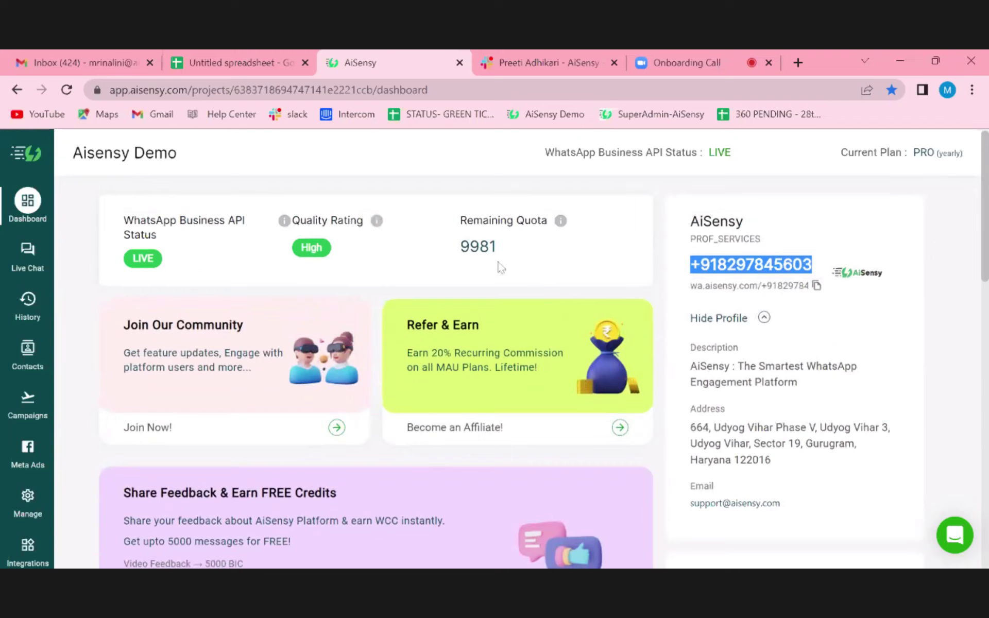
scroll(552, 258, "down", 3)
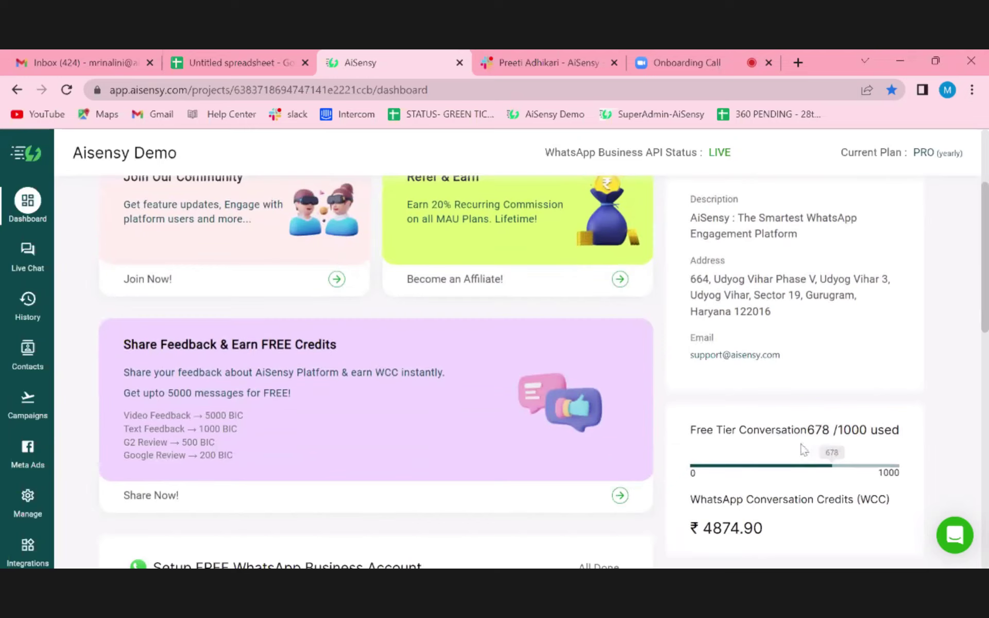
scroll(763, 402, "down", 2)
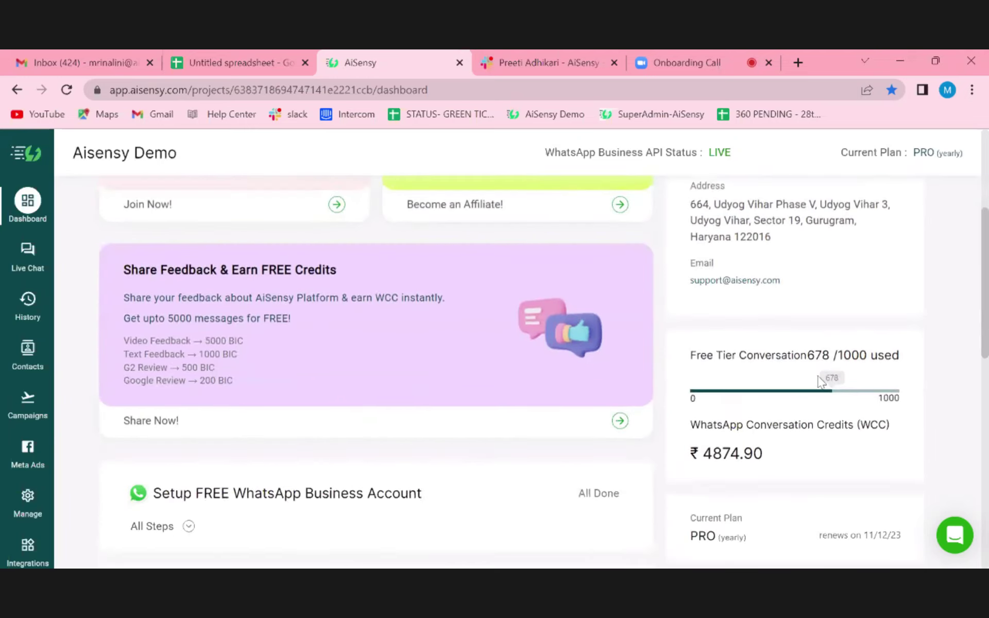
scroll(778, 482, "down", 1)
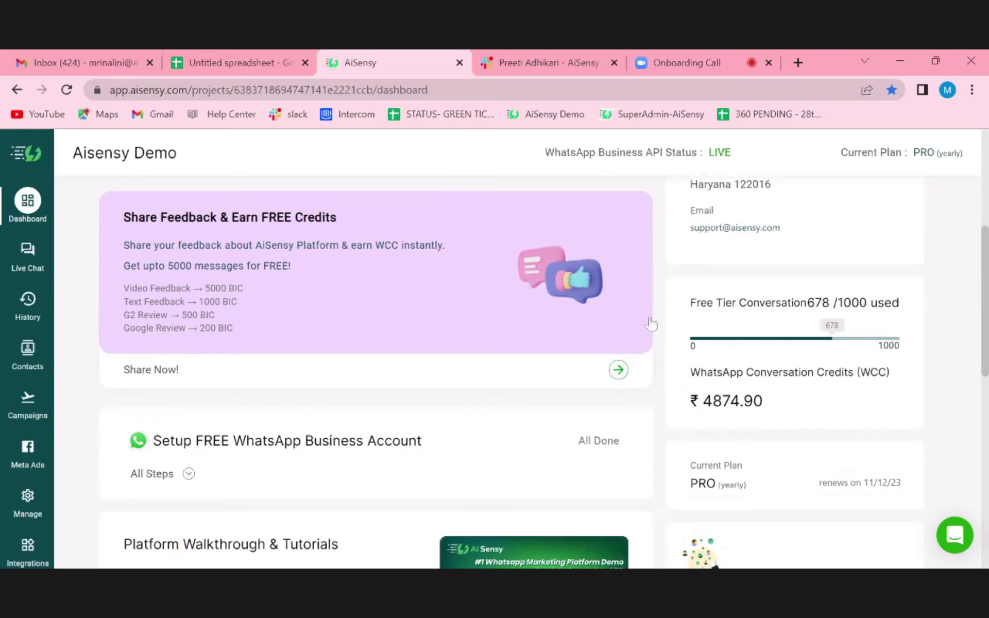
- Open the Customize WhatsApp Link generator from the dashboard in a new tab
scroll(710, 425, "up", 2)
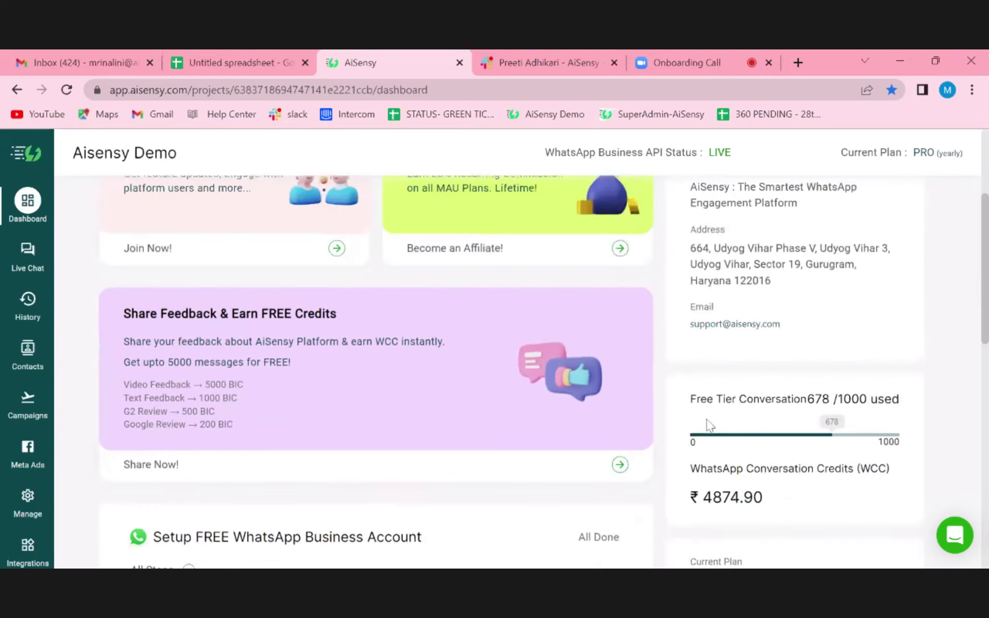
scroll(544, 356, "up", 3)
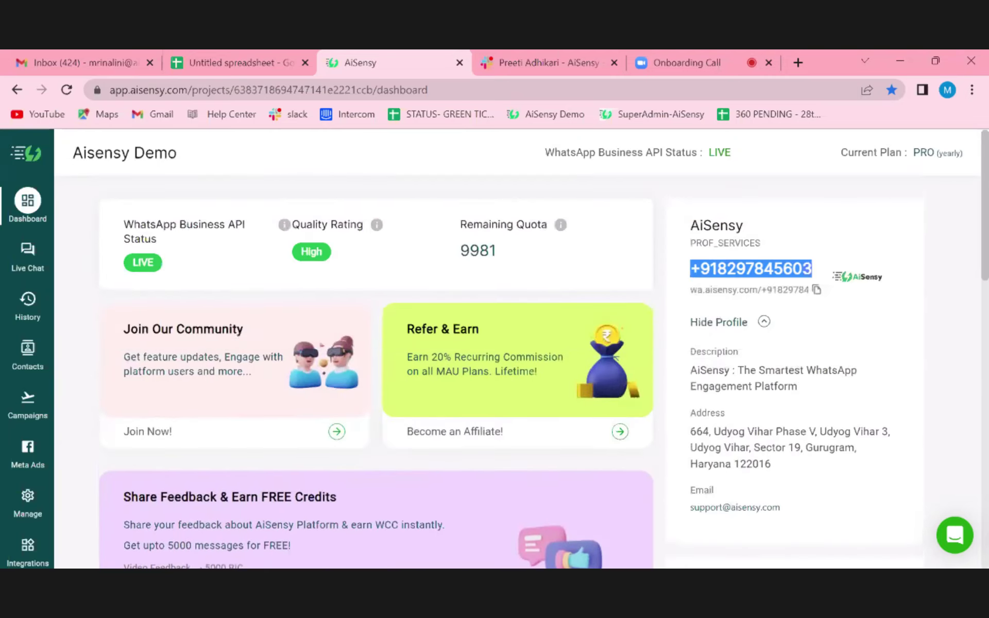
scroll(544, 355, "down", 4)
scroll(515, 360, "down", 2)
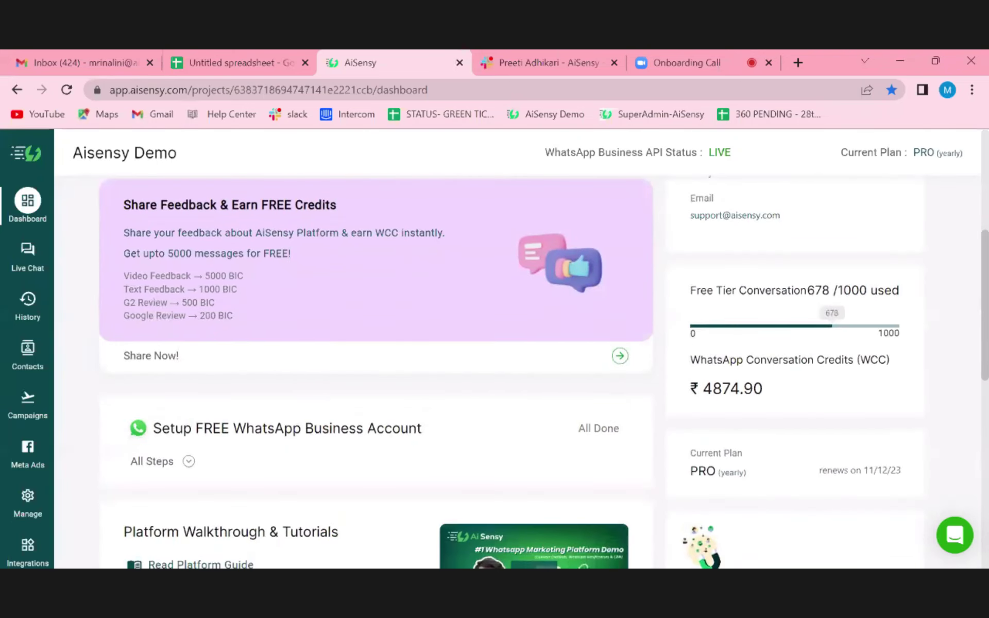
scroll(775, 442, "down", 2)
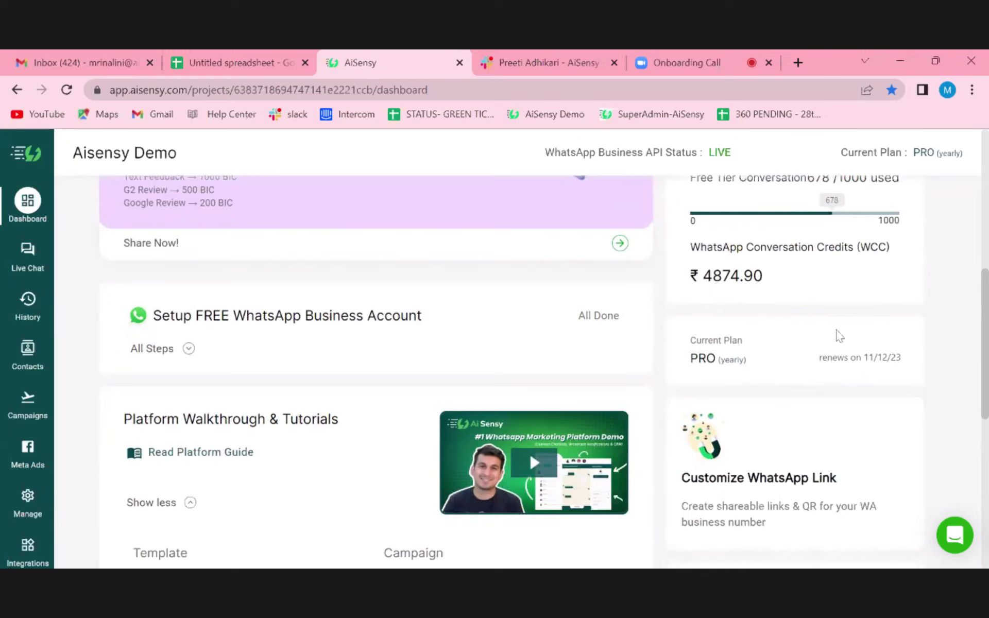
scroll(824, 415, "down", 2)
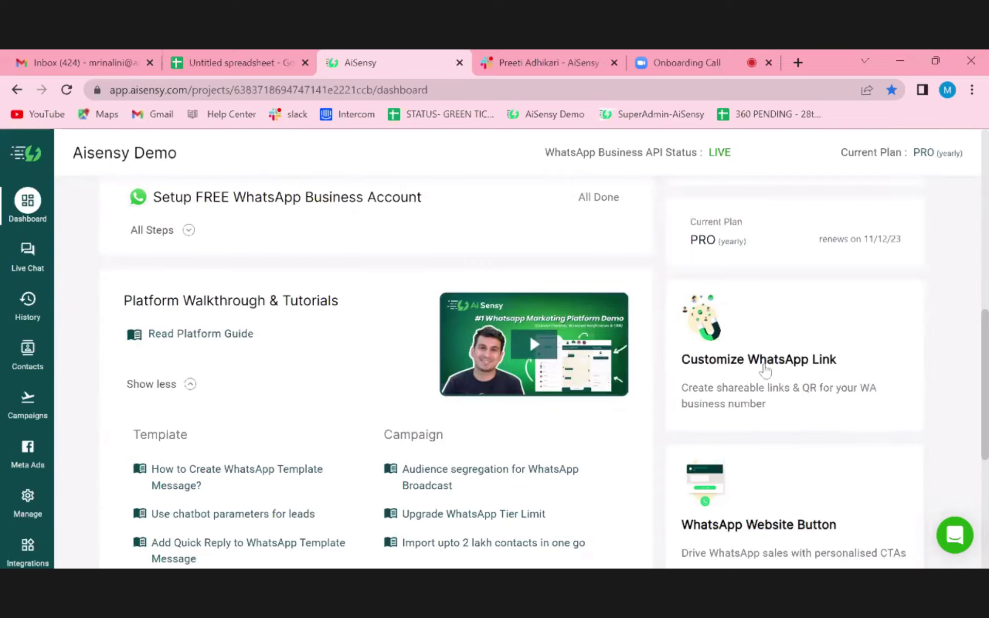
left_click(765, 370)
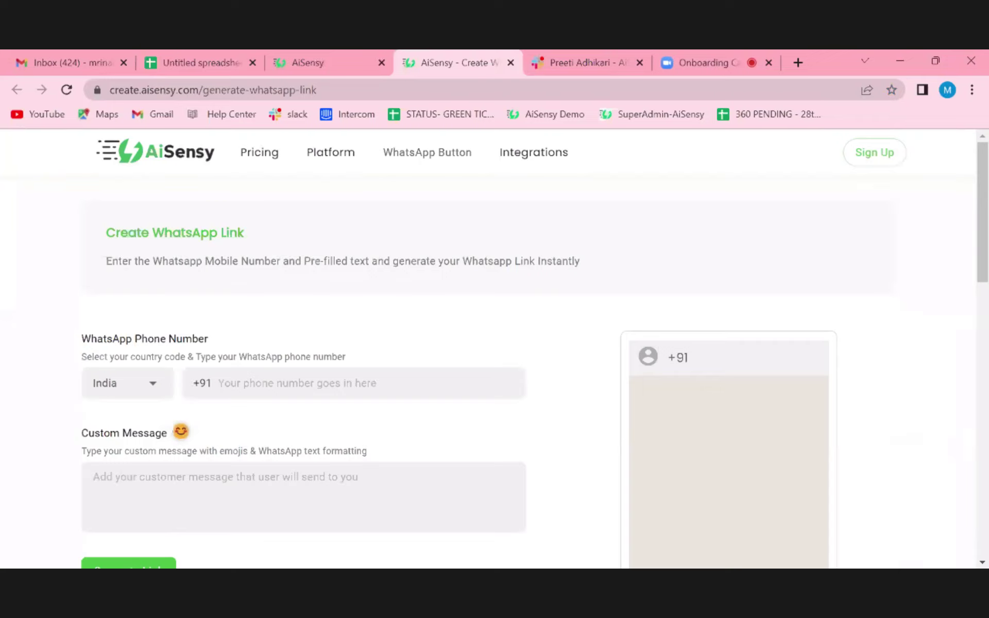
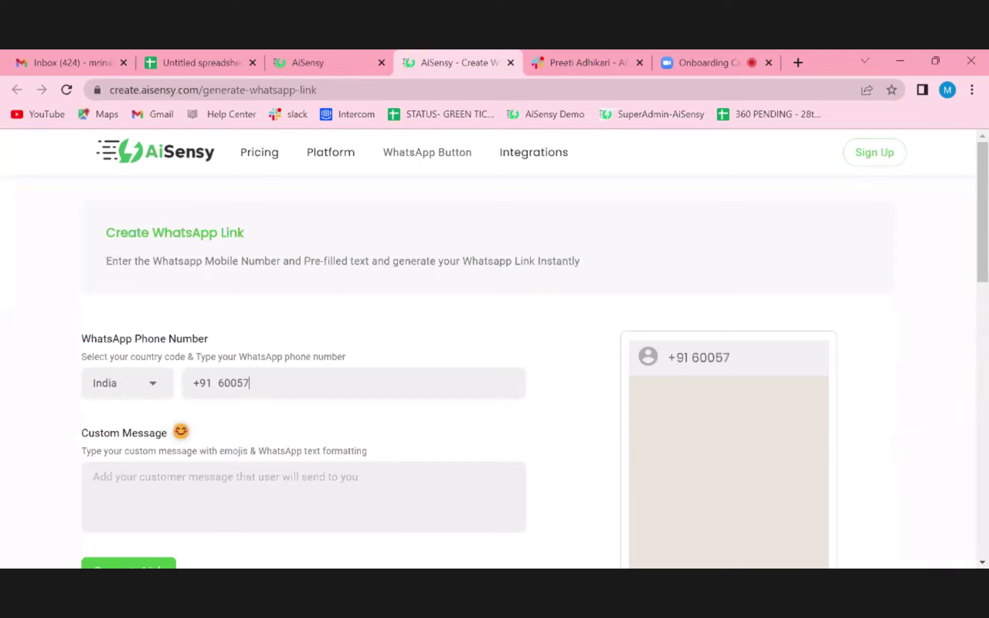
- Enter the Indian phone number and the multi-line message 'Hey, I want to know about your product, Team, Aisensy.'
scroll(495, 361, "down", 3)
left_click(93, 337)
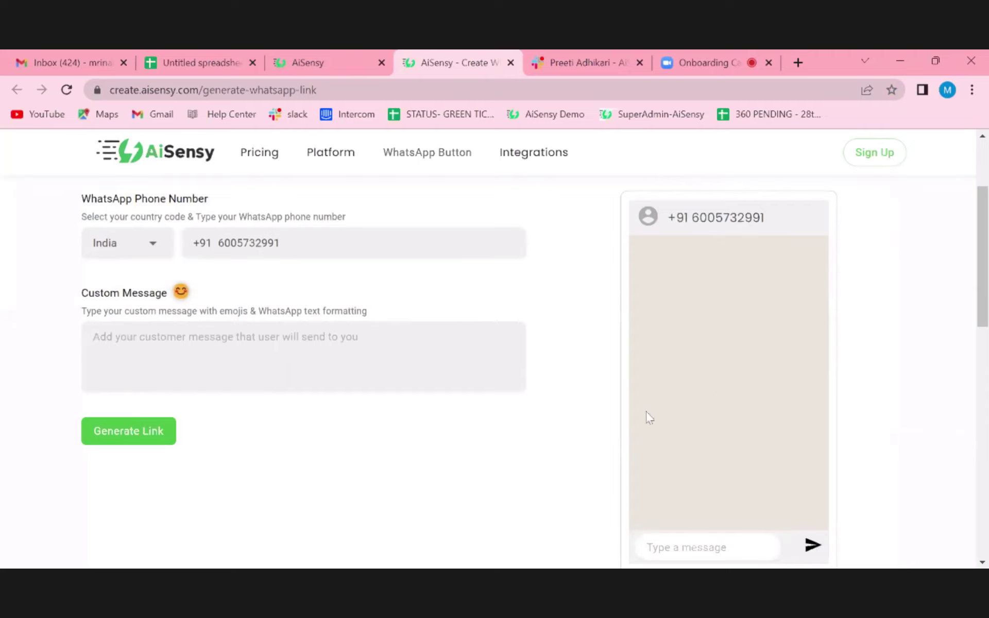
scroll(649, 418, "down", 1)
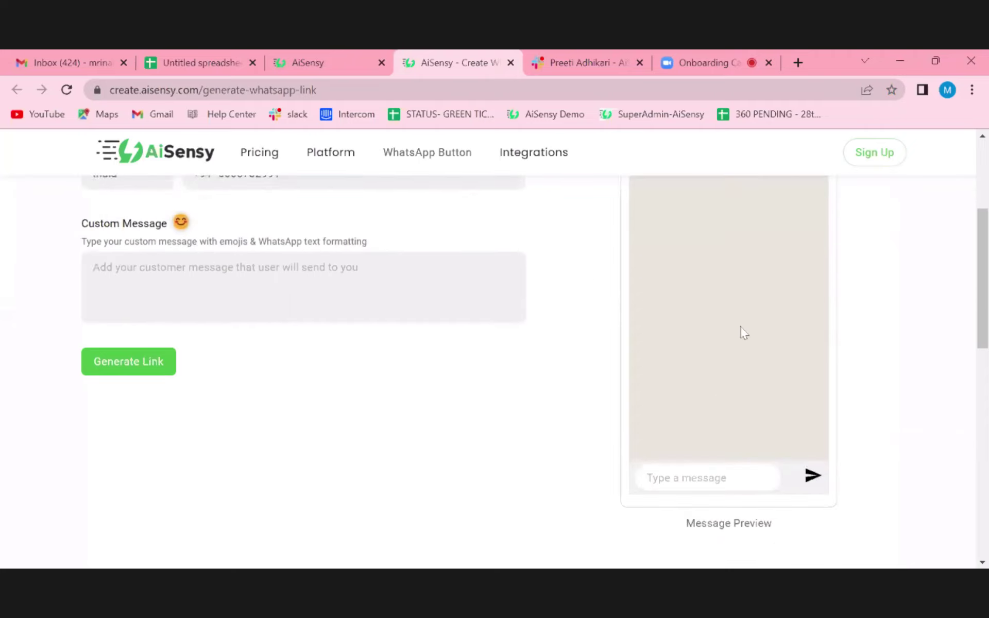
scroll(515, 382, "up", 1)
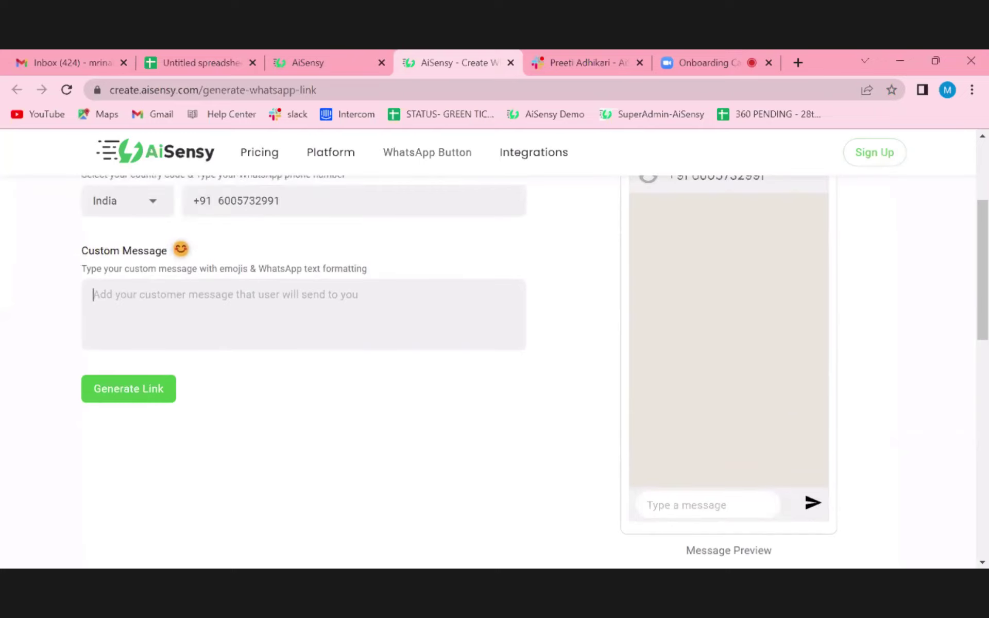
type("ey,")
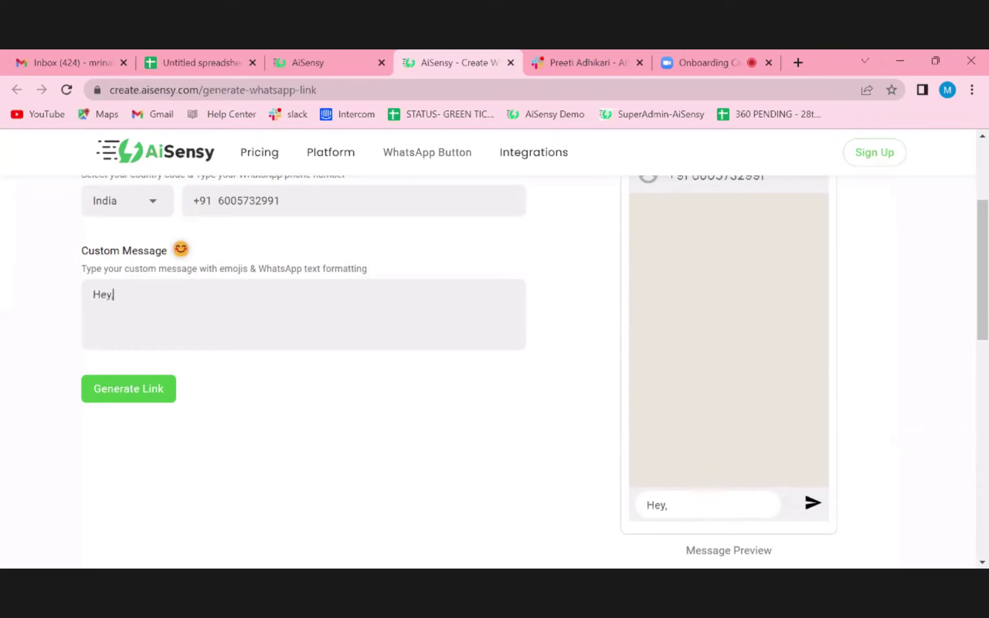
key("Return")
type("I want to know ")
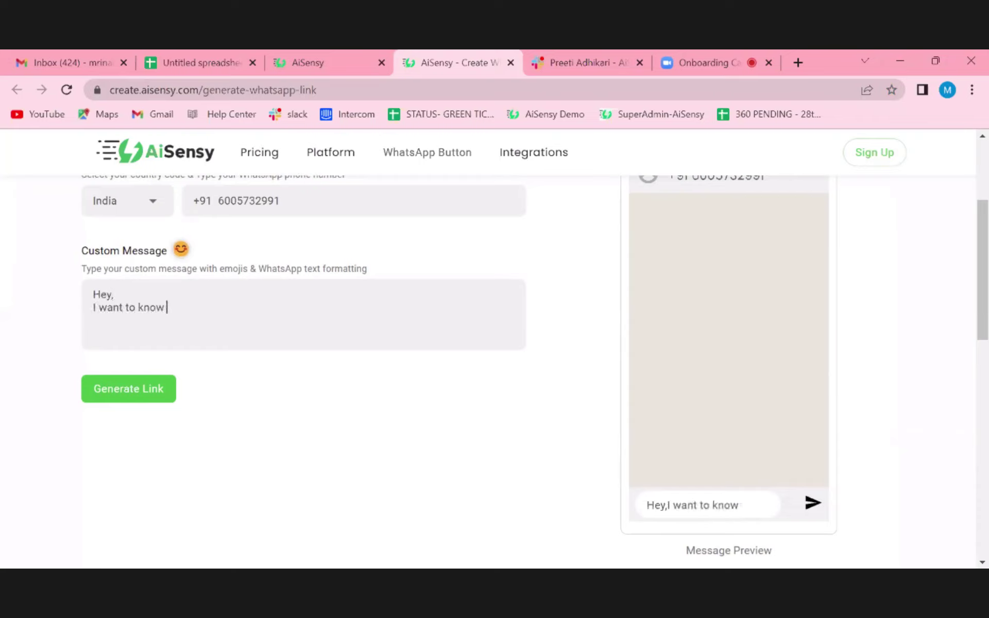
type("about your product")
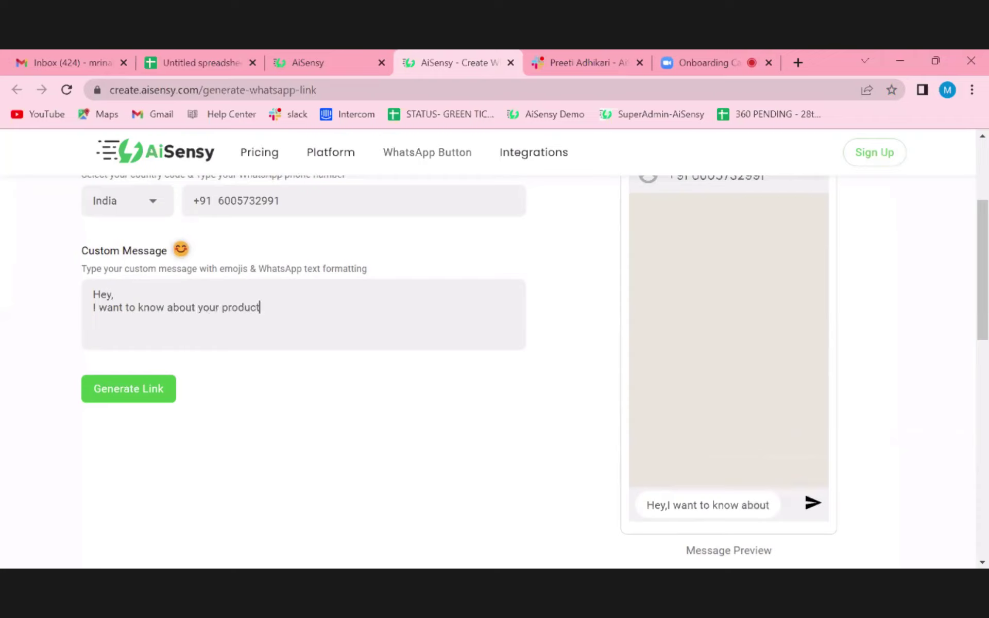
type(",")
key("Return")
key("Return")
type("Team,")
key("Return")
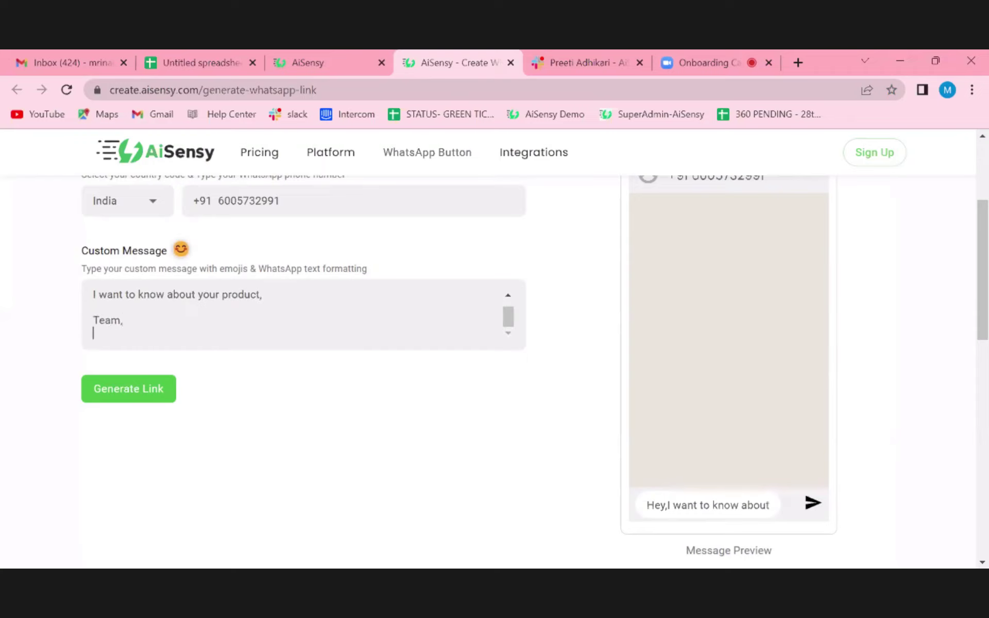
type("Aisensy.")
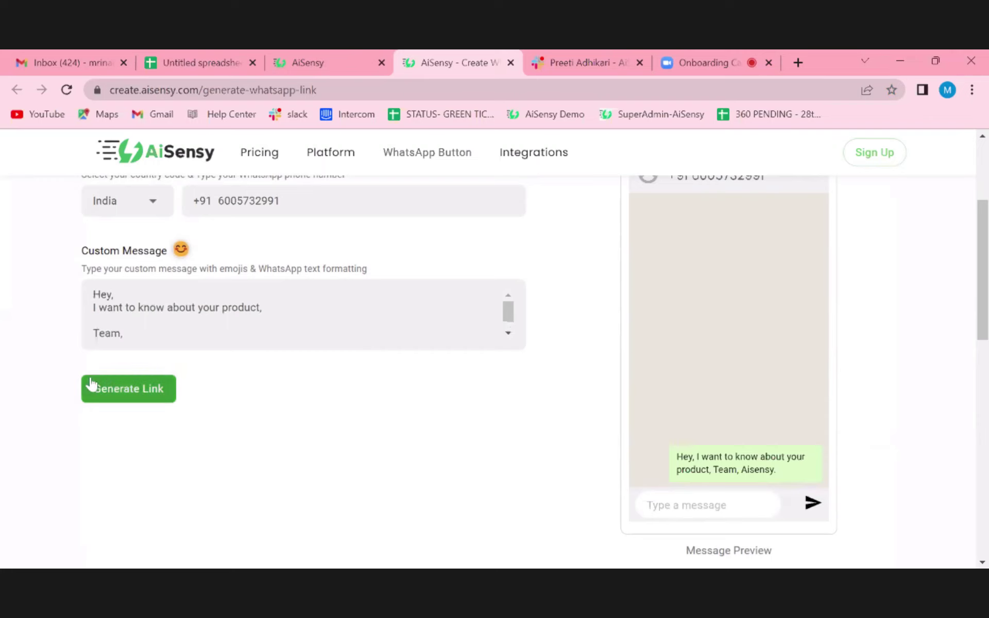
- Generate the WhatsApp short link wa.aisensy.com/8DIJId with its QR code
left_click(143, 397)
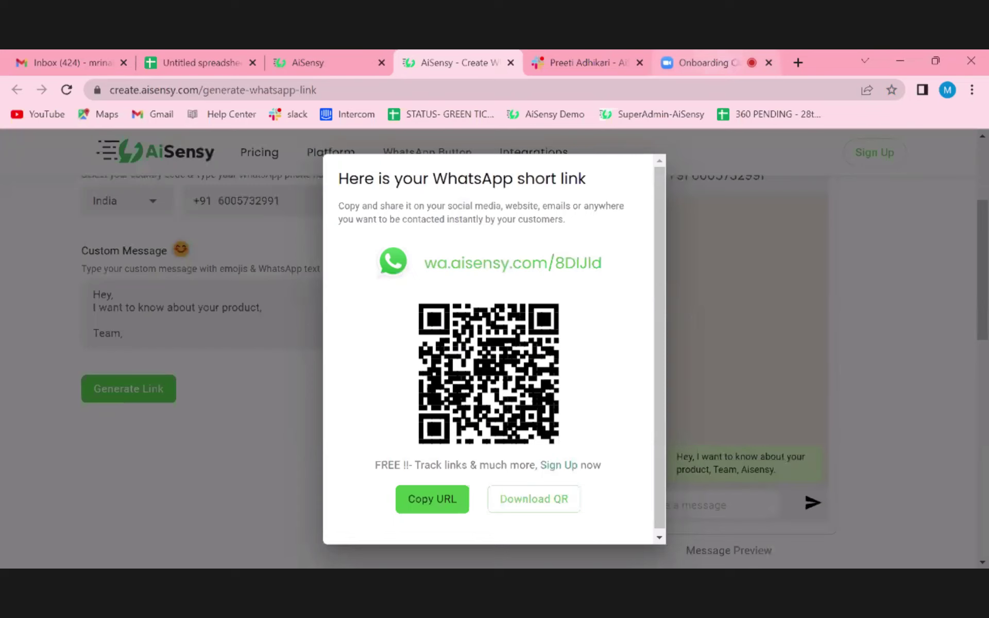
left_click(711, 62)
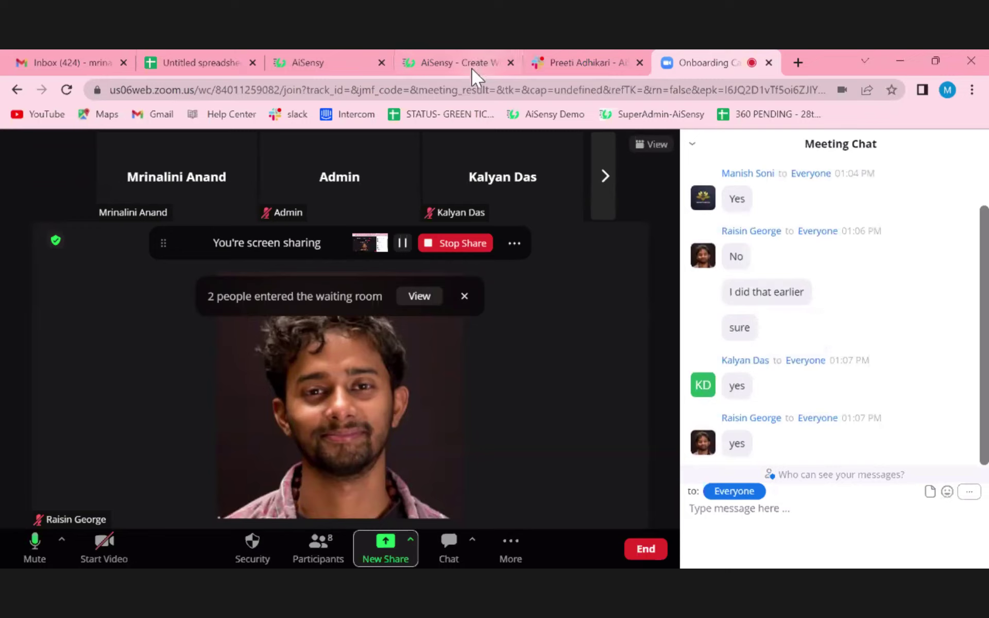
- Copy the short link wa.aisensy.com/8DIJId and close the link-generator tab
left_click(438, 62)
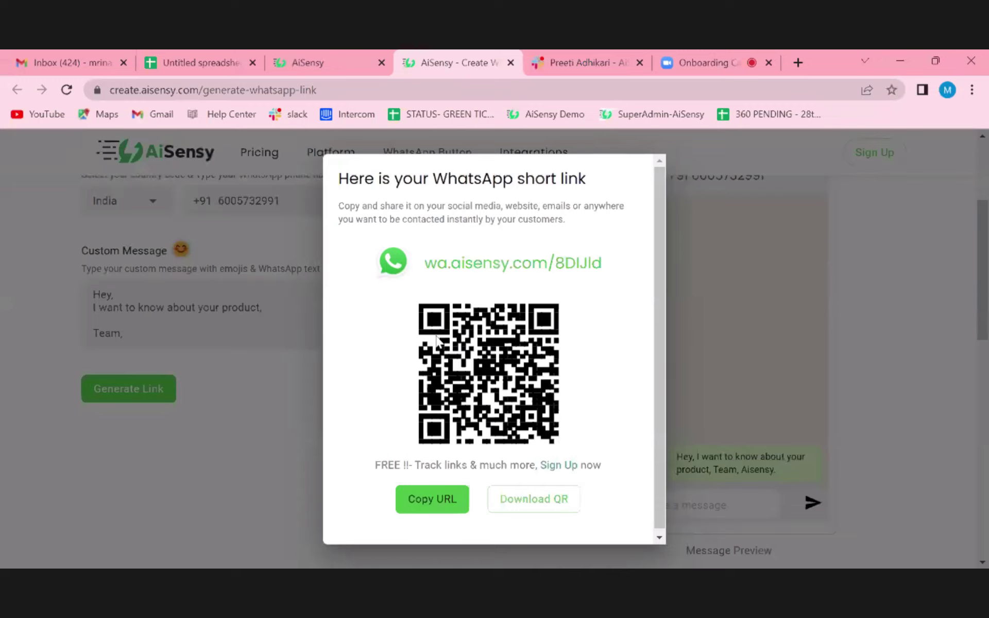
left_click(406, 508)
key("ctrl+w")
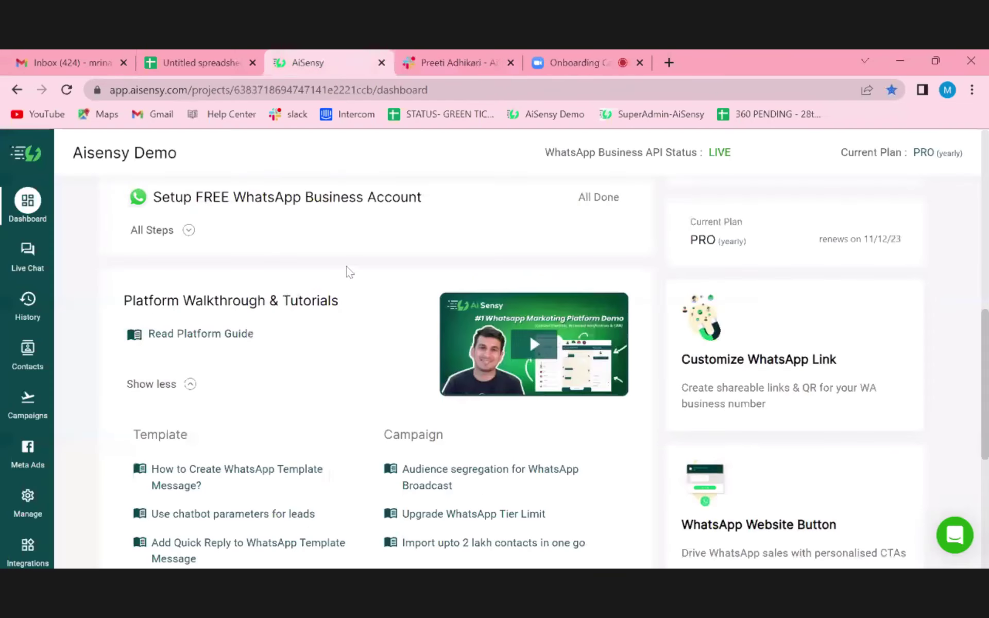
- Open the WhatsApp Website Button generator with its 'Chat with us' button preview
scroll(420, 381, "down", 3)
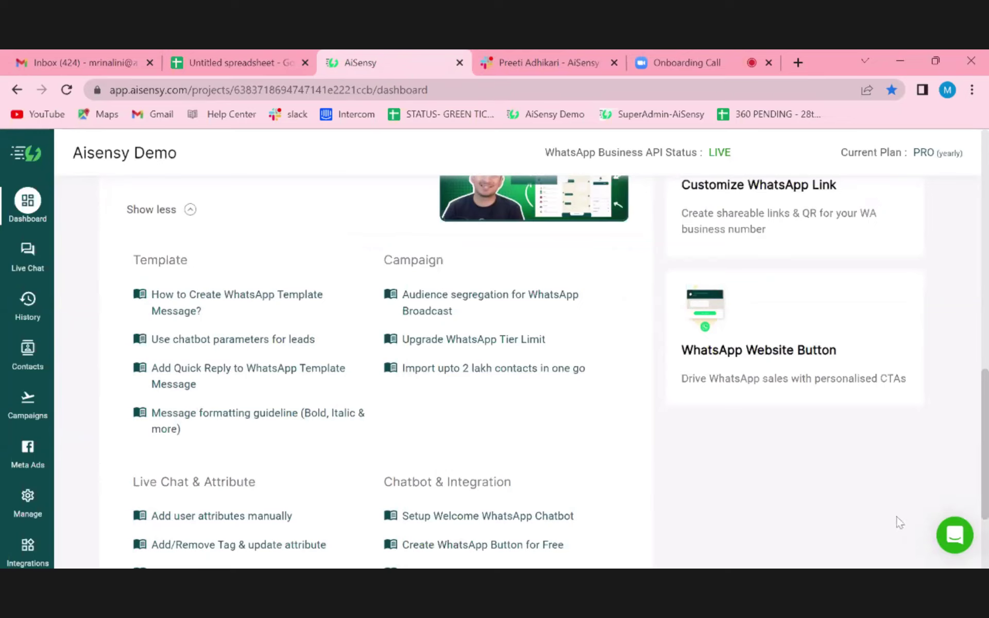
left_click(797, 362)
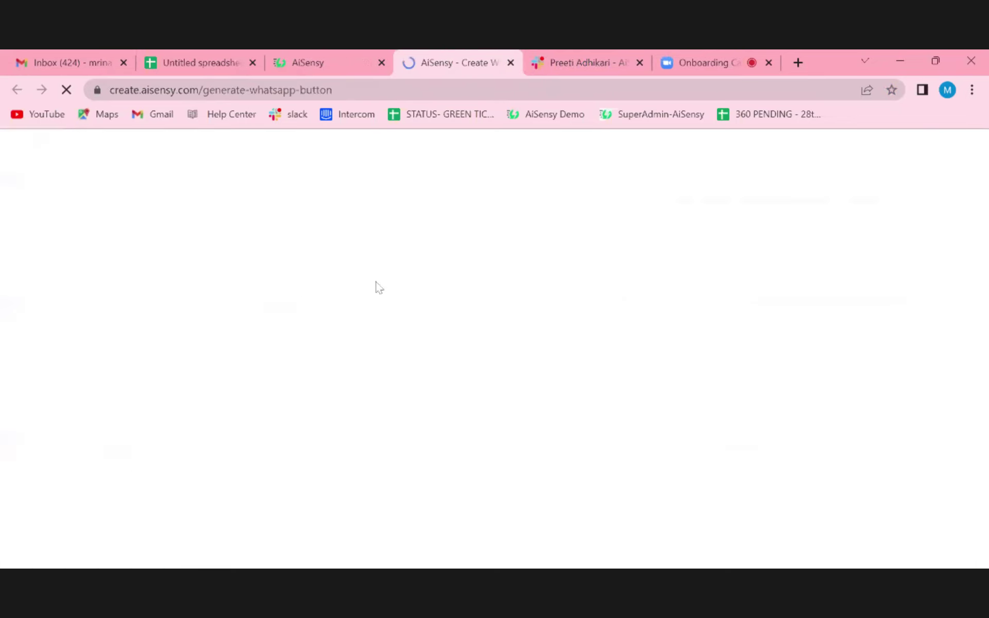
scroll(342, 432, "down", 2)
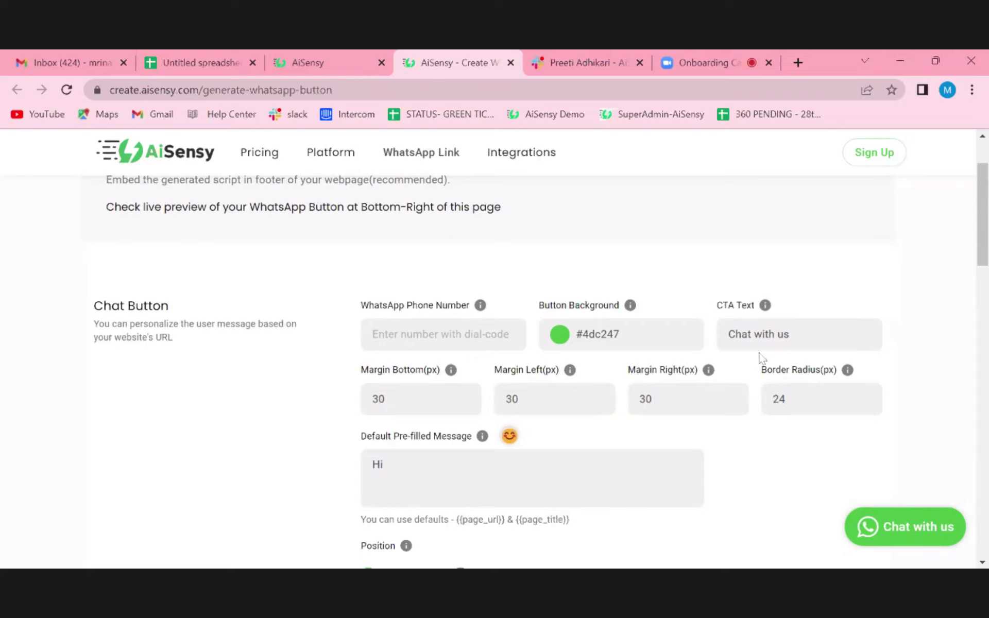
left_click(831, 349)
key("BackSpace")
key("BackSpace")
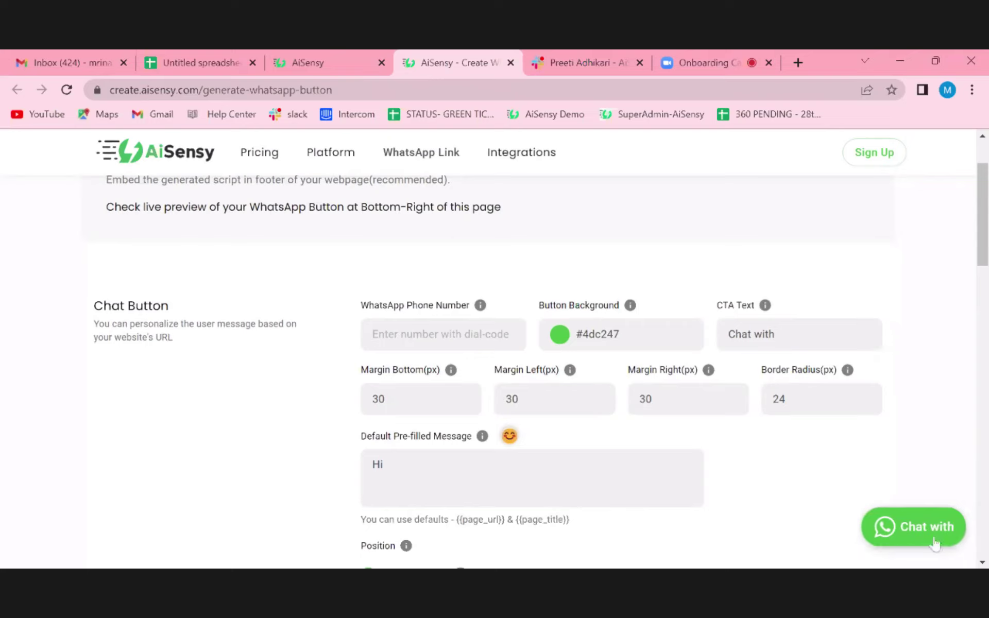
type("us")
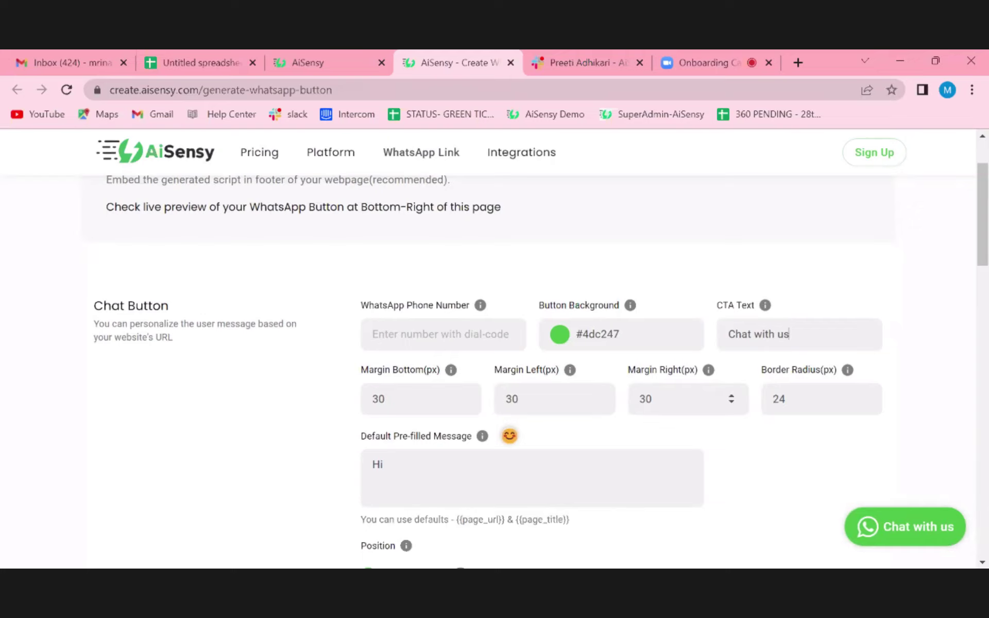
scroll(810, 446, "down", 1)
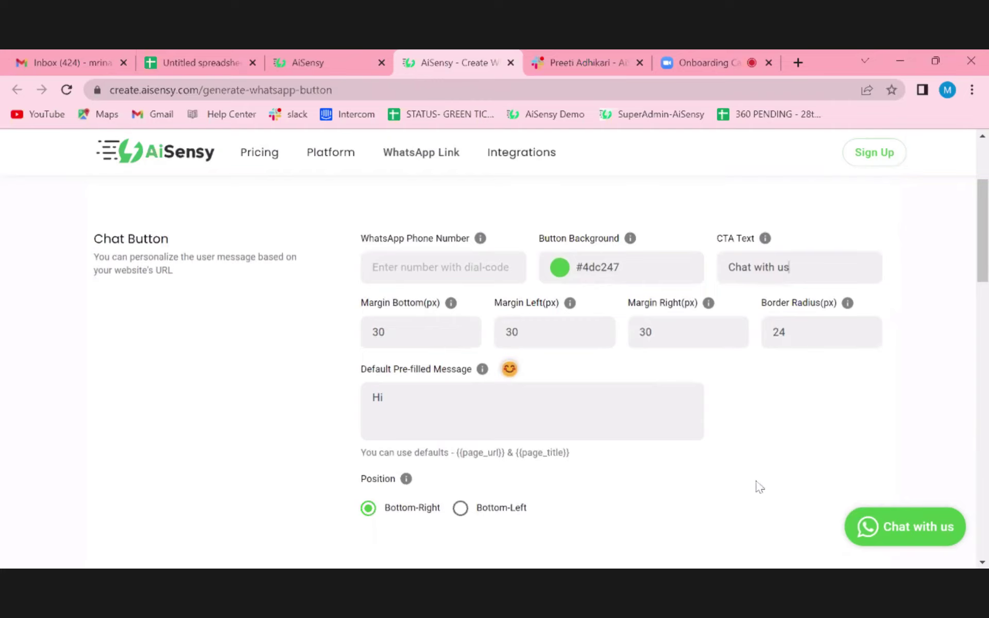
scroll(760, 487, "down", 3)
scroll(760, 487, "up", 1)
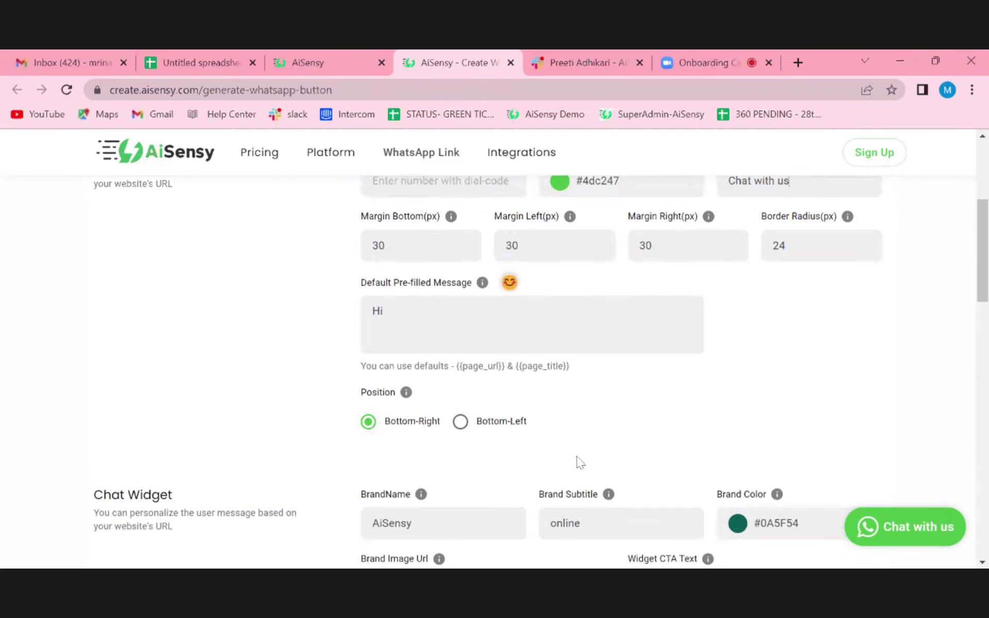
scroll(578, 462, "down", 2)
scroll(584, 443, "down", 2)
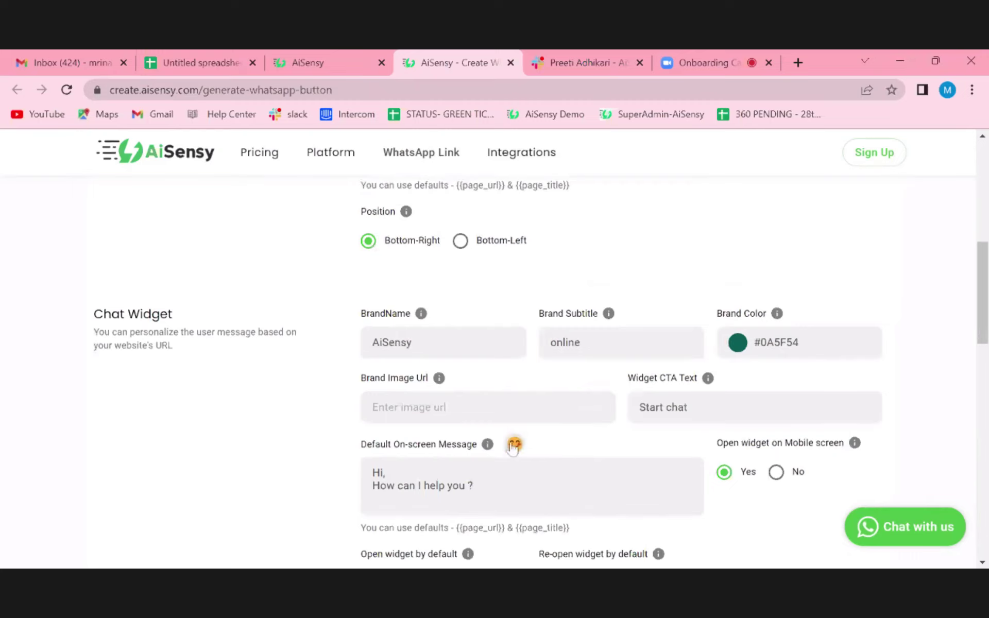
scroll(590, 423, "down", 5)
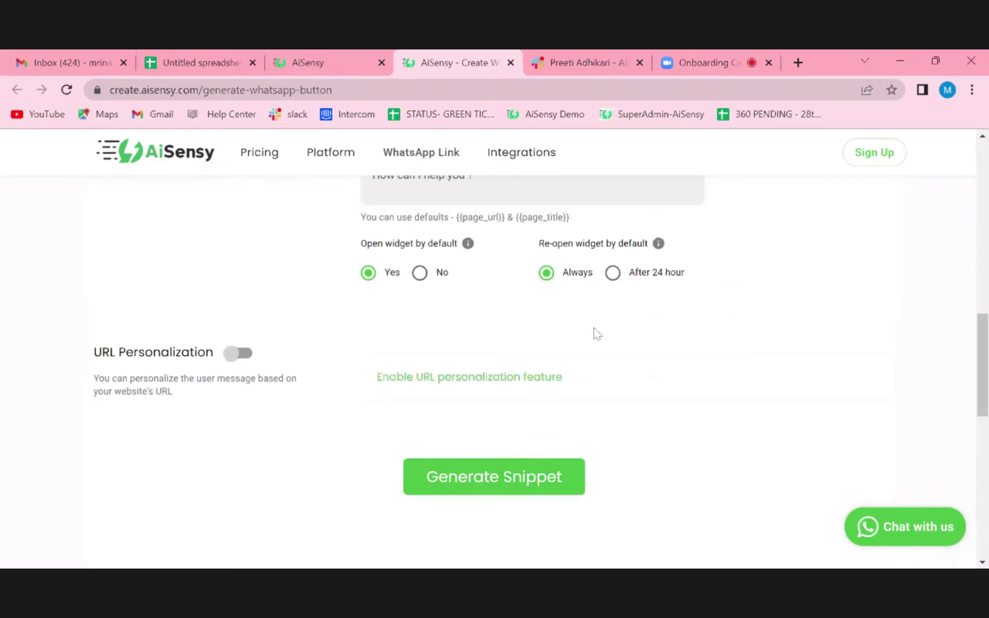
scroll(598, 334, "up", 10)
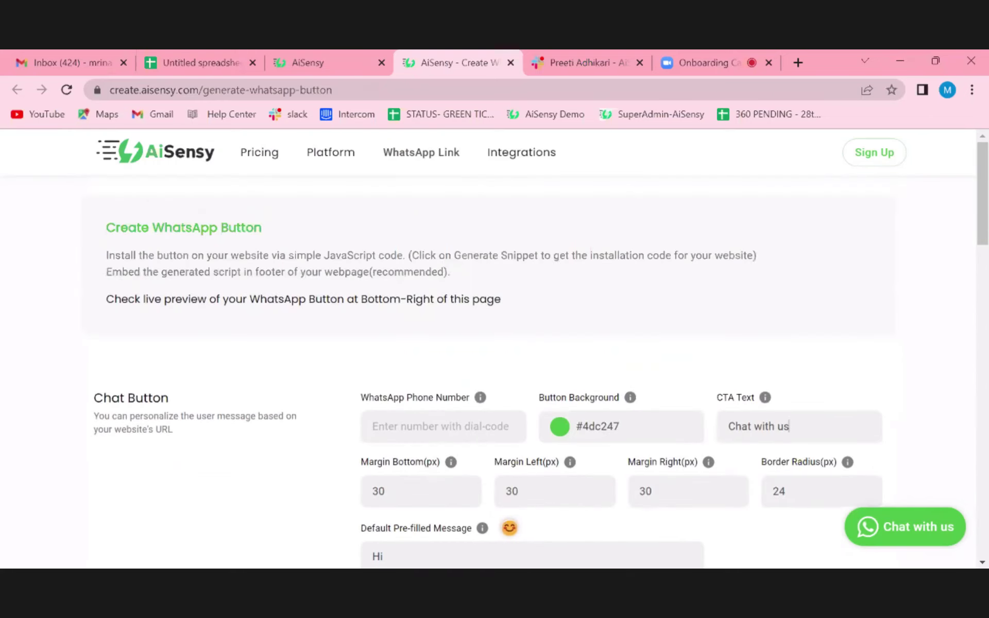
- Close the button-builder tab and briefly open and close the dashboard's support chat
left_click(511, 62)
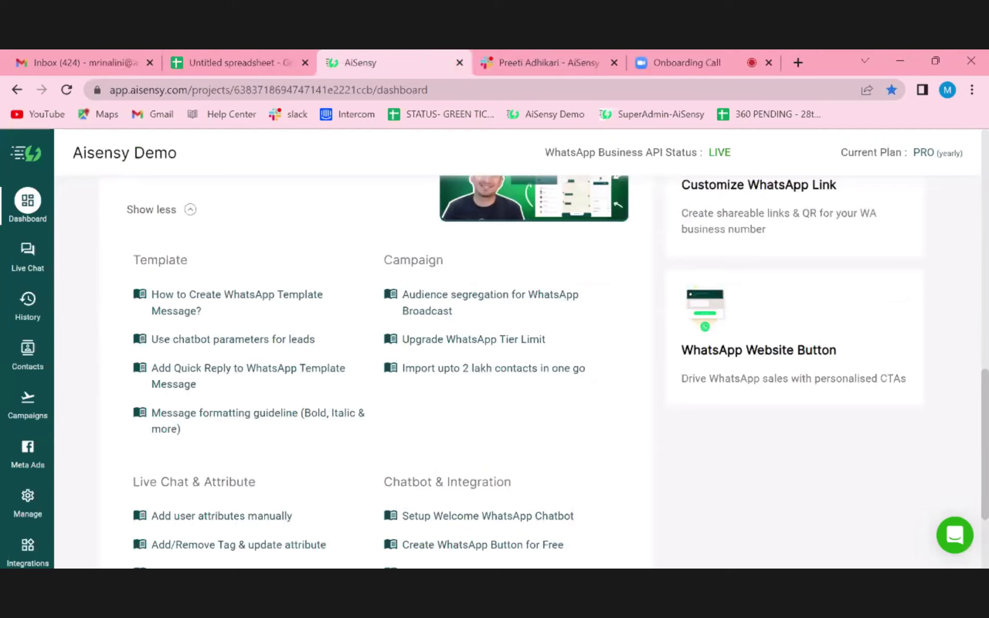
scroll(525, 372, "down", 1)
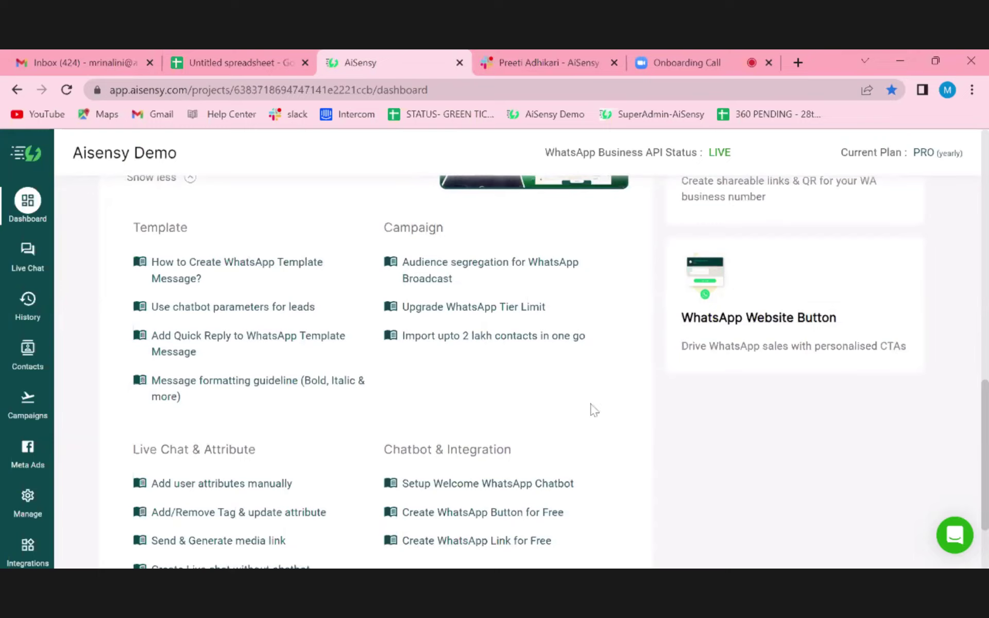
left_click(956, 536)
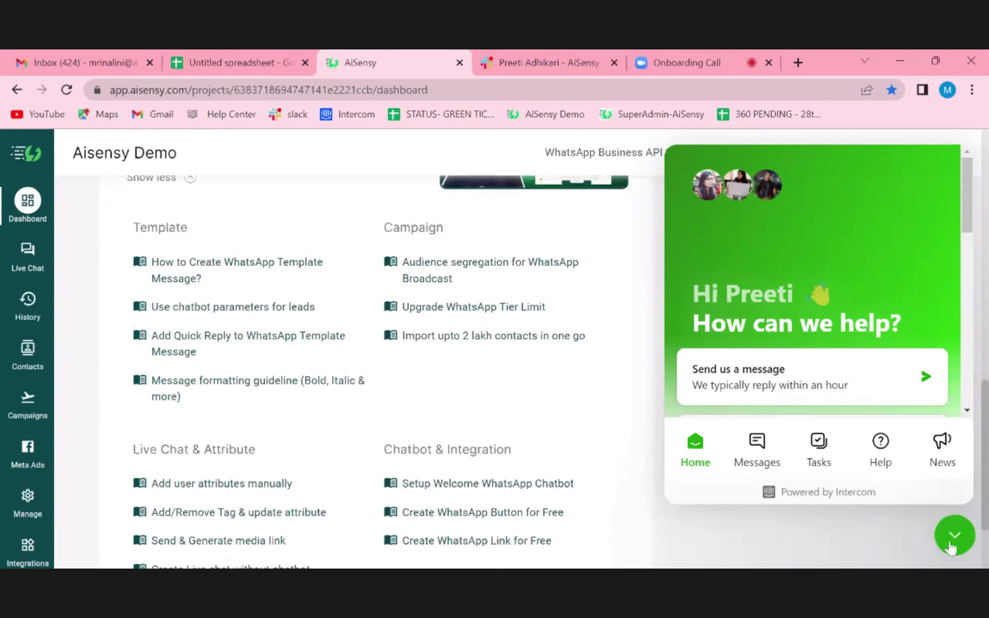
left_click(954, 536)
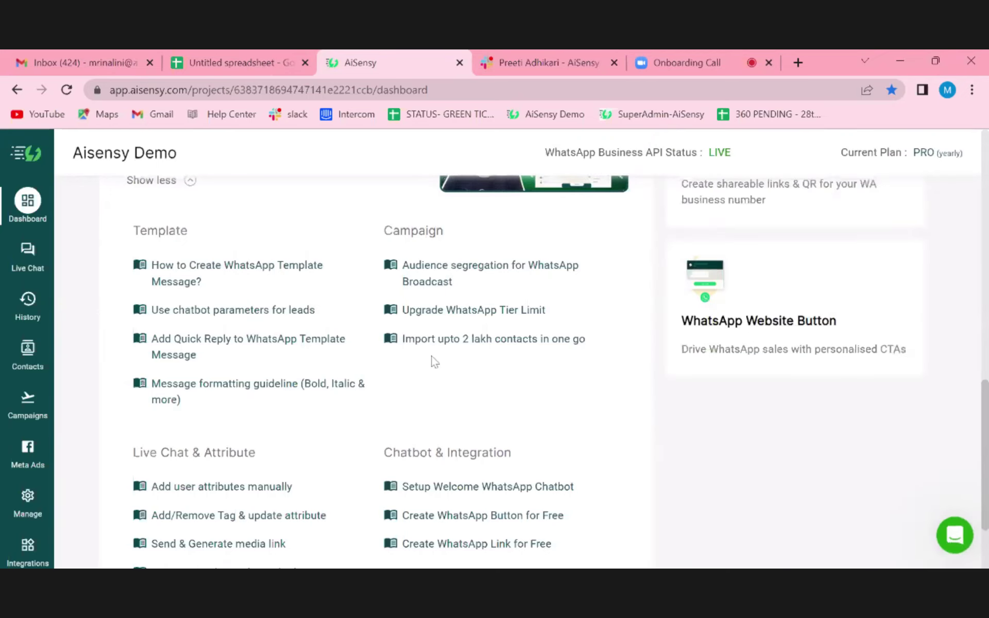
scroll(434, 361, "up", 10)
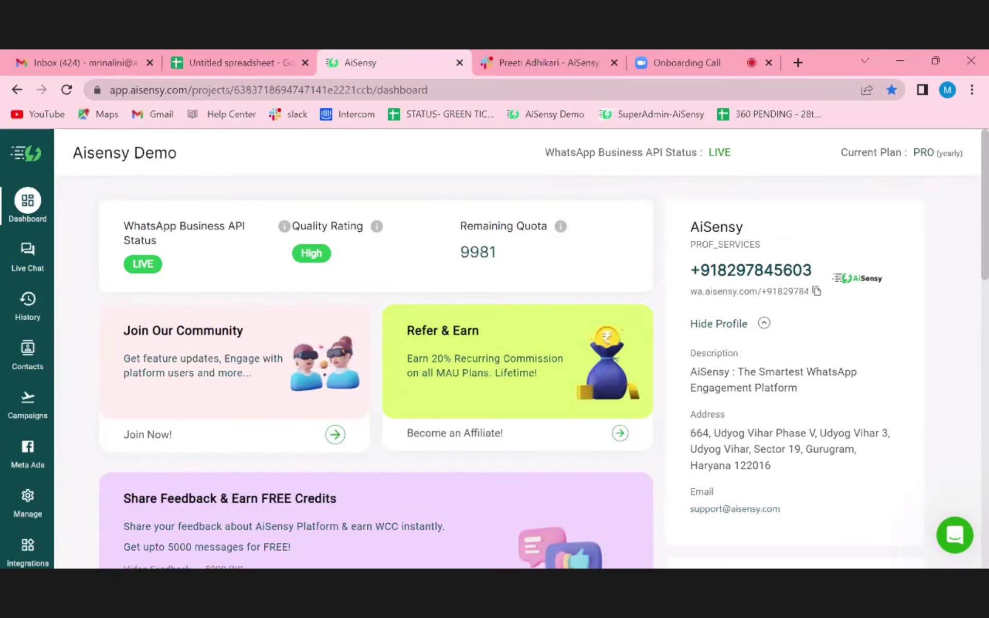
scroll(376, 360, "down", 1)
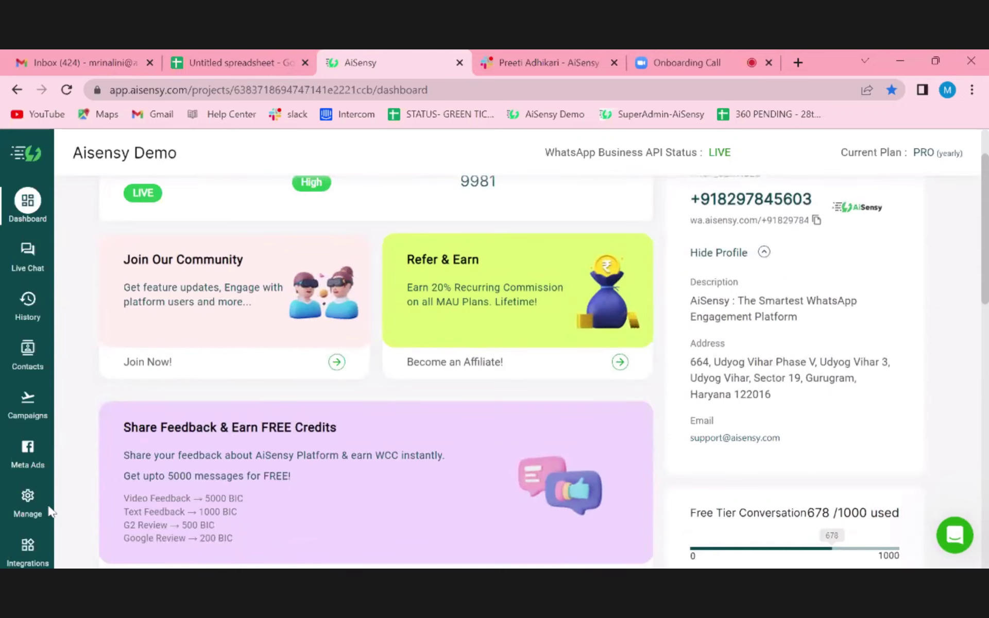
- Open Manage and browse the gallery of ready-made template cards
left_click(28, 498)
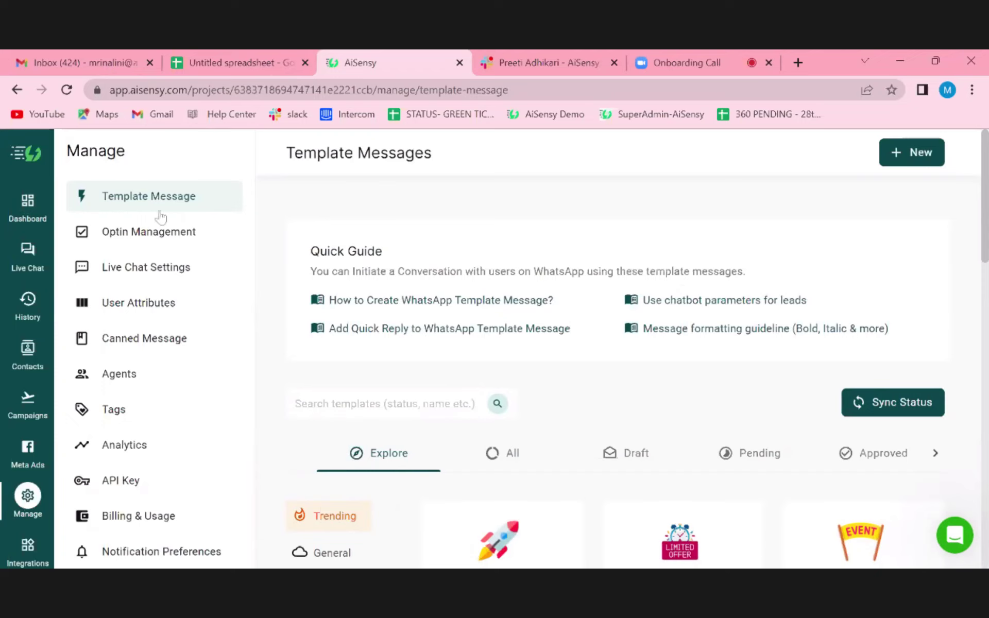
scroll(605, 464, "down", 3)
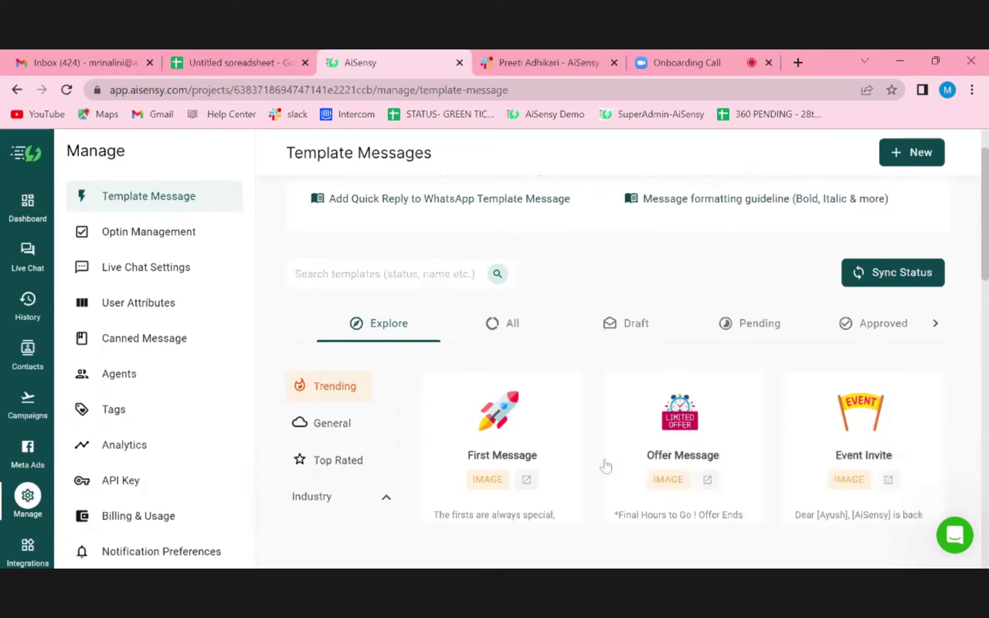
scroll(606, 467, "down", 3)
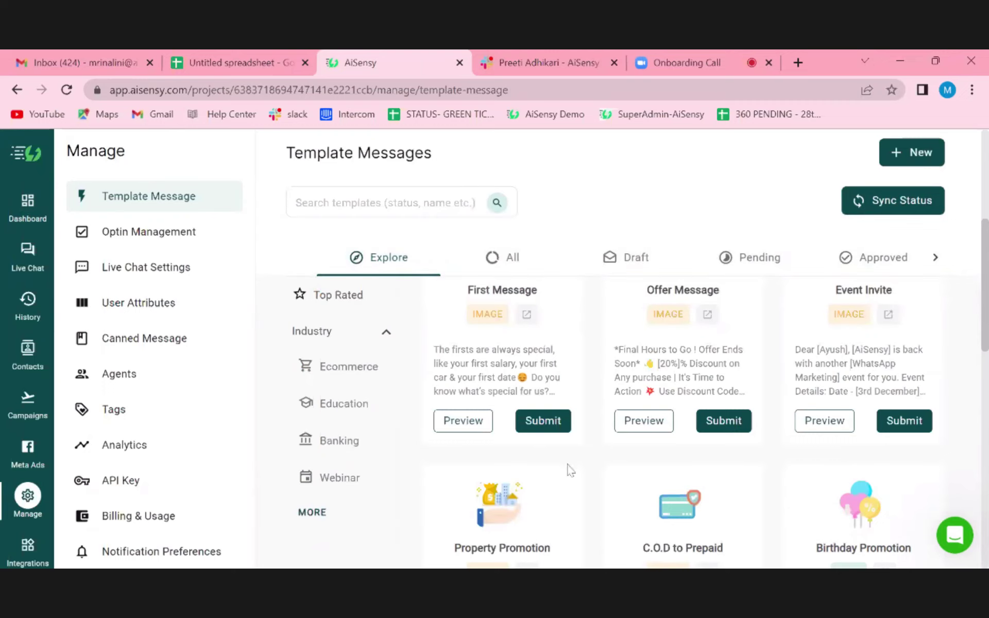
scroll(592, 448, "up", 3)
scroll(579, 394, "down", 1)
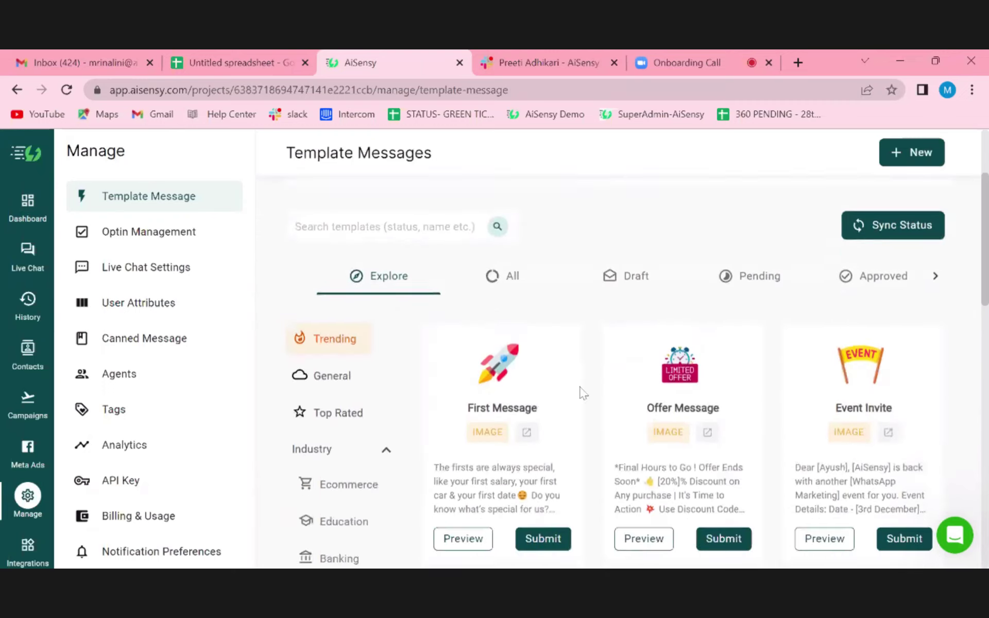
scroll(582, 393, "down", 3)
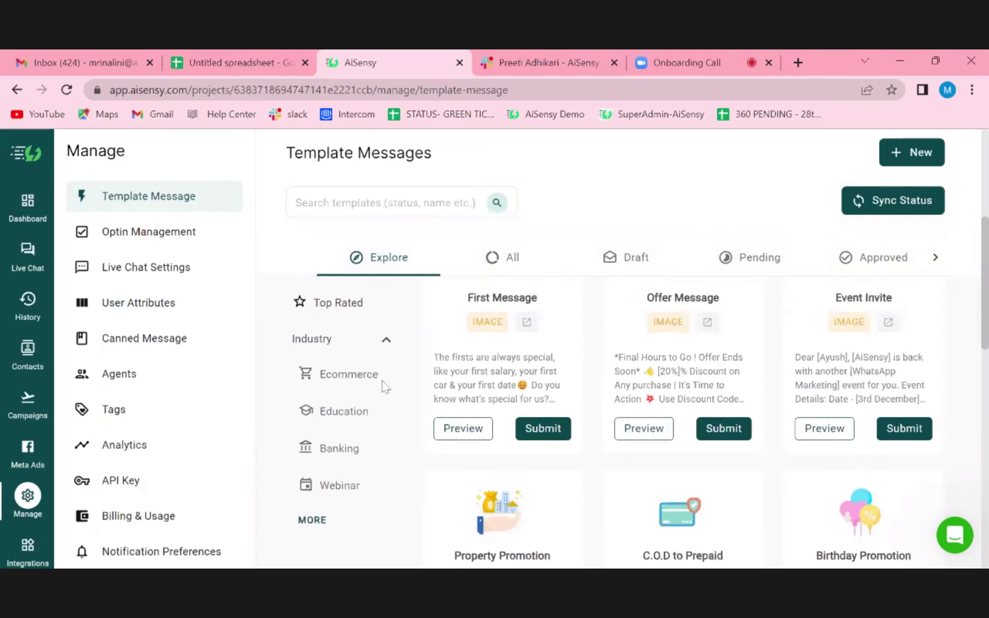
scroll(653, 438, "up", 4)
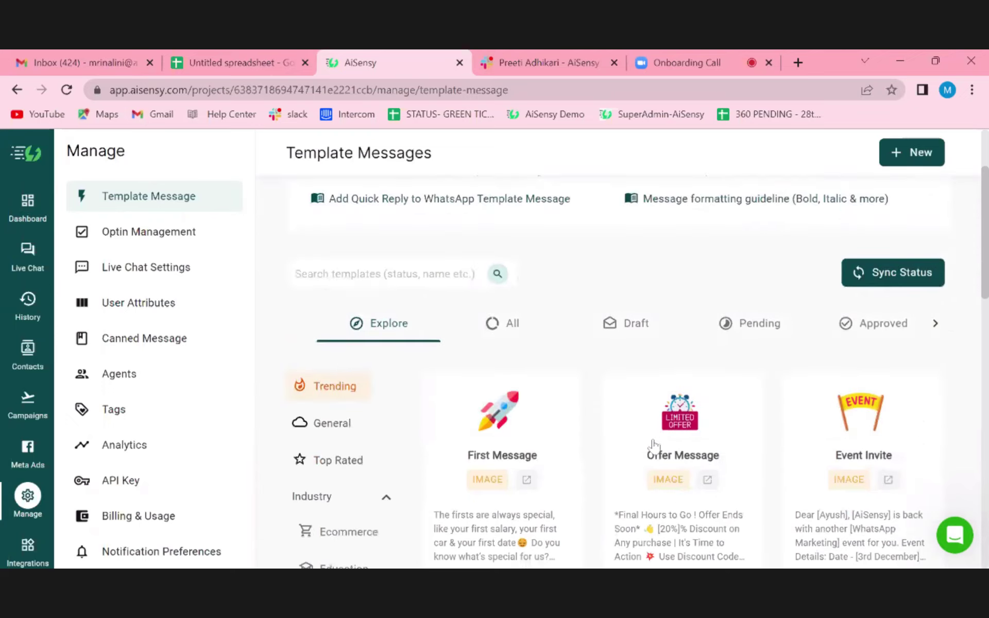
scroll(653, 447, "down", 3)
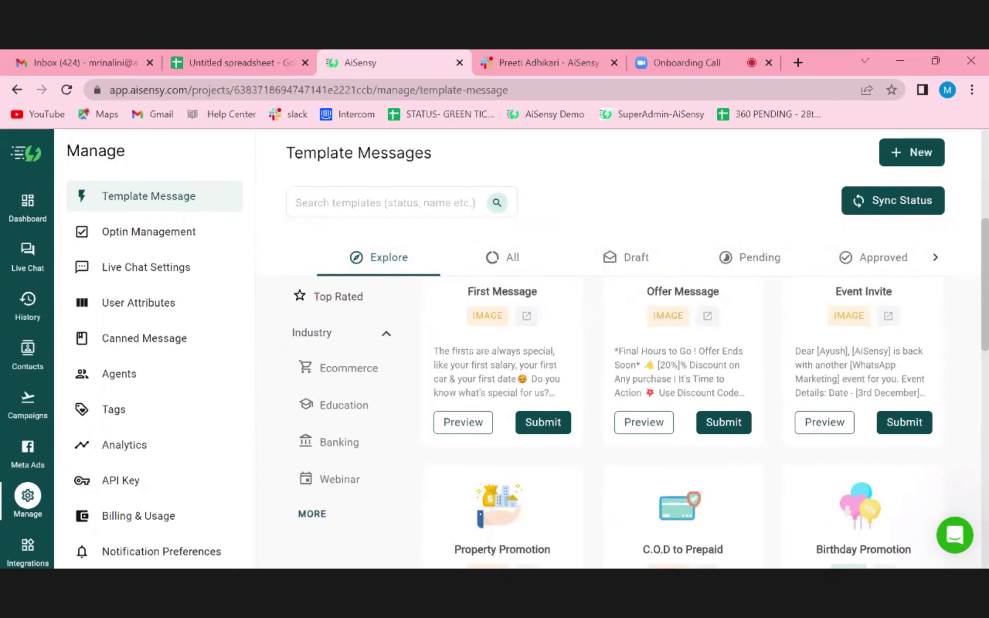
- Preview the First Message template, then dismiss the preview
left_click(464, 422)
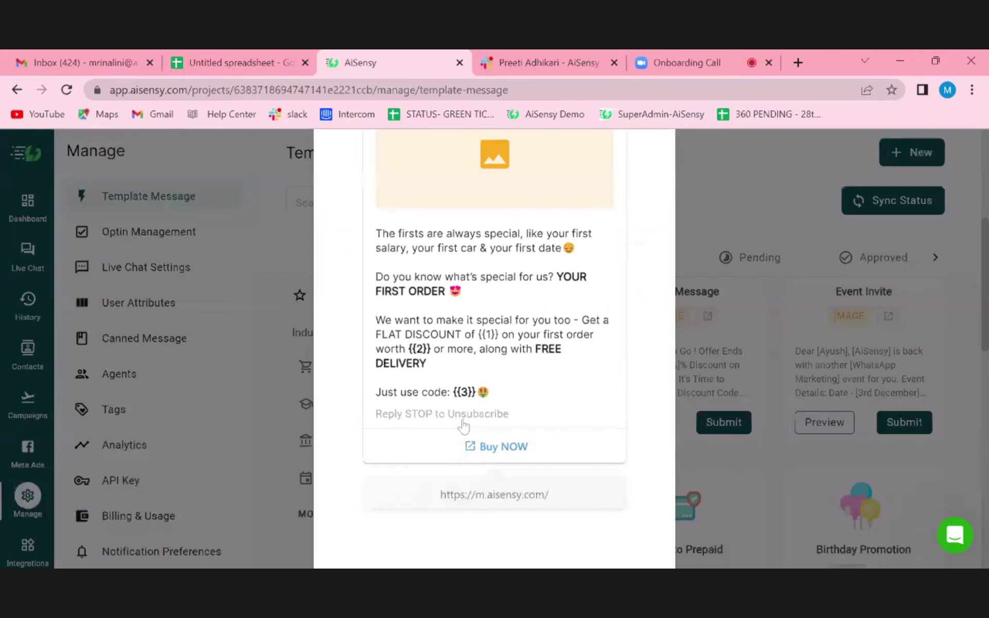
left_click(773, 336)
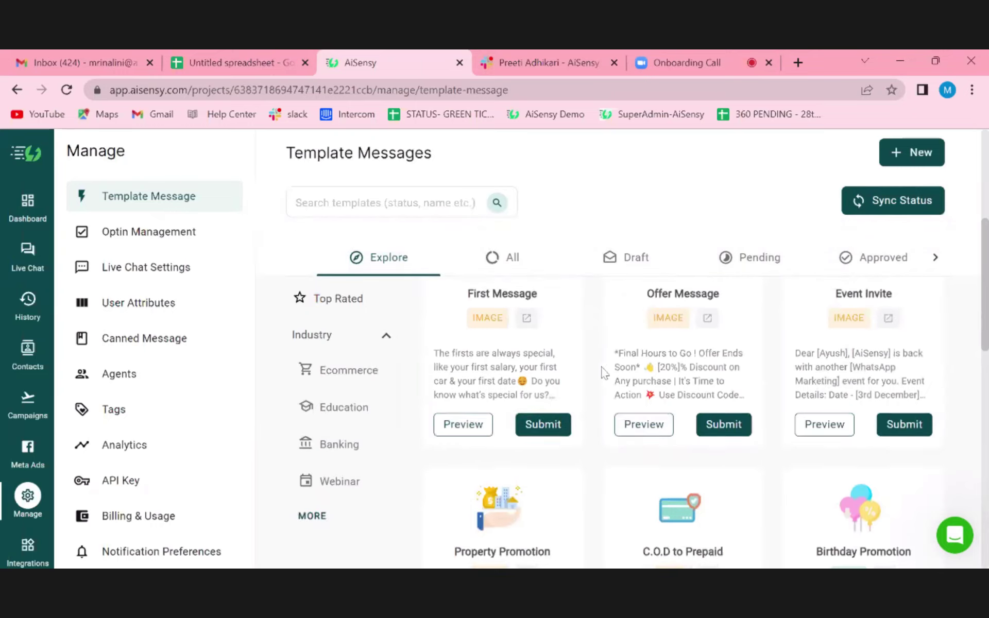
scroll(644, 340, "up", 3)
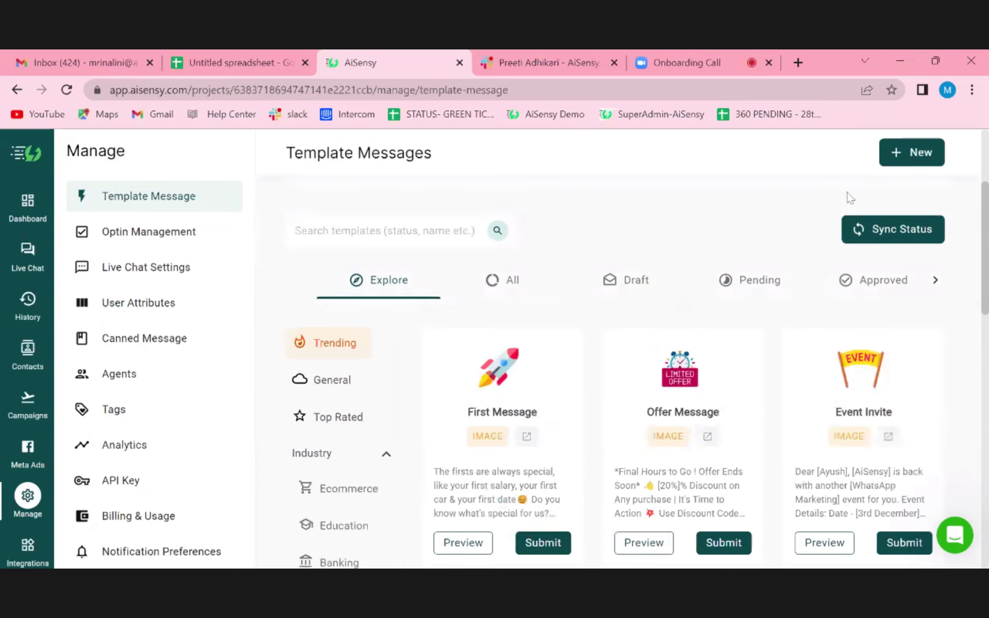
- Start a new template message with category MARKETING
left_click(914, 153)
scroll(619, 361, "down", 3)
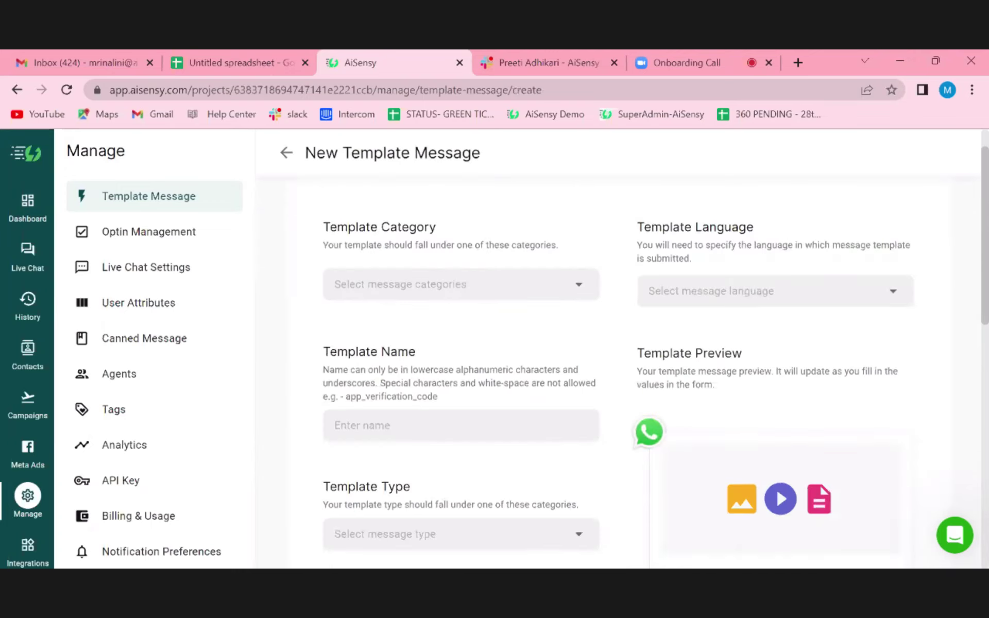
scroll(464, 361, "up", 3)
left_click(432, 328)
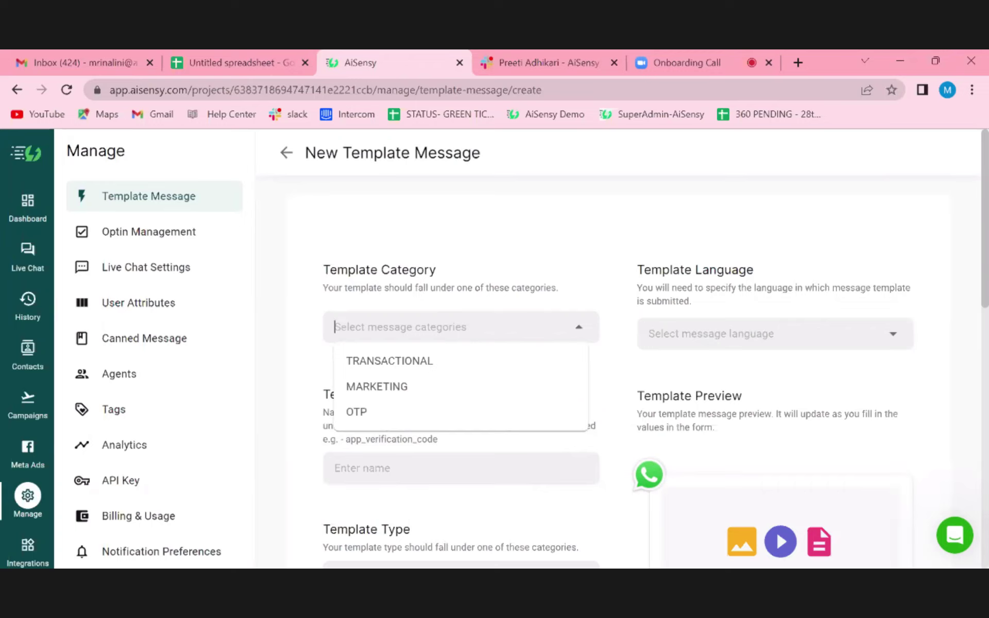
left_click(391, 390)
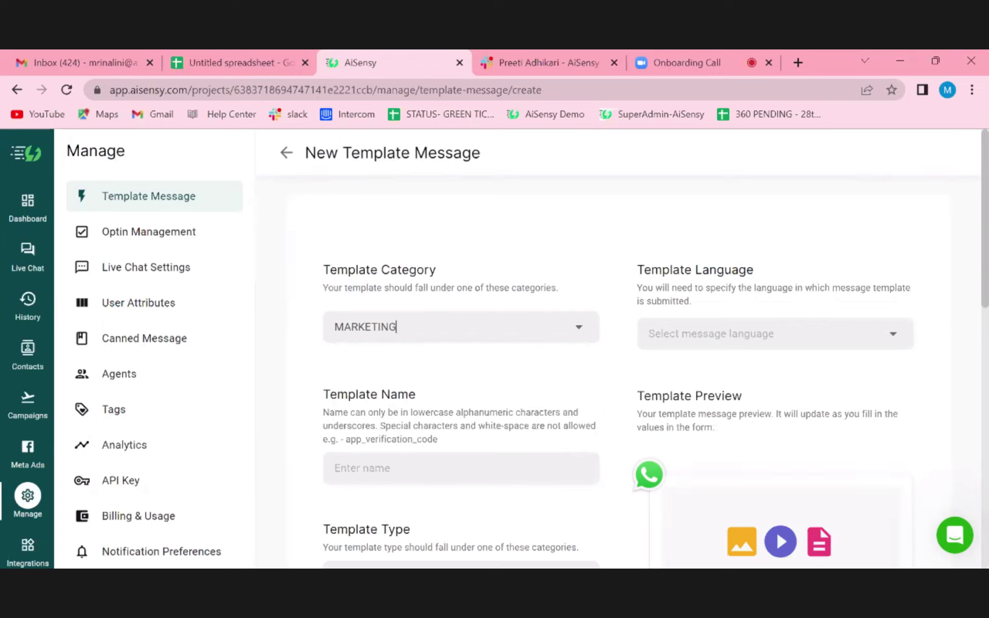
left_click(396, 327)
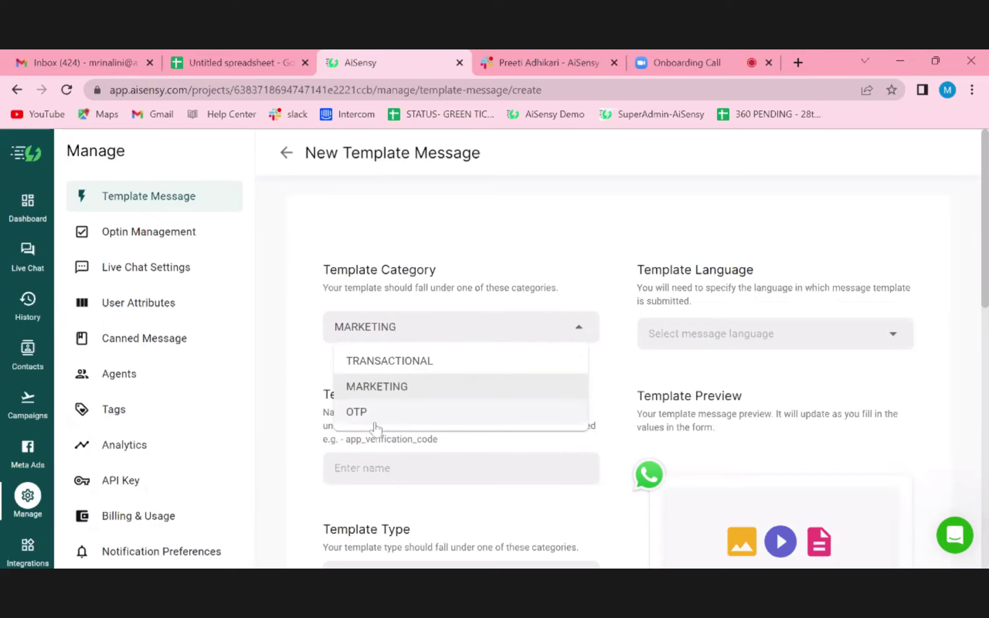
left_click(513, 253)
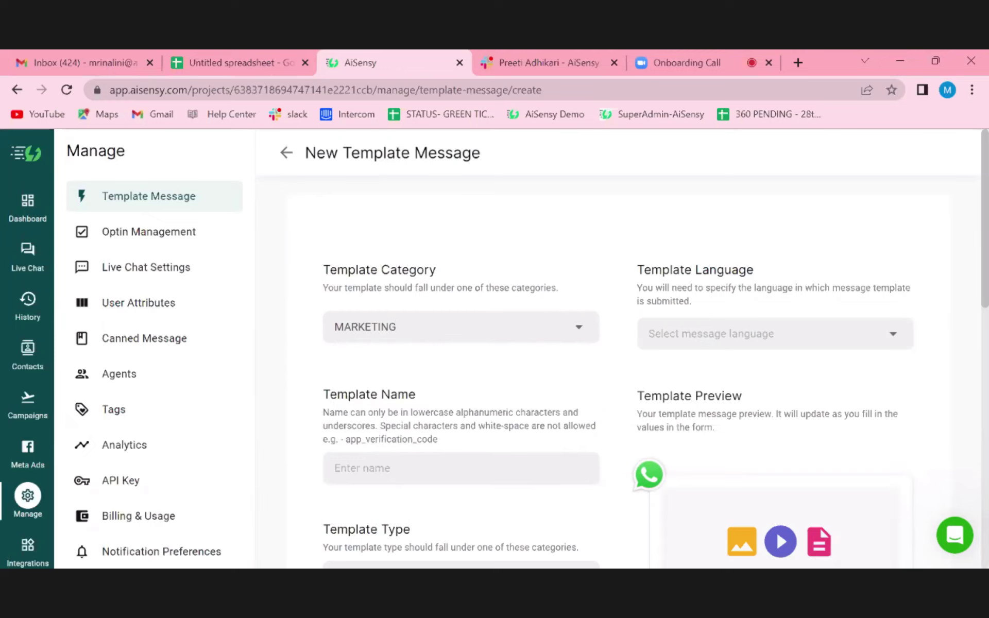
- Name the template onboarding_30 and set its type to TEXT
scroll(510, 268, "down", 1)
left_click(451, 393)
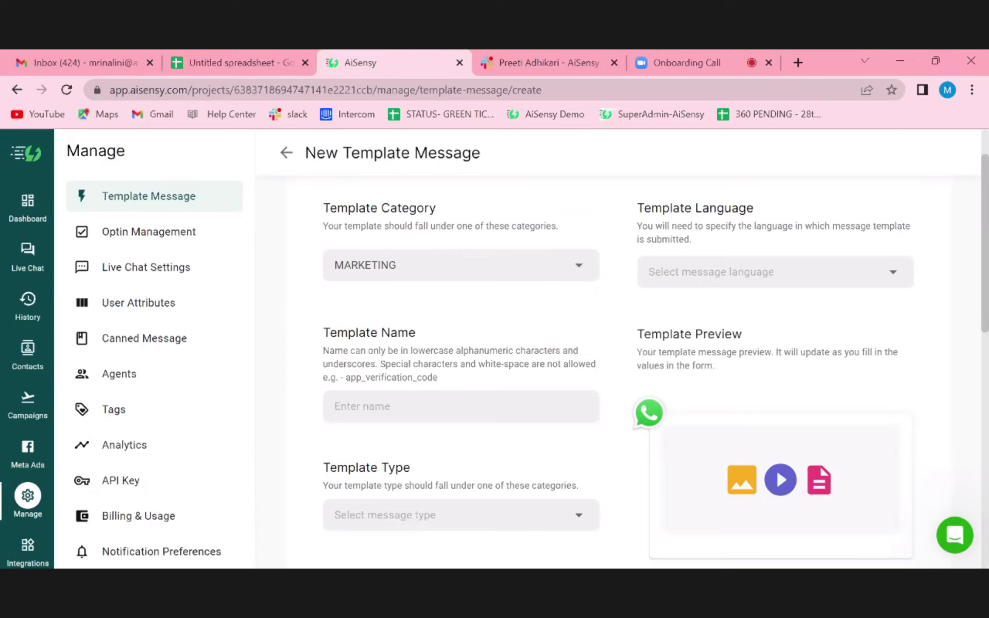
type("onboarding")
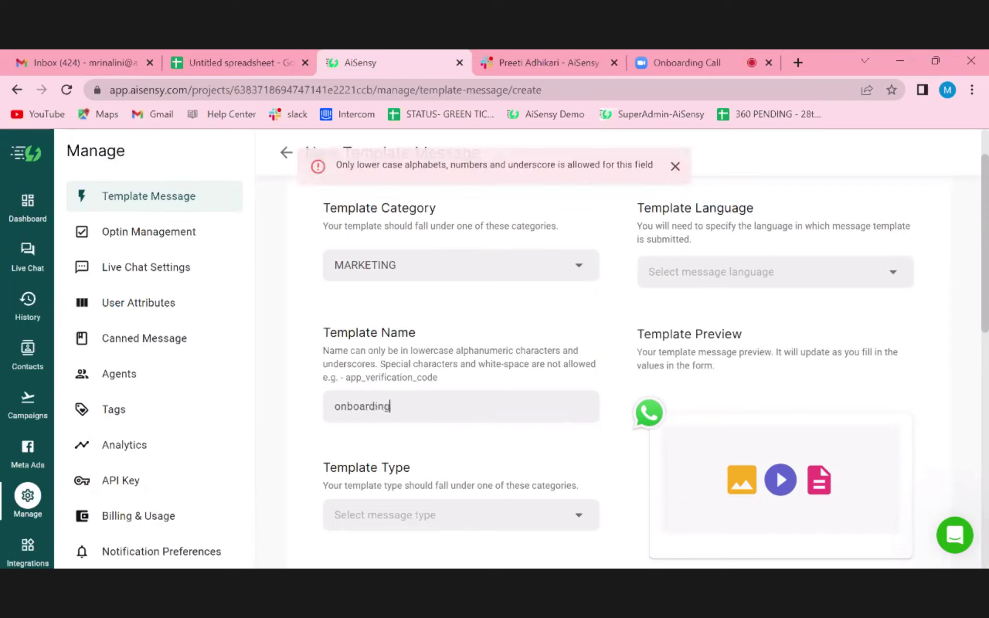
type("_")
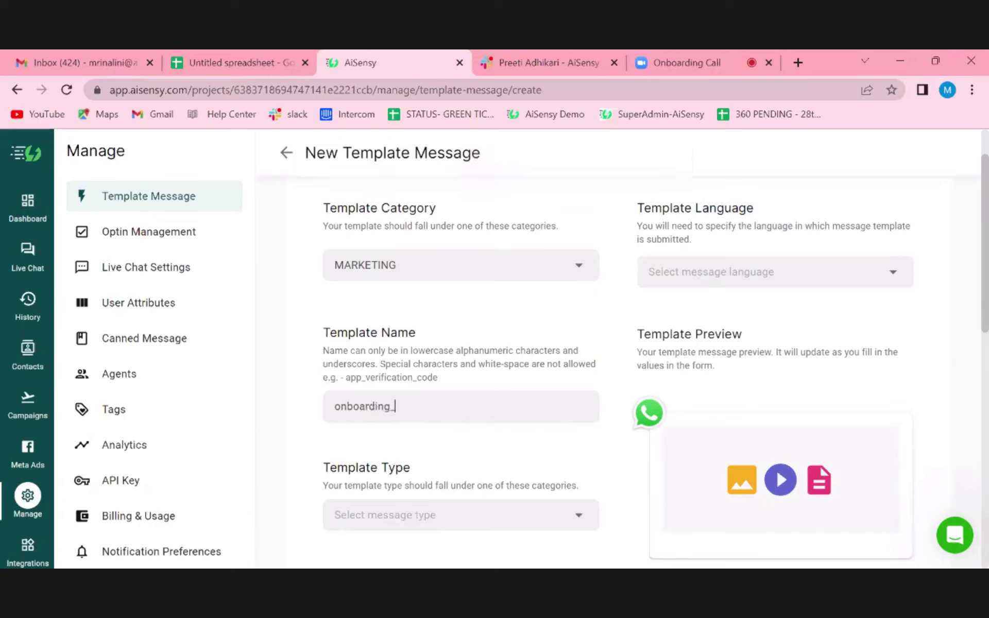
type("30")
scroll(455, 437, "down", 1)
scroll(456, 437, "down", 1)
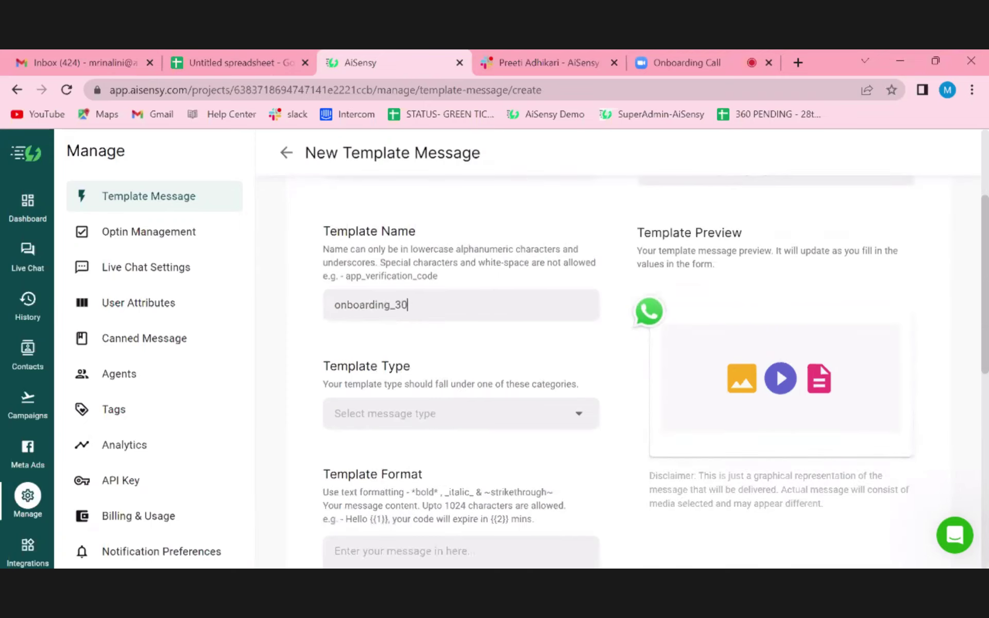
scroll(394, 392, "down", 1)
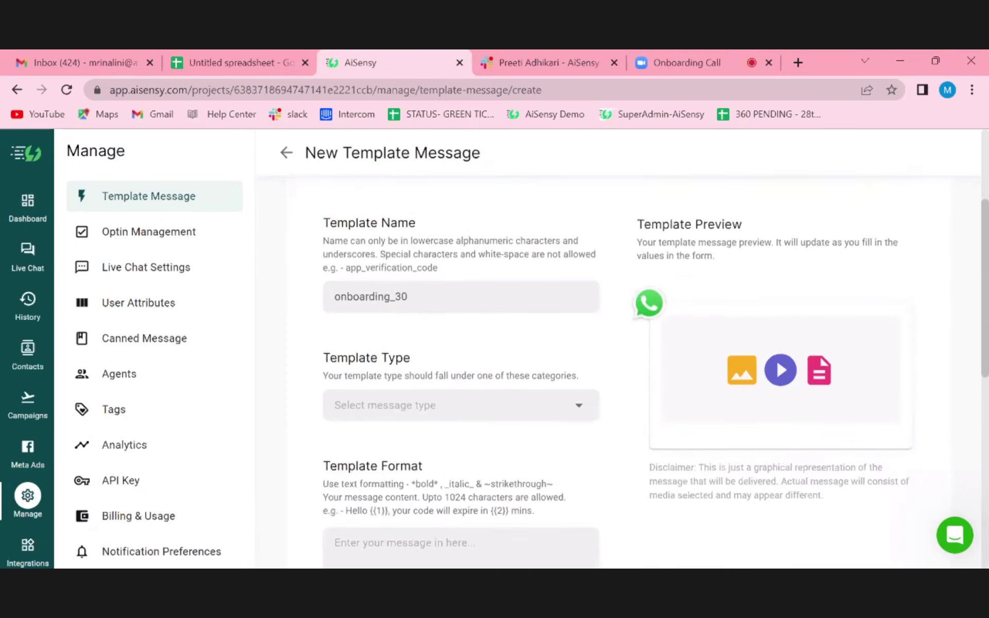
left_click(394, 392)
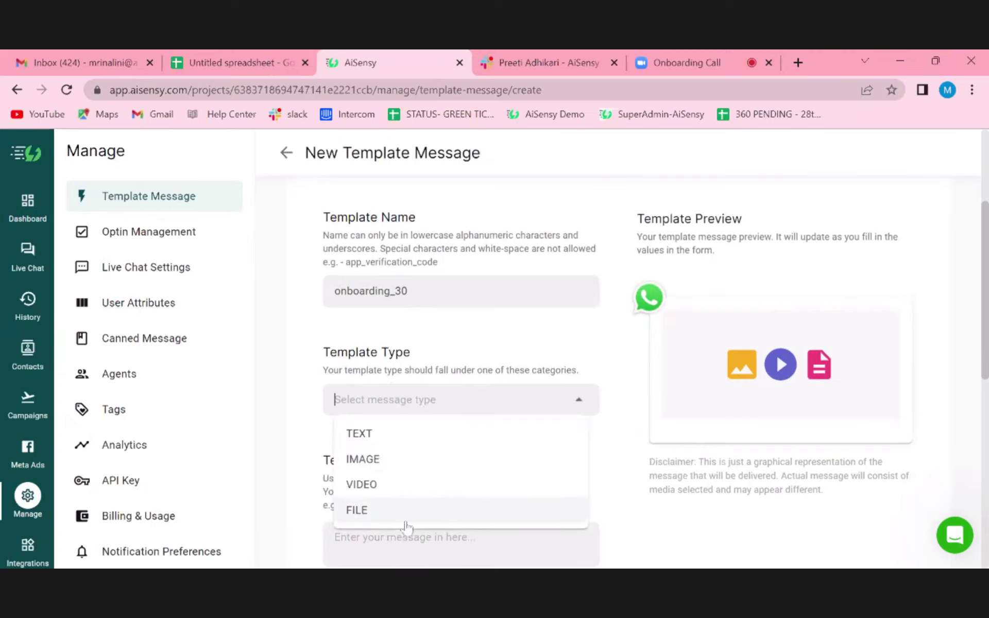
left_click(389, 434)
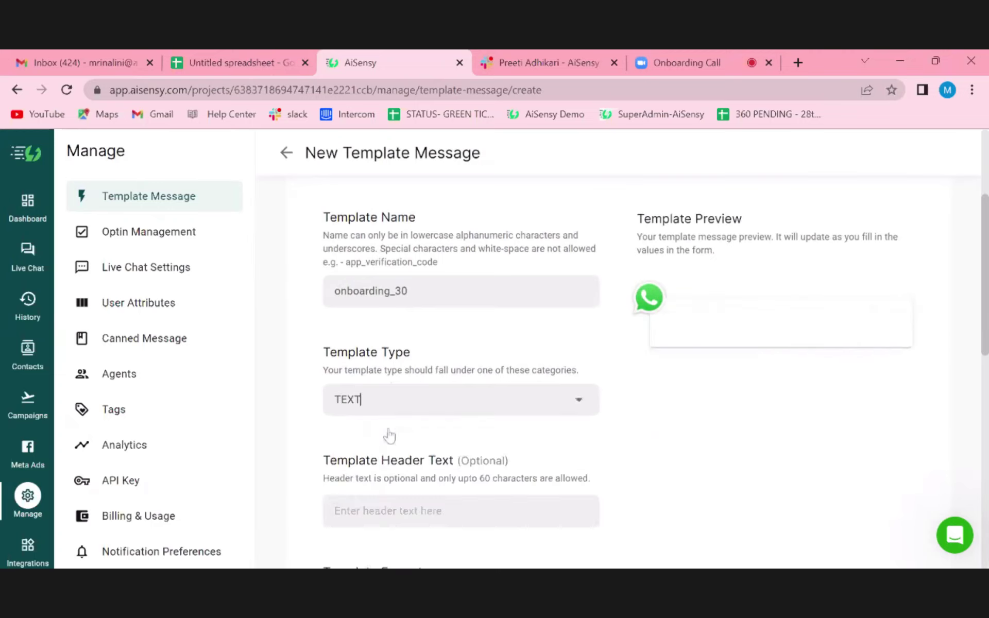
scroll(487, 440, "down", 3)
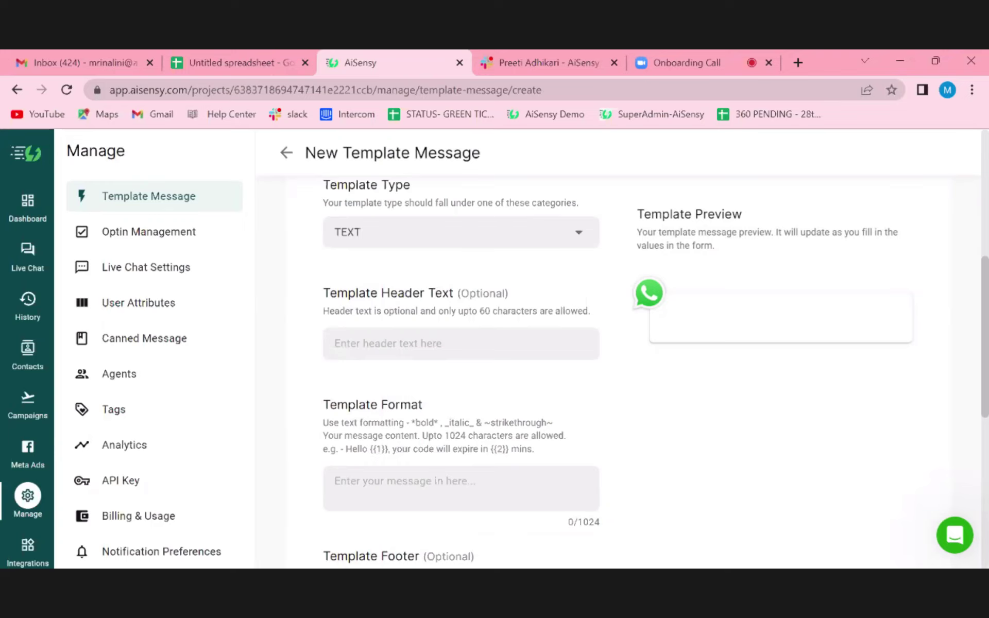
- Paste the header 'Holi Sale is Live' and enter body lines 'Hello {{1}},' and 'we are launching a new product {{2}}'
type("Holi Sale is Live")
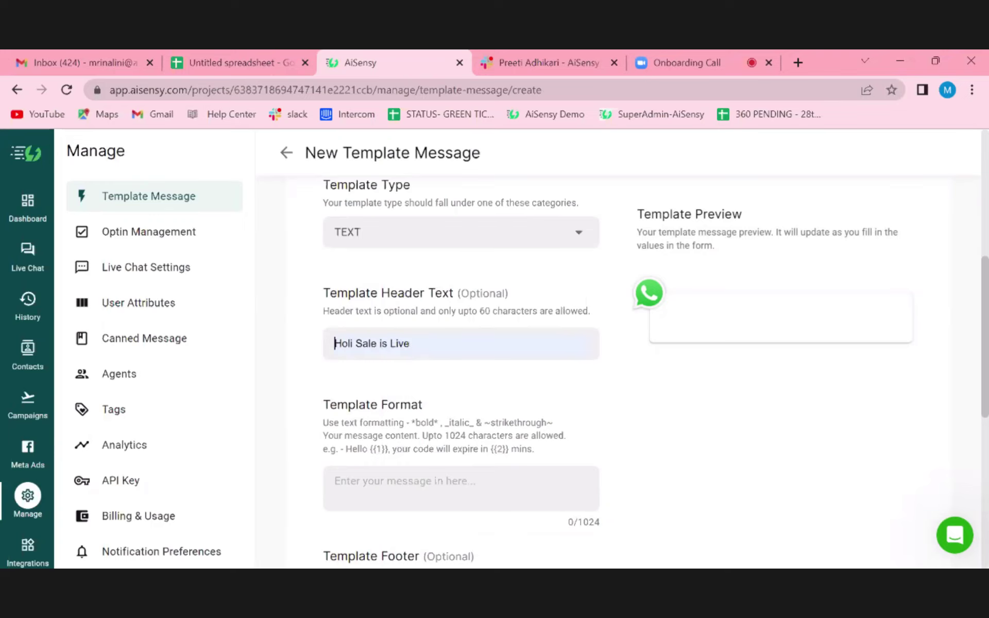
scroll(547, 404, "down", 2)
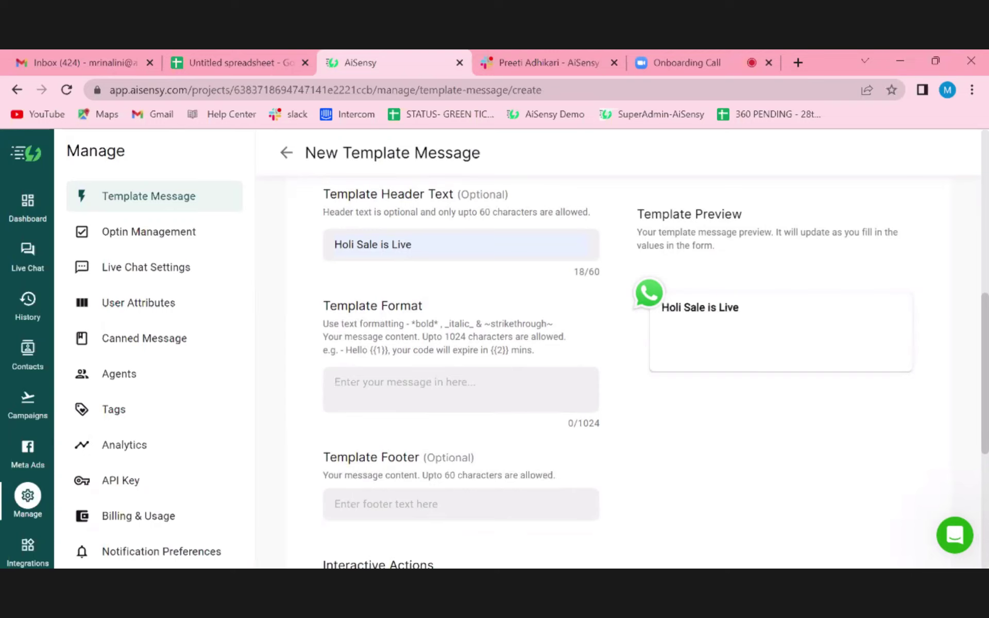
type("Hello")
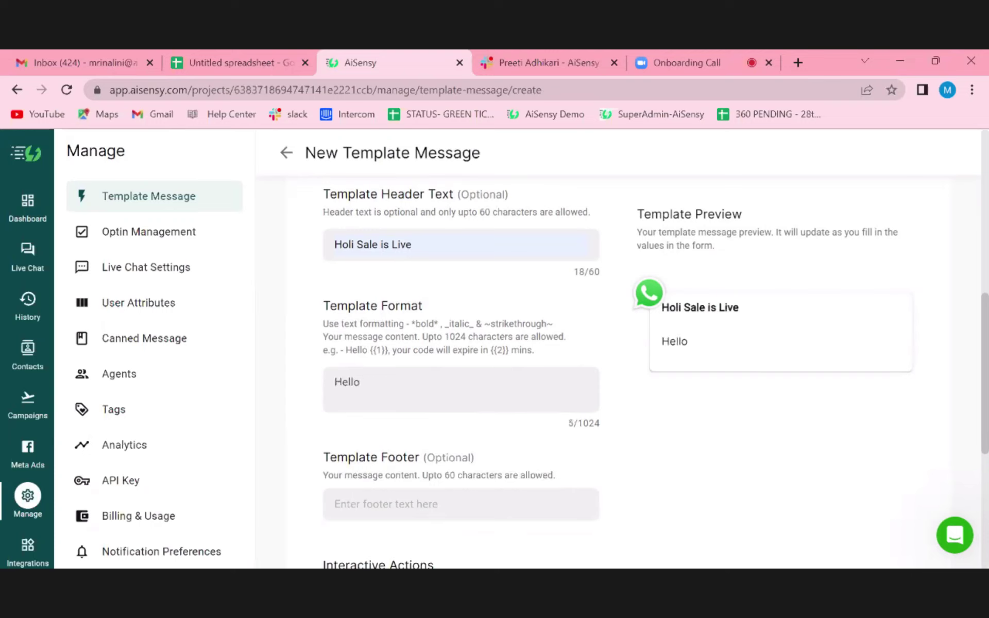
type(" {{1}},")
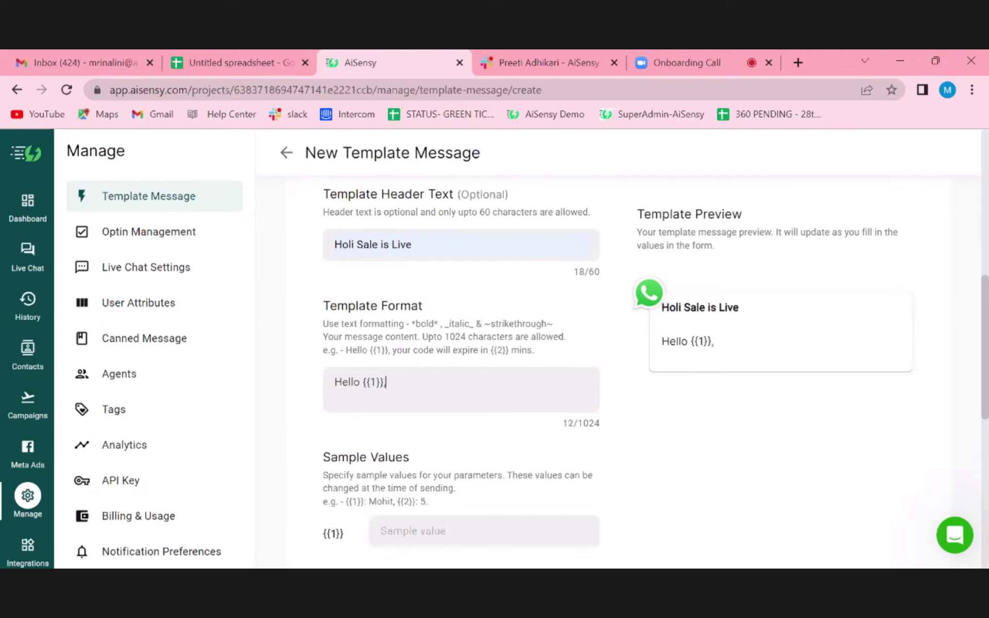
key("Return")
key("Return")
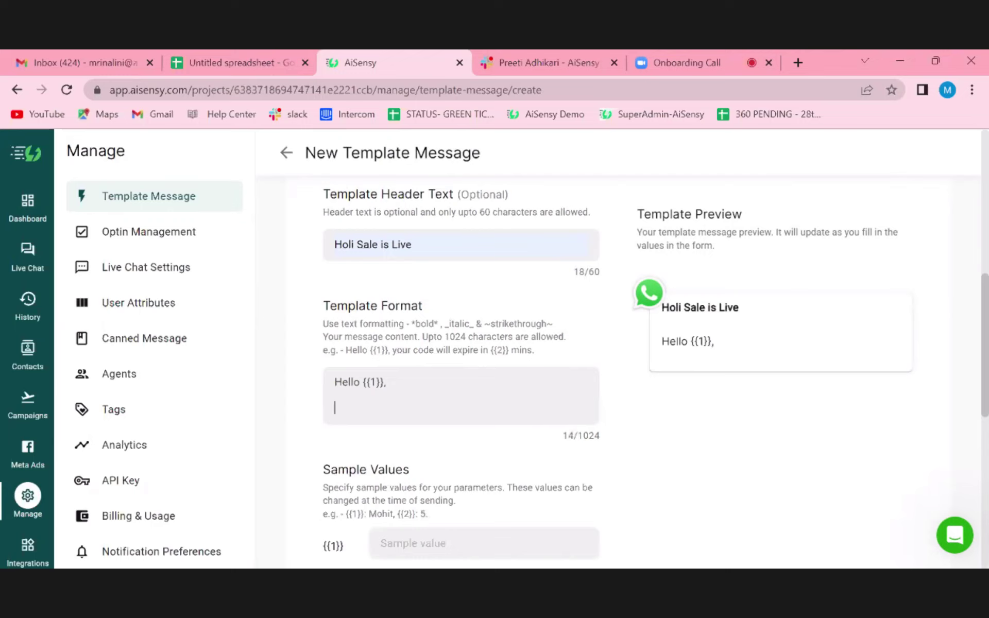
type("I")
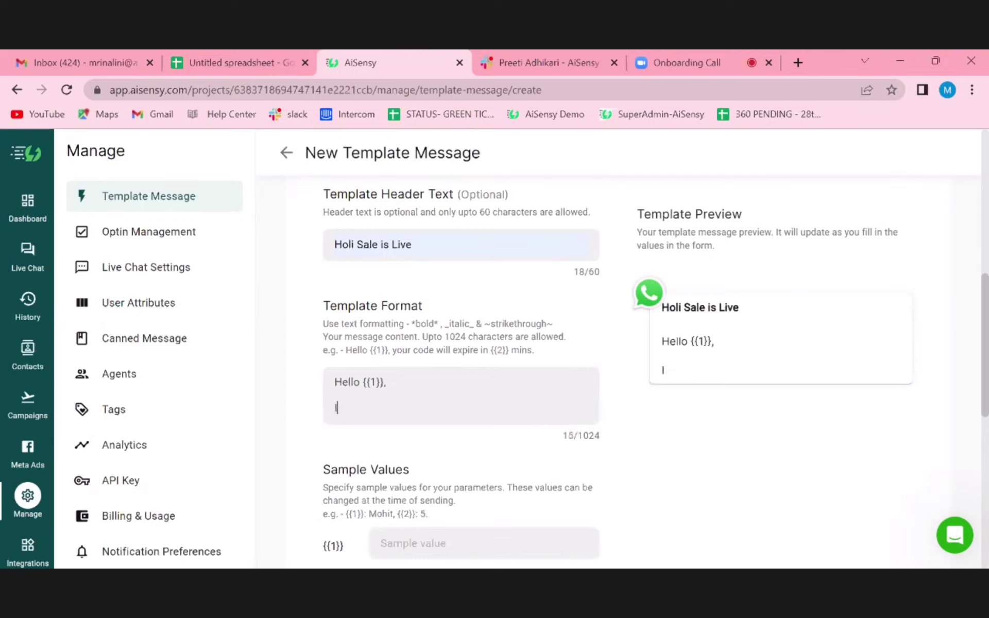
key("BackSpace")
type("we are launching a n")
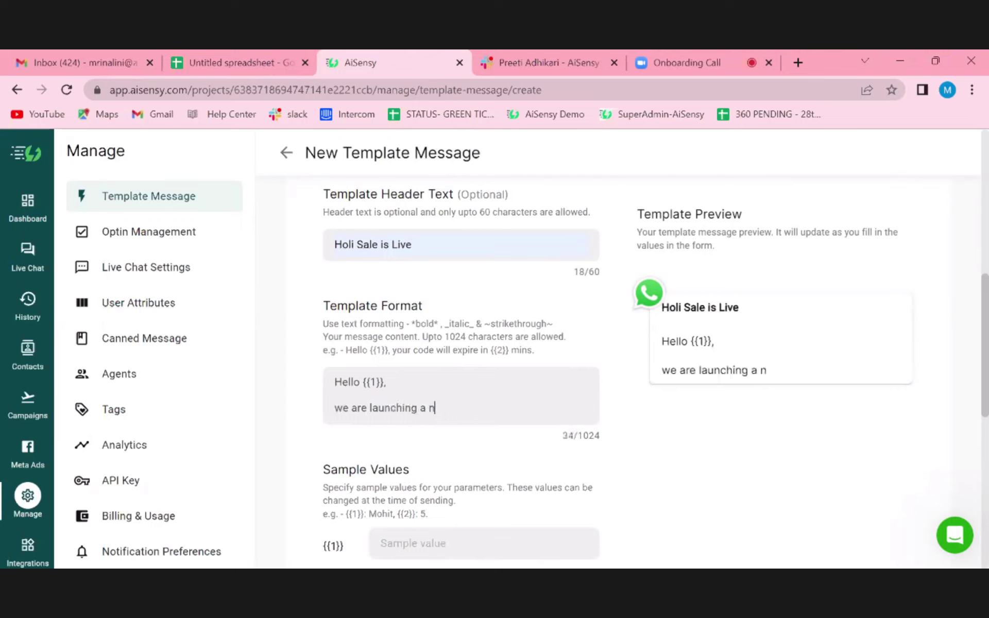
type("ew product")
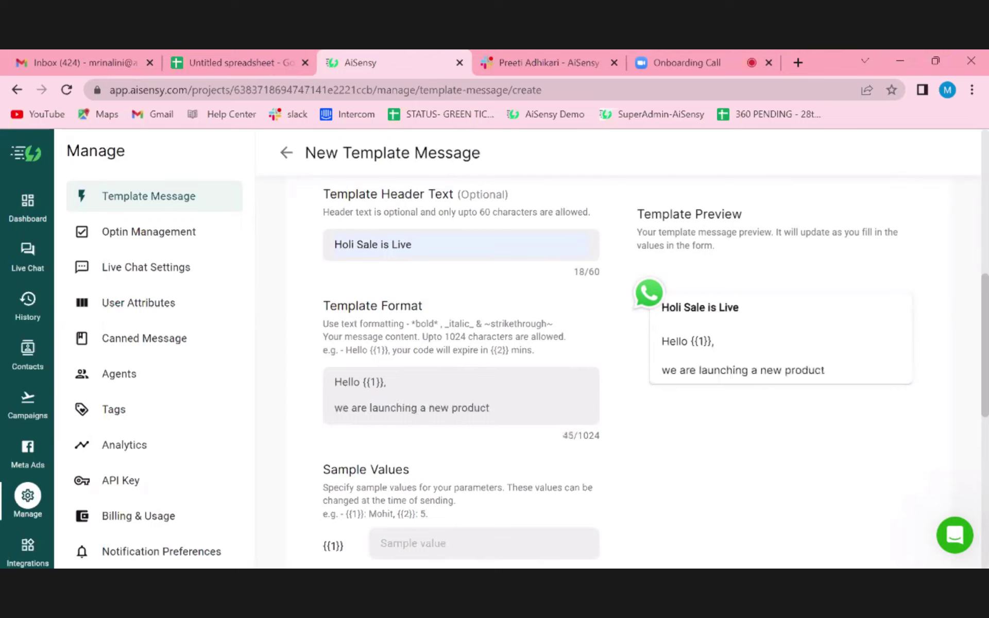
type(" {{2}}")
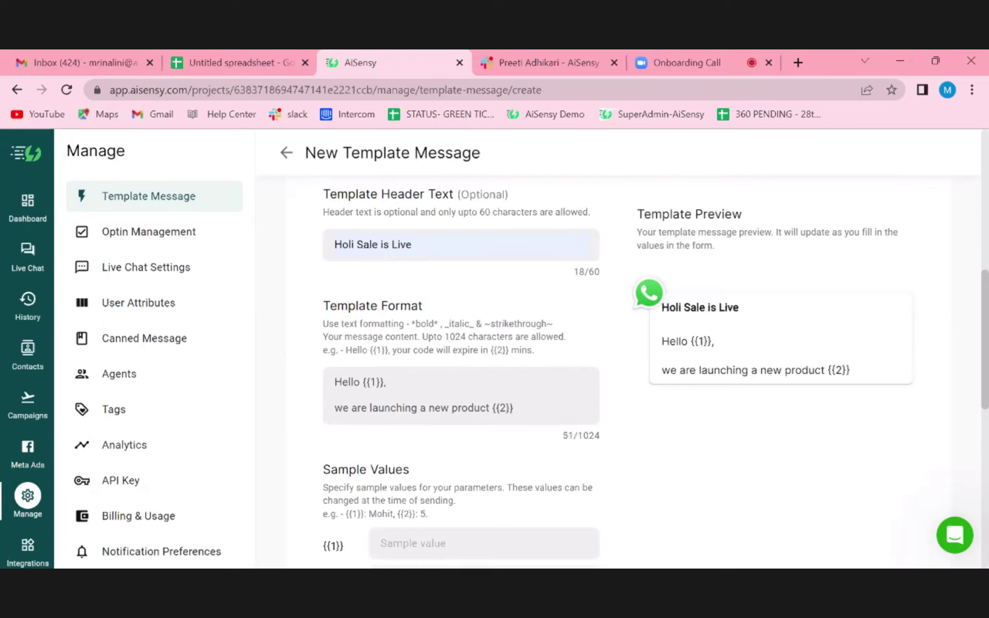
- End the message body with the sign-off lines 'Thanks,' and 'aisensy'
key("Return")
key("Return")
type("Thanks,")
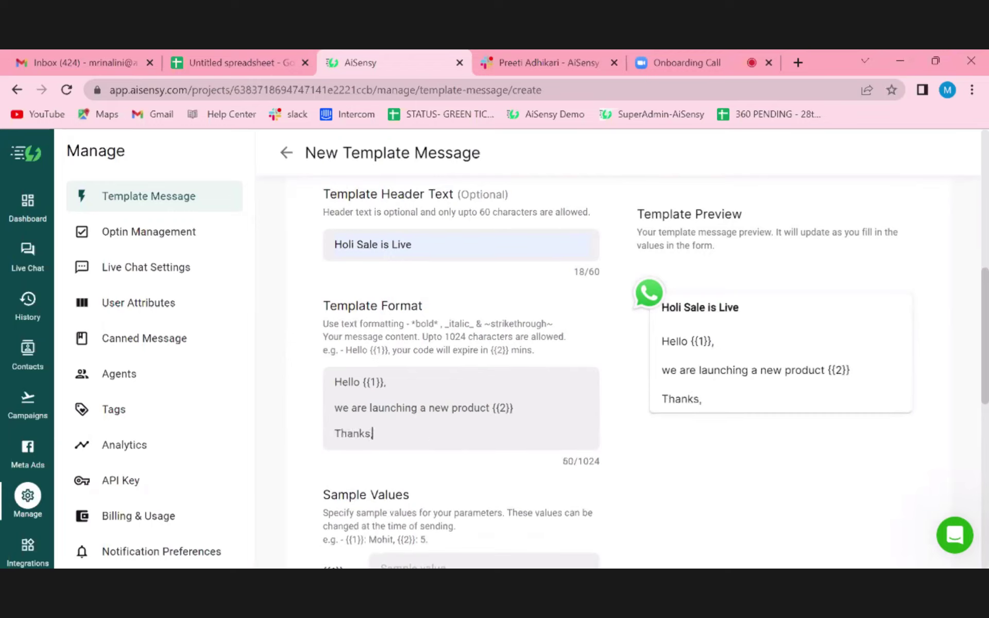
key("Return")
type("aisensy")
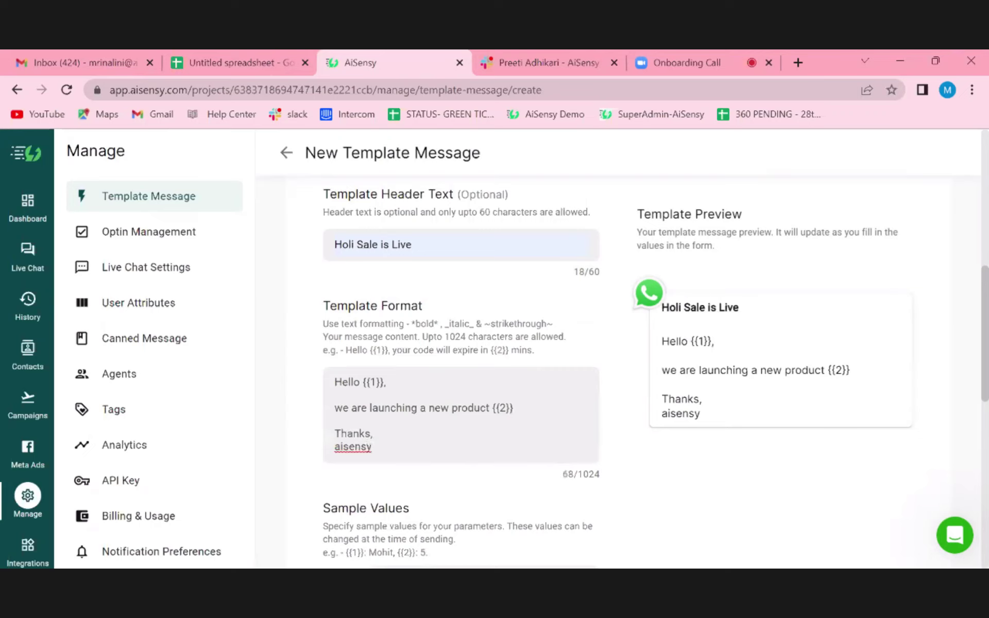
scroll(592, 356, "up", 1)
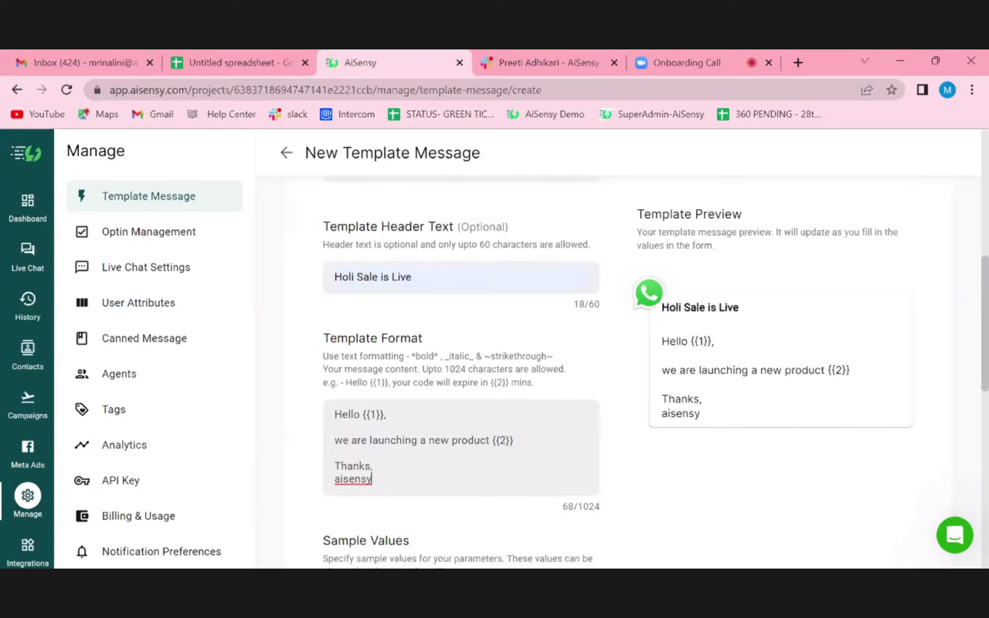
scroll(654, 371, "down", 3)
- Enter a first name and 'All natural hair colour' as samples, and footer 'Reply STOP to unsubscribe'
scroll(655, 371, "down", 1)
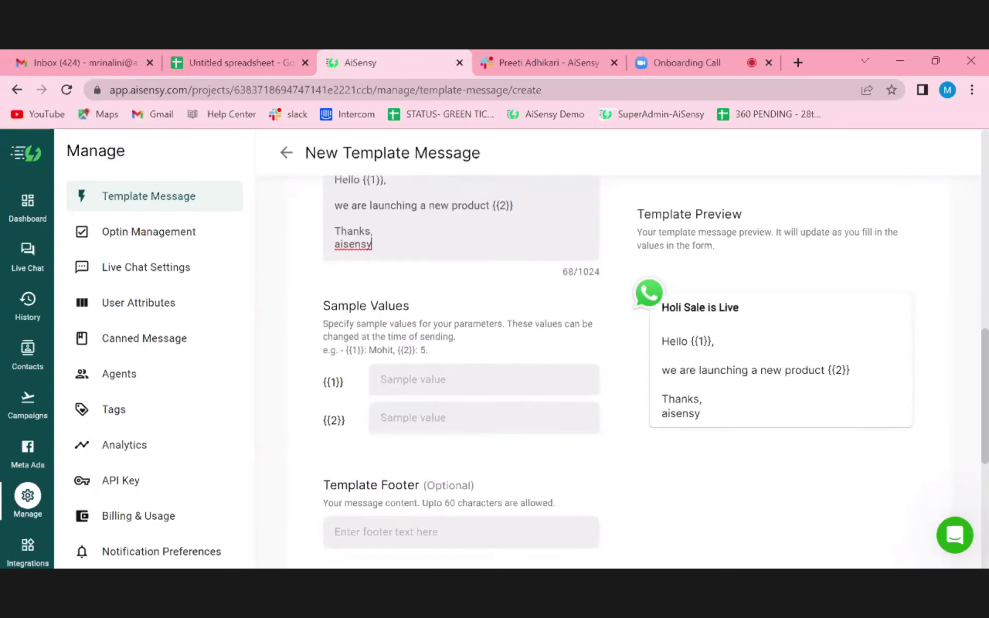
scroll(426, 320, "up", 2)
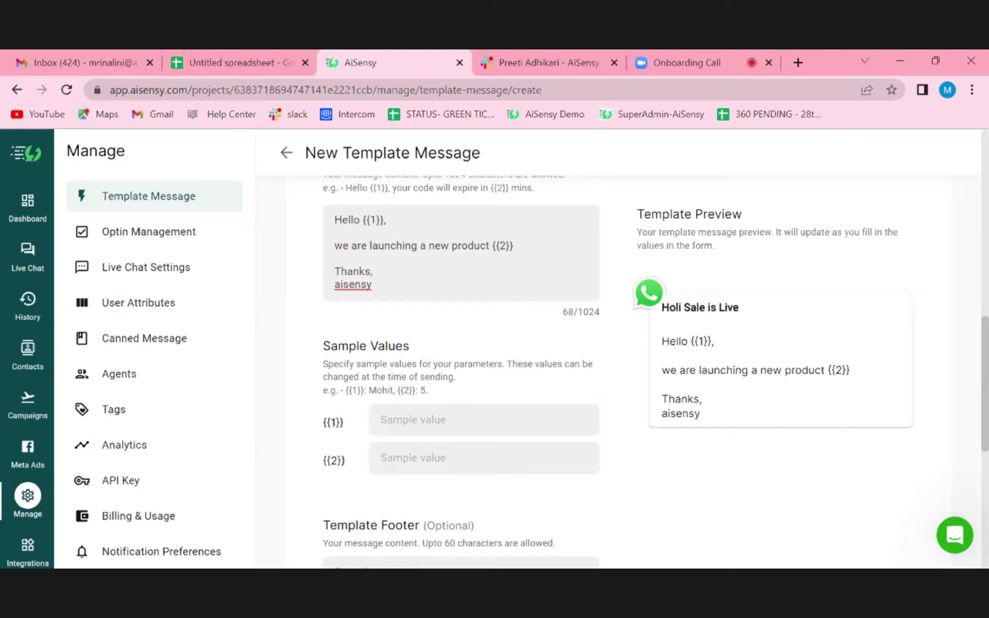
type("Mohit")
key("Tab")
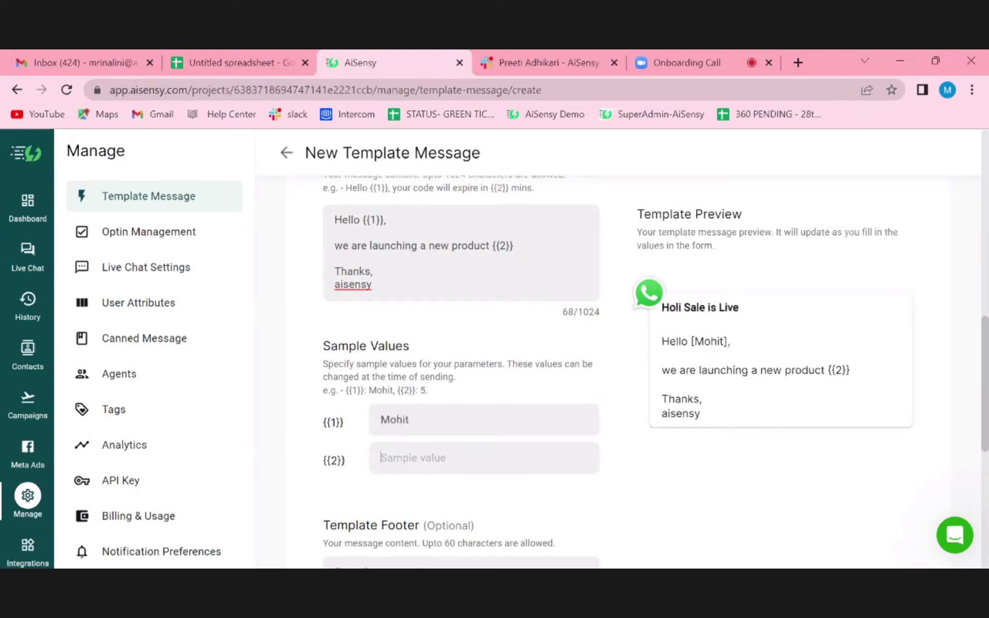
type("All natural hair colour")
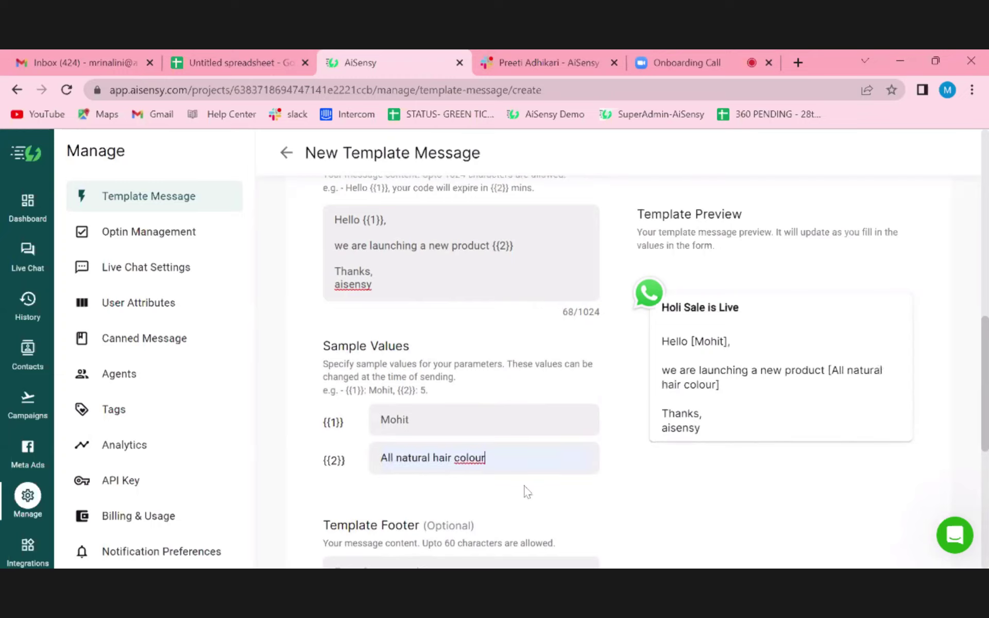
key("Tab")
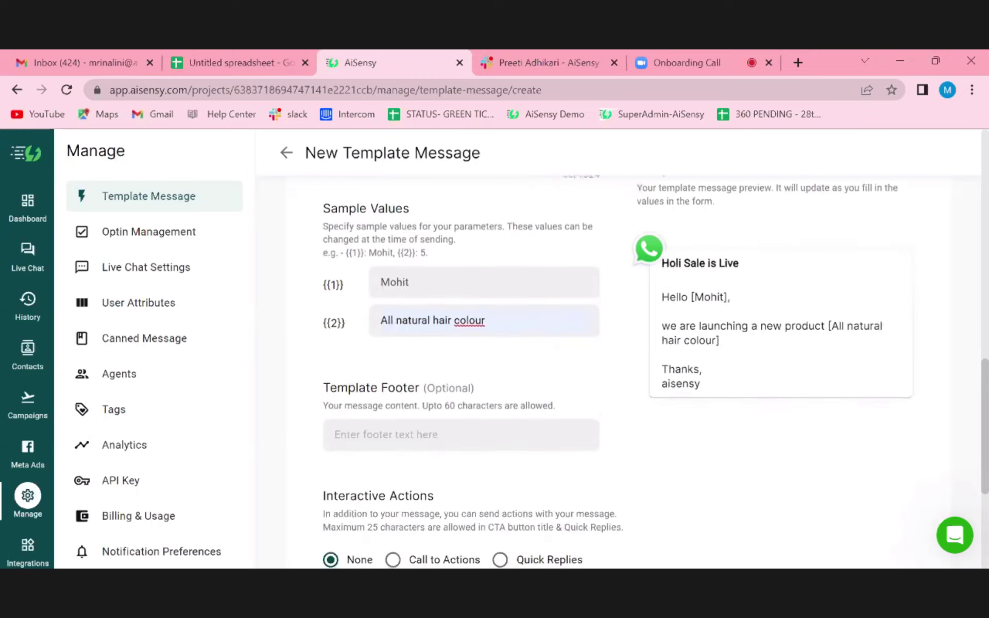
type("Reply STOP to unsubscribe")
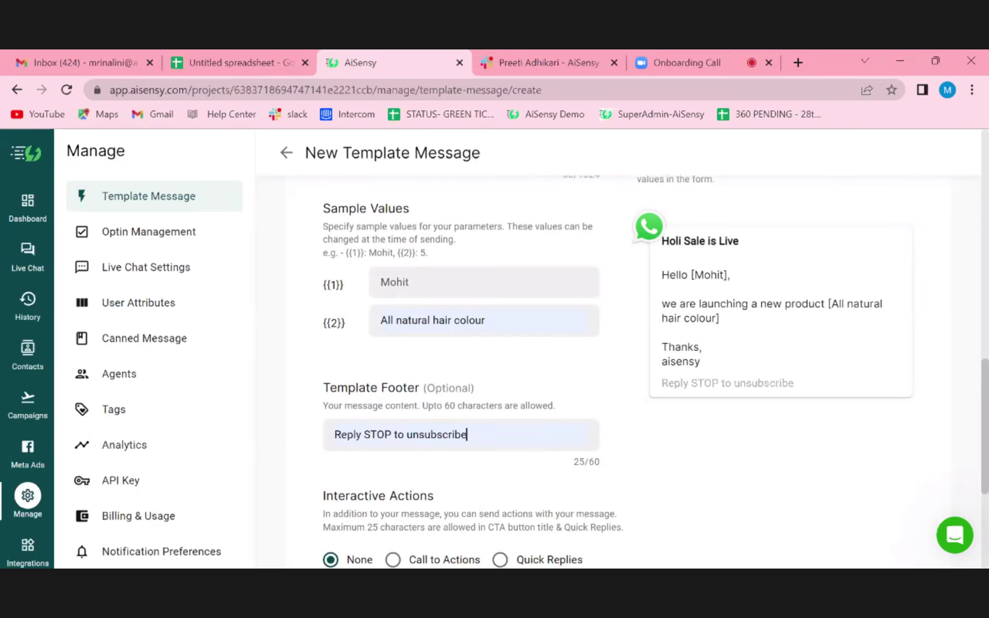
scroll(618, 361, "down", 3)
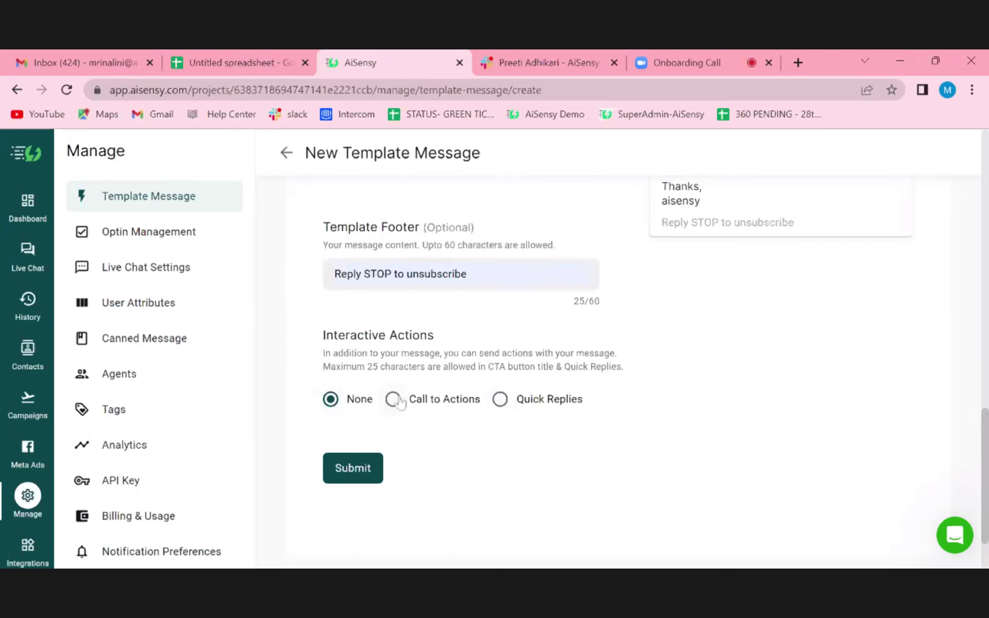
- Add a 'Call now' phone-number call-to-action button using the IN +91 code and a number
left_click(397, 400)
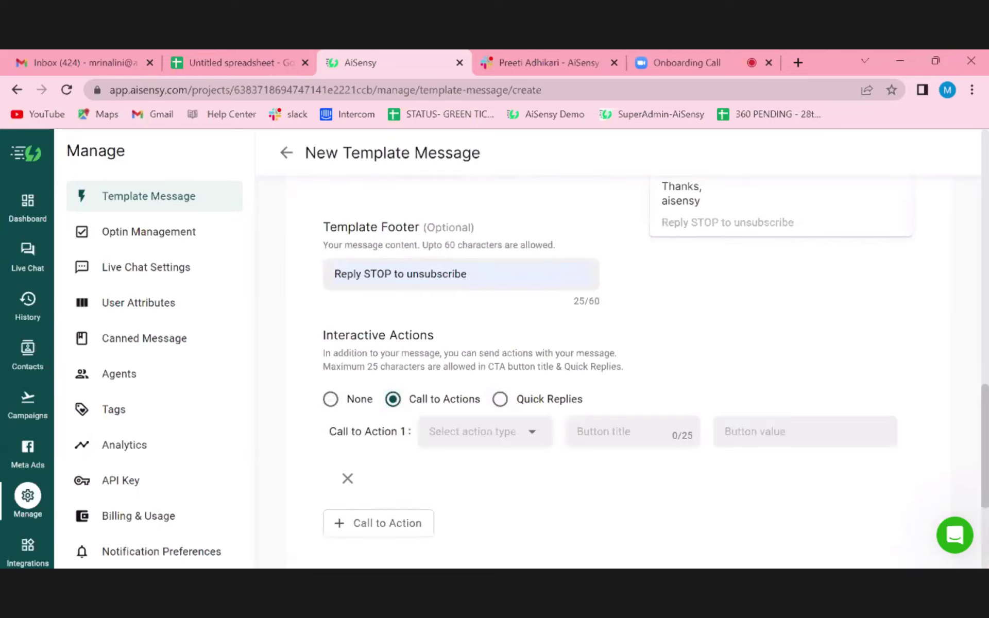
left_click(473, 432)
left_click(460, 468)
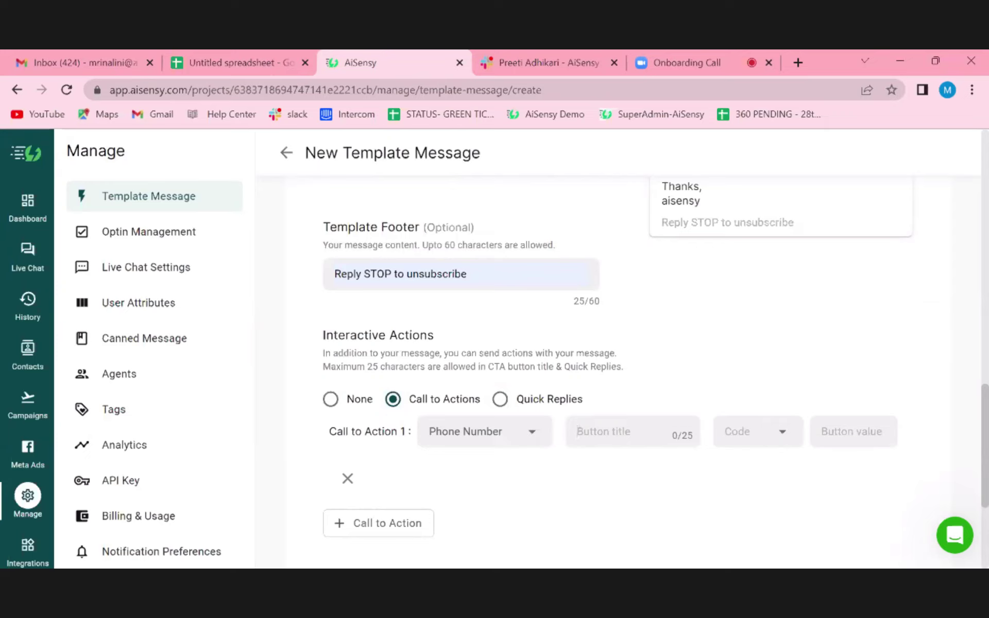
type("Call now")
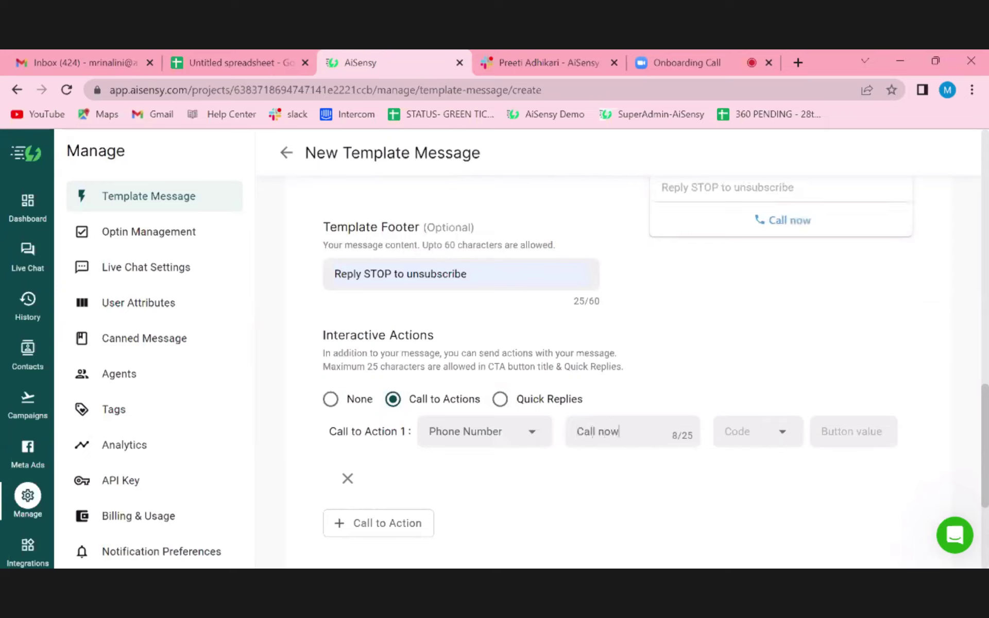
left_click(748, 432)
type("91")
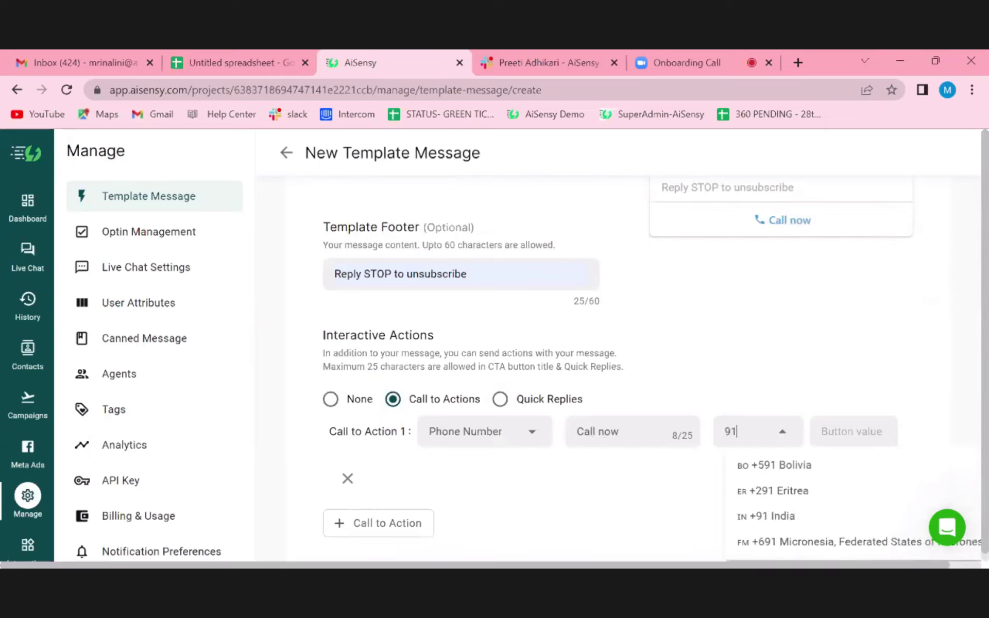
left_click(773, 516)
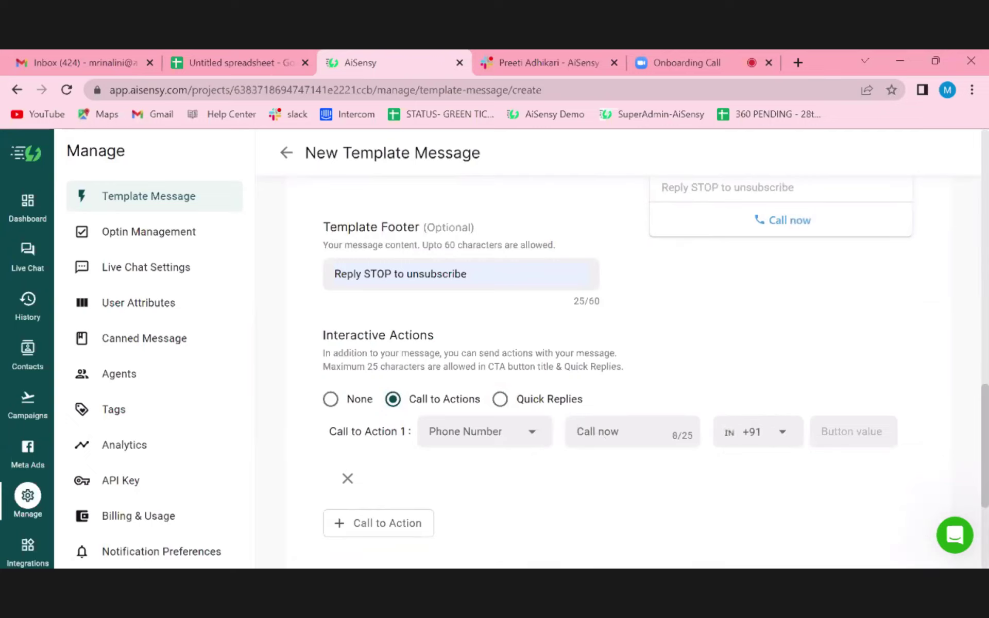
left_click(853, 432)
type("45678")
left_click(433, 441)
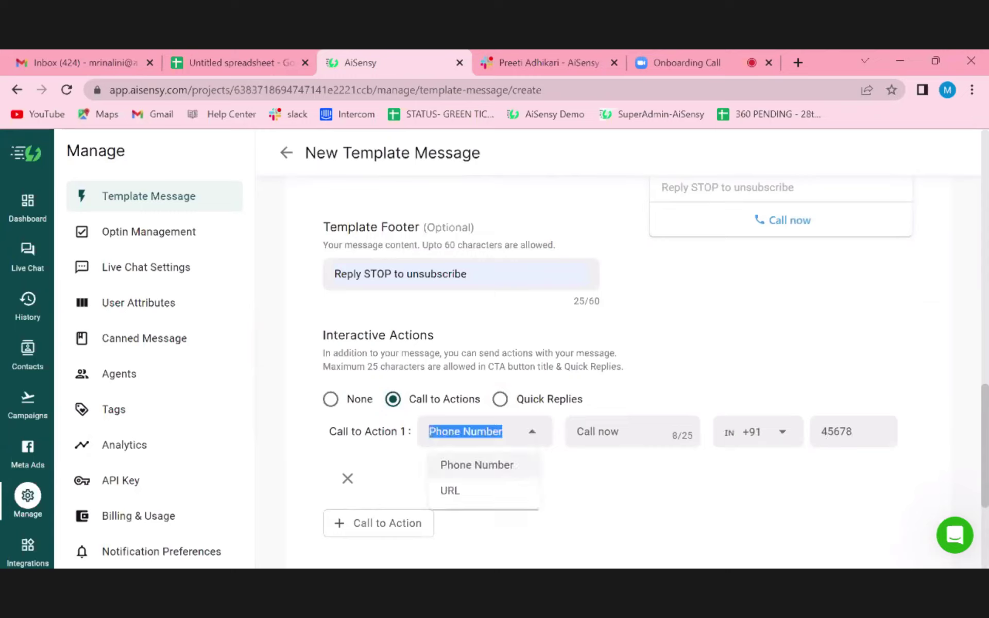
- Change the button to a URL action titled 'Buy now' with value 'cvbn'
left_click(450, 492)
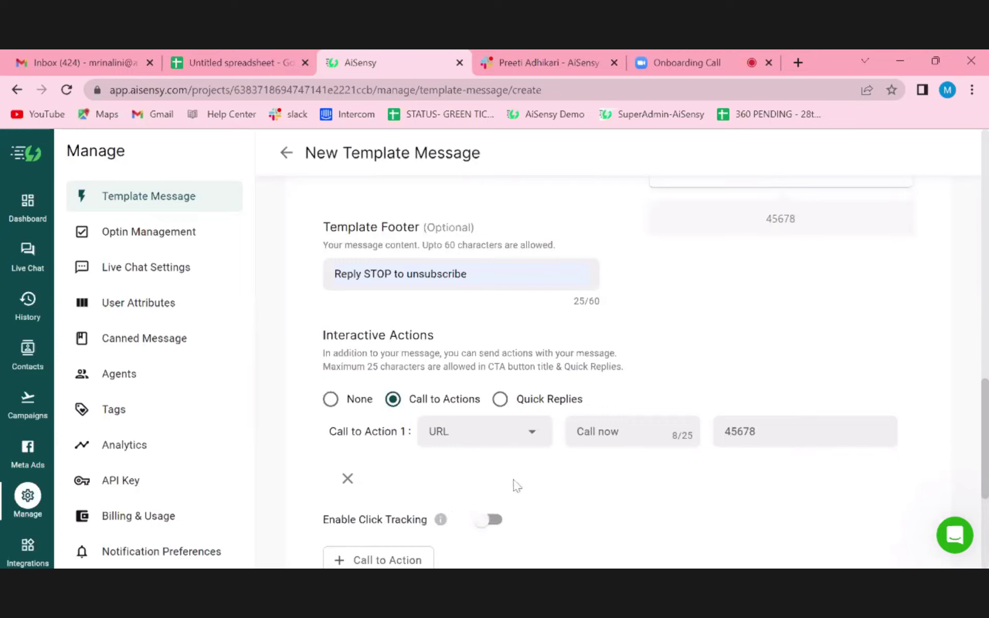
scroll(561, 484, "down", 3)
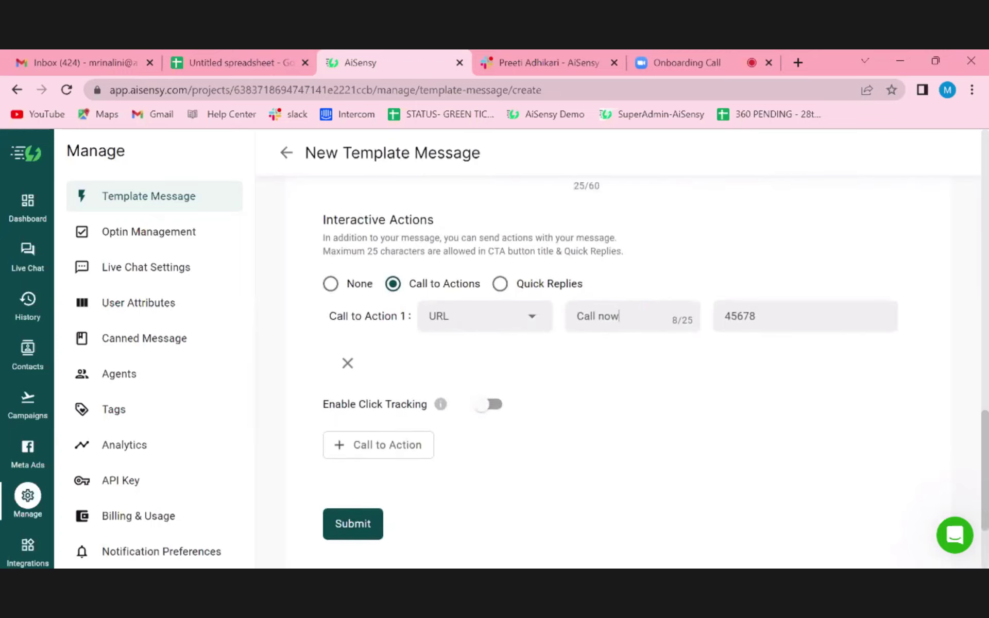
key("BackSpace")
key("BackSpace")
key("BackSpace")
key("BackSpace")
key("BackSpace")
key("BackSpace")
key("BackSpace")
key("BackSpace")
type("Buy")
type("now")
key("BackSpace")
key("BackSpace")
key("BackSpace")
key("BackSpace")
key("BackSpace")
type("cvbn")
- Switch the template's interactive actions to Quick Replies
scroll(487, 461, "down", 2)
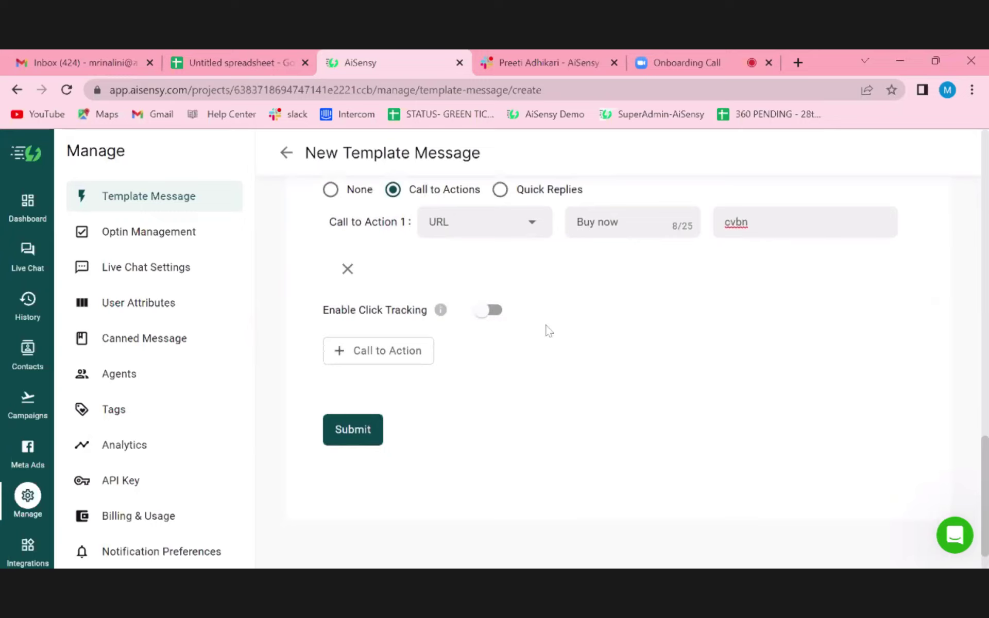
scroll(644, 318, "up", 2)
left_click(500, 271)
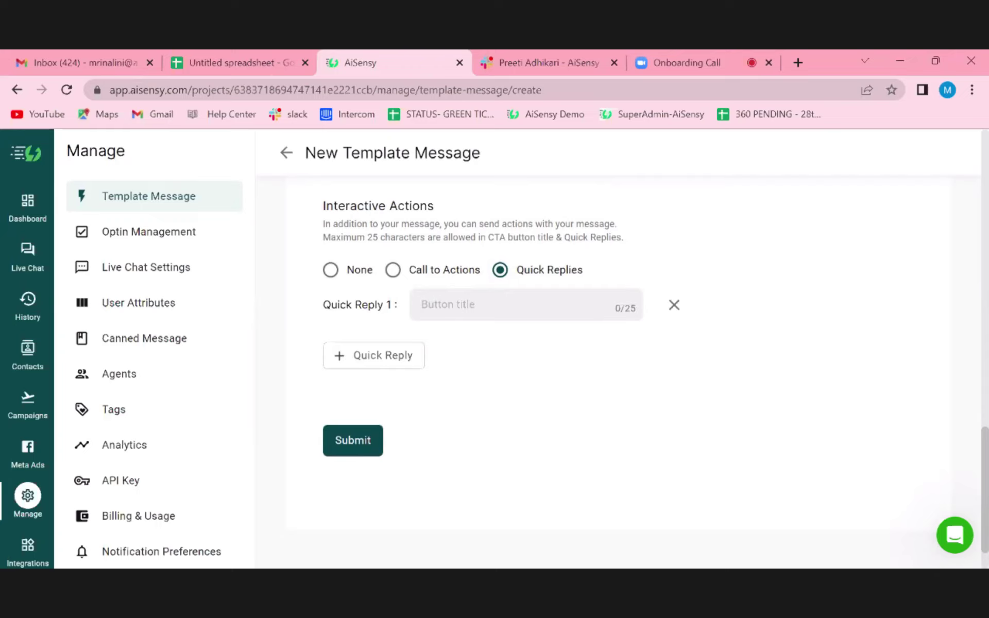
- Add quick replies Yes, No and maybe, then submit the template for approval
left_click(398, 353)
left_click(392, 386)
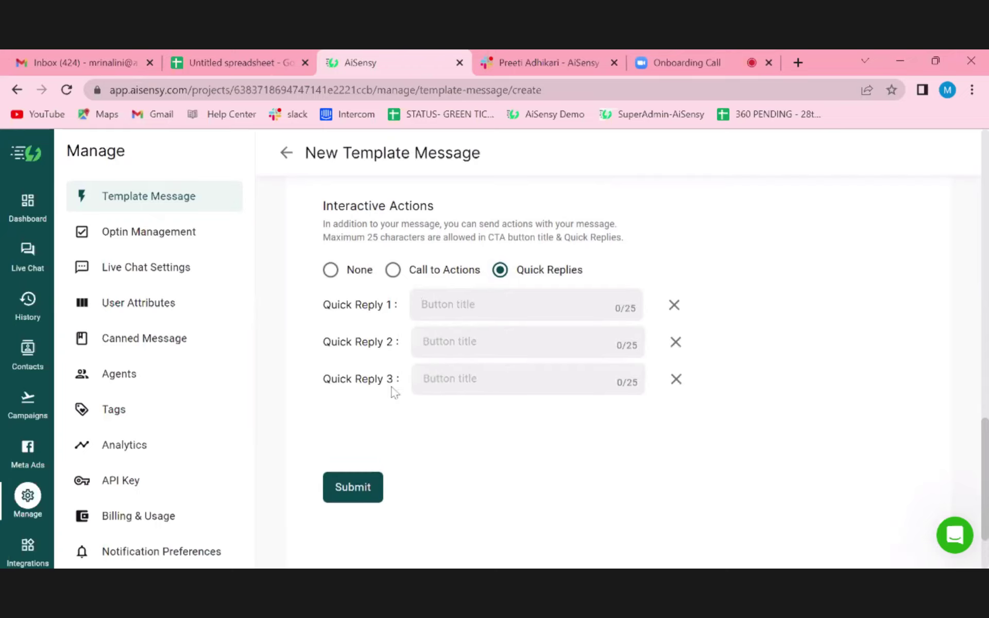
left_click(496, 303)
type("Yes")
left_click(490, 330)
type("No")
left_click(483, 371)
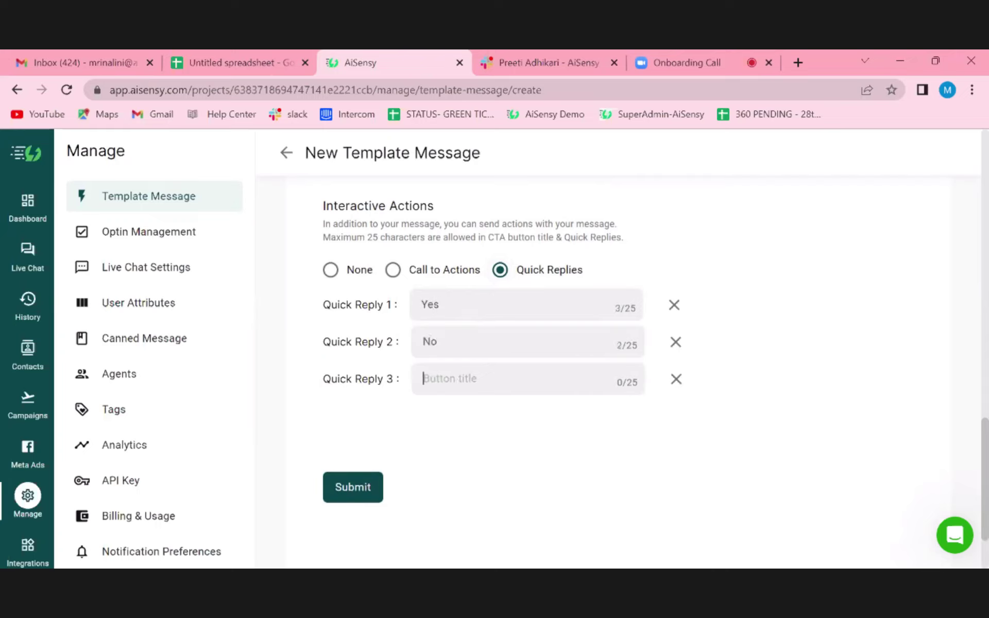
type("maybe")
left_click(353, 486)
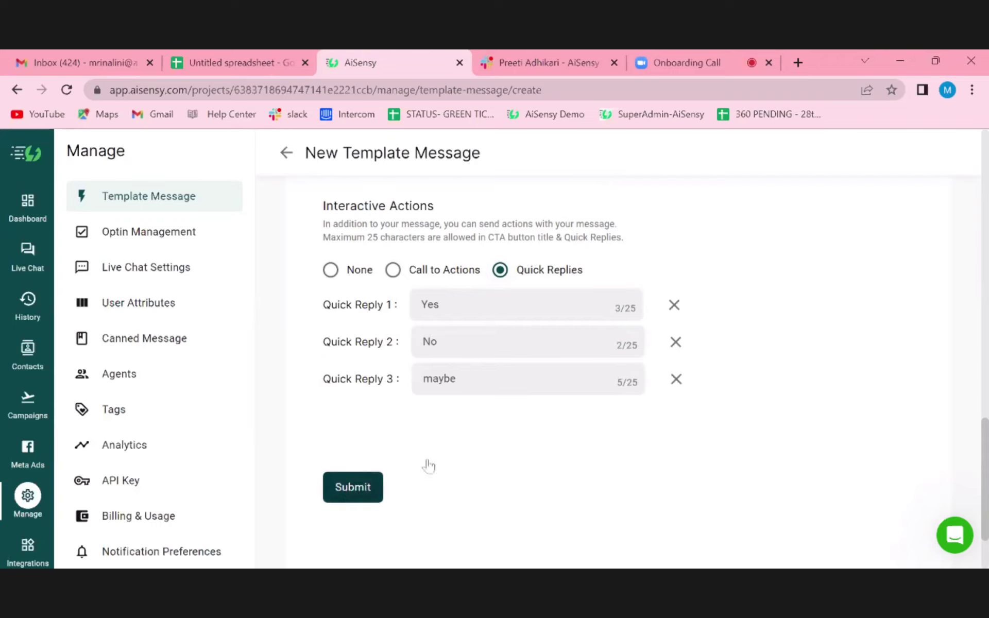
scroll(506, 446, "up", 4)
scroll(507, 446, "up", 10)
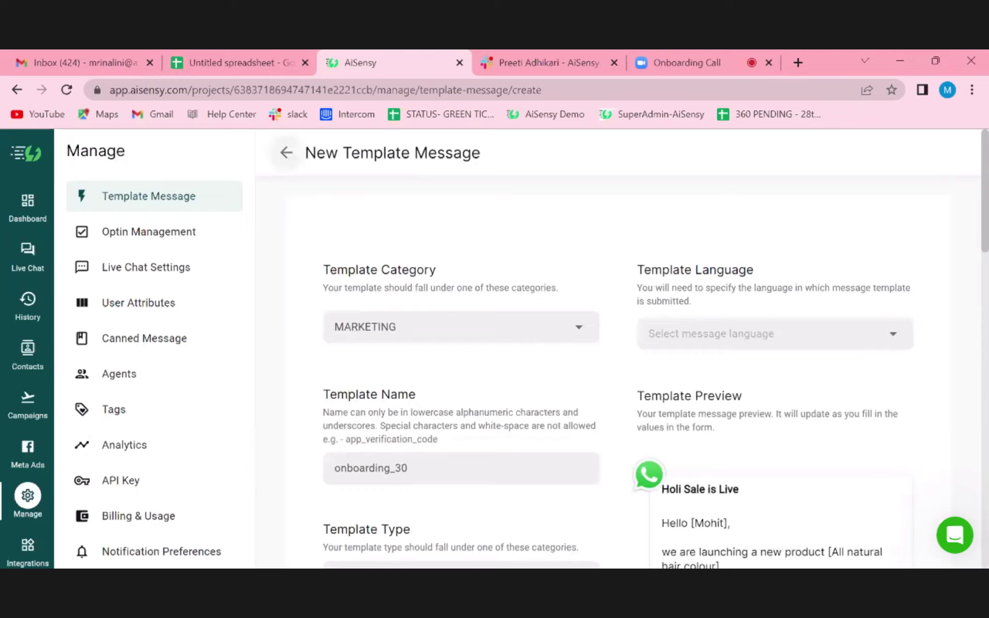
- Return to the Template Message list, sync template statuses, and click into the search box
left_click(138, 197)
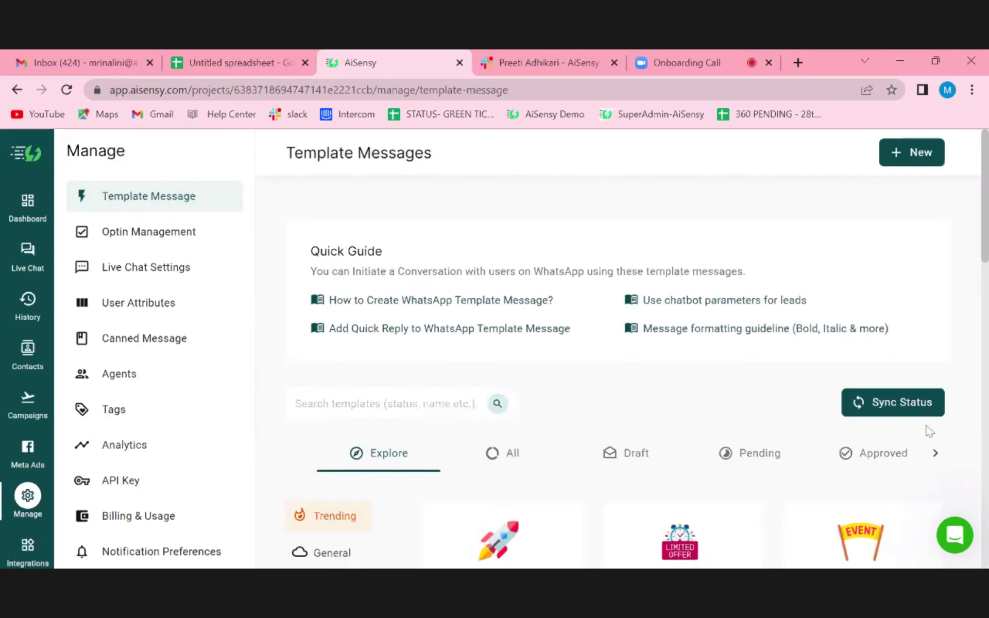
left_click(922, 404)
scroll(572, 415, "down", 1)
left_click(386, 338)
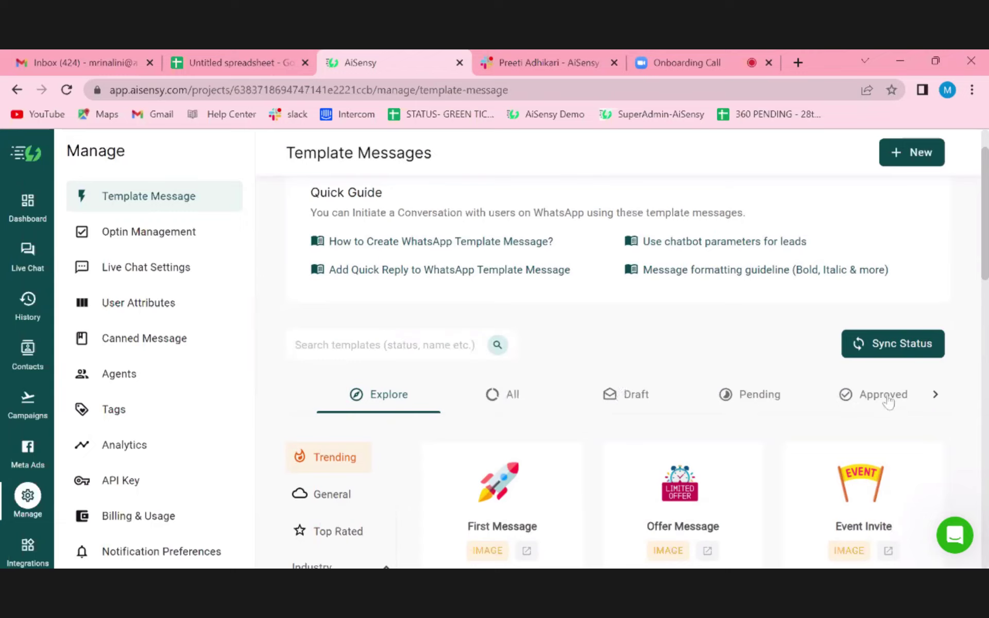
scroll(598, 343, "up", 1)
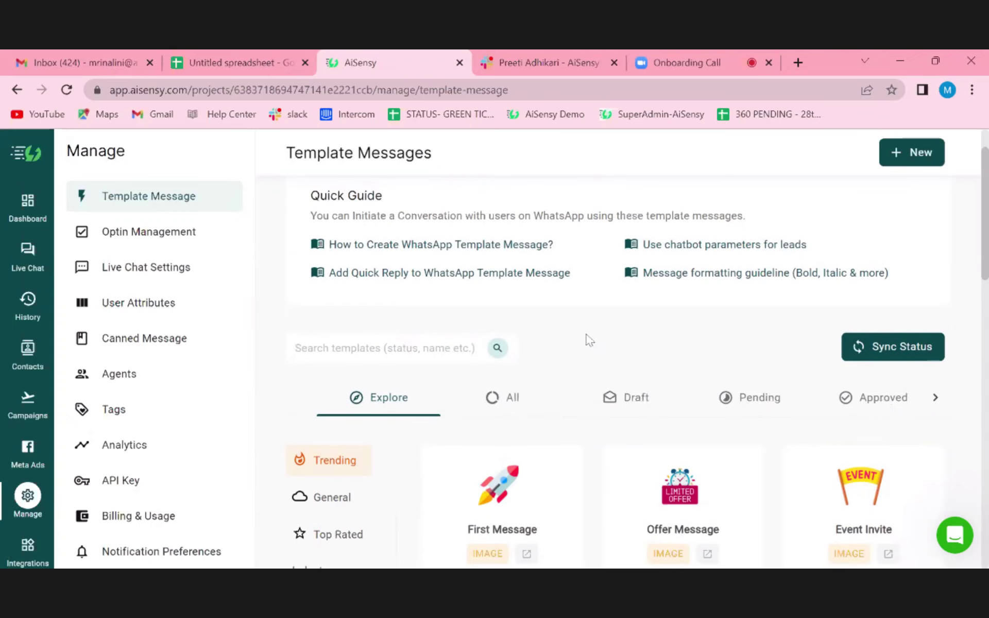
scroll(590, 340, "up", 1)
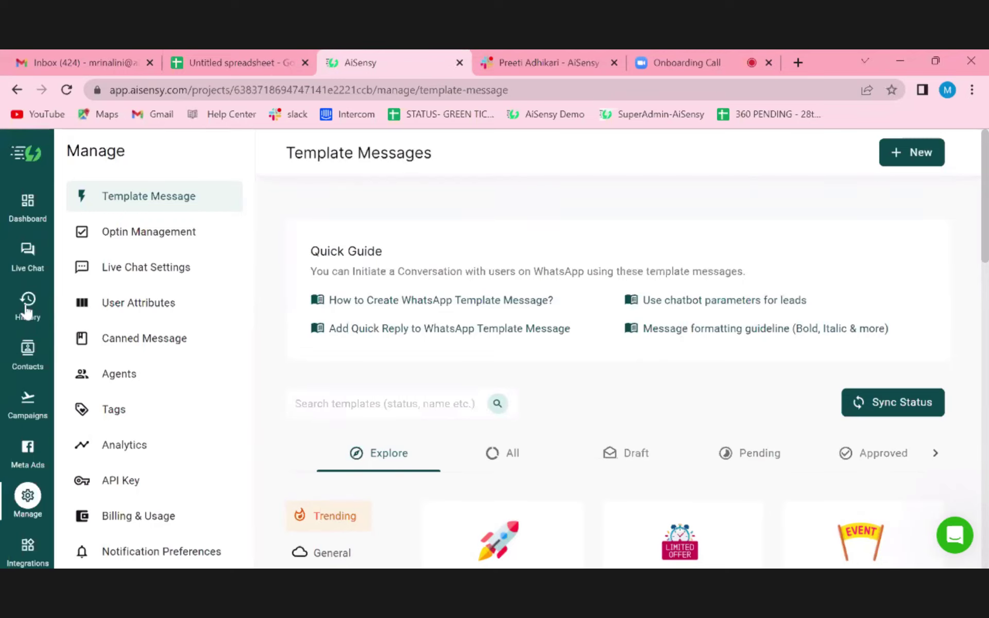
- View the 1611 contacts, opening and closing Add Contact and Import without changes
left_click(26, 352)
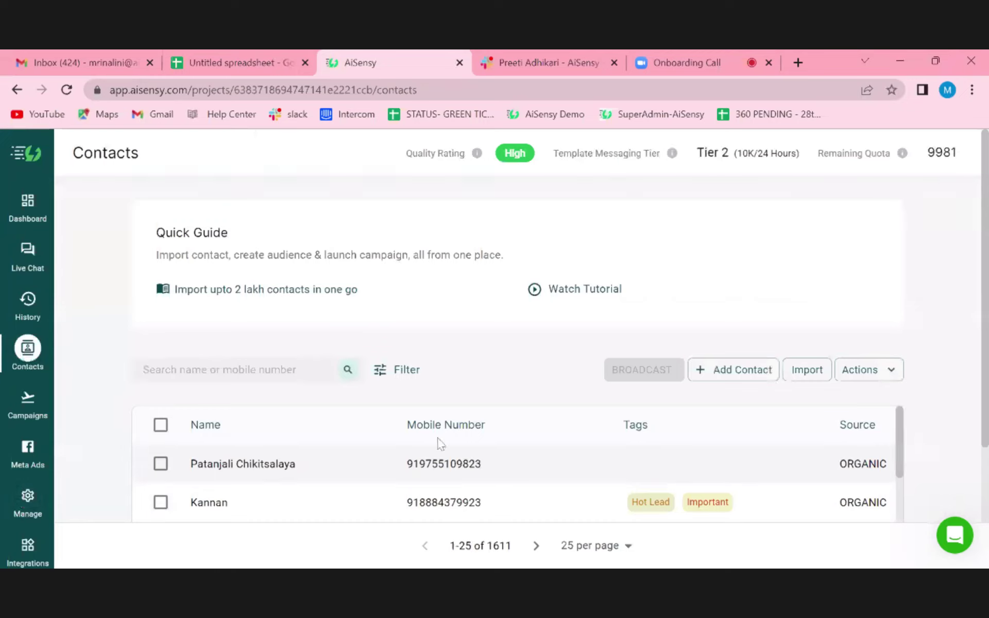
scroll(440, 444, "down", 1)
scroll(440, 443, "up", 1)
left_click(733, 379)
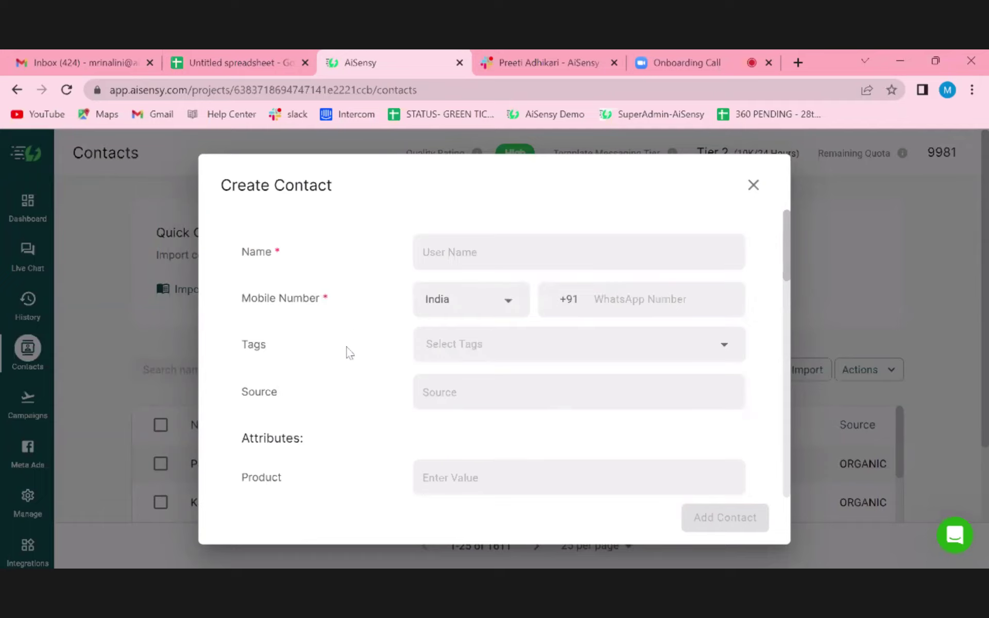
scroll(325, 472, "down", 2)
scroll(322, 471, "up", 2)
scroll(400, 436, "down", 3)
scroll(400, 437, "up", 3)
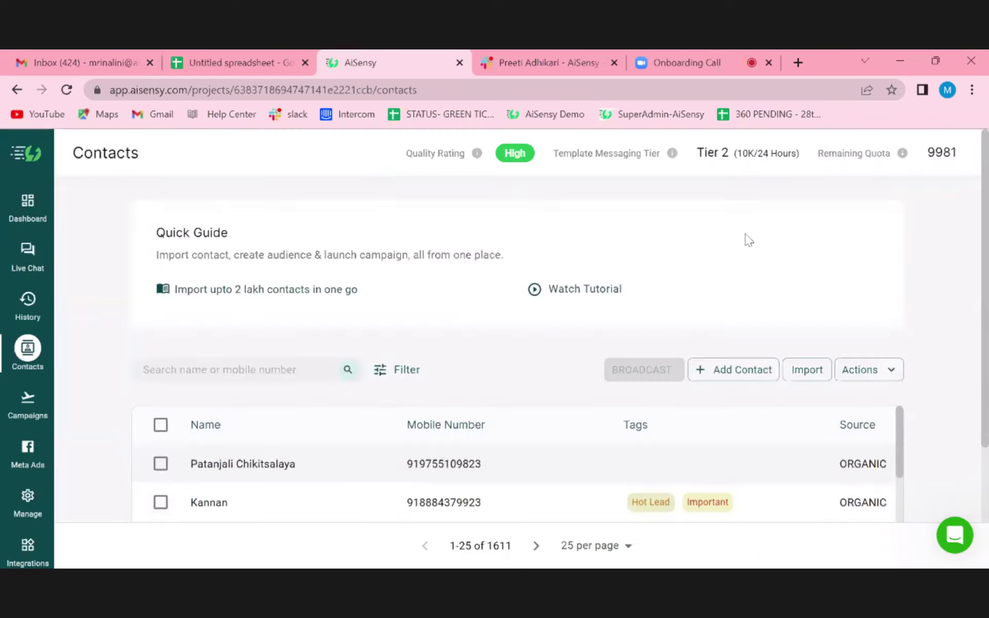
left_click(754, 185)
left_click(808, 371)
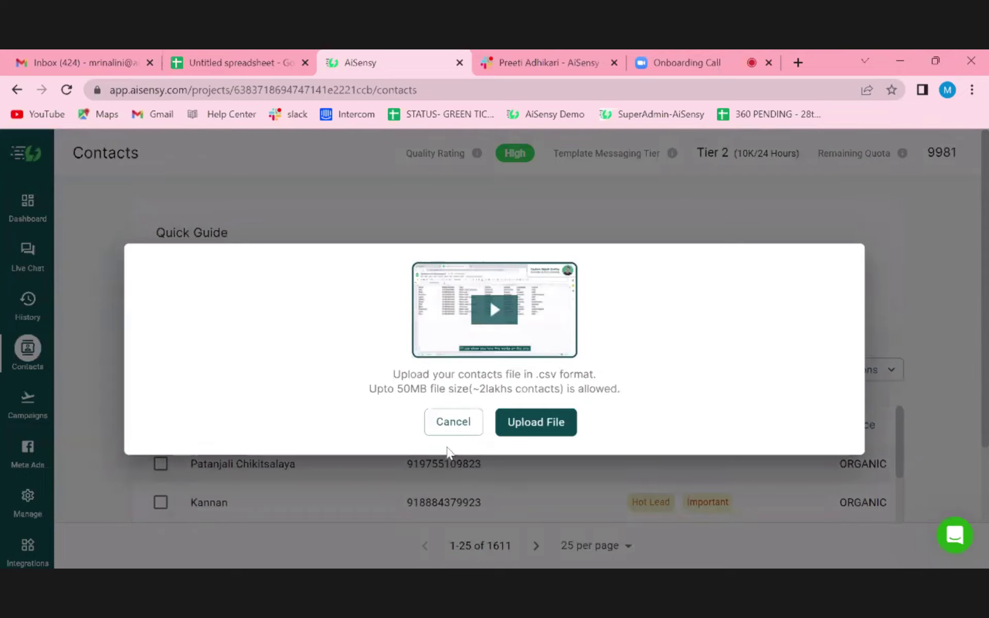
left_click(438, 429)
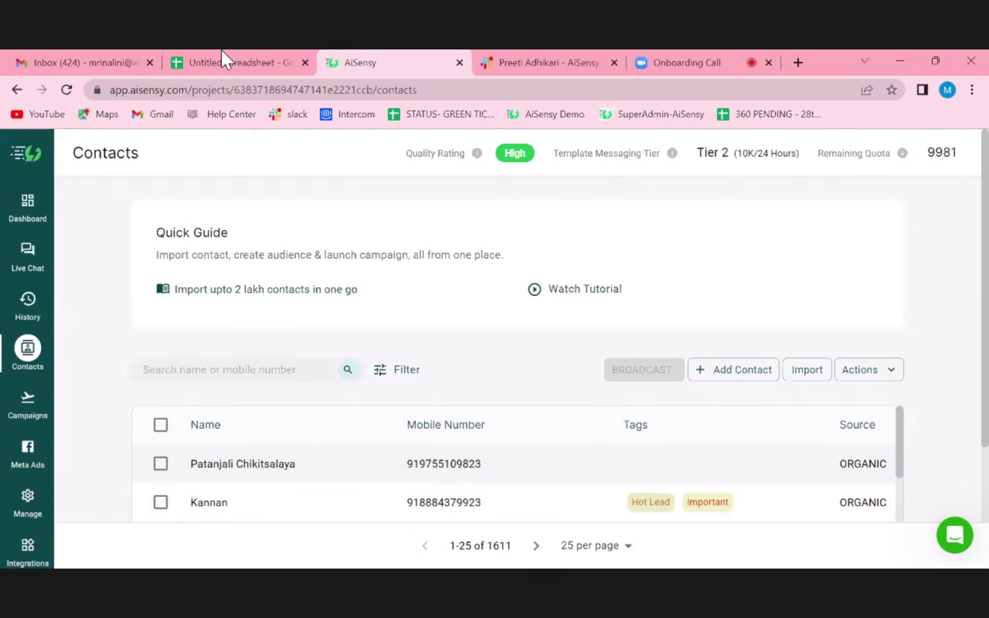
- Switch to the Untitled spreadsheet tab with NAME, CONTACT and TAGS headers
left_click(222, 57)
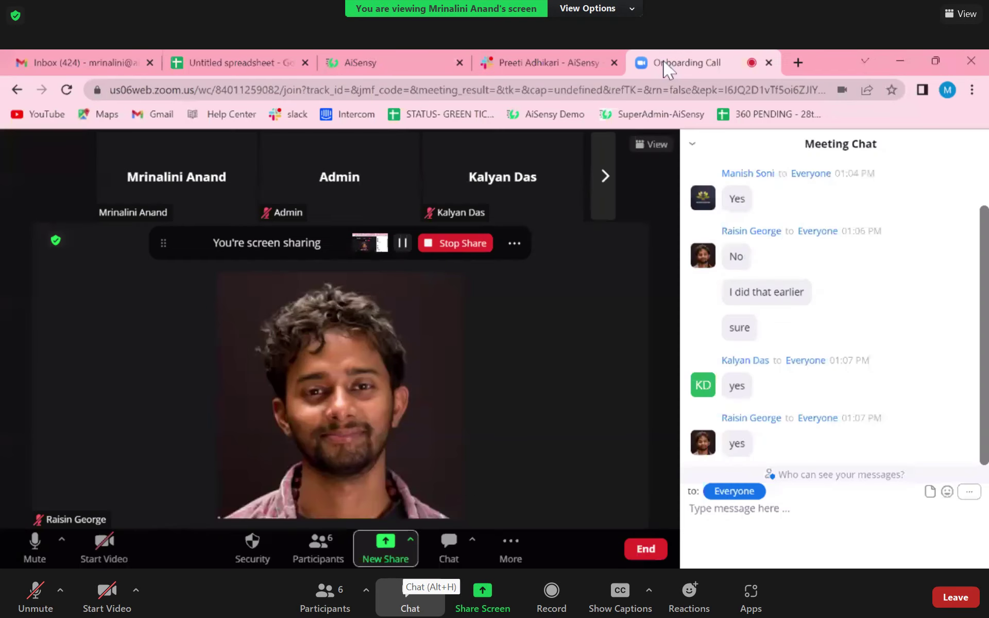
- Send a participant's mobile number in the Zoom meeting chat
left_click(410, 598)
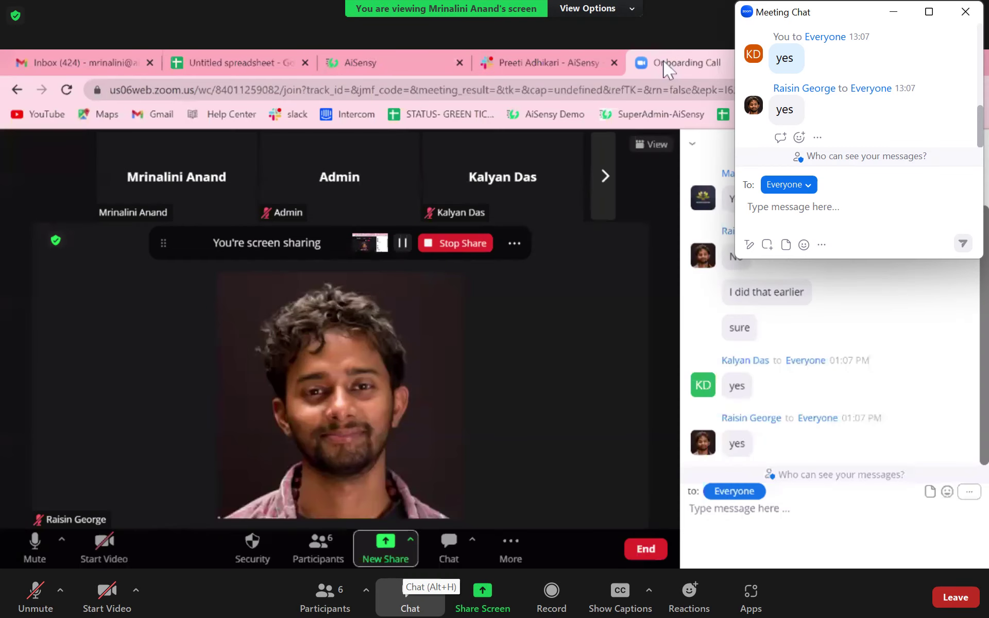
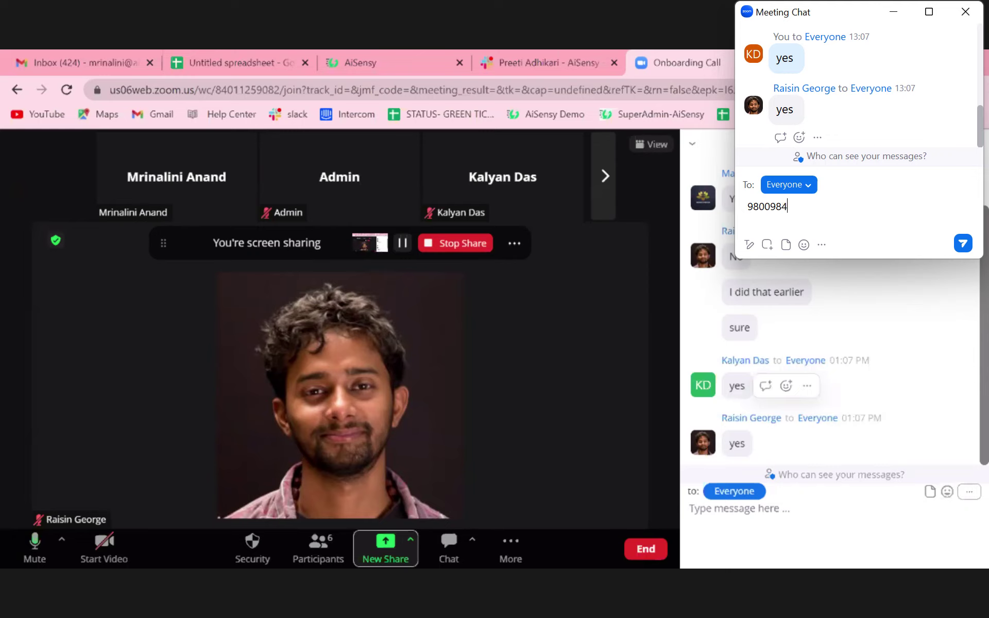
key("Return")
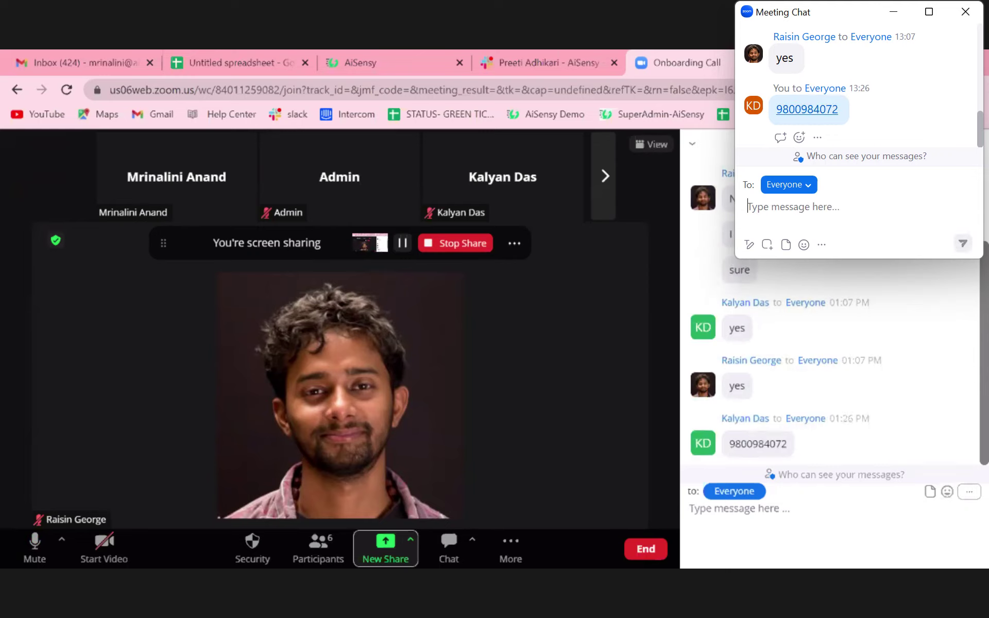
- Select the phone number in the chat, close the pop-out chat, and return to the browser tabs
mouse_move(731, 454)
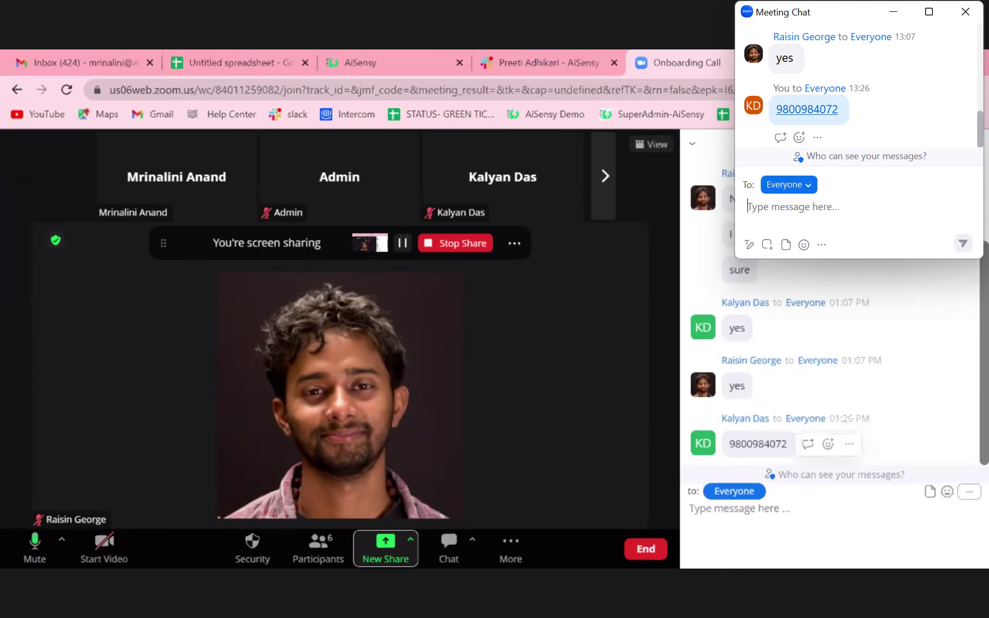
left_click_drag(731, 454, 789, 454)
key("ctrl+c")
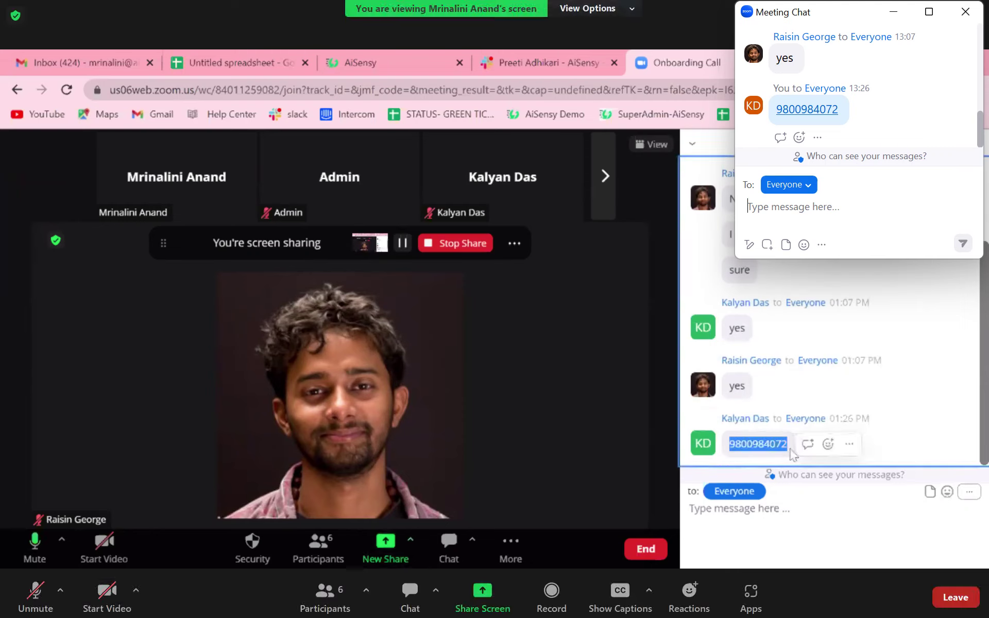
left_click(617, 277)
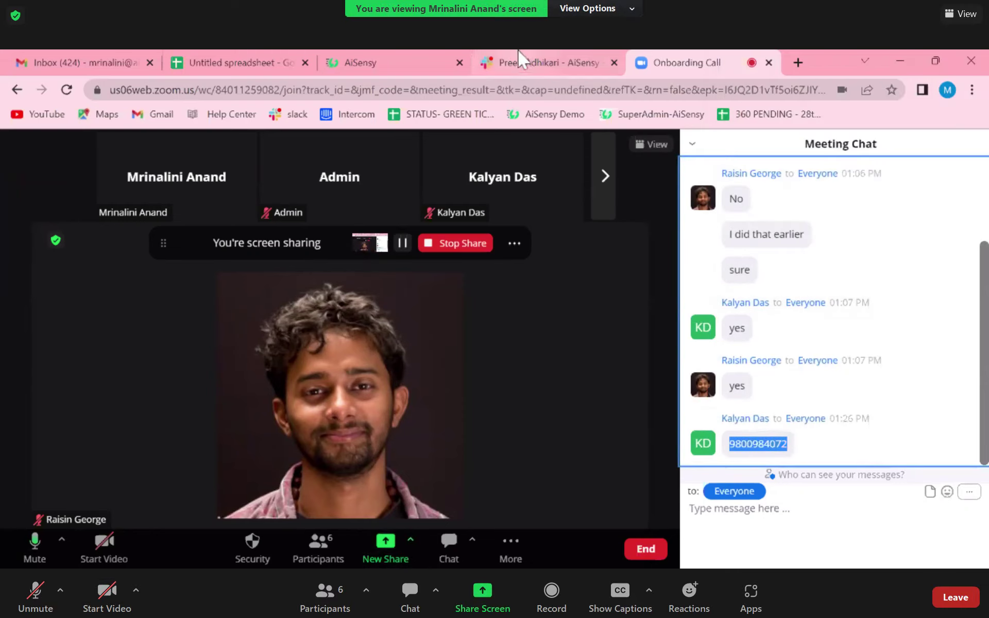
left_click(514, 64)
left_click(350, 62)
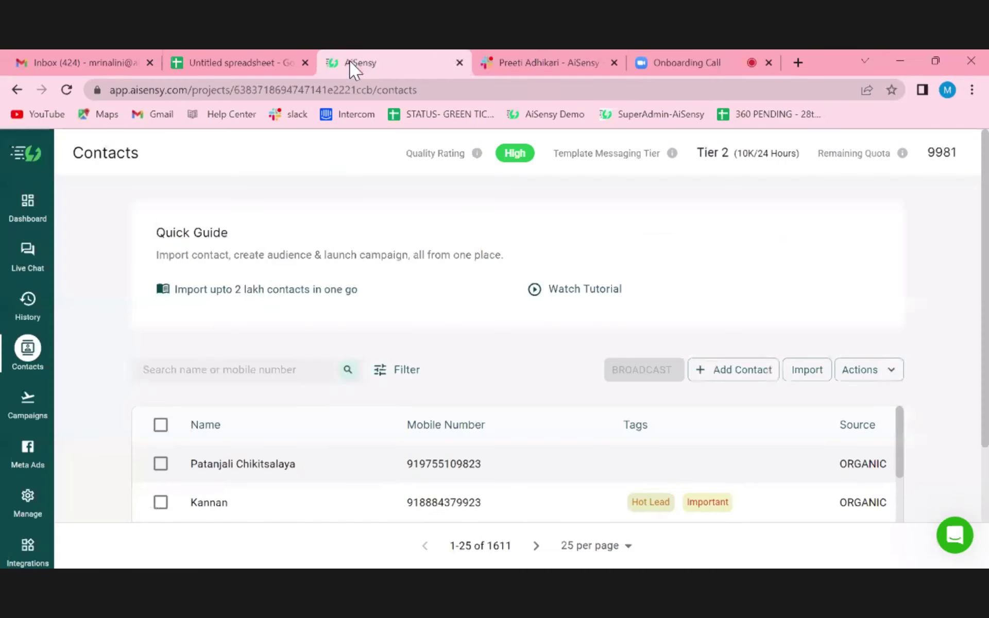
- Enter the first contact's name in A2 and paste their phone number into B2
left_click(263, 63)
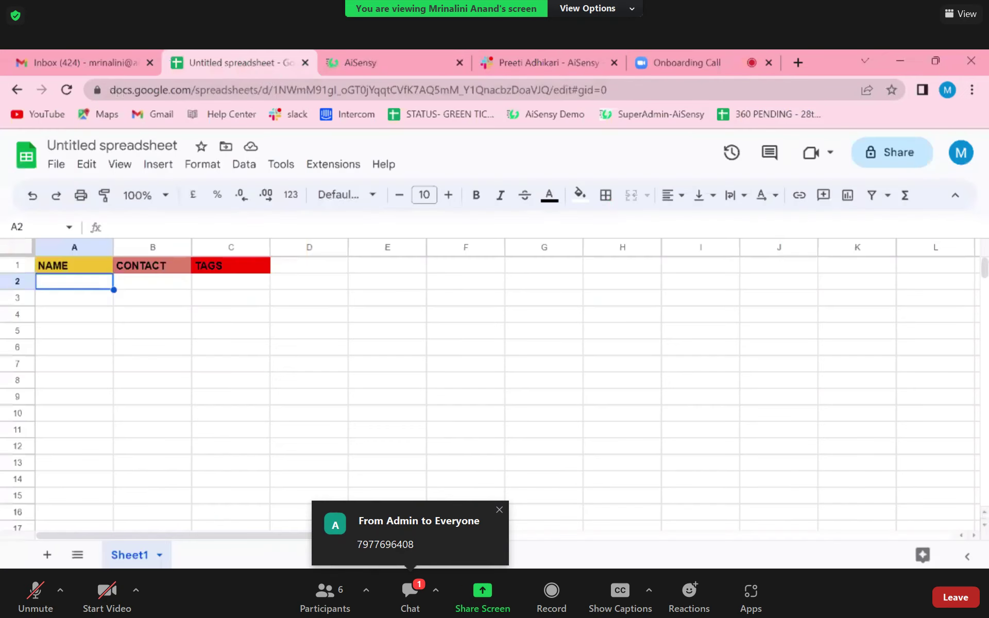
left_click(614, 62)
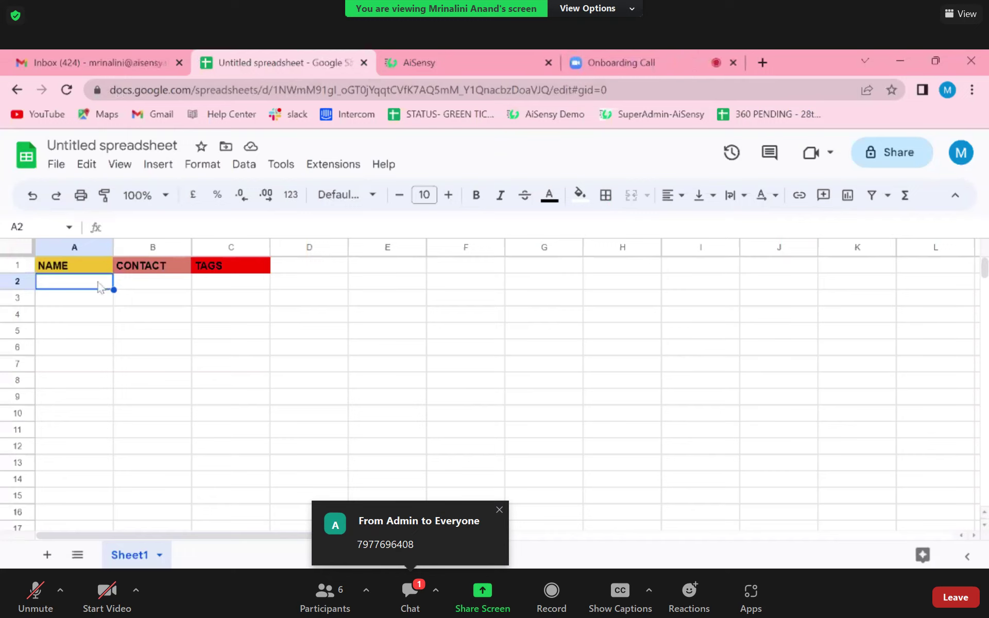
type("Kalya")
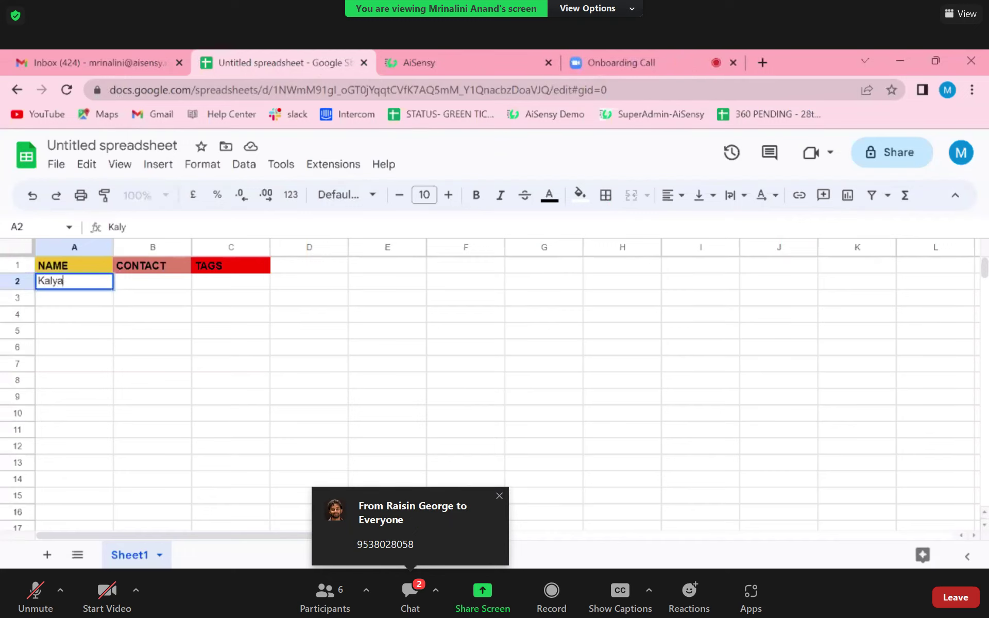
type("n")
left_click(153, 286)
key("ctrl+v")
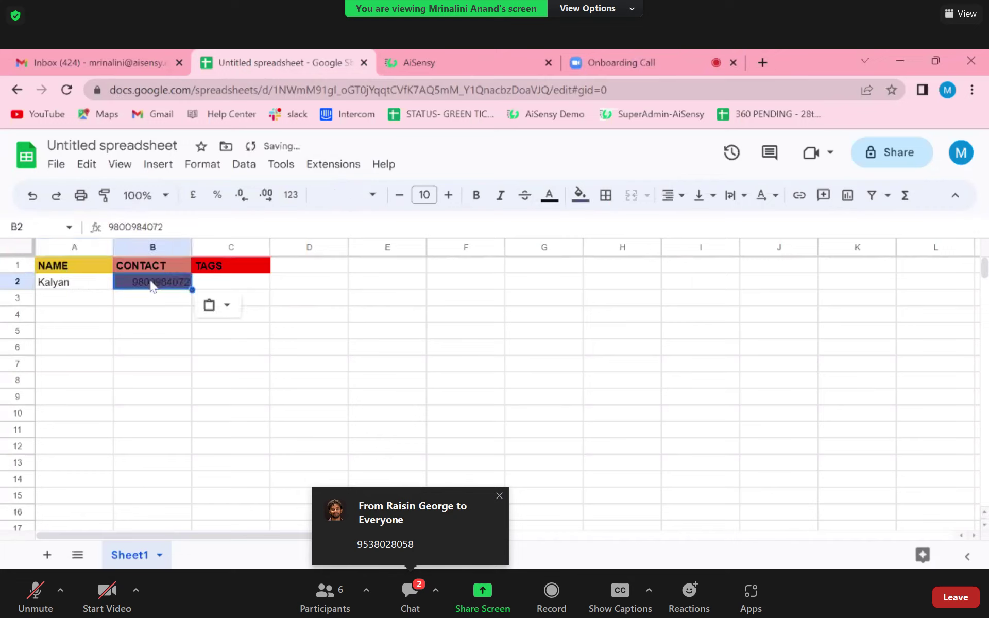
left_click(90, 303)
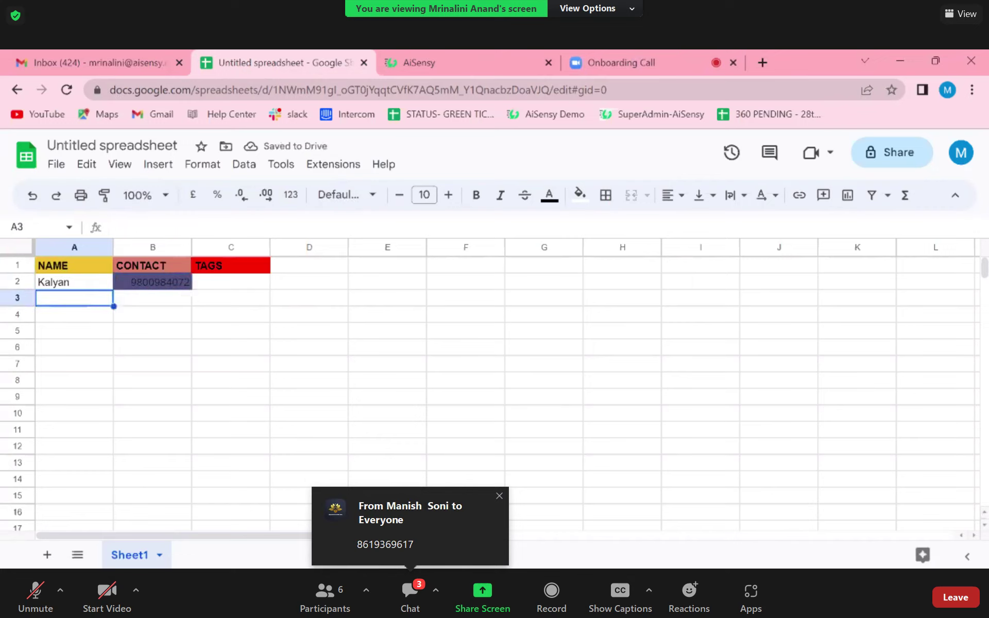
- Copy the second participant's number from the chat into B3 and enter their name in A3
left_click(599, 52)
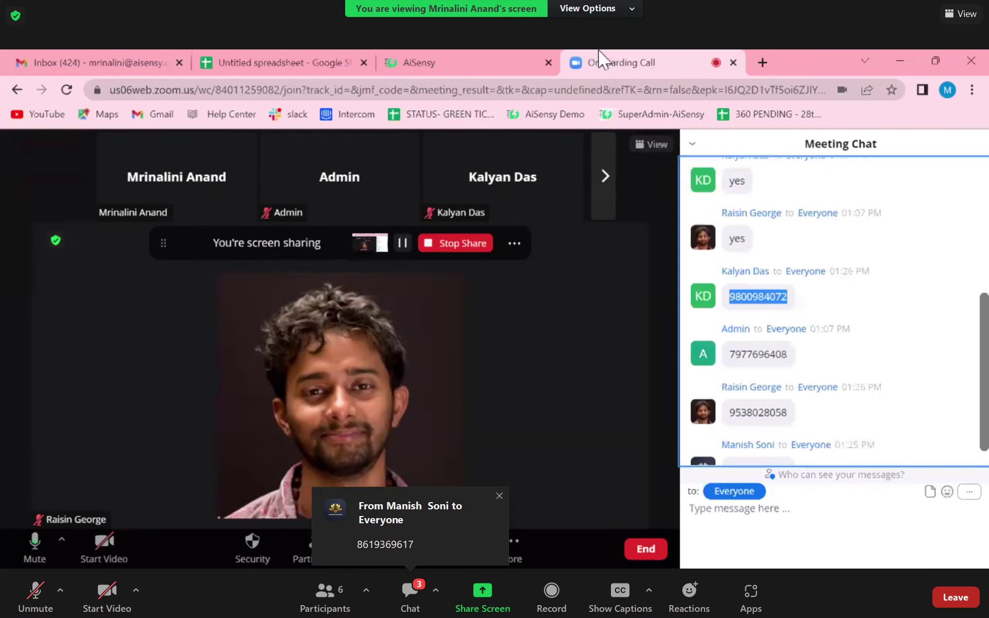
scroll(747, 371, "down", 1)
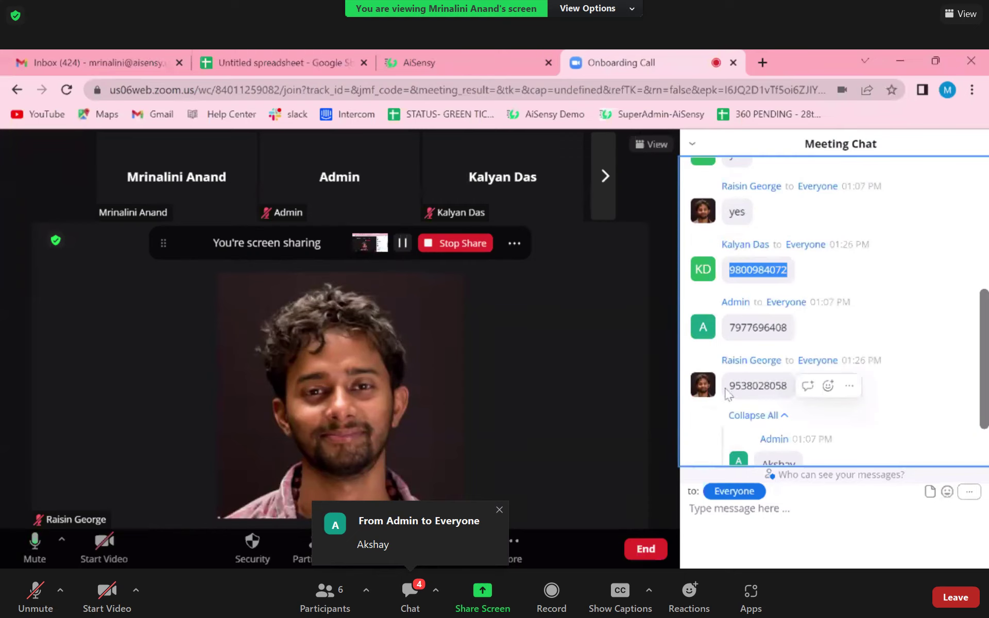
left_click_drag(728, 388, 788, 392)
key("ctrl+c")
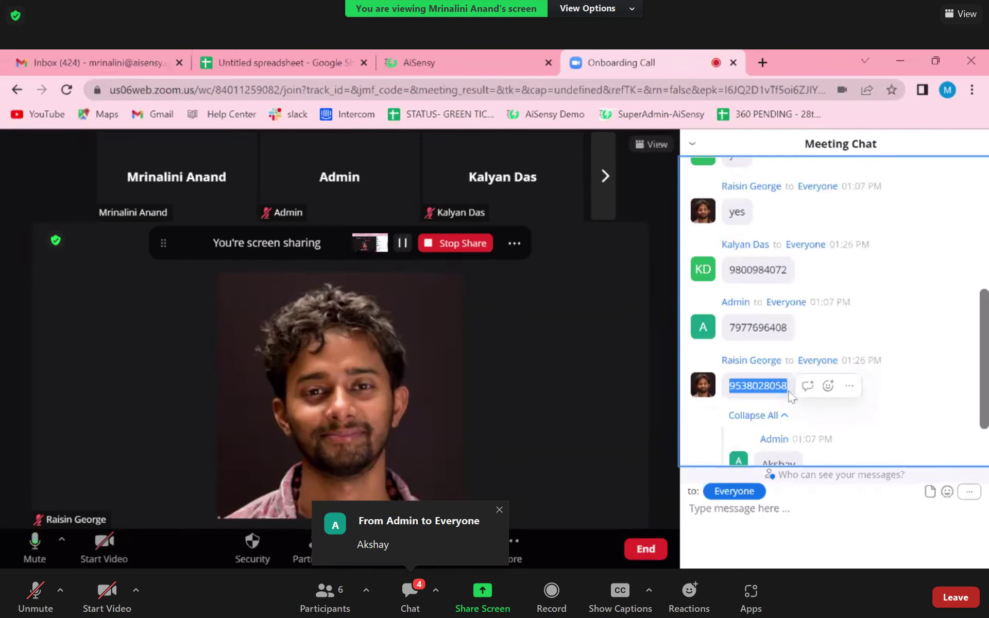
left_click(272, 67)
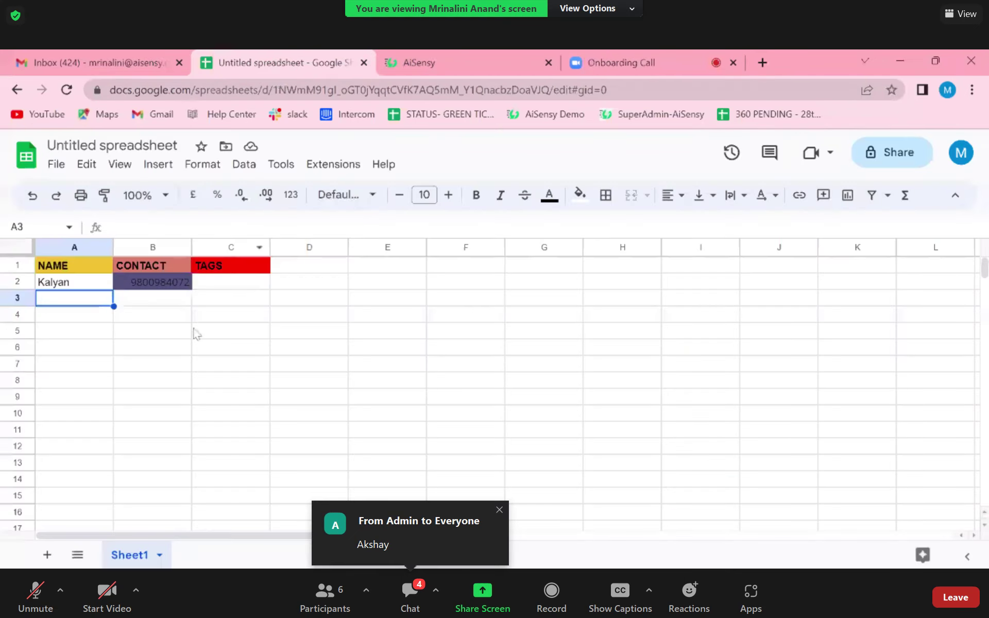
left_click(130, 301)
key("ctrl+v")
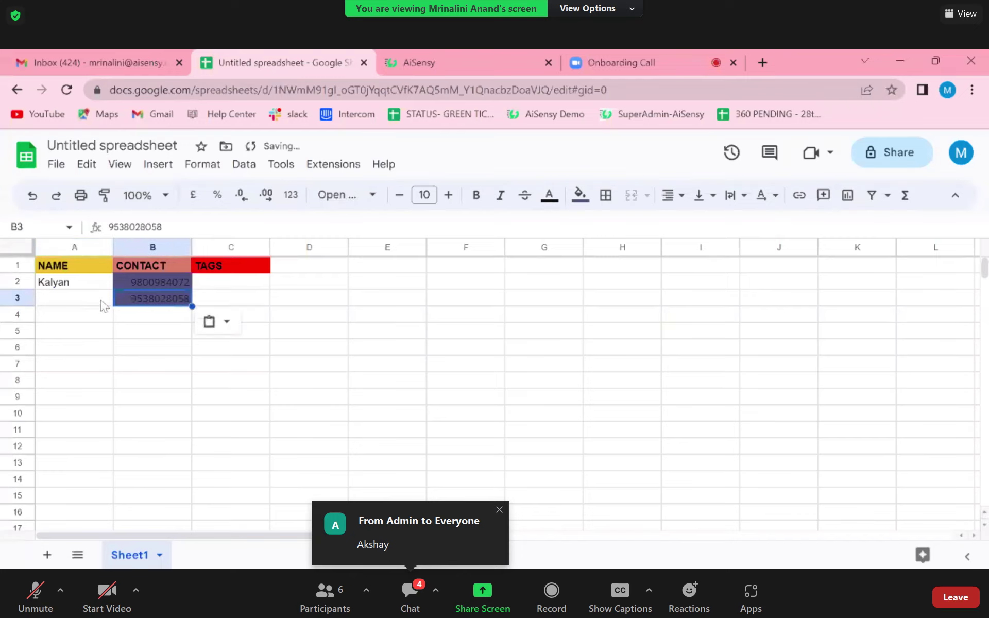
left_click(99, 301)
type("Raisin")
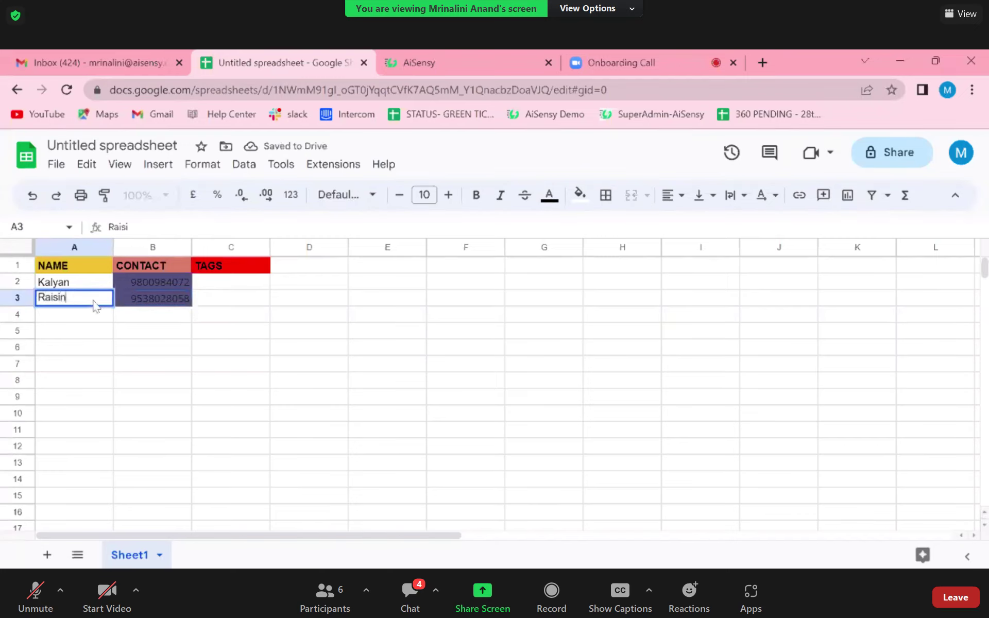
- Copy the third participant's number into B4, fixing a misplaced paste, and enter their name in A4
left_click(419, 62)
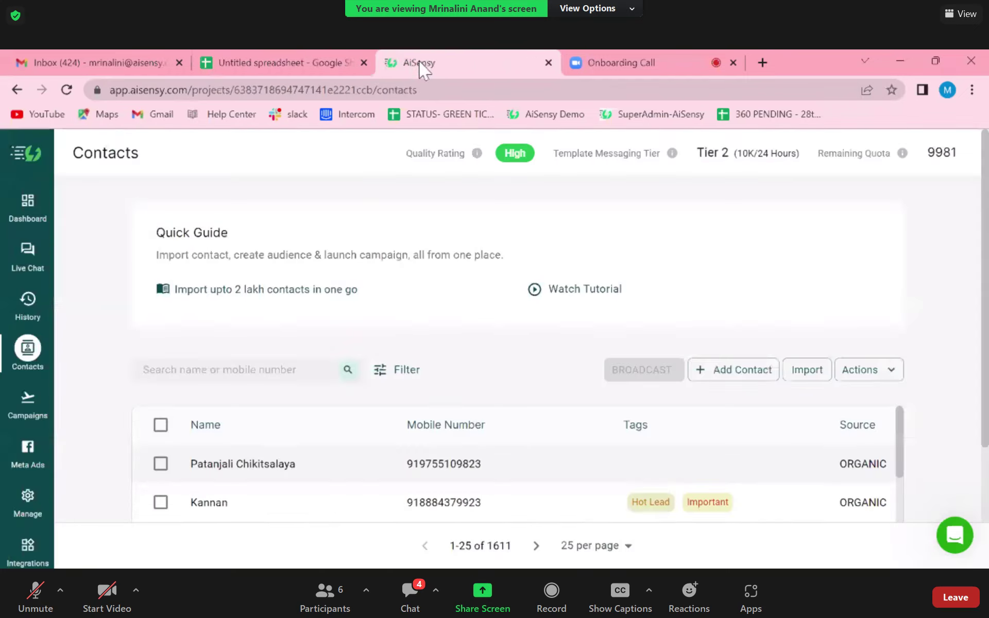
left_click(634, 61)
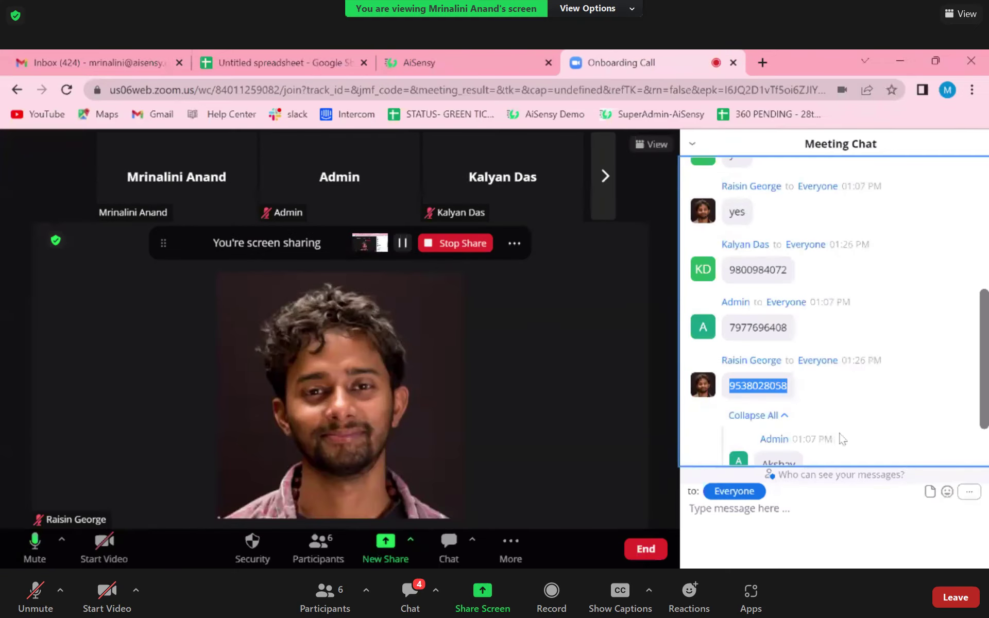
scroll(842, 439, "down", 2)
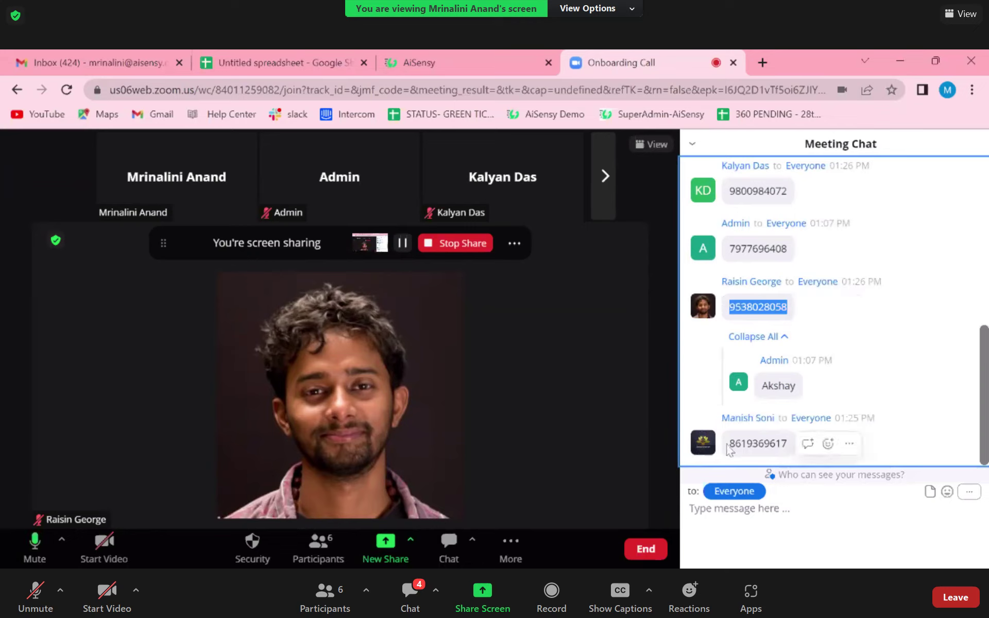
left_click_drag(728, 448, 795, 451)
key("ctrl+c")
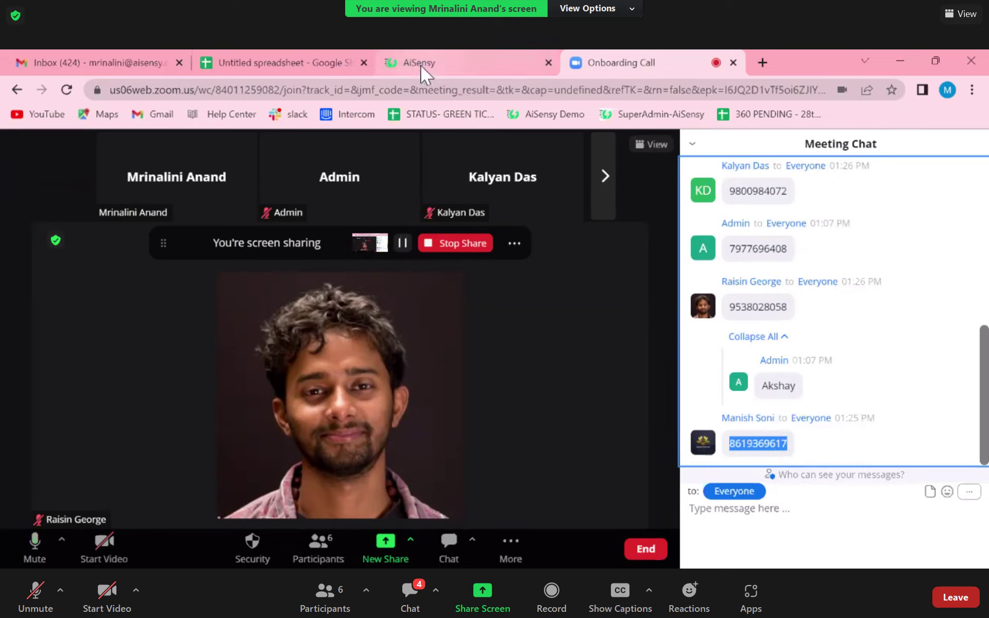
left_click(350, 60)
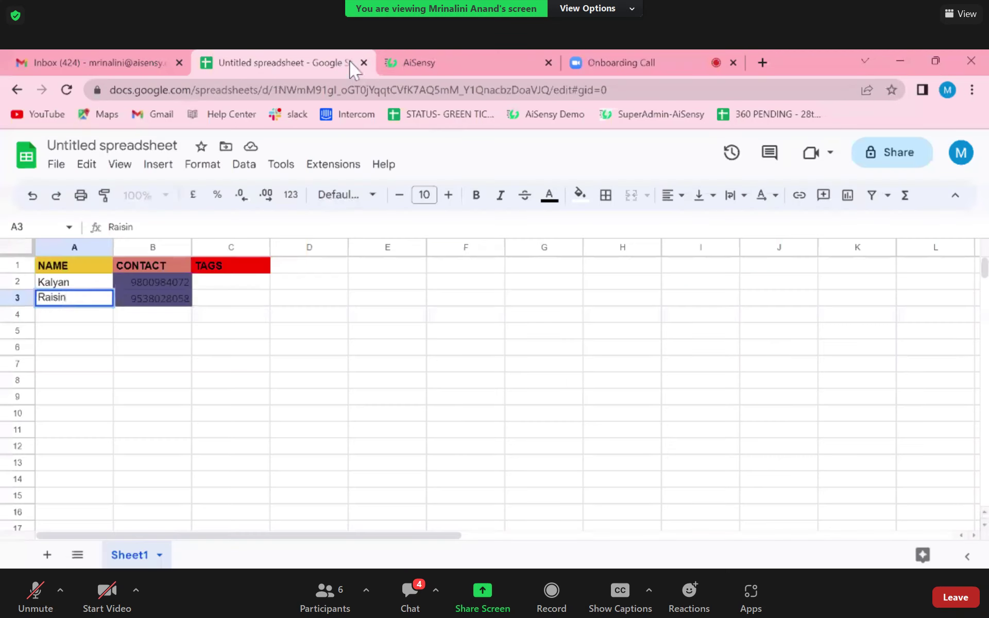
key("Return")
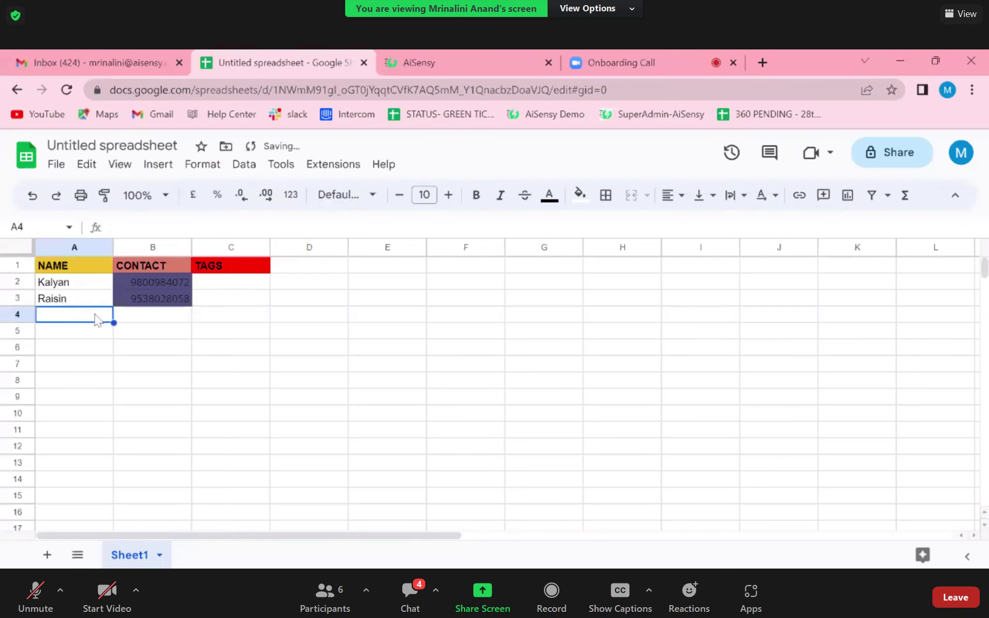
key("ctrl+v")
key("Delete")
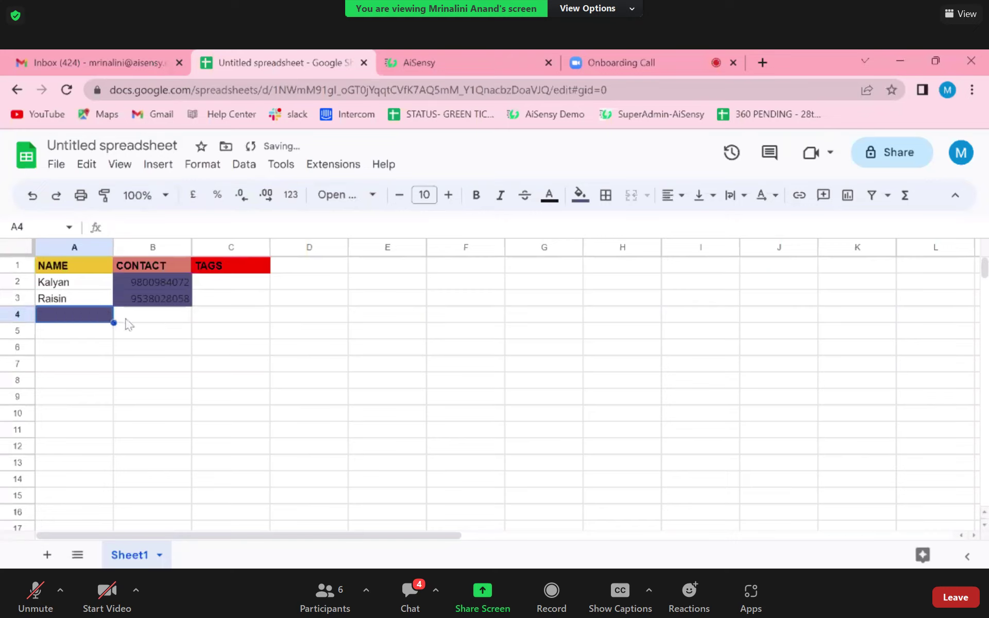
left_click(133, 323)
key("ctrl+v")
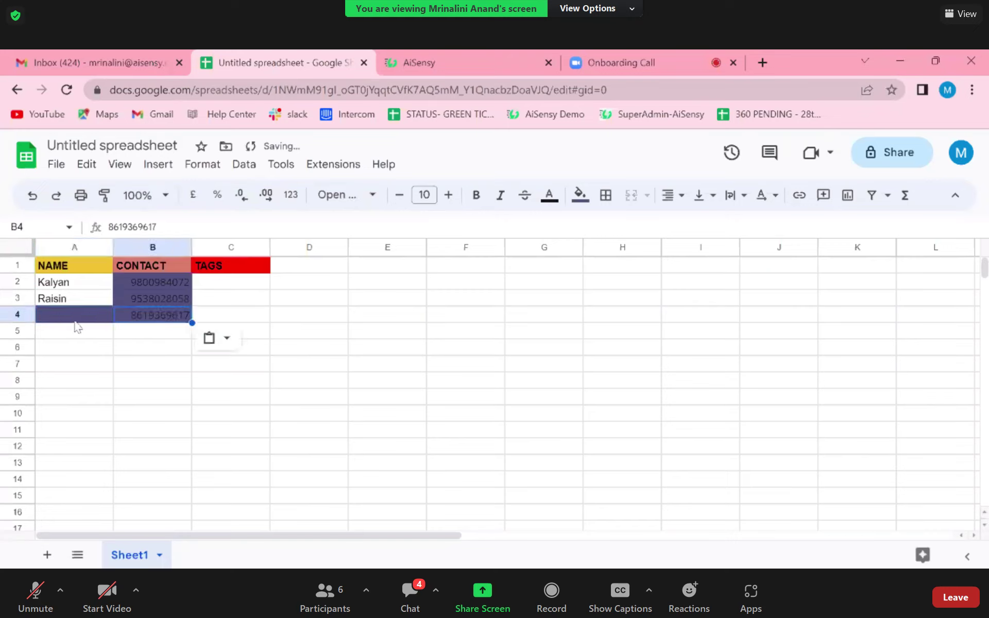
left_click(74, 320)
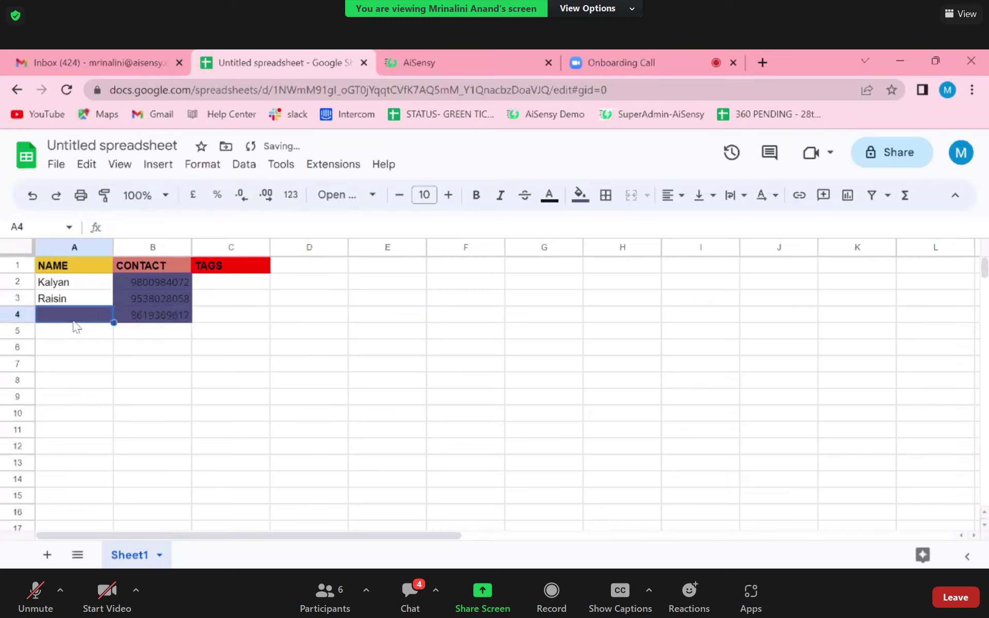
type("manish")
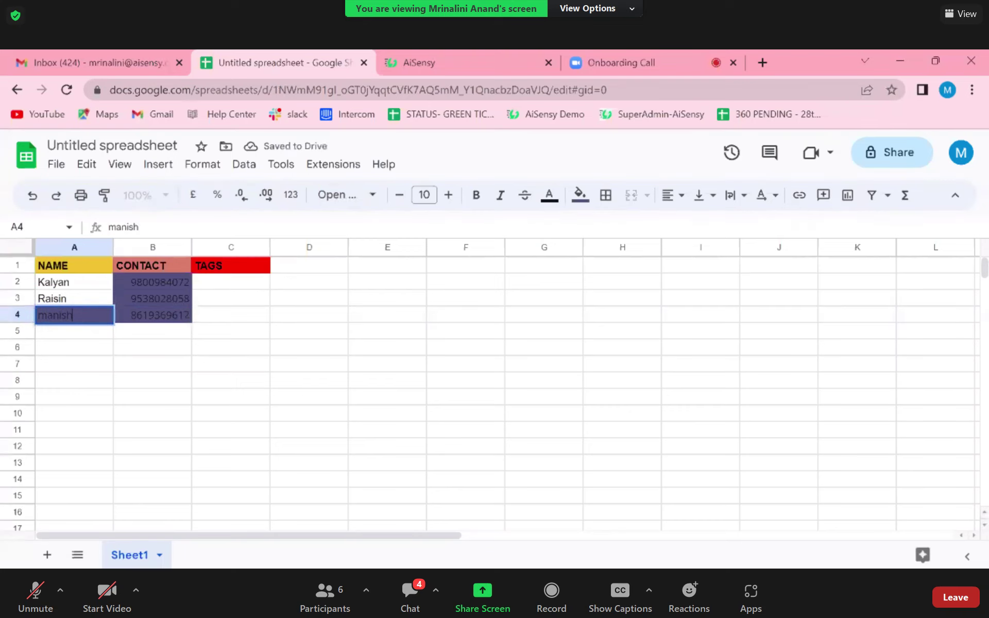
left_click(85, 332)
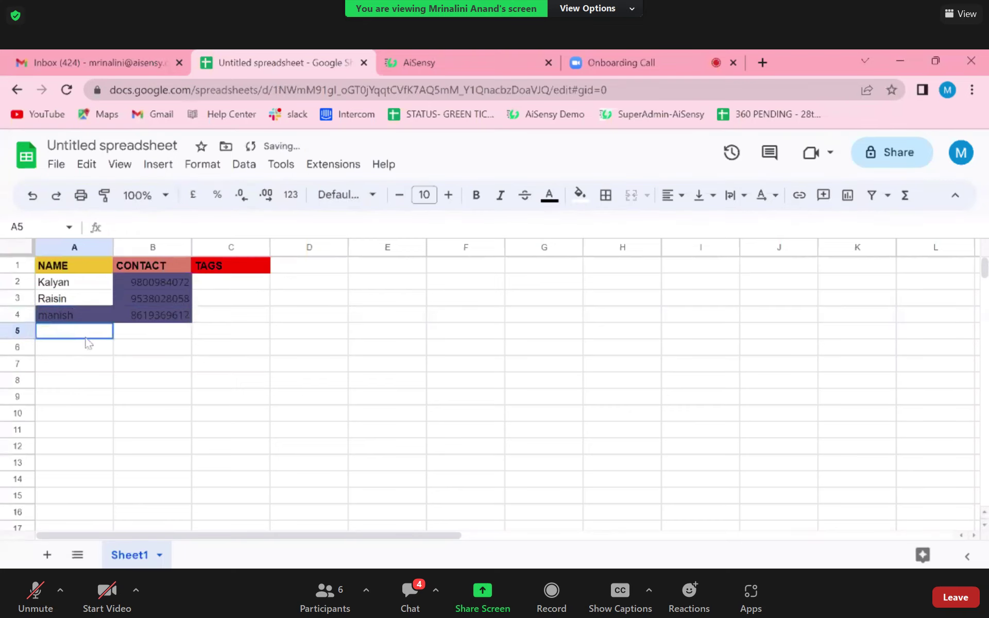
- Paste the fourth phone number into B5 and enter Admin as its name in A5
left_click(669, 54)
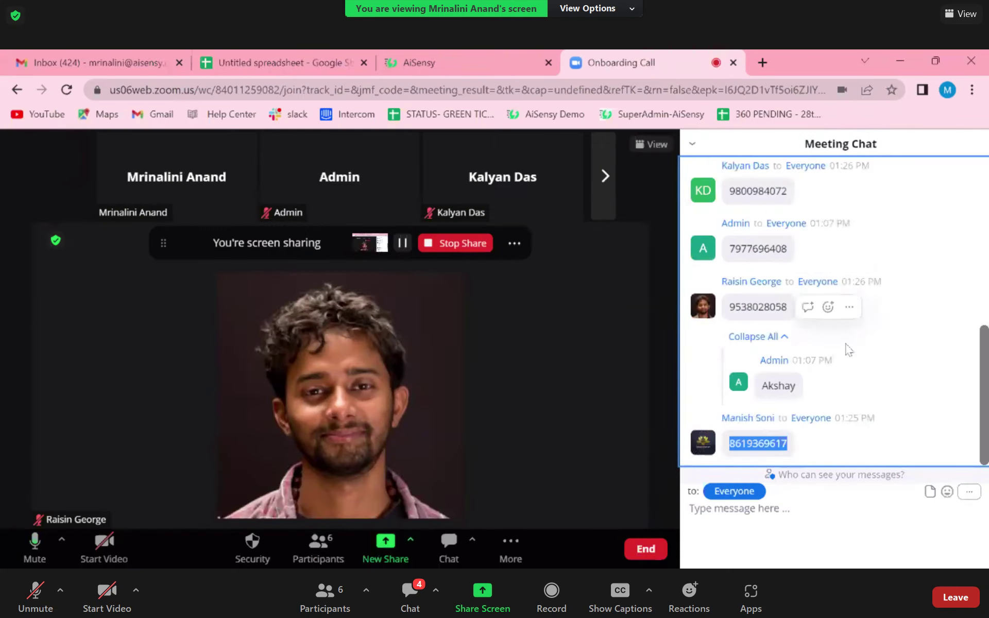
scroll(848, 348, "up", 1)
scroll(848, 348, "down", 1)
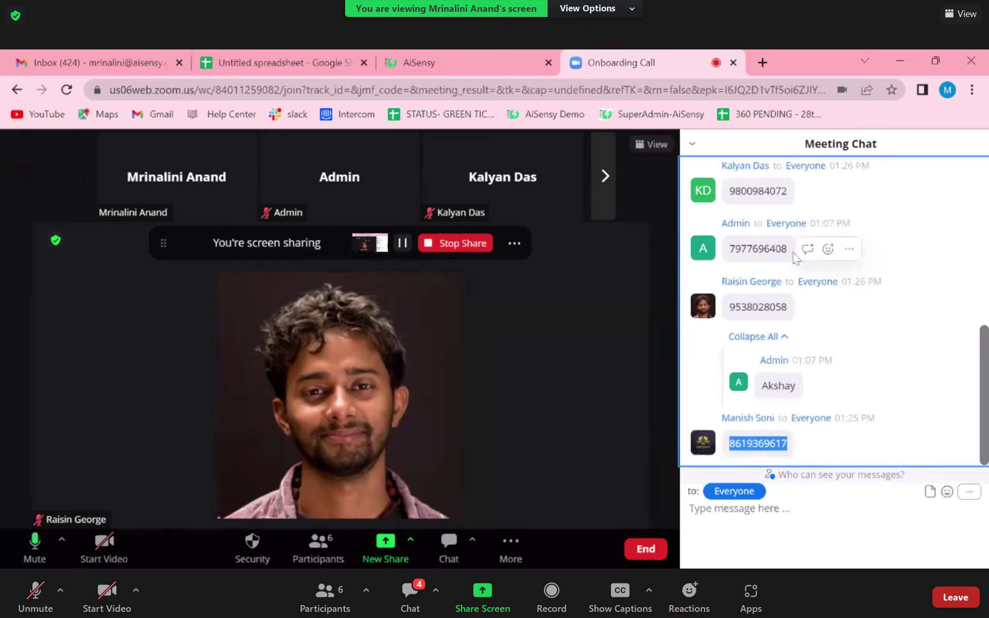
left_click_drag(788, 249, 727, 254)
key("ctrl+c")
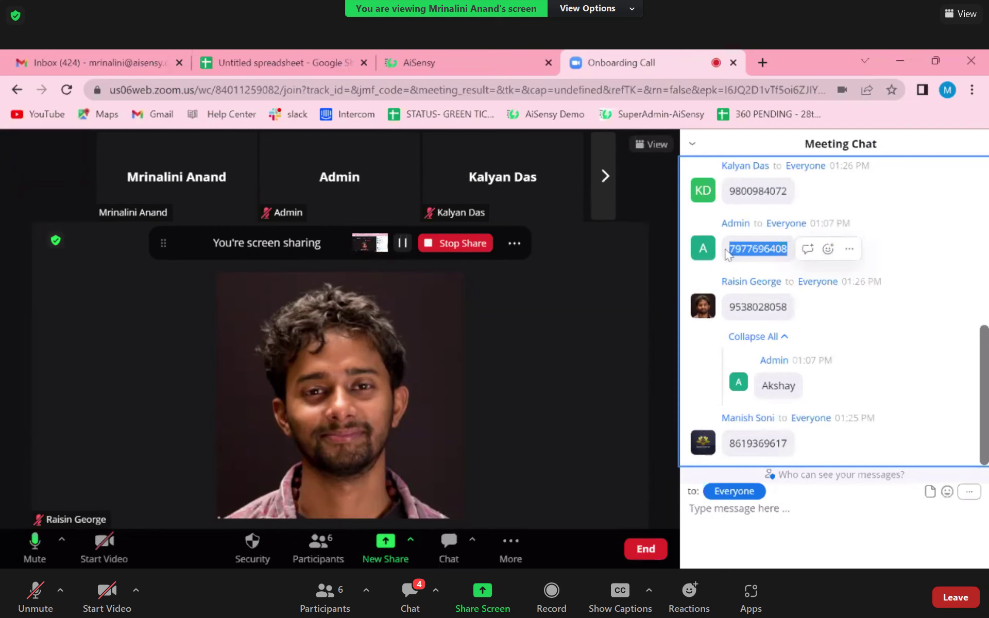
left_click(269, 61)
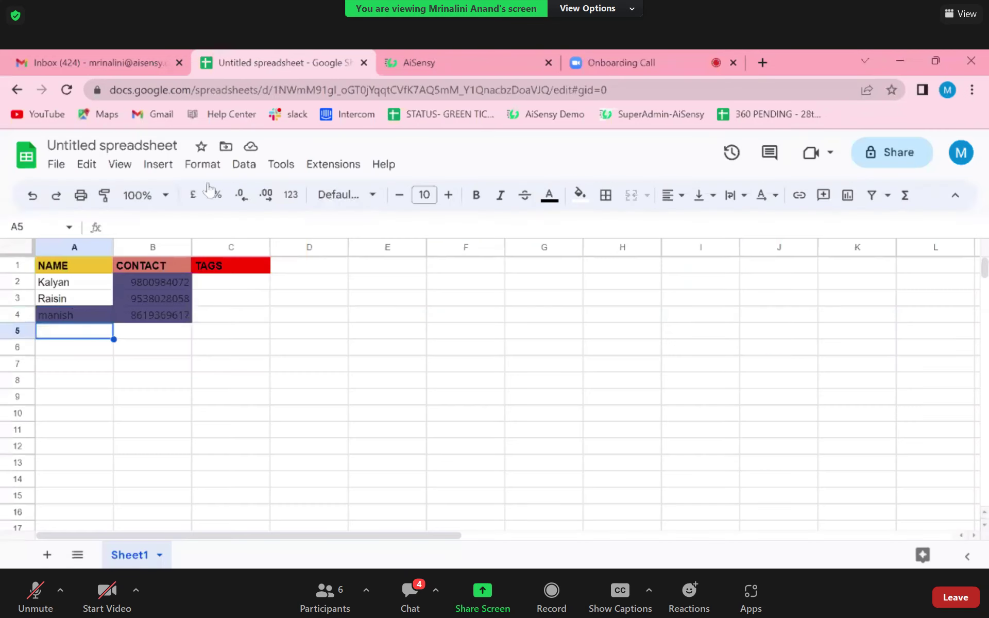
left_click(142, 336)
key("ctrl+v")
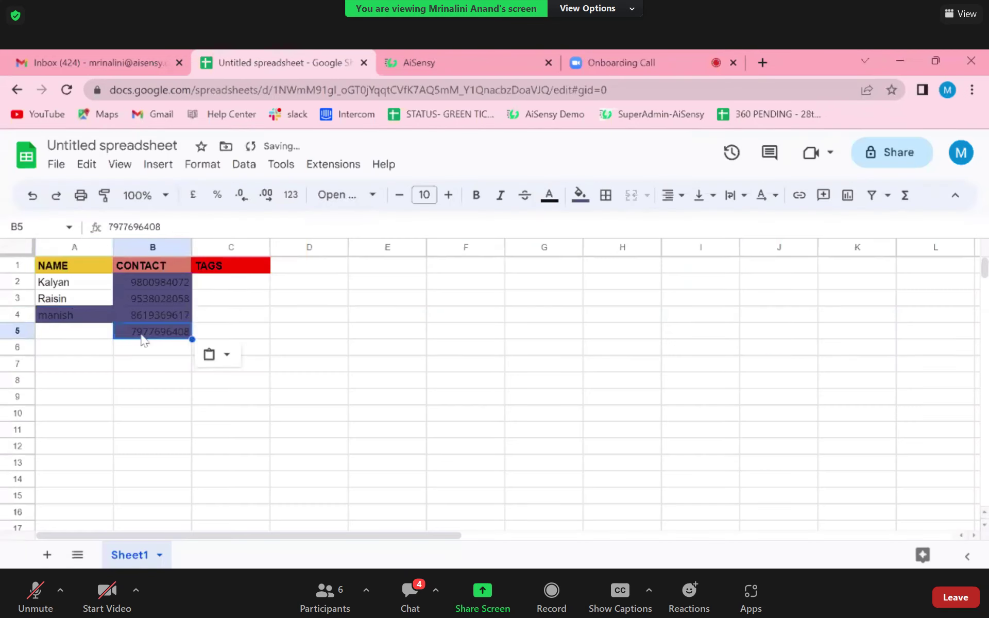
left_click(98, 339)
type("Admin")
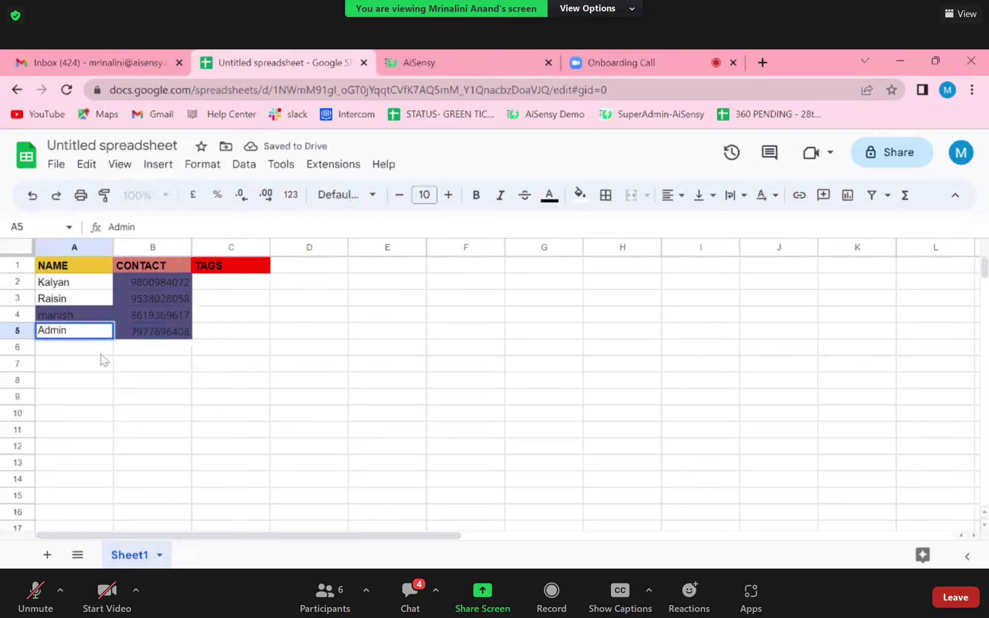
left_click(145, 353)
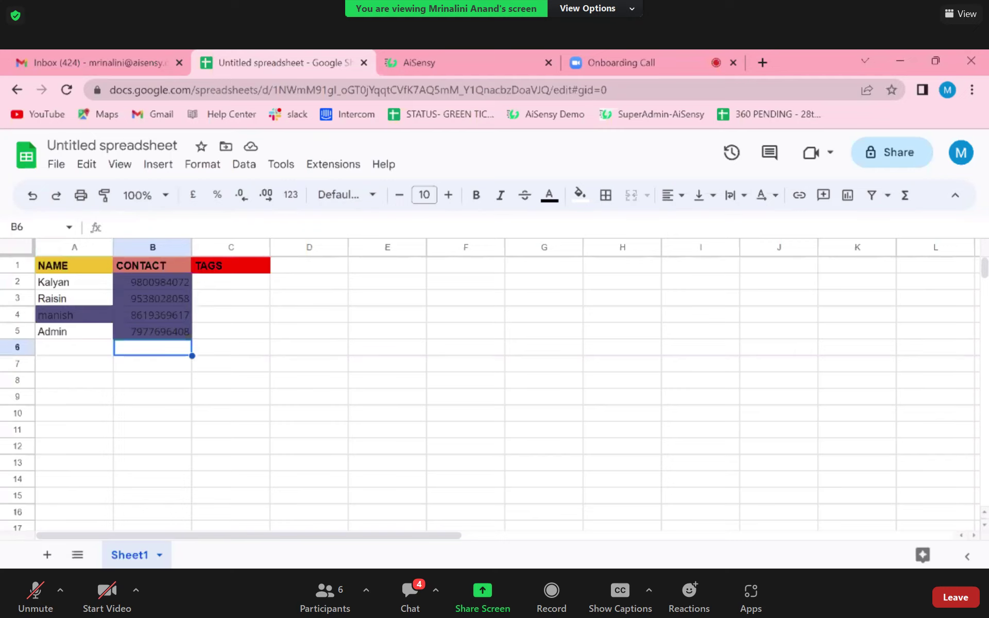
left_click(216, 284)
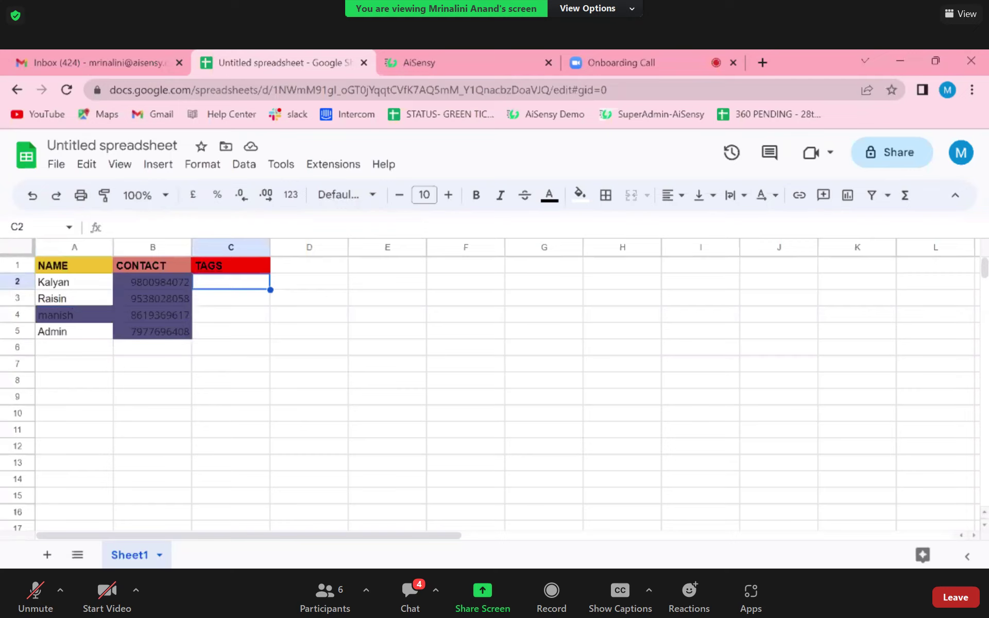
type("Oboarding")
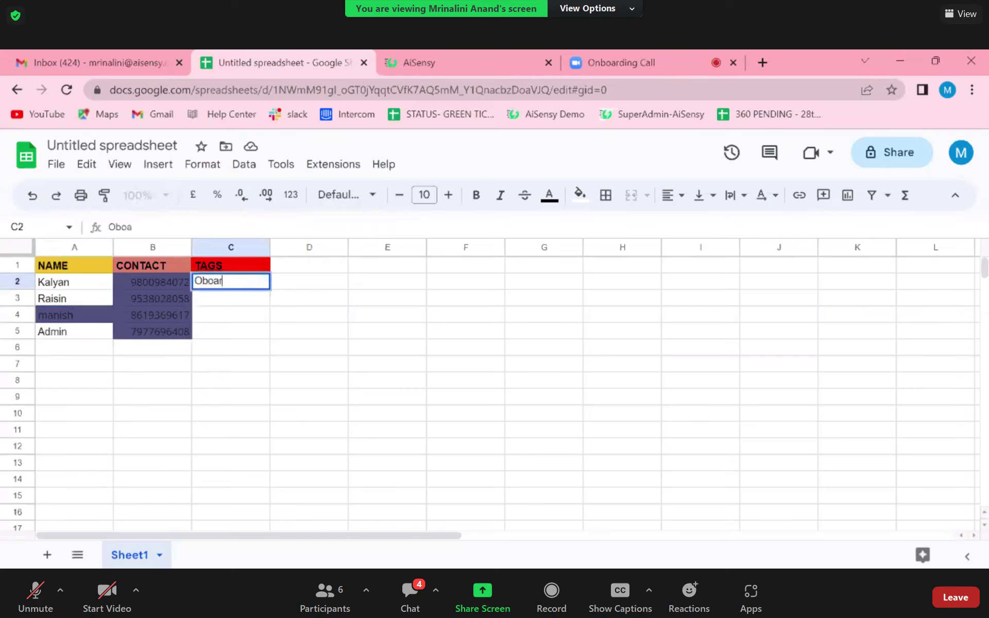
key("BackSpace")
key("BackSpace")
key("BackSpace")
key("BackSpace")
key("BackSpace")
key("BackSpace")
key("BackSpace")
key("BackSpace")
key("BackSpace")
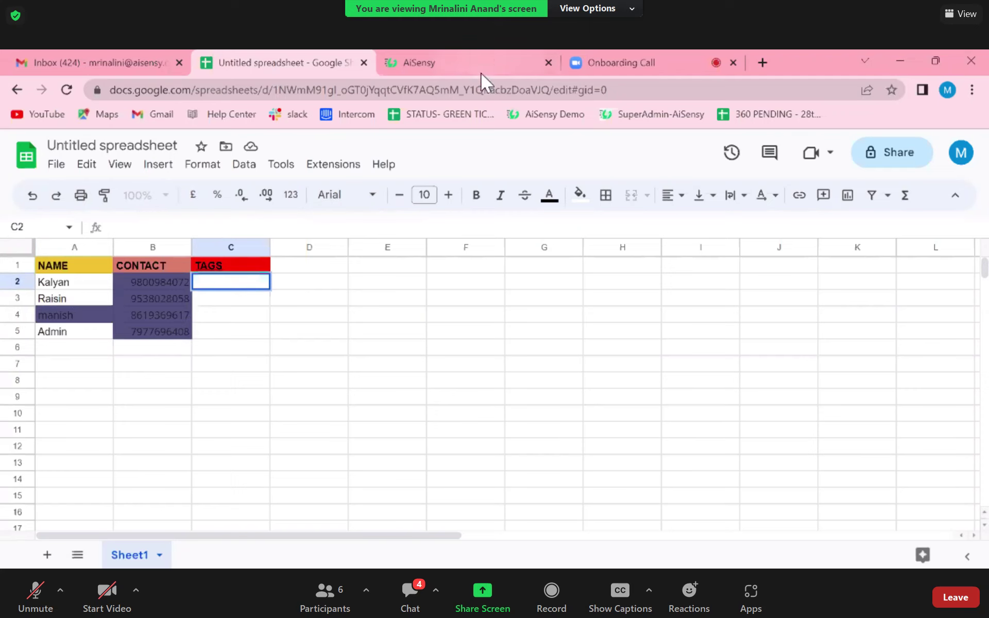
- Open AiSensy's Create New tag form under Manage › Tags
left_click(465, 60)
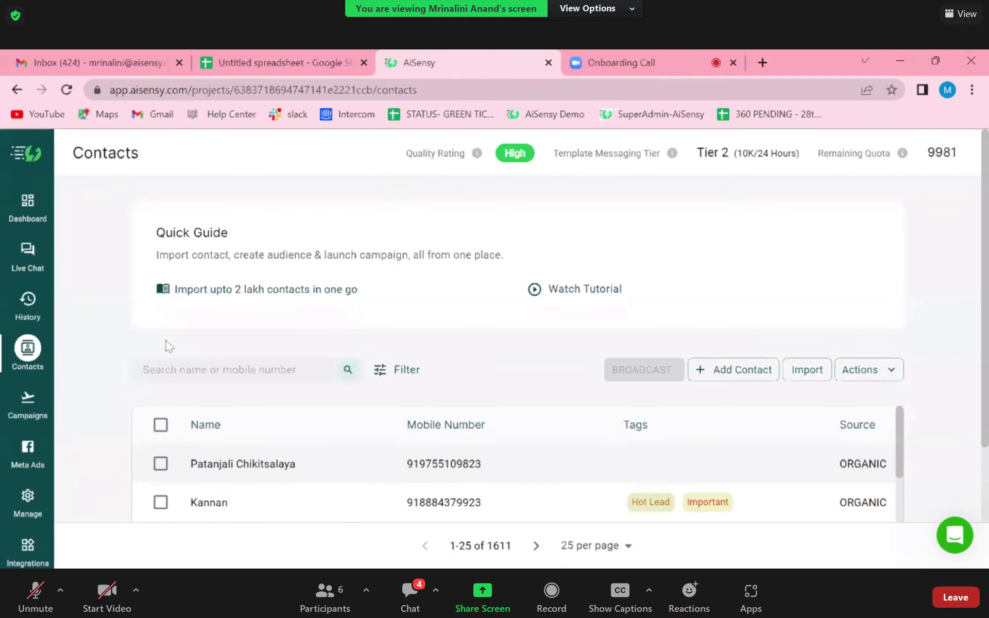
left_click(28, 513)
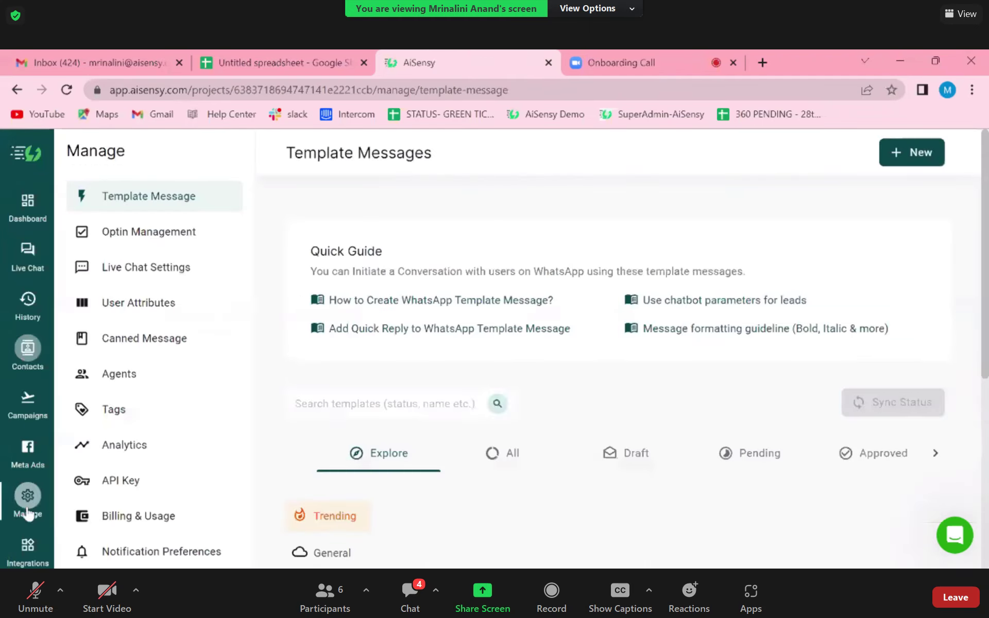
left_click(129, 422)
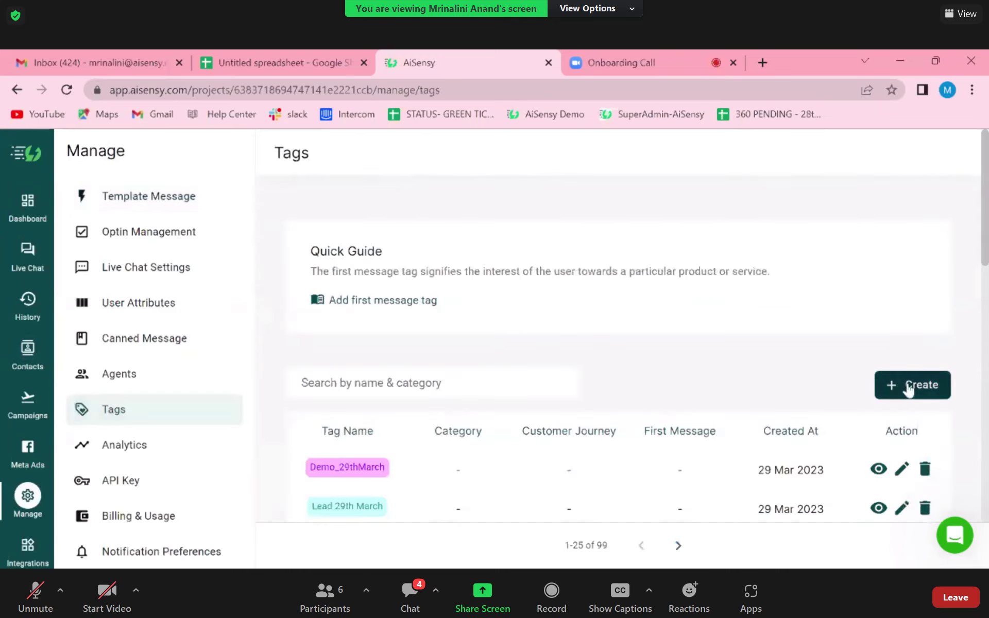
left_click(906, 387)
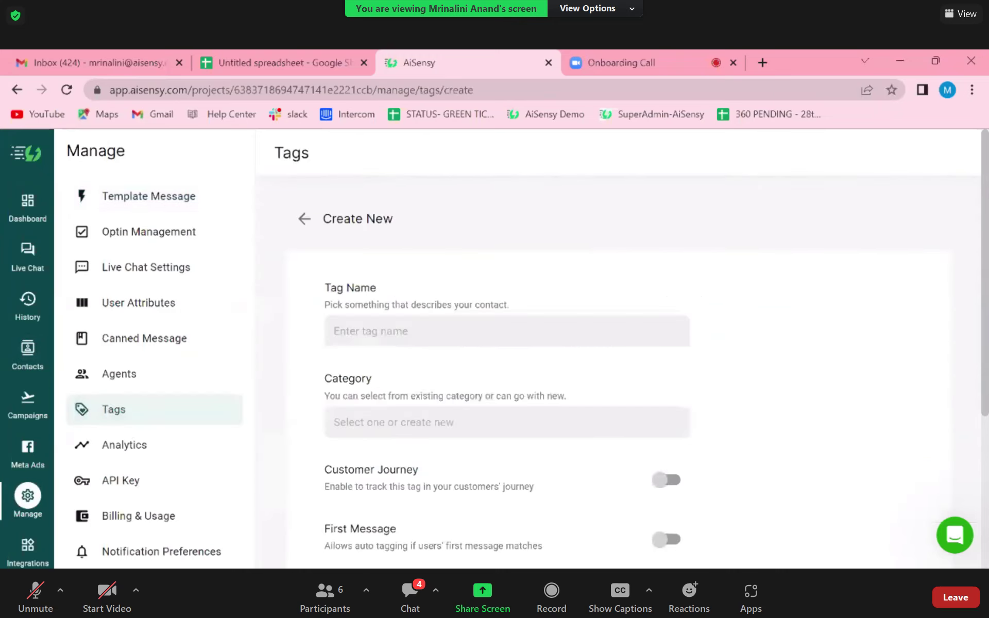
- Create the tag Onboarding30 in the General Tags category and submit it
type("Onboarding30")
scroll(423, 392, "down", 1)
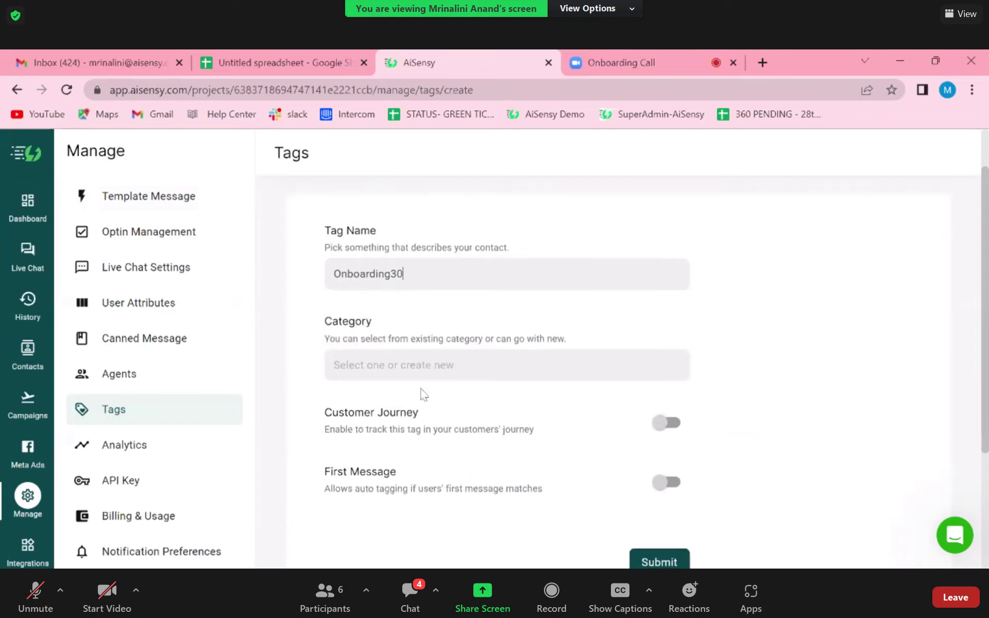
left_click(421, 372)
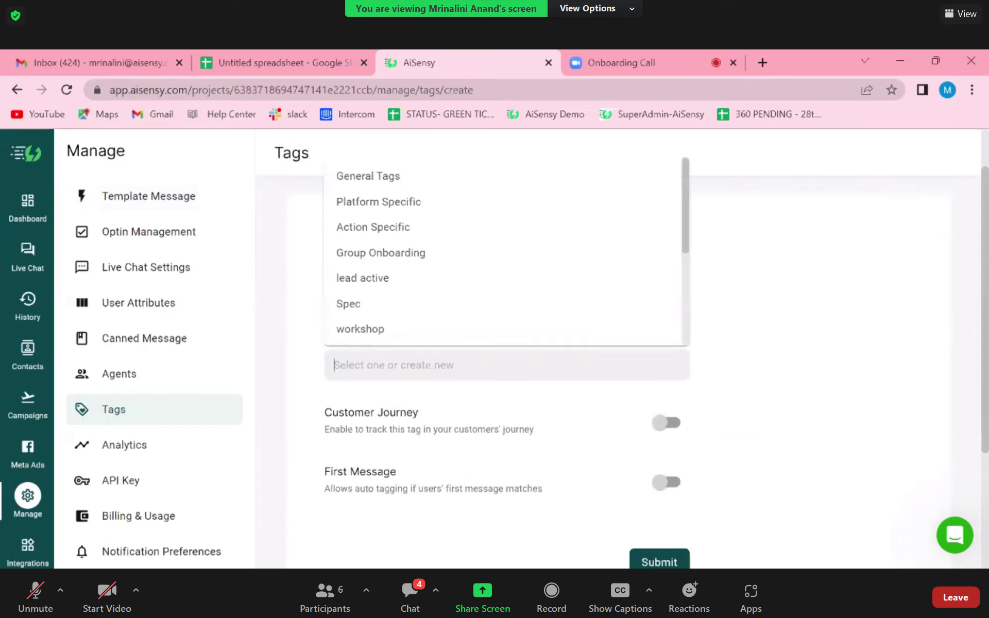
left_click(391, 177)
scroll(421, 388, "down", 2)
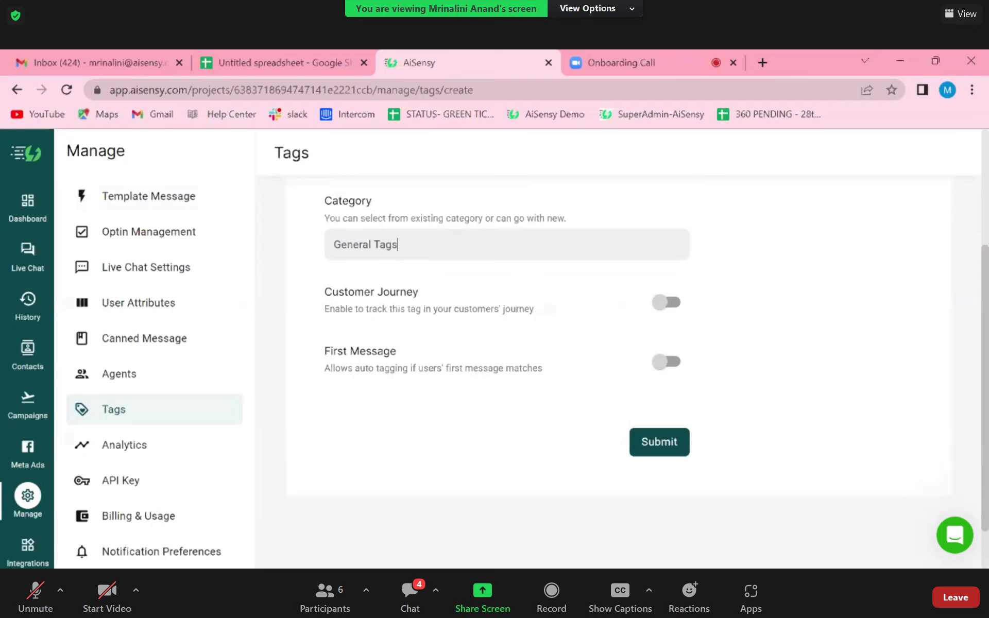
scroll(507, 351, "up", 2)
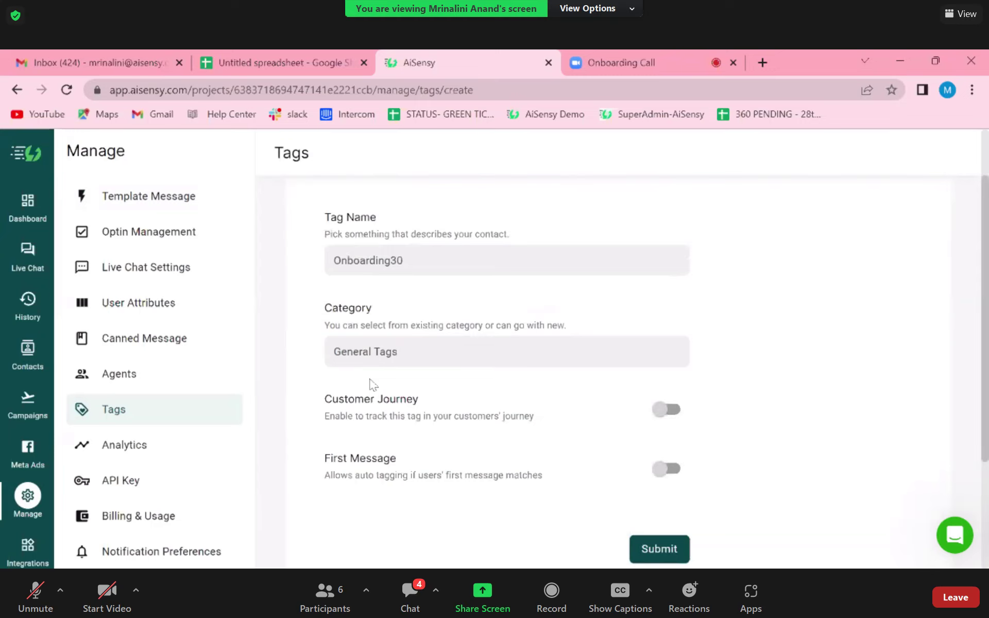
scroll(556, 393, "down", 3)
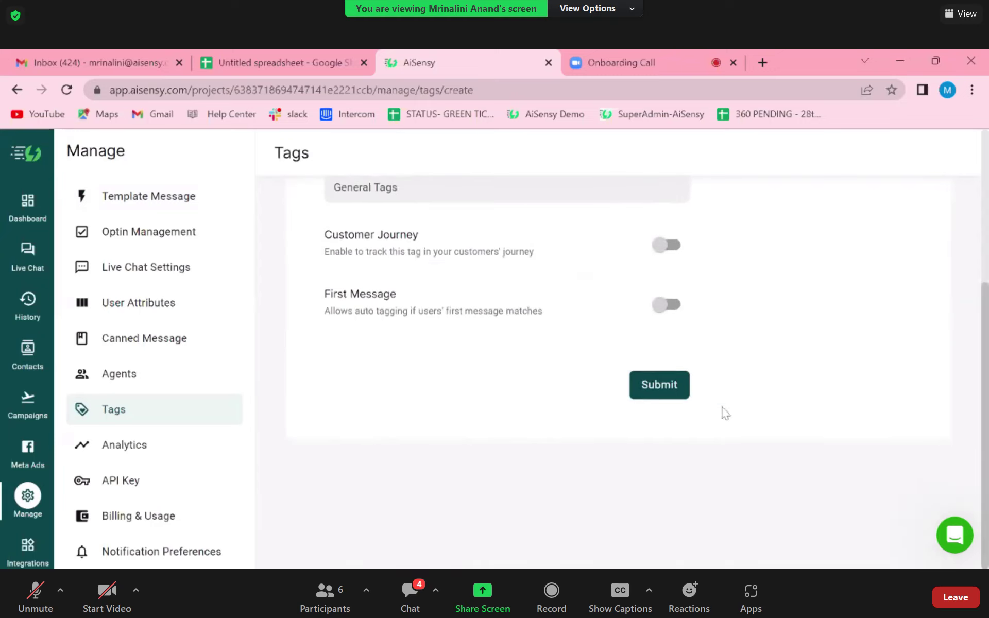
left_click(658, 386)
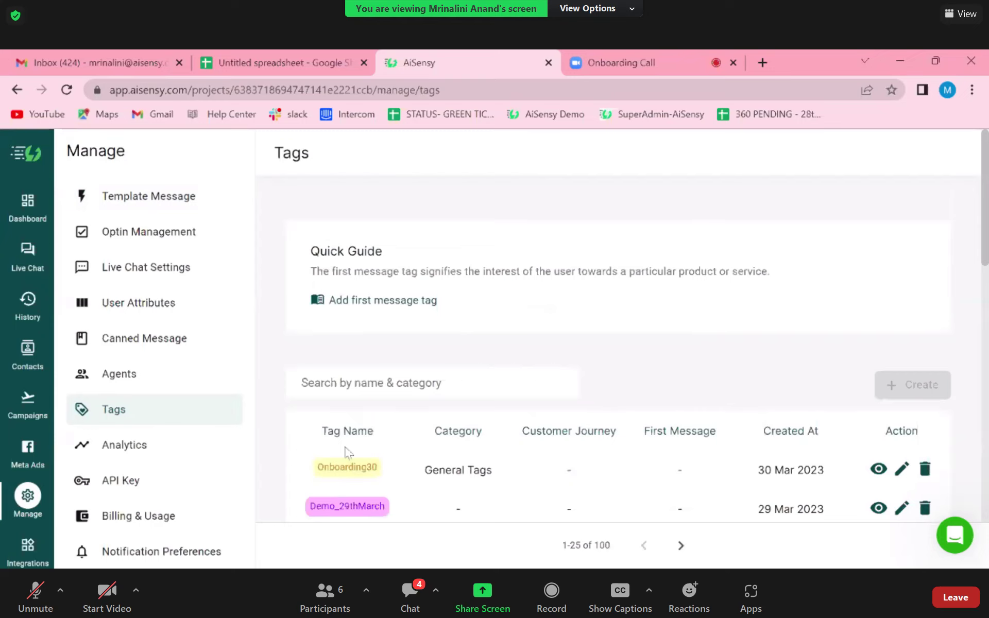
- Select and copy the Onboarding30 tag name from the Tags list
scroll(355, 438, "down", 2)
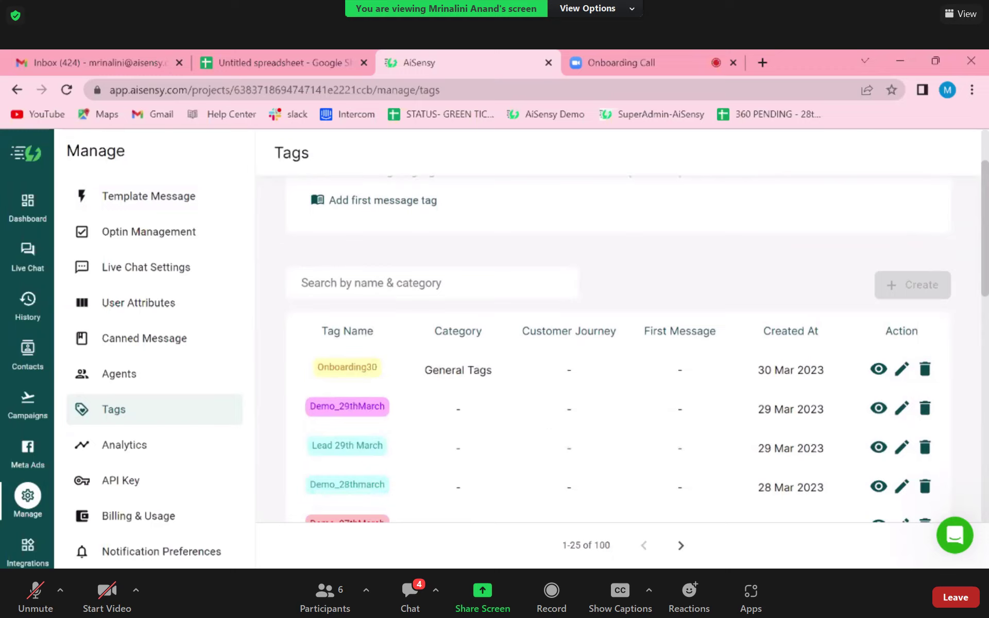
left_click_drag(382, 369, 311, 371)
key("ctrl+c")
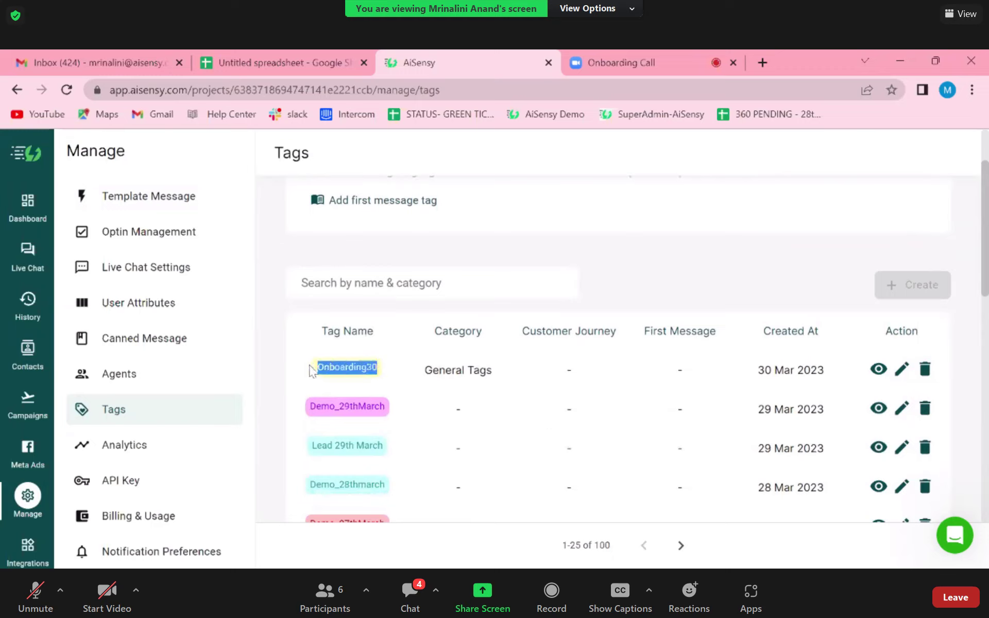
- Paste Onboarding30 into C2 and C3, then fill it down to C5
left_click(261, 52)
key("ctrl+v")
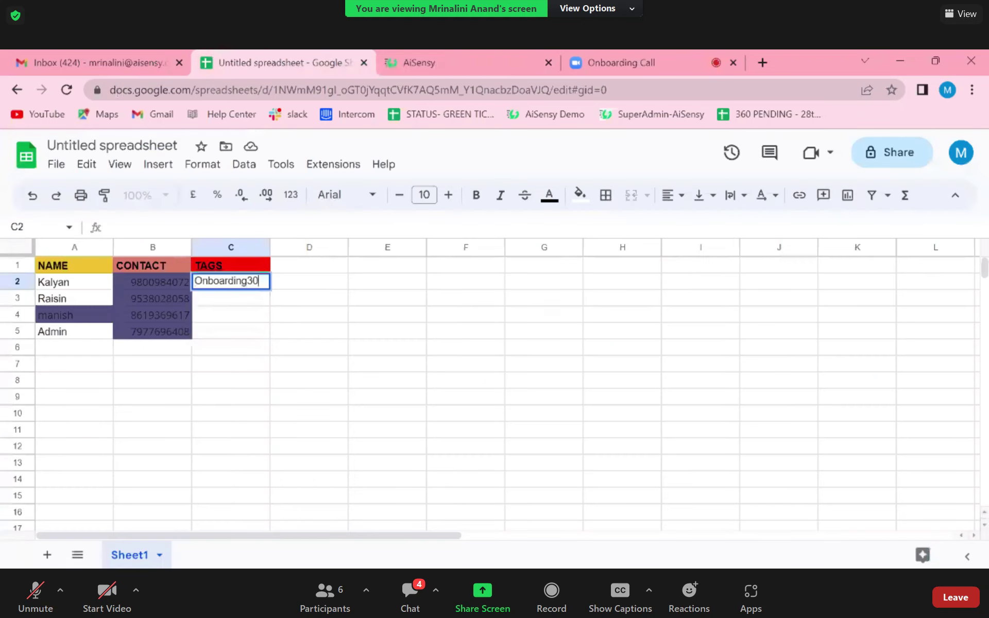
left_click(240, 299)
key("ctrl+v")
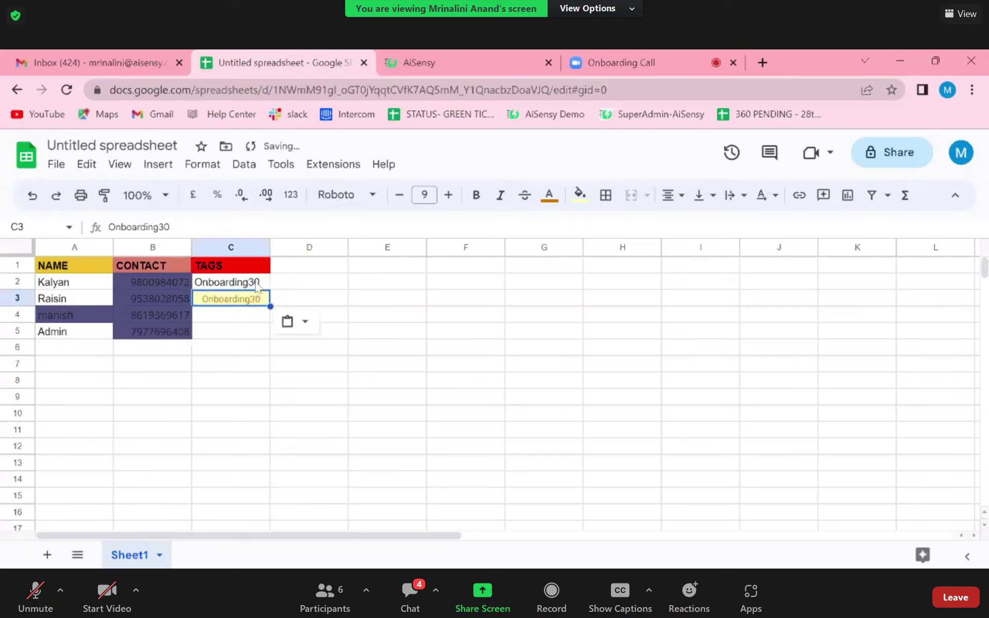
left_click_drag(252, 286, 257, 304)
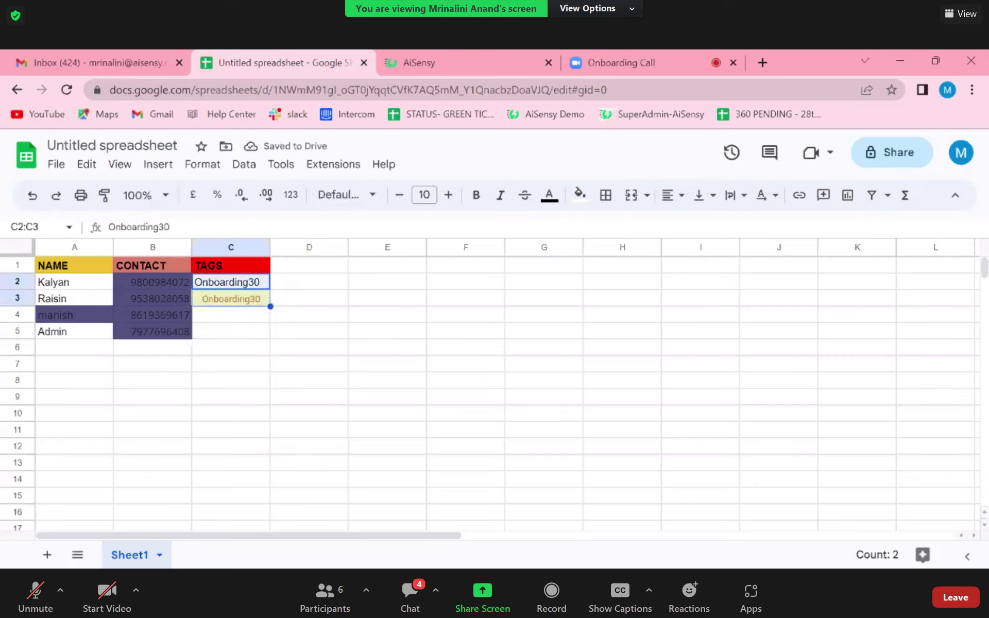
left_click_drag(271, 307, 271, 339)
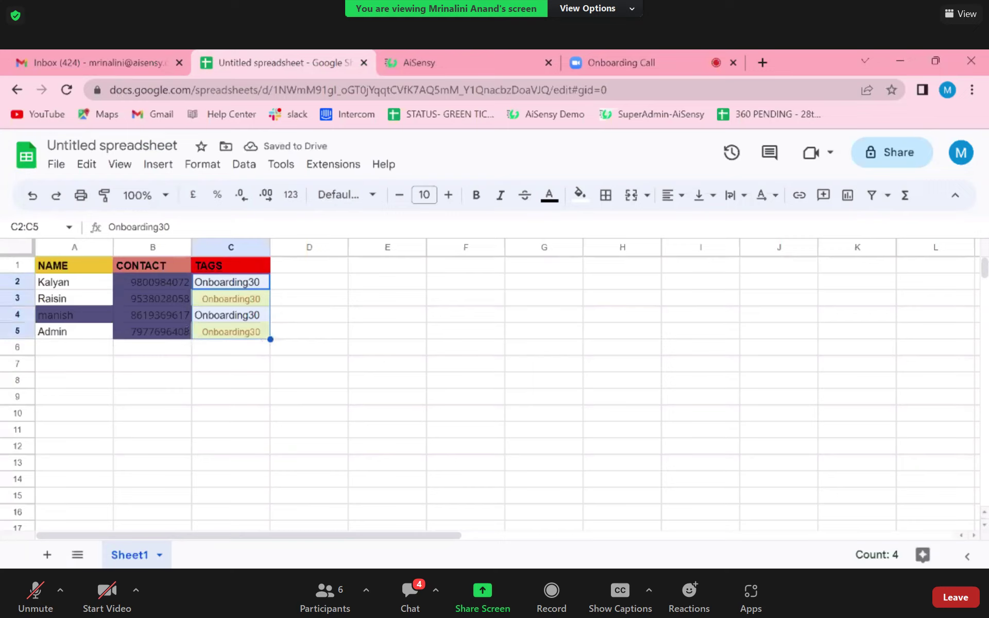
- Replace C3 and C5 with plain Onboarding30 copied from C2
left_click(262, 304)
key("Delete")
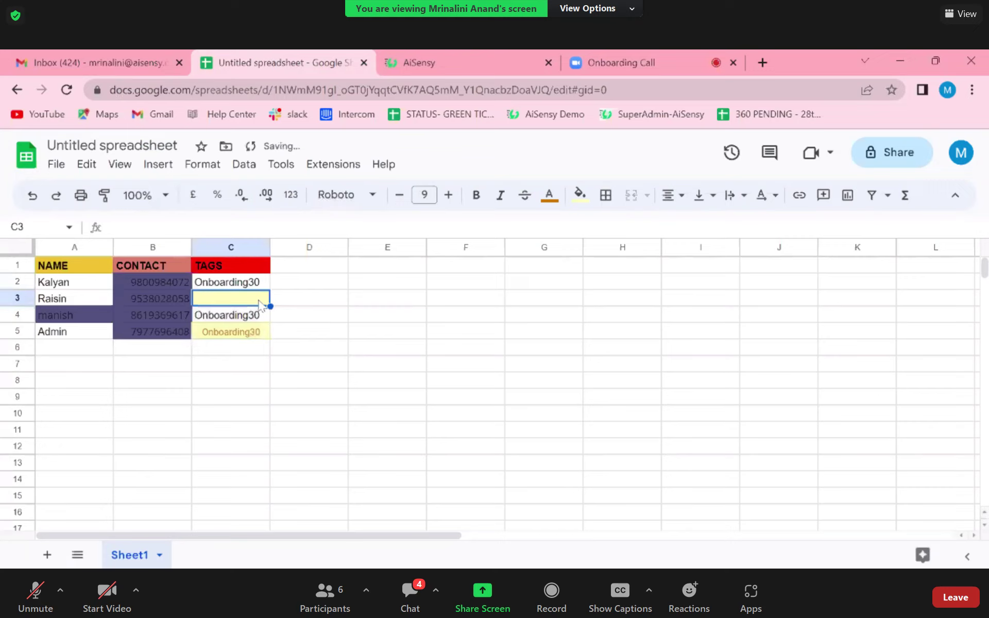
key("ctrl+v")
key("ctrl+z")
left_click(233, 285)
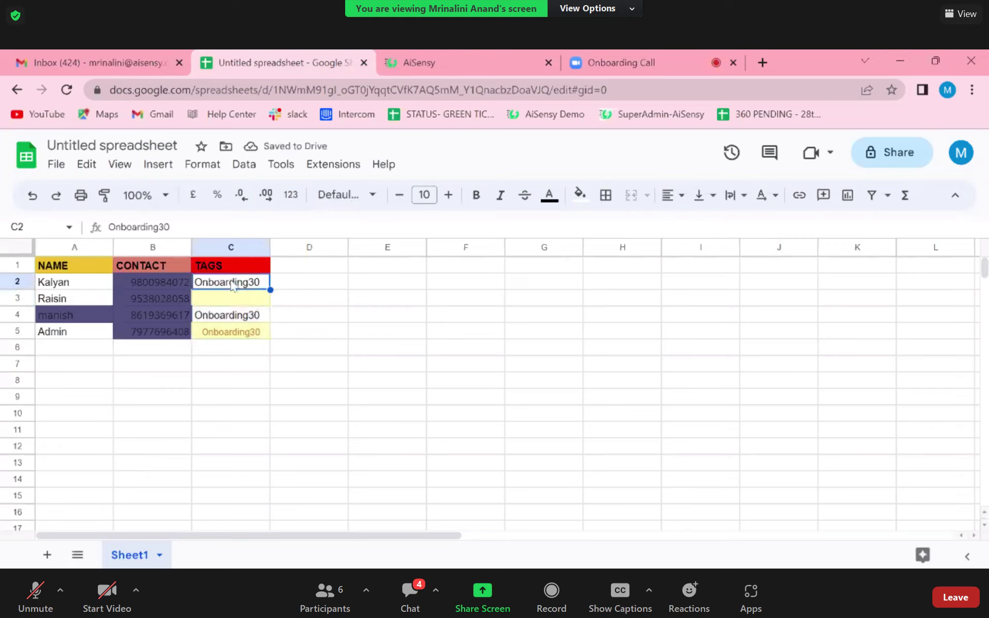
key("ctrl+c")
left_click(232, 303)
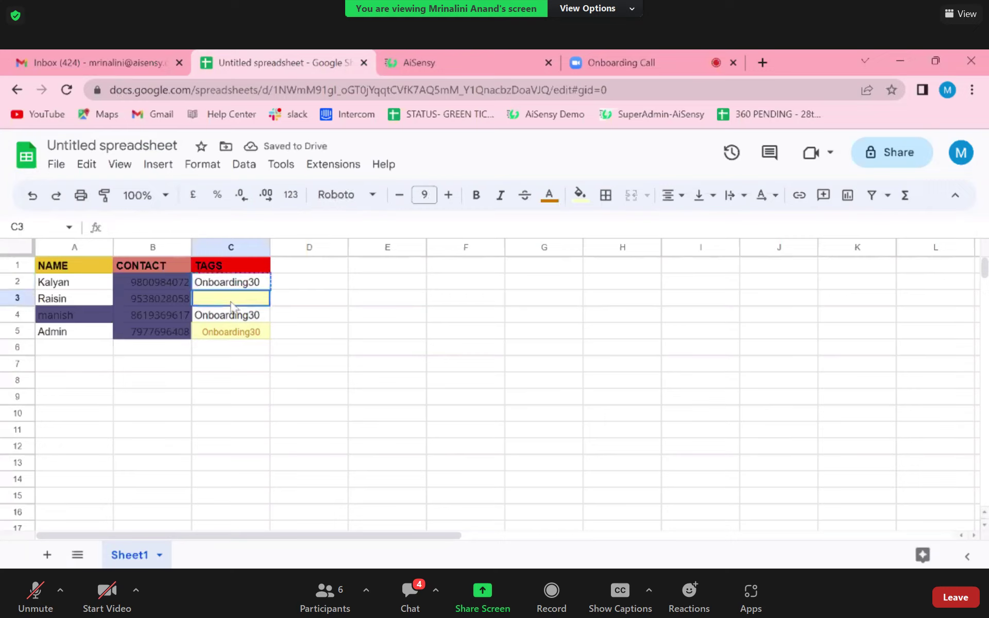
key("ctrl+v")
left_click(233, 331)
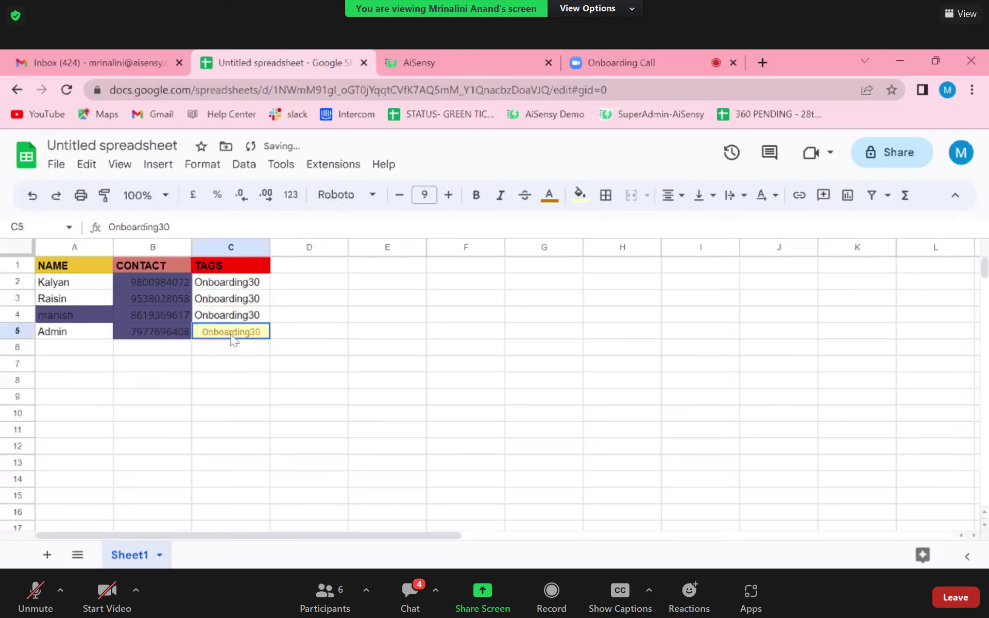
key("ctrl+v")
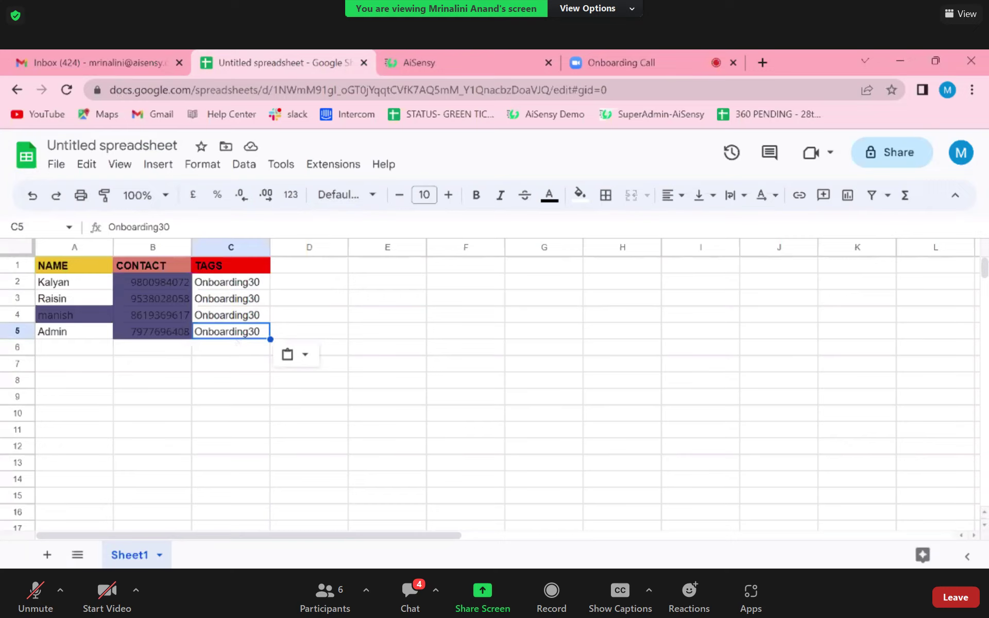
double_click(264, 287)
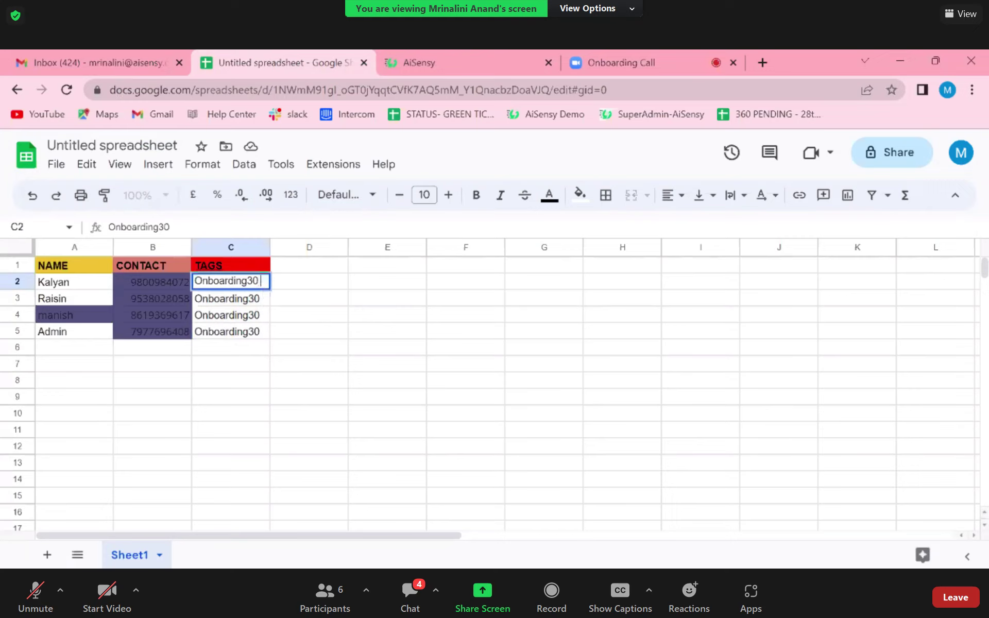
type("\\")
key("BackSpace")
type("| Important")
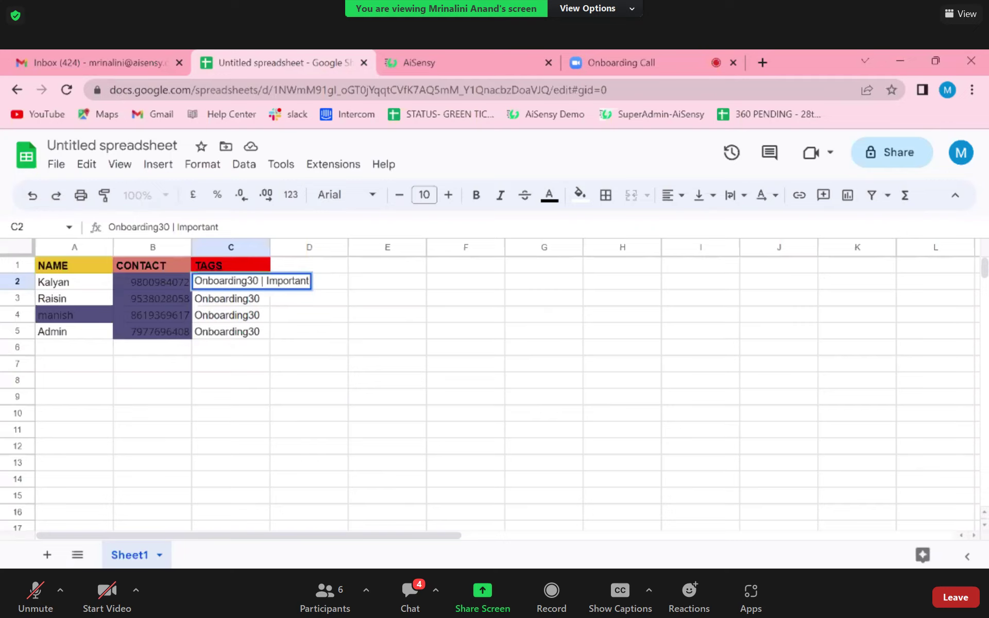
key("BackSpace")
key("BackSpace")
key("BackSpace")
key("BackSpace")
key("BackSpace")
key("BackSpace")
key("BackSpace")
key("BackSpace")
key("BackSpace")
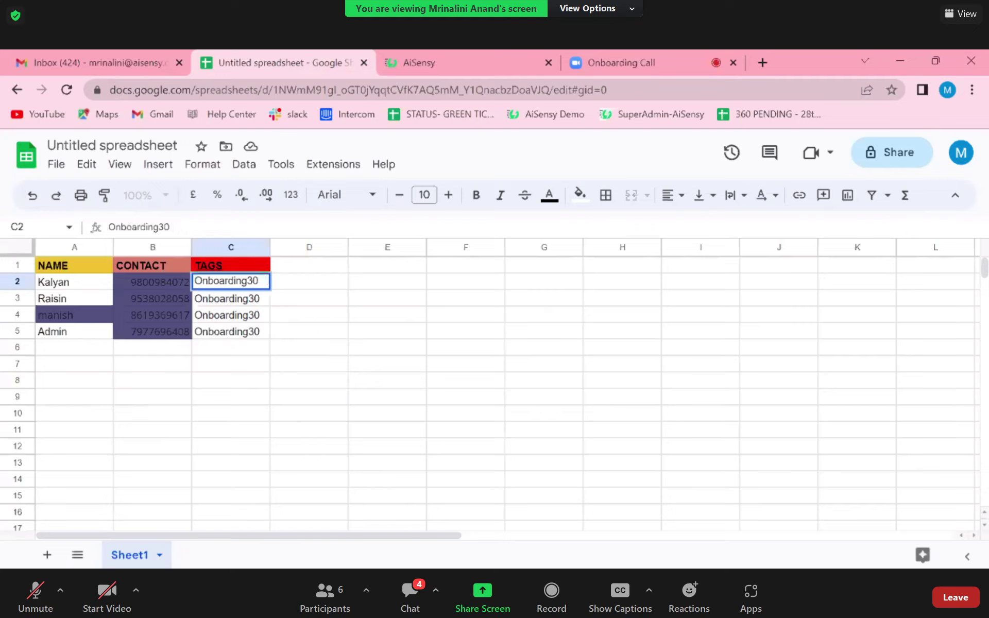
key("Return")
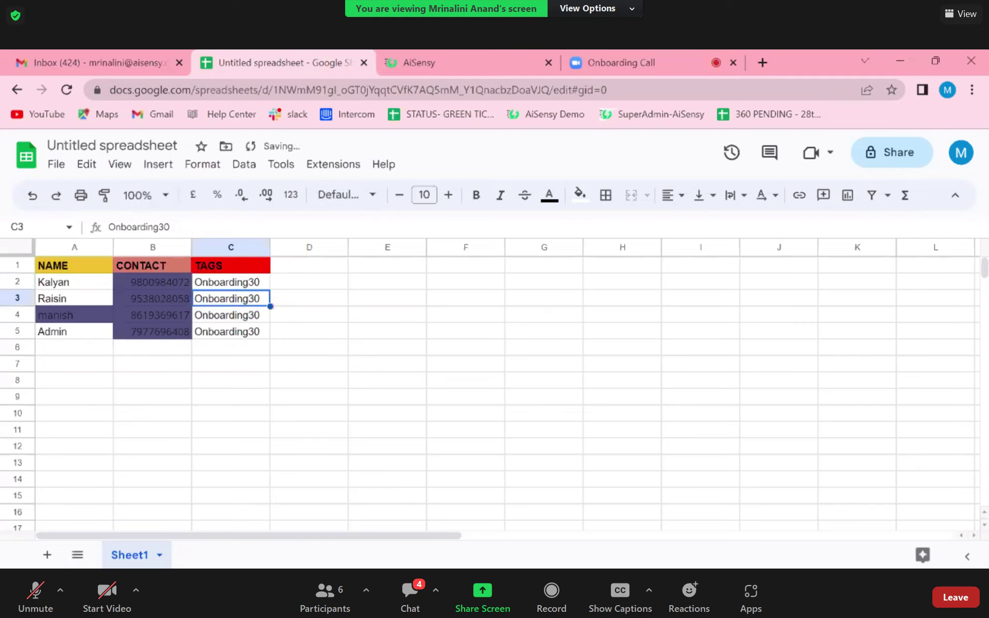
- Download the contact sheet as a Comma-separated values (.csv) file, then return to AiSensy
left_click(56, 165)
mouse_move(103, 354)
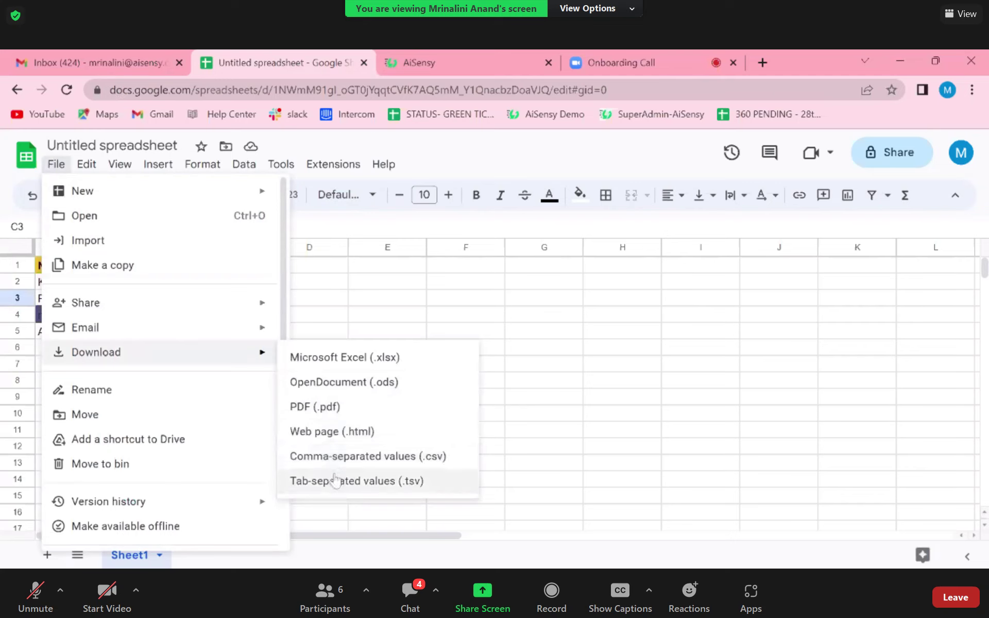
left_click(326, 459)
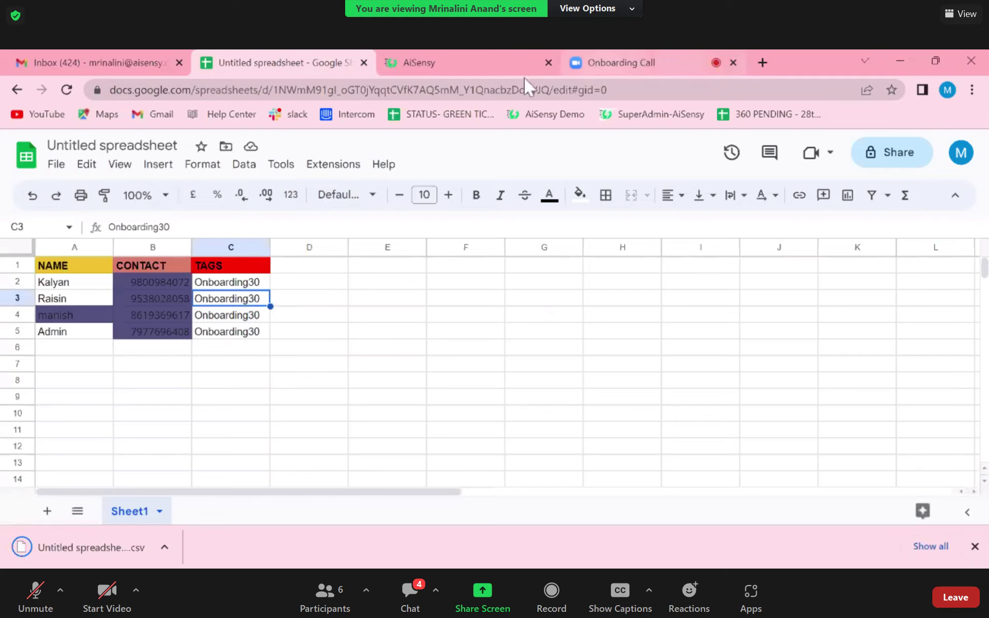
left_click(479, 64)
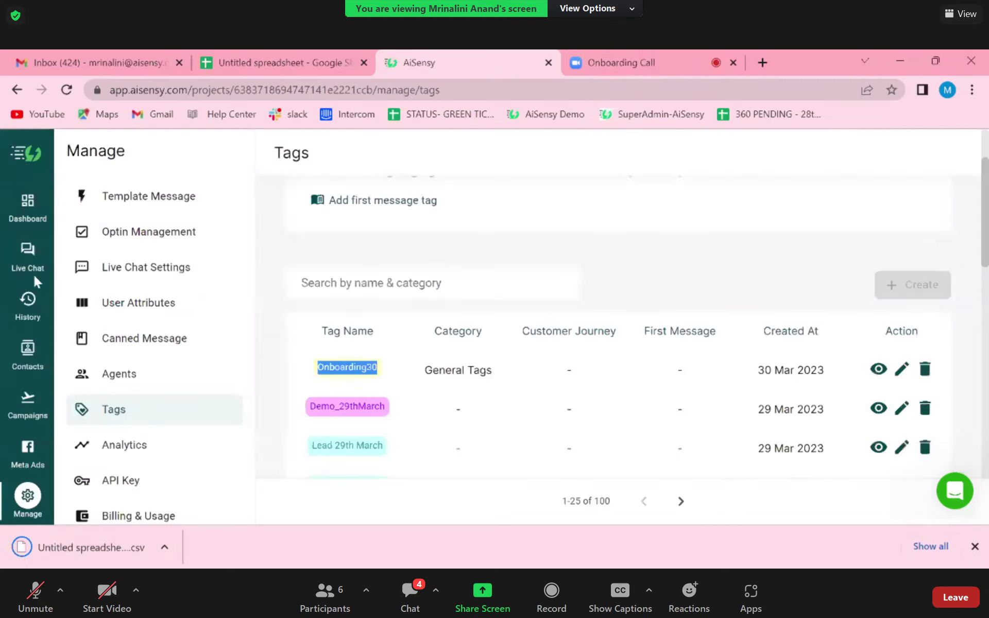
- Start a contacts import in AiSensy and upload the downloaded CSV file
left_click(28, 367)
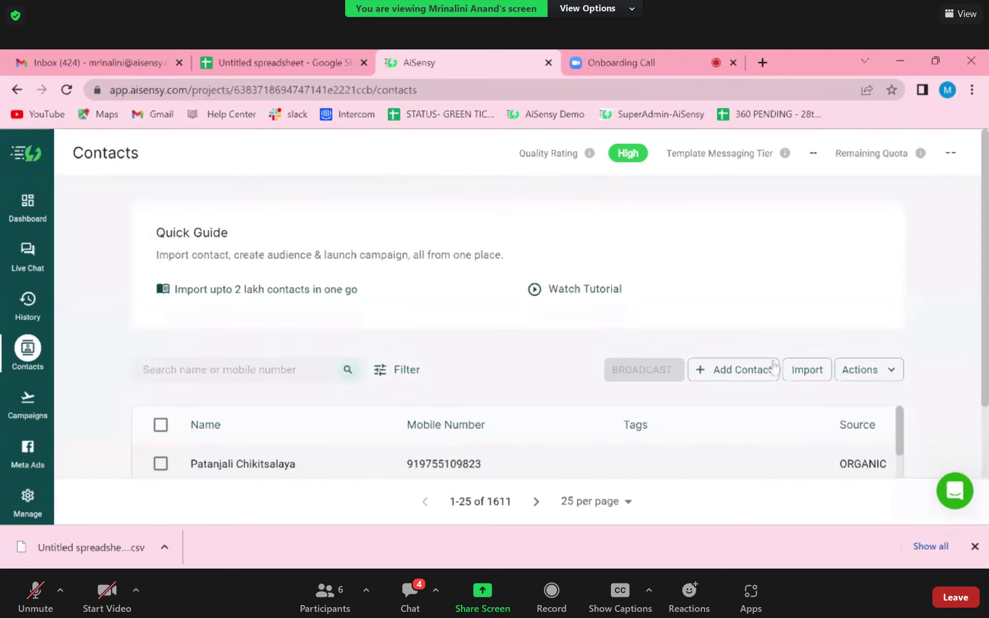
left_click(807, 370)
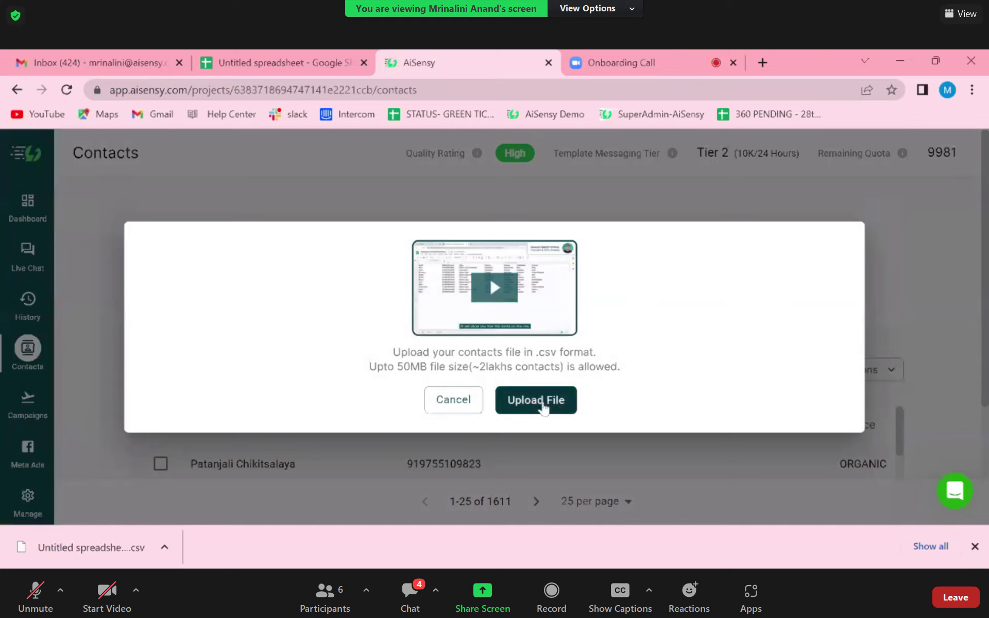
left_click(544, 407)
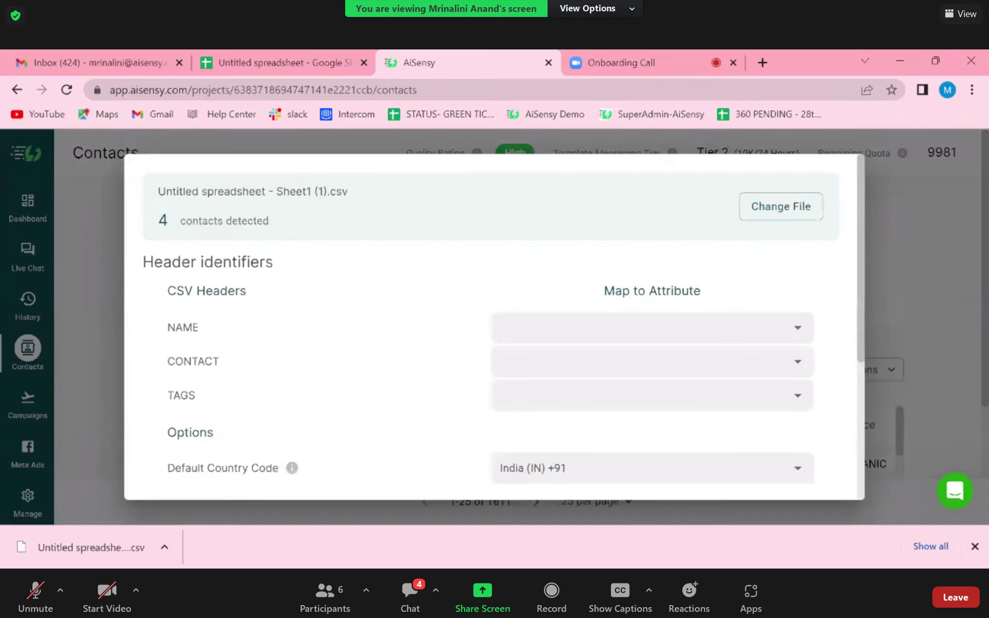
- Map NAME to user name, CONTACT to phone number, TAGS to tags, and import
left_click(650, 328)
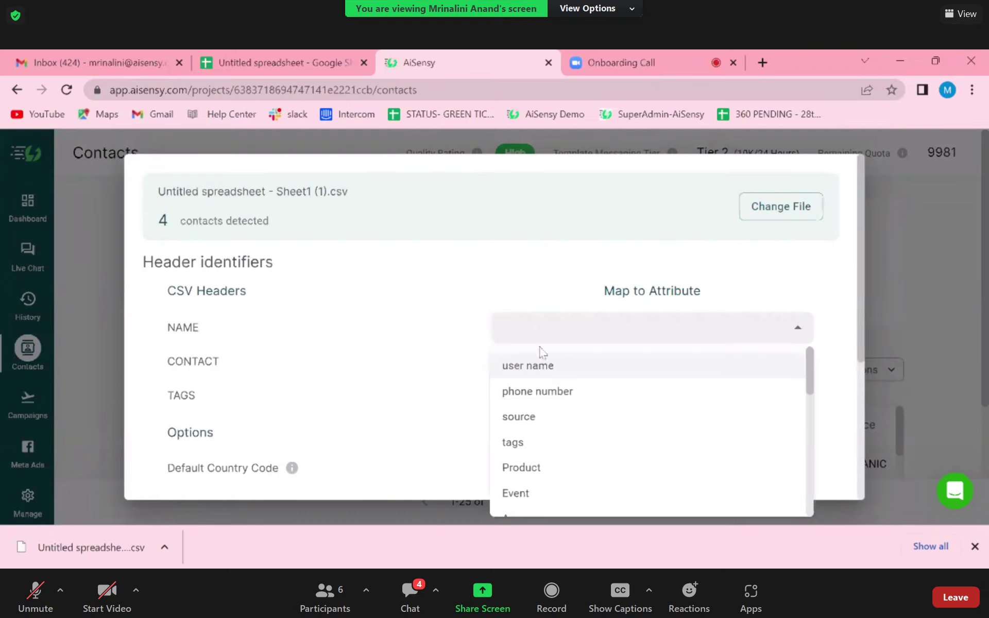
left_click(542, 367)
left_click(544, 362)
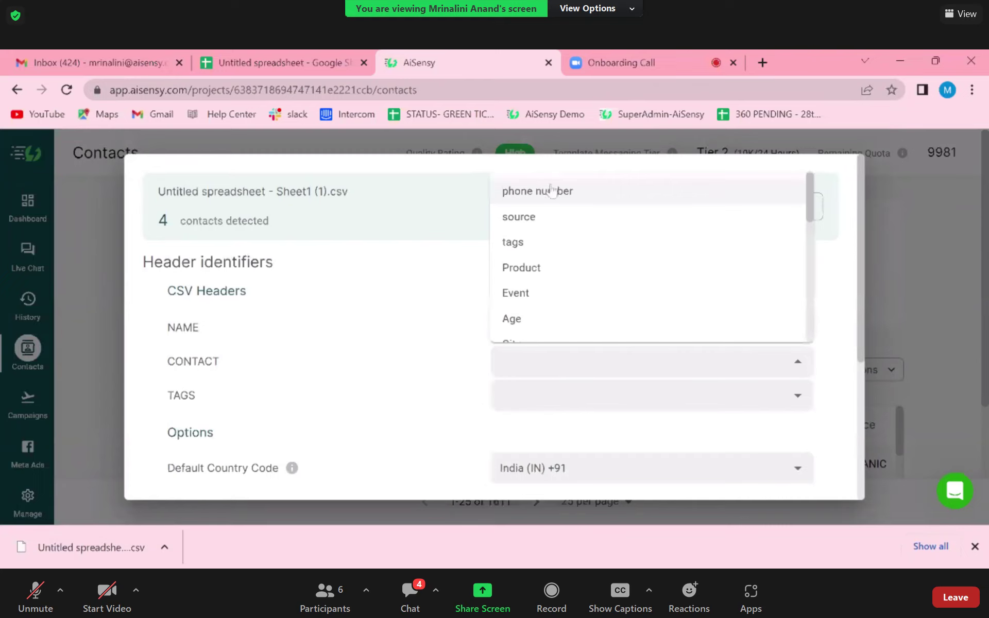
left_click(551, 191)
left_click(544, 396)
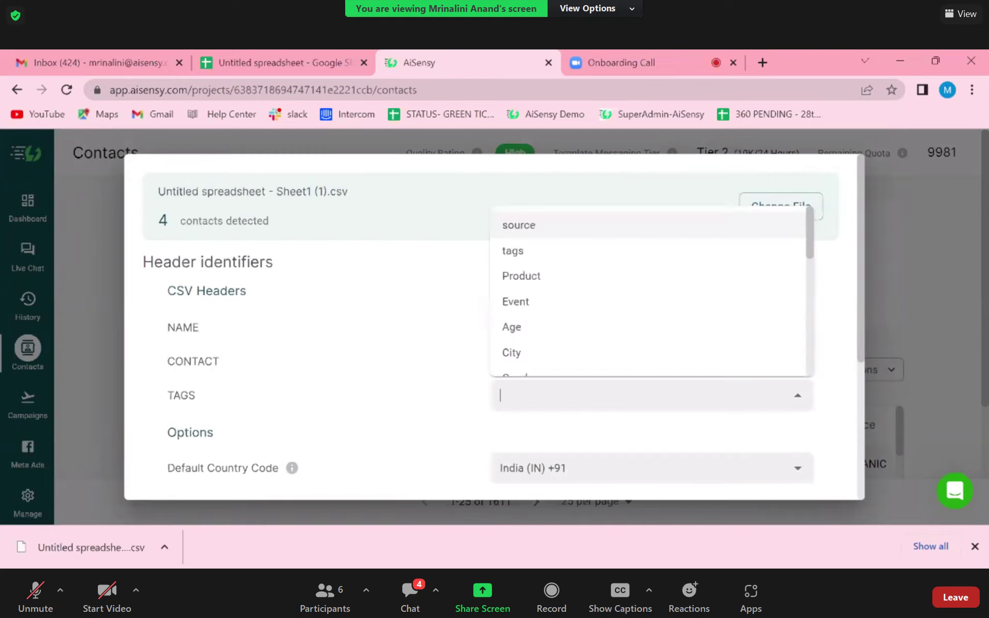
left_click(540, 254)
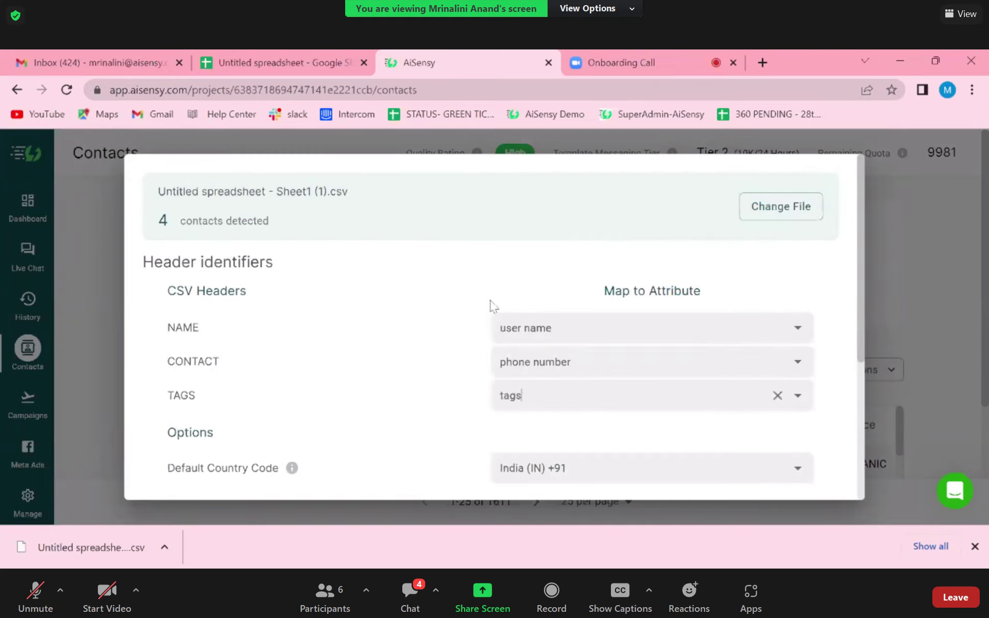
scroll(464, 361, "down", 5)
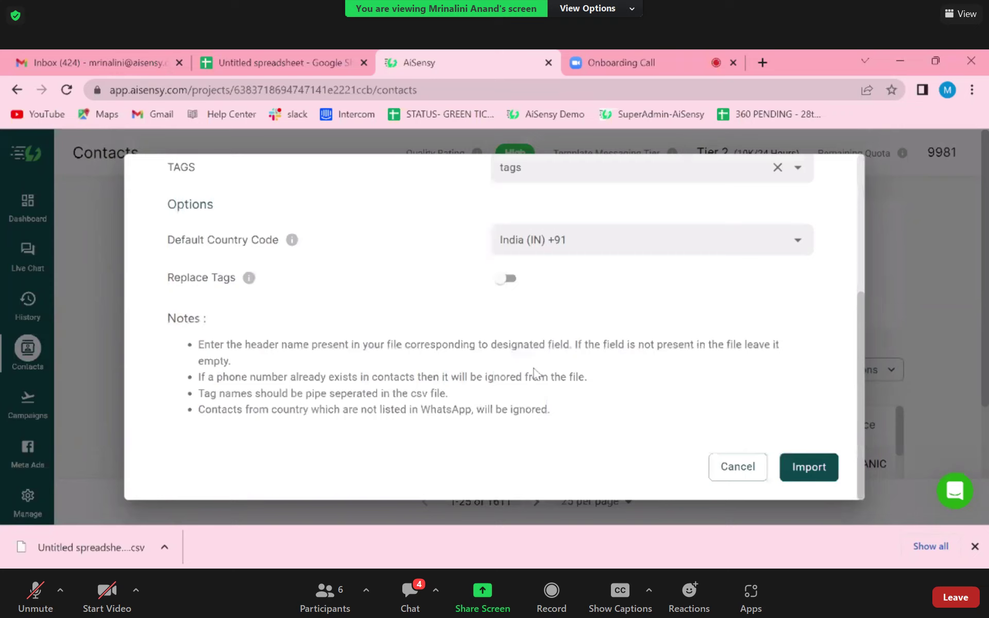
left_click(810, 467)
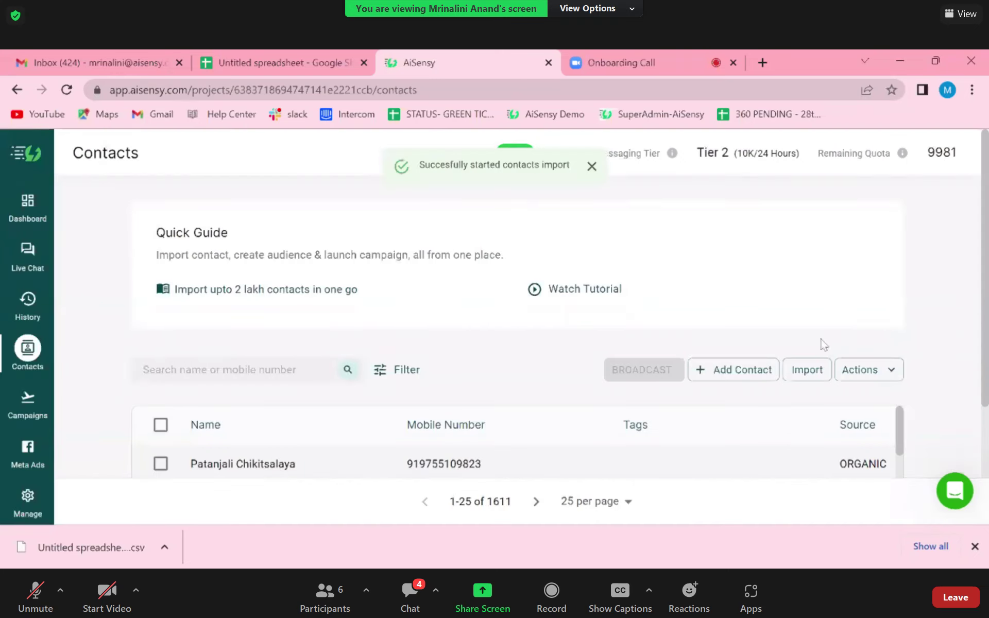
left_click(861, 369)
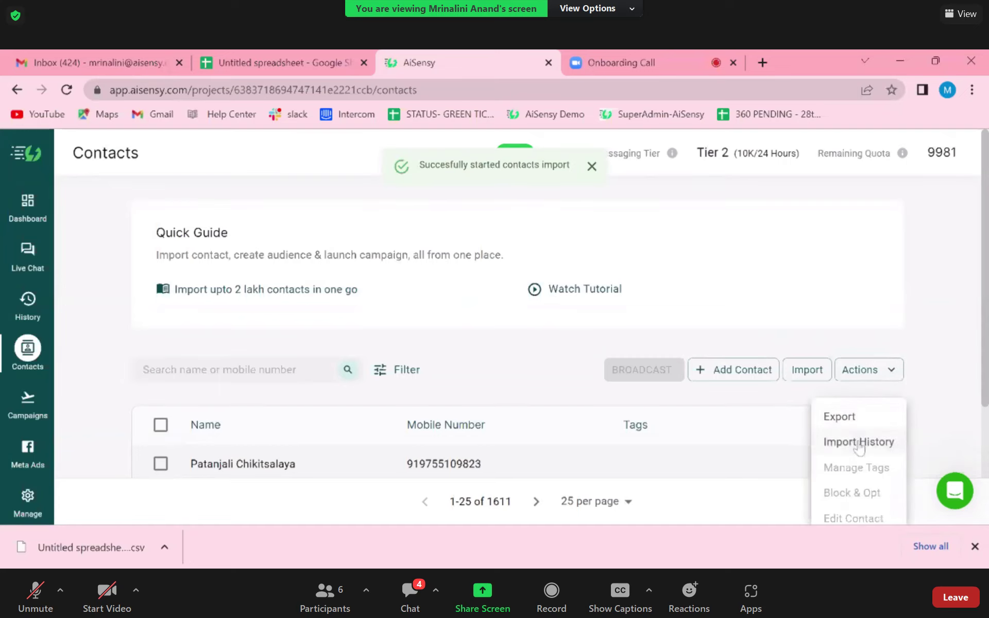
left_click(859, 443)
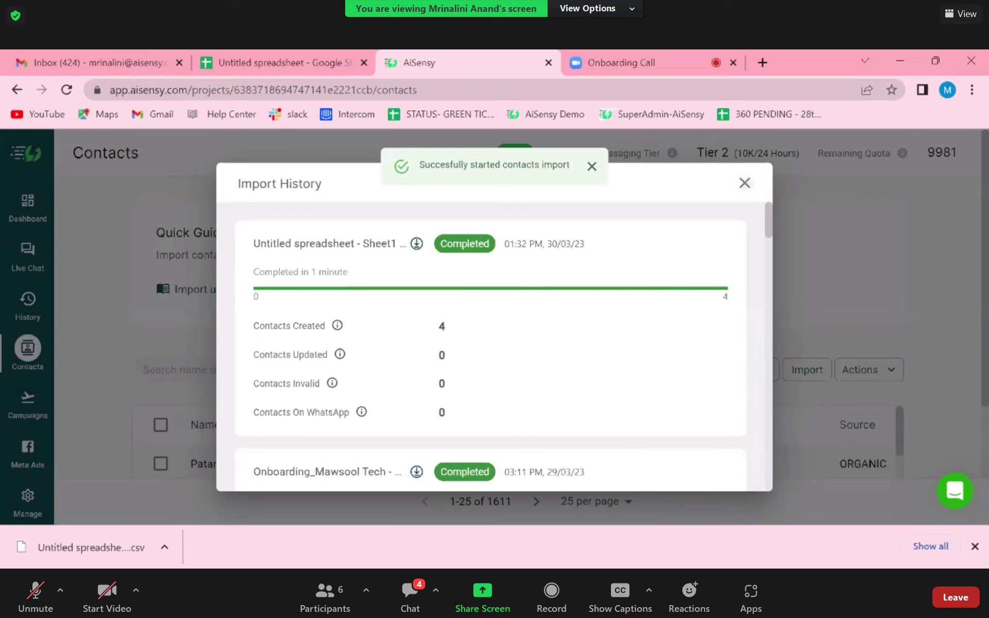
left_click(745, 183)
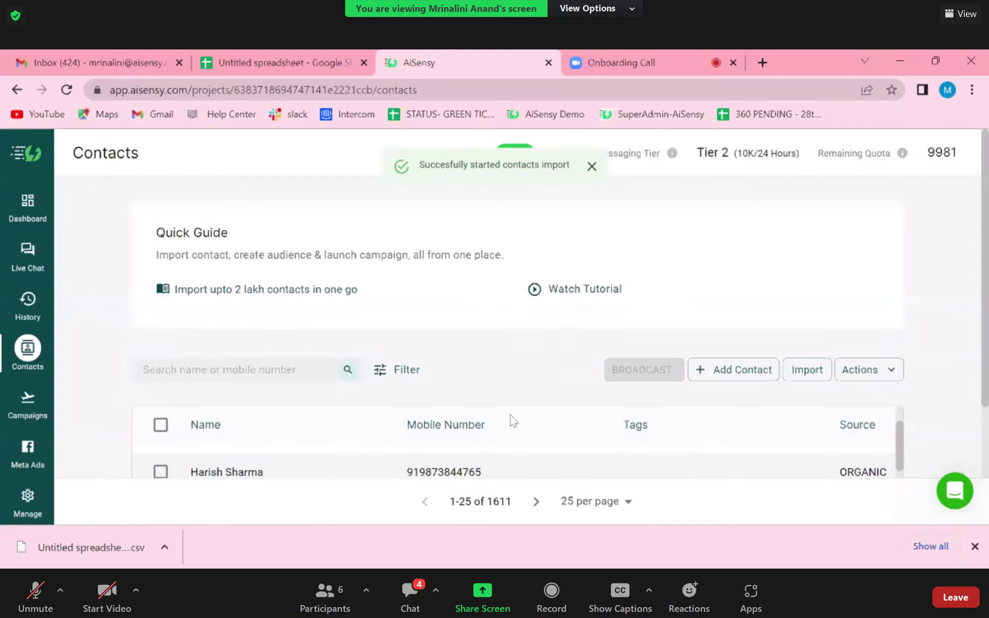
scroll(508, 391, "down", 1)
scroll(505, 380, "down", 2)
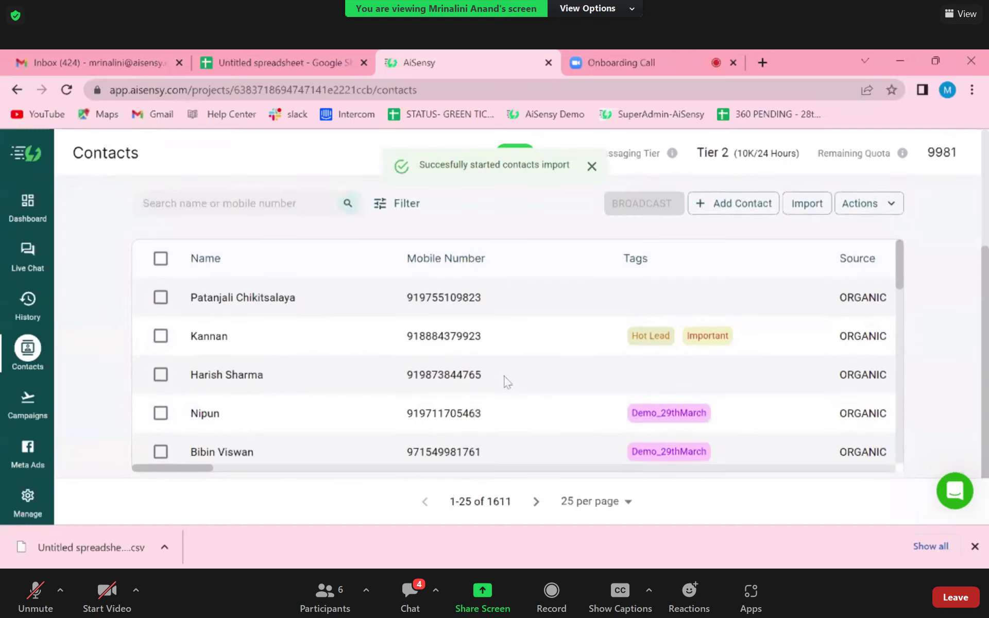
scroll(505, 381, "up", 1)
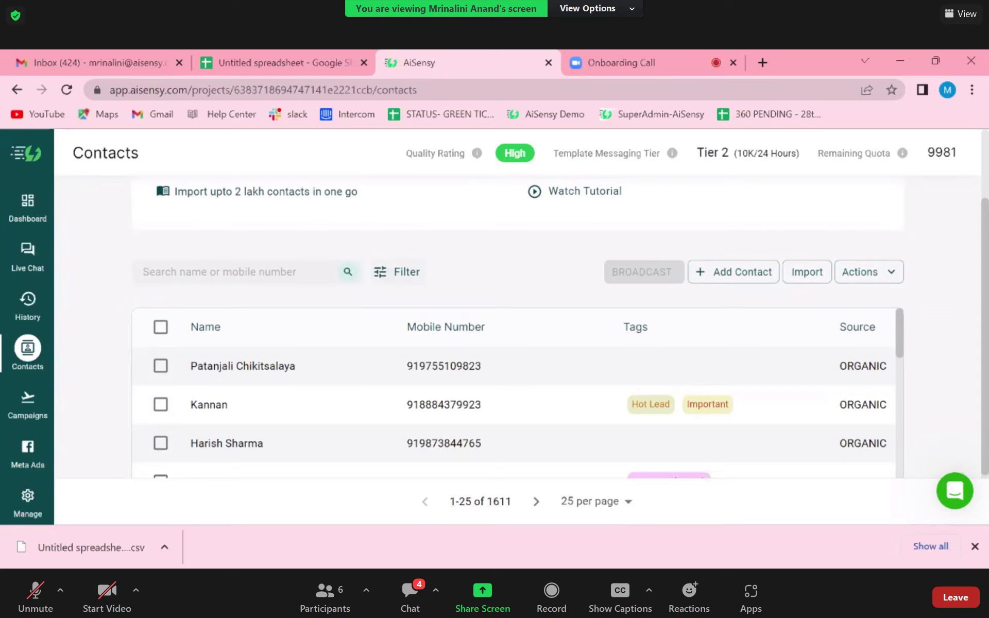
- Add a contact filter condition: Tags has Onboarding30
left_click(388, 273)
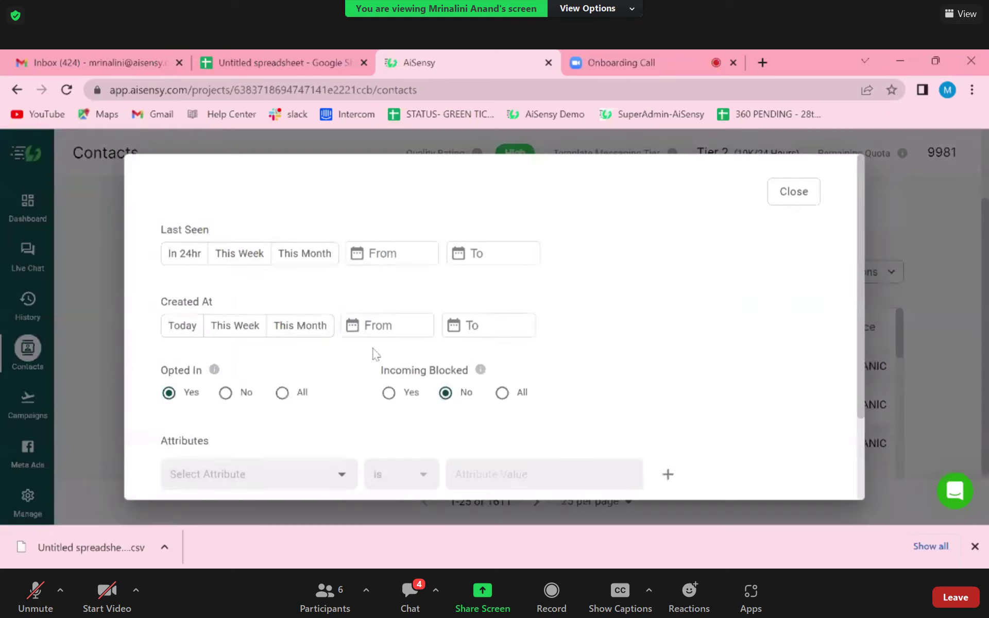
scroll(371, 354, "down", 2)
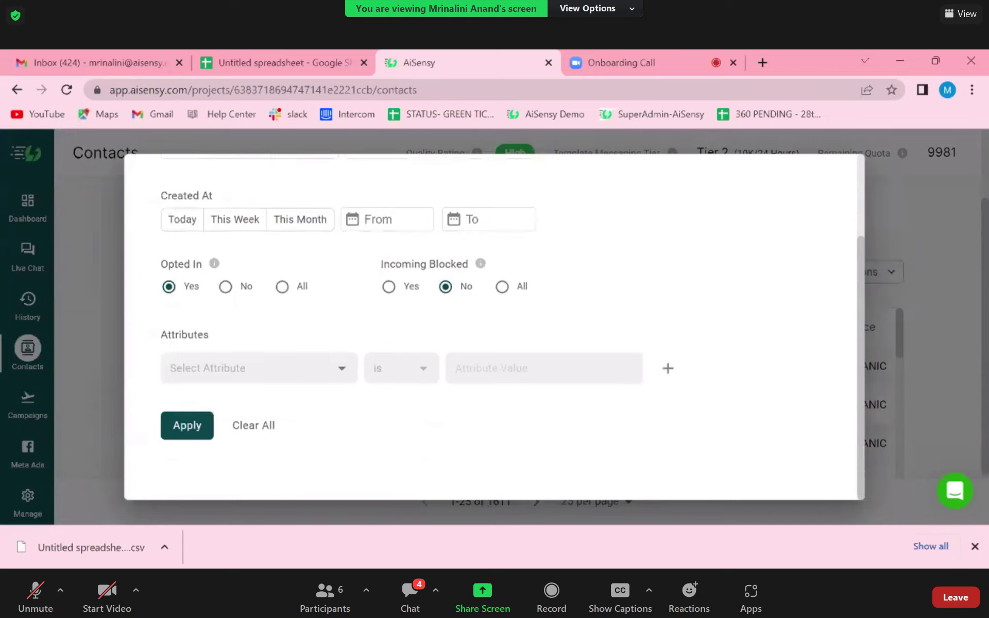
left_click(247, 368)
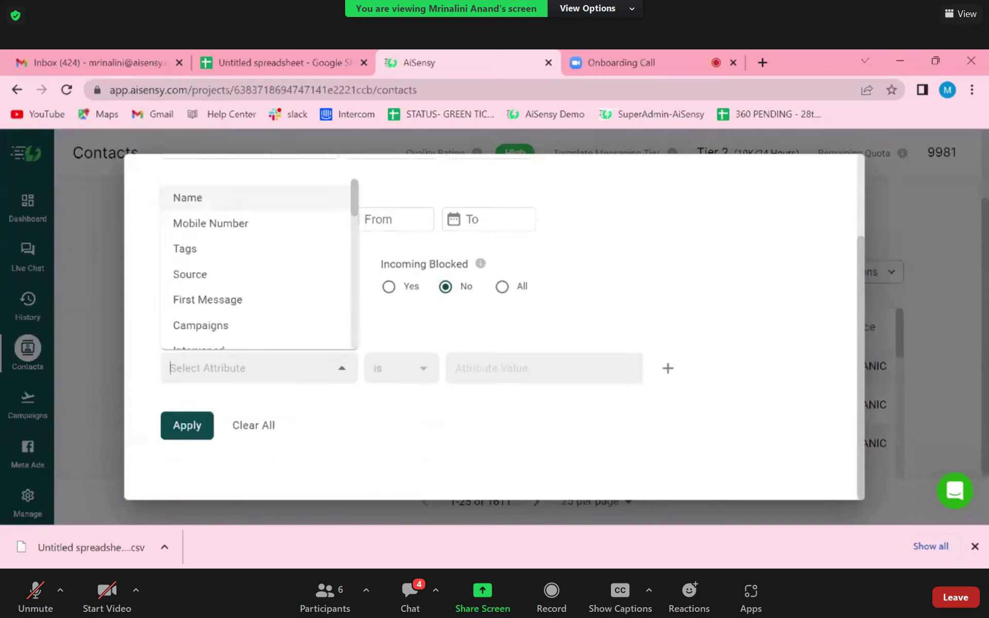
left_click(226, 256)
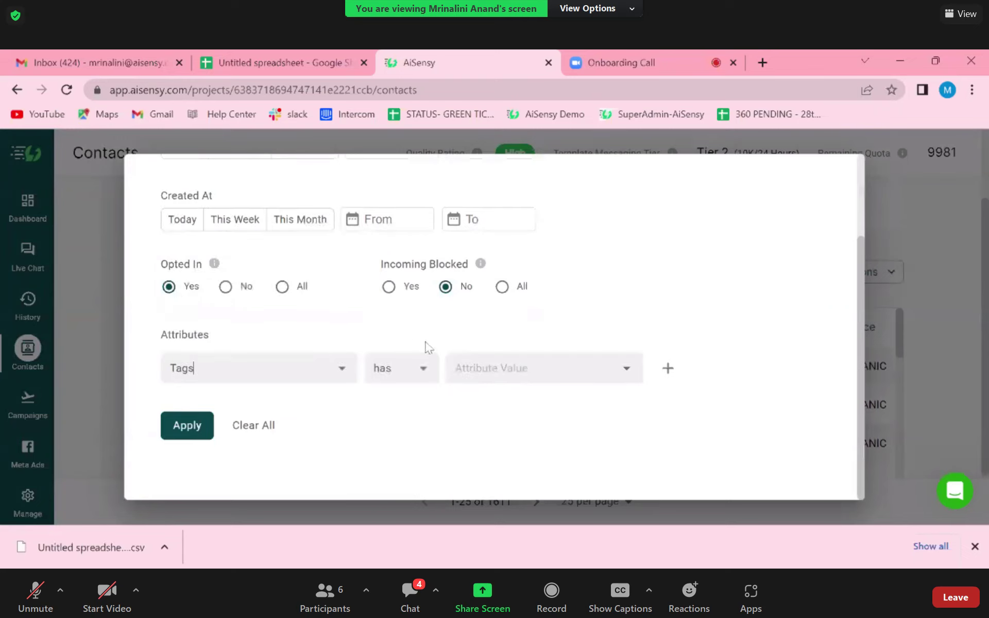
left_click(466, 368)
scroll(524, 304, "down", 5)
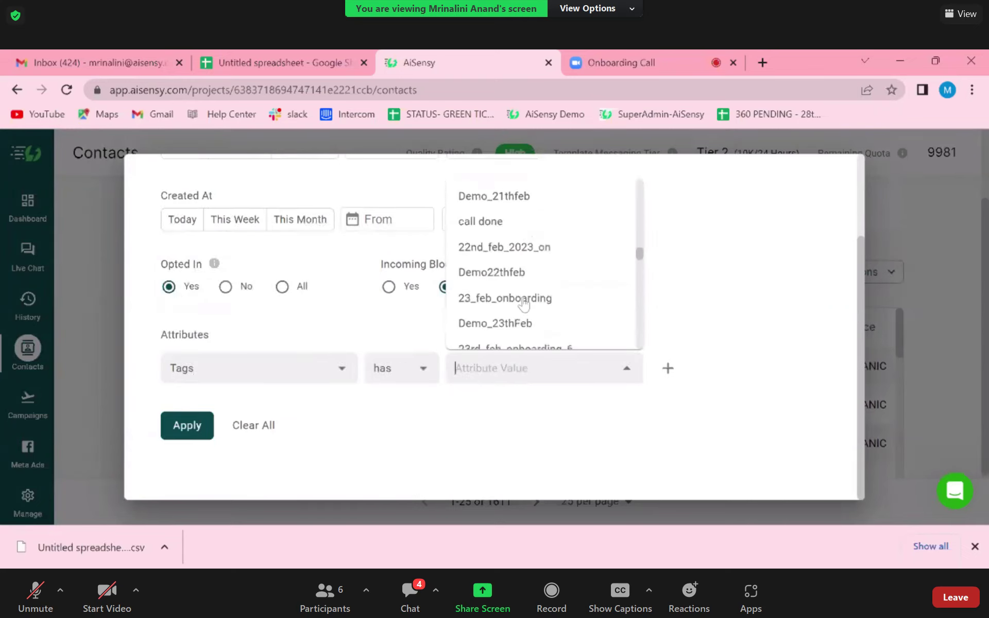
scroll(524, 304, "down", 10)
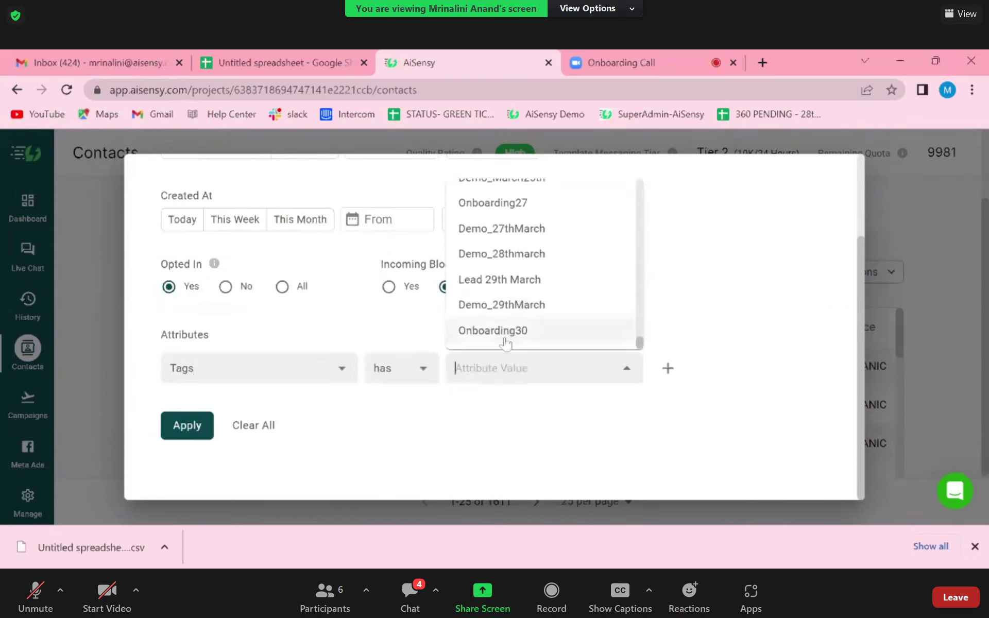
left_click(505, 340)
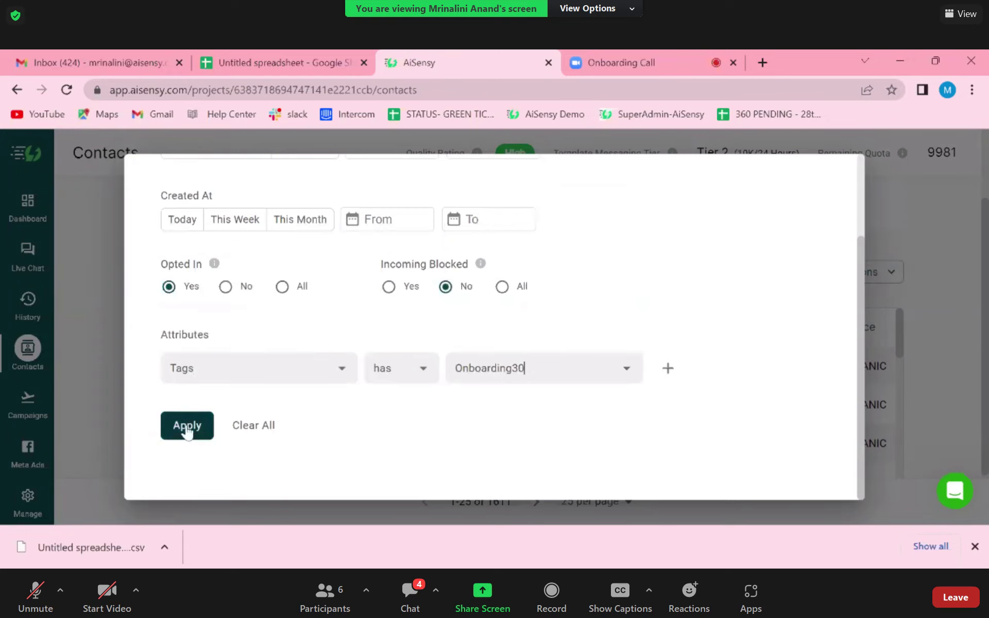
scroll(404, 400, "up", 3)
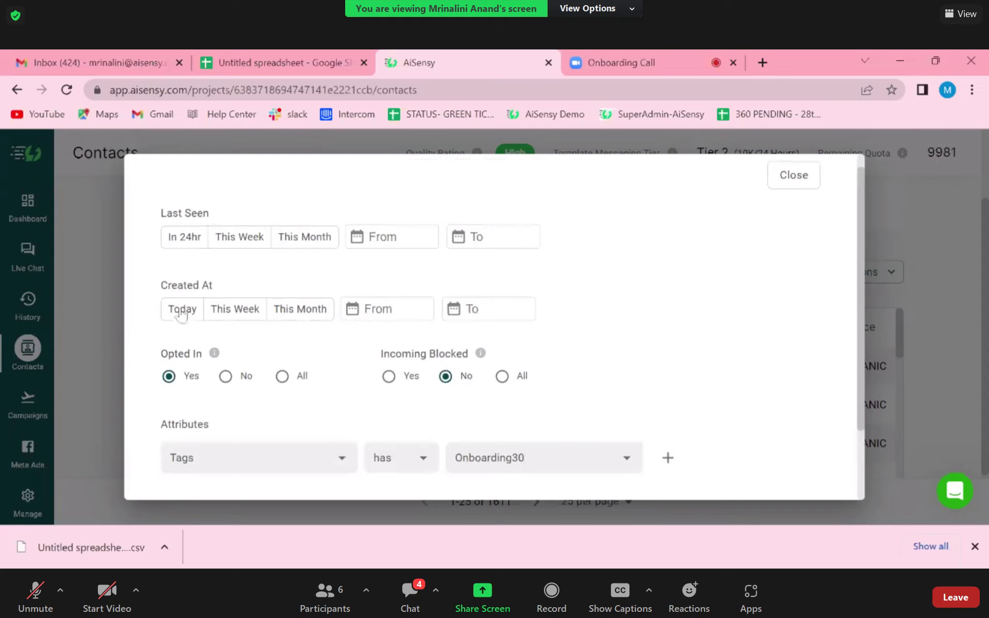
scroll(317, 342, "down", 2)
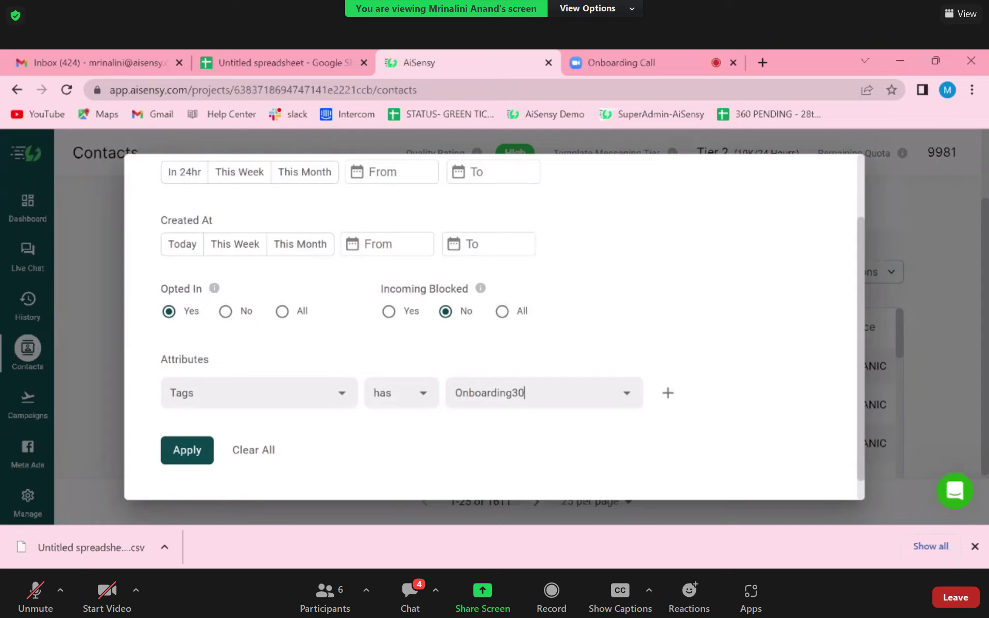
- Apply the Tags has Onboarding30 filter to show only the four tagged contacts
left_click(180, 459)
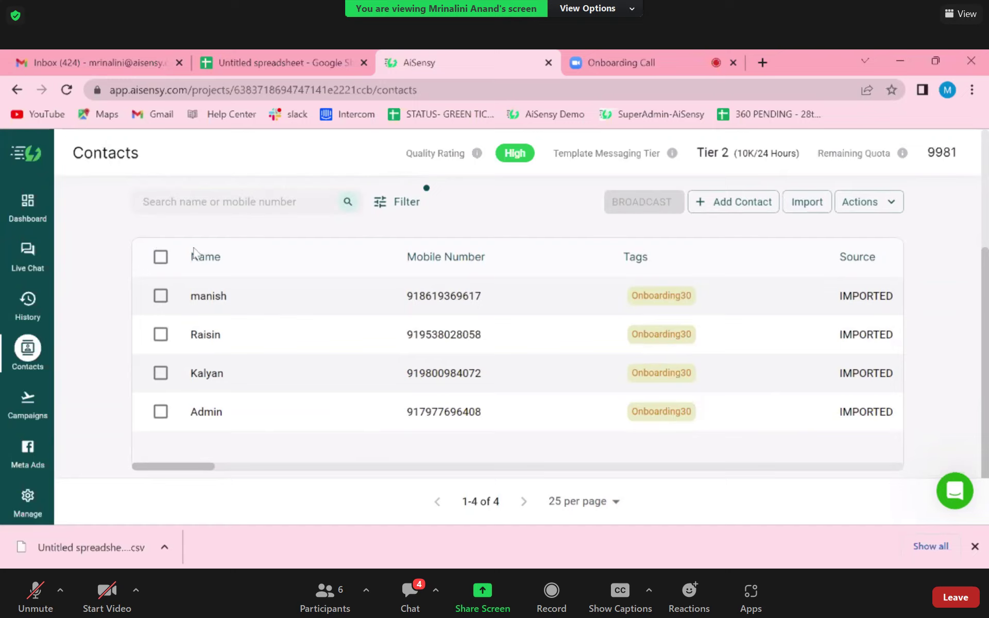
- Select all four filtered contacts and start a broadcast campaign named jkl
left_click(160, 258)
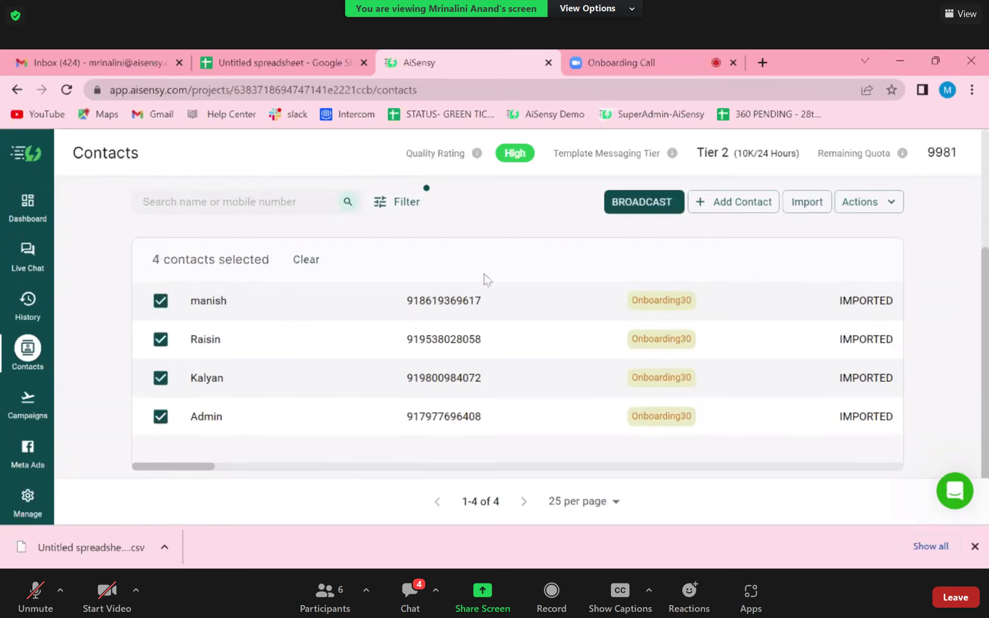
left_click(639, 203)
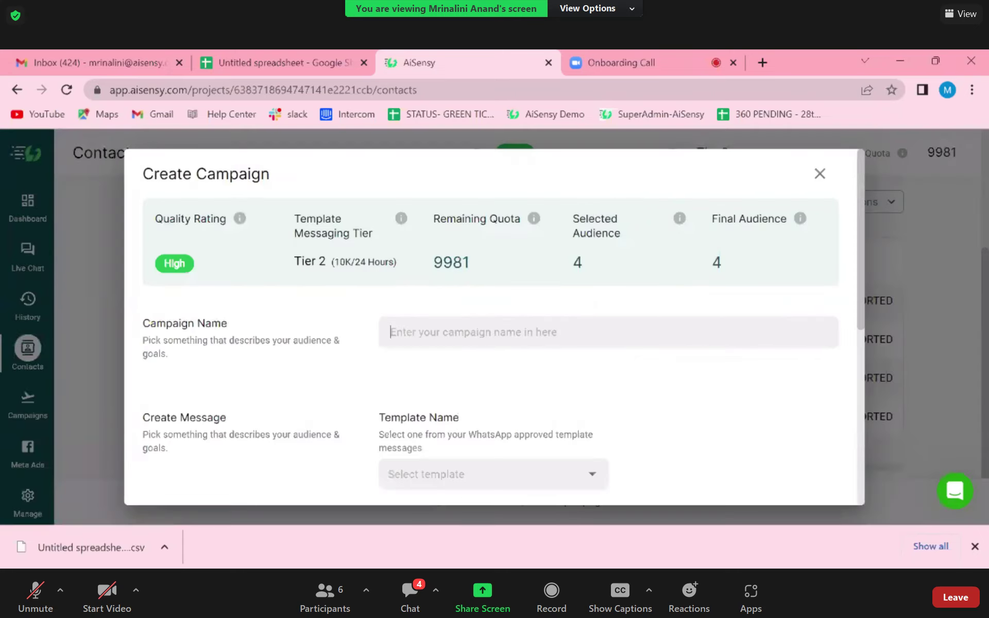
type("jkl")
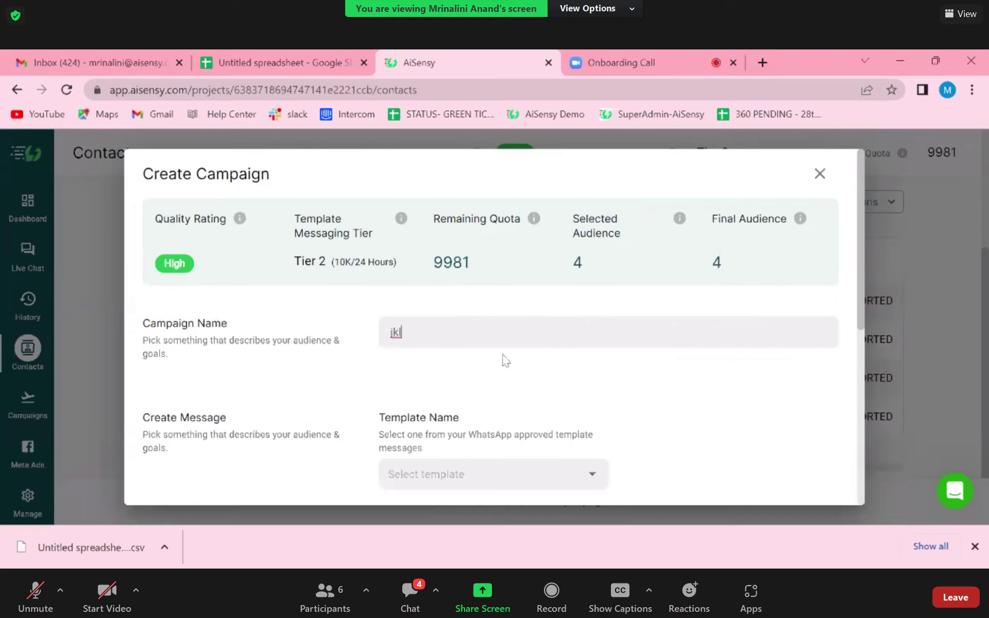
scroll(467, 397, "down", 2)
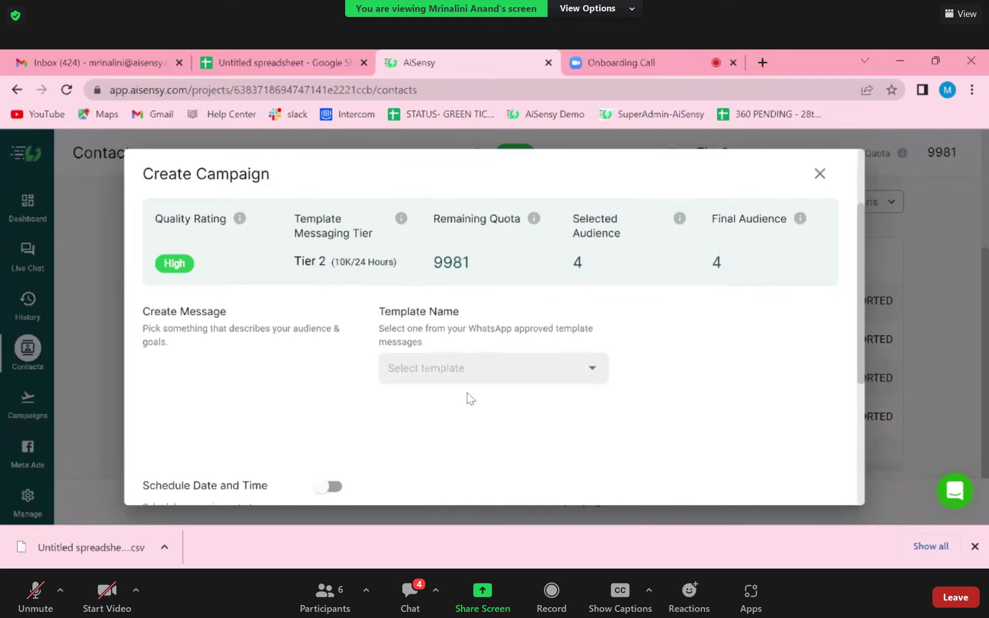
- Open the approved template list and locate demo_17th_march
left_click(467, 370)
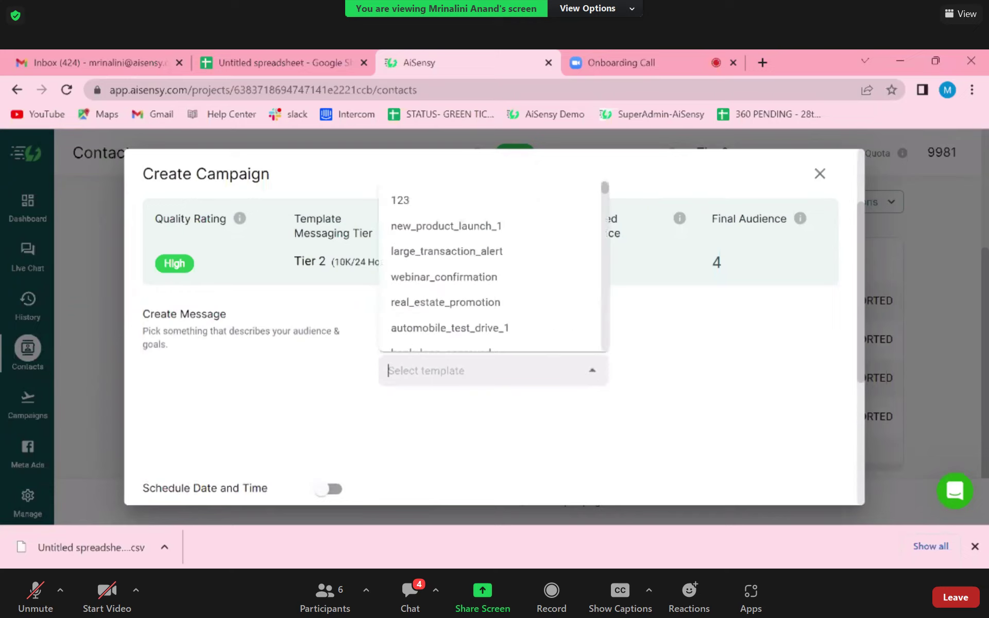
scroll(452, 326, "down", 5)
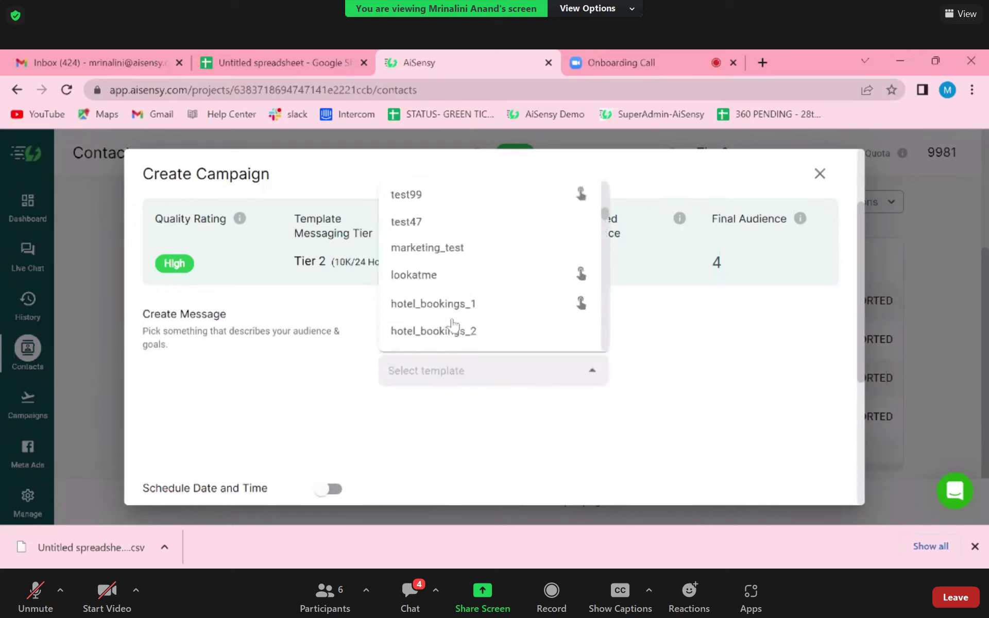
scroll(452, 324, "down", 6)
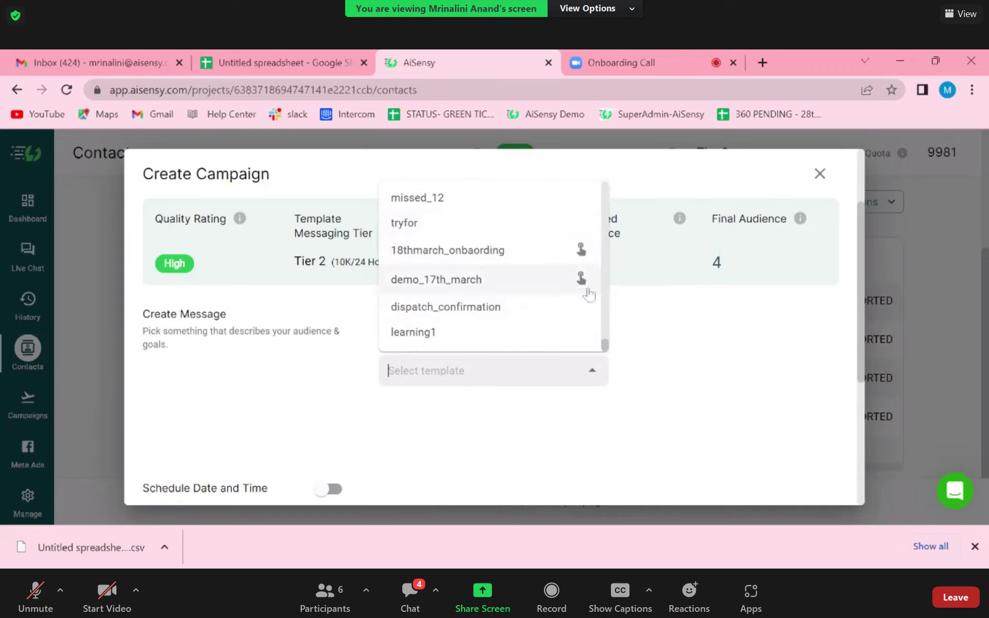
mouse_move(581, 282)
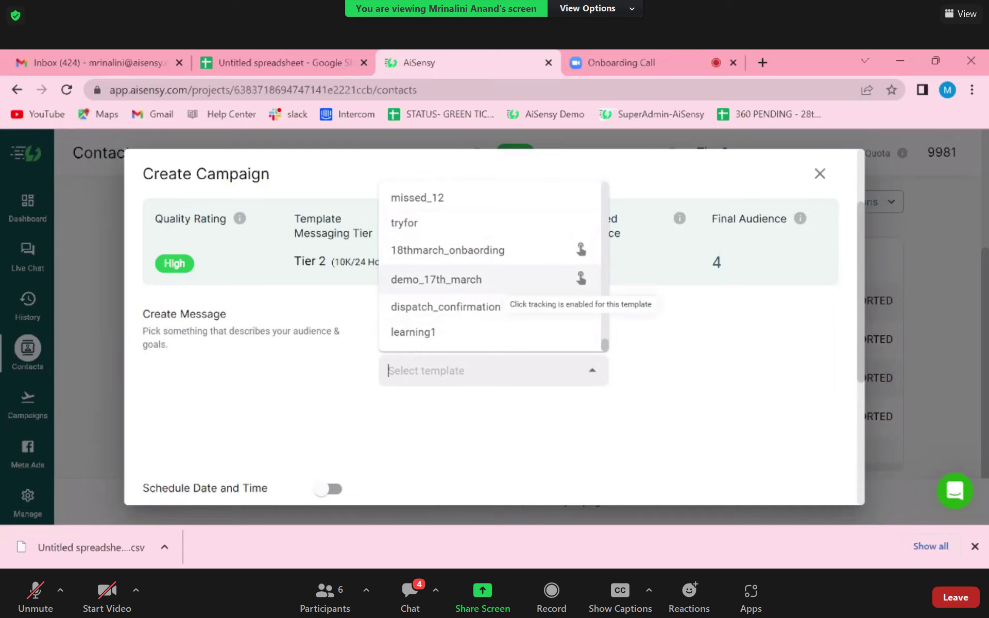
- Choose the demo_17th_march template and review its parameters and preview
left_click(534, 283)
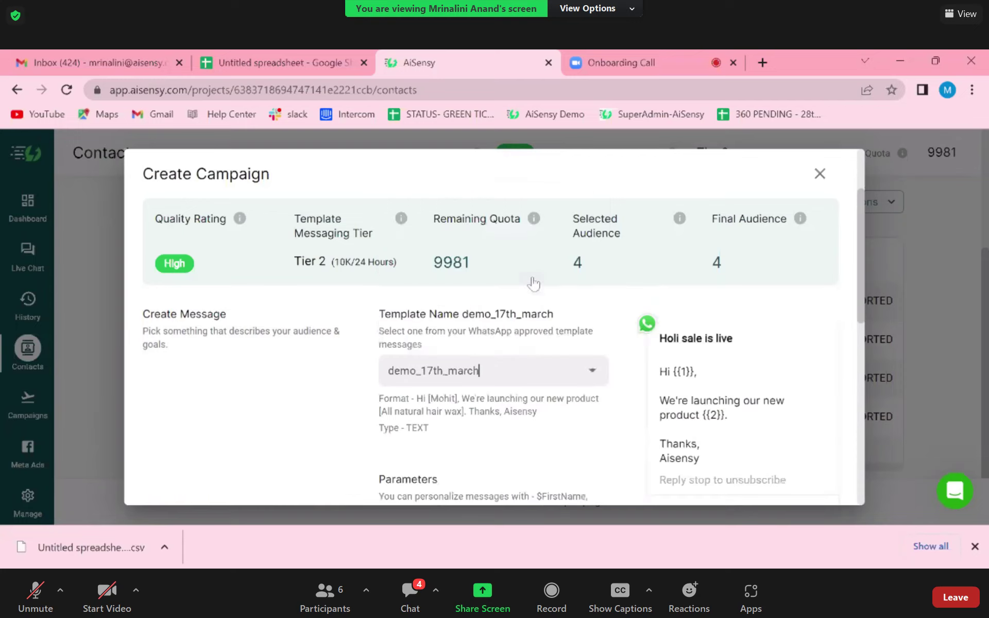
scroll(558, 411, "down", 3)
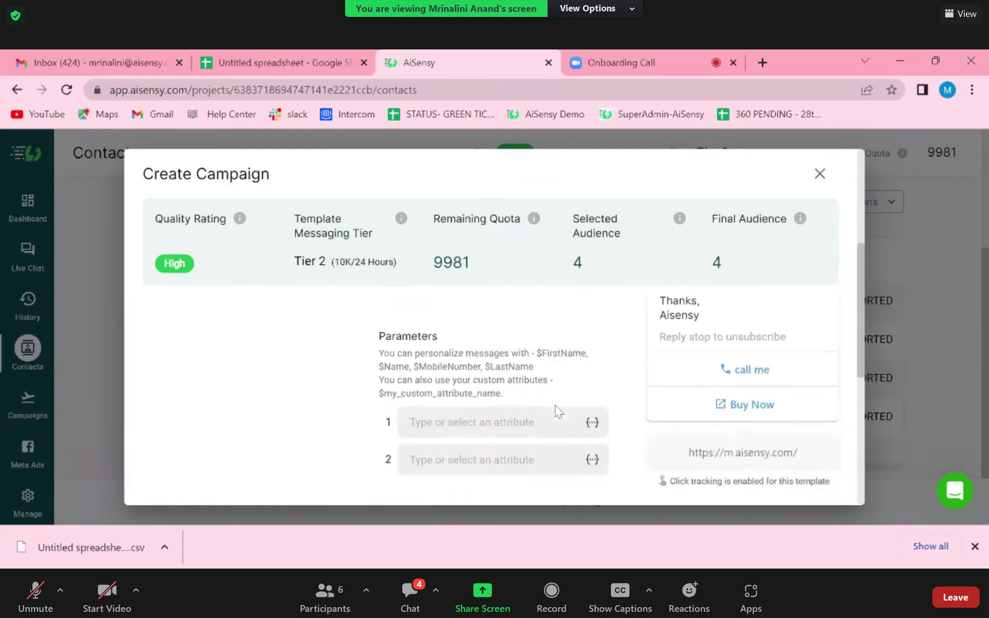
scroll(555, 411, "up", 2)
scroll(556, 411, "down", 2)
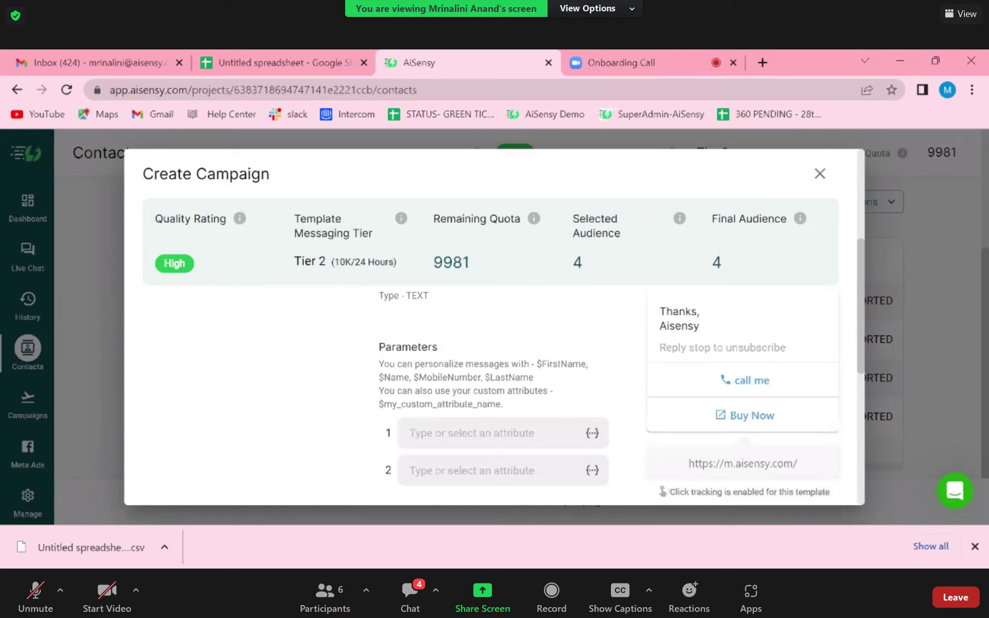
scroll(489, 397, "up", 4)
scroll(490, 397, "down", 2)
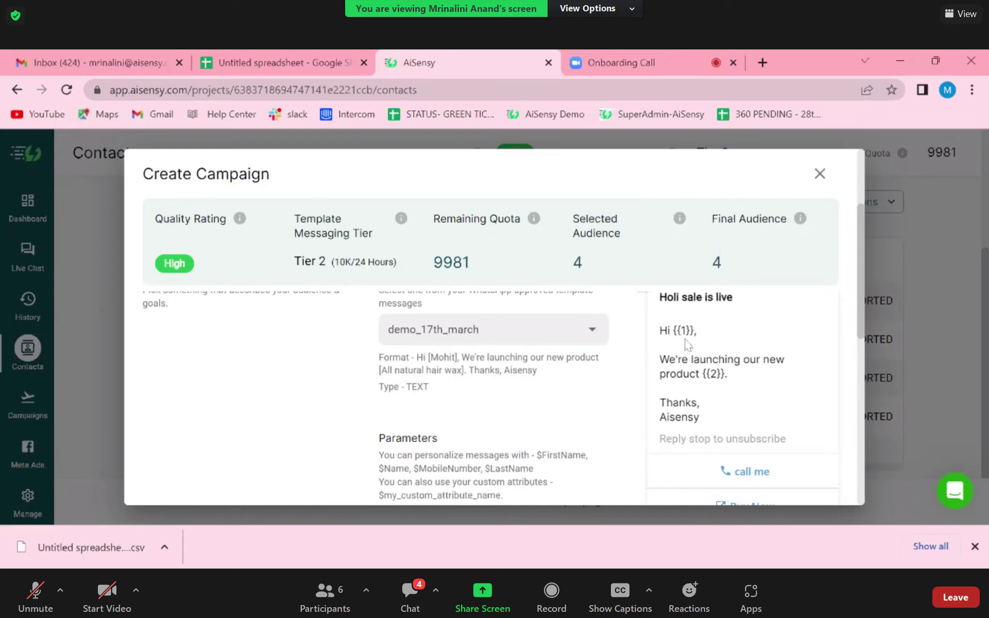
scroll(593, 404, "down", 3)
scroll(592, 397, "up", 1)
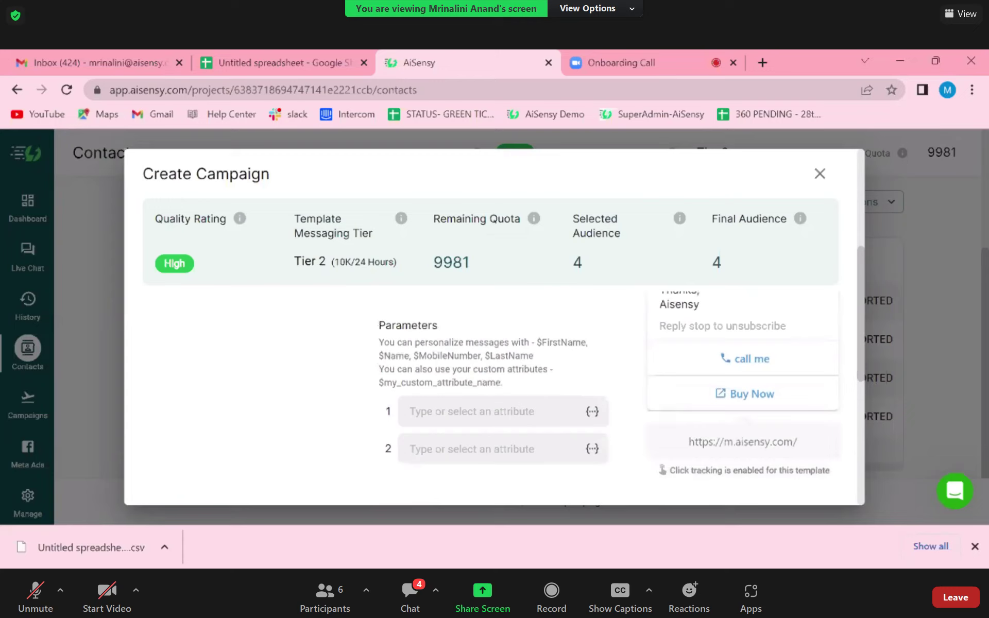
- Set parameter 1 to $FirstName with fallback value Name
left_click_drag(581, 343, 545, 342)
left_click(546, 344)
left_click(546, 344)
left_click_drag(587, 343, 537, 343)
key("ctrl+c")
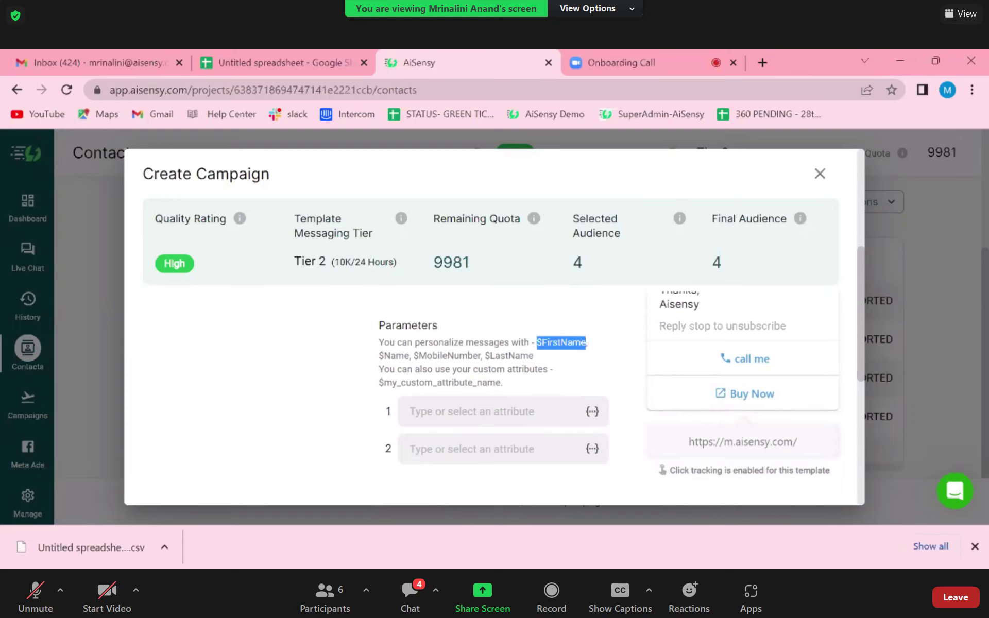
left_click(464, 412)
key("ctrl+v")
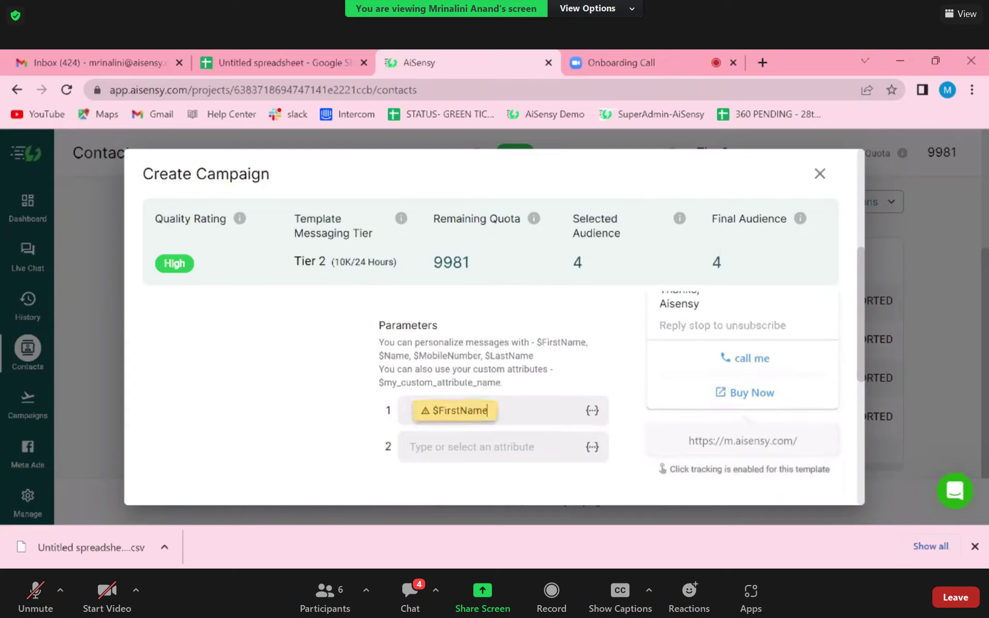
left_click(461, 412)
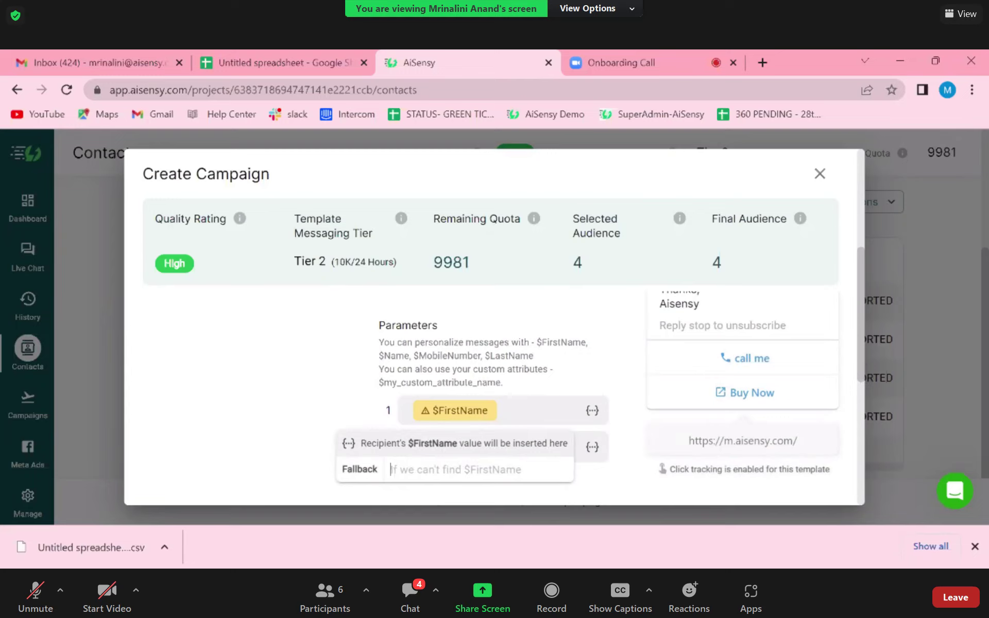
type("Name")
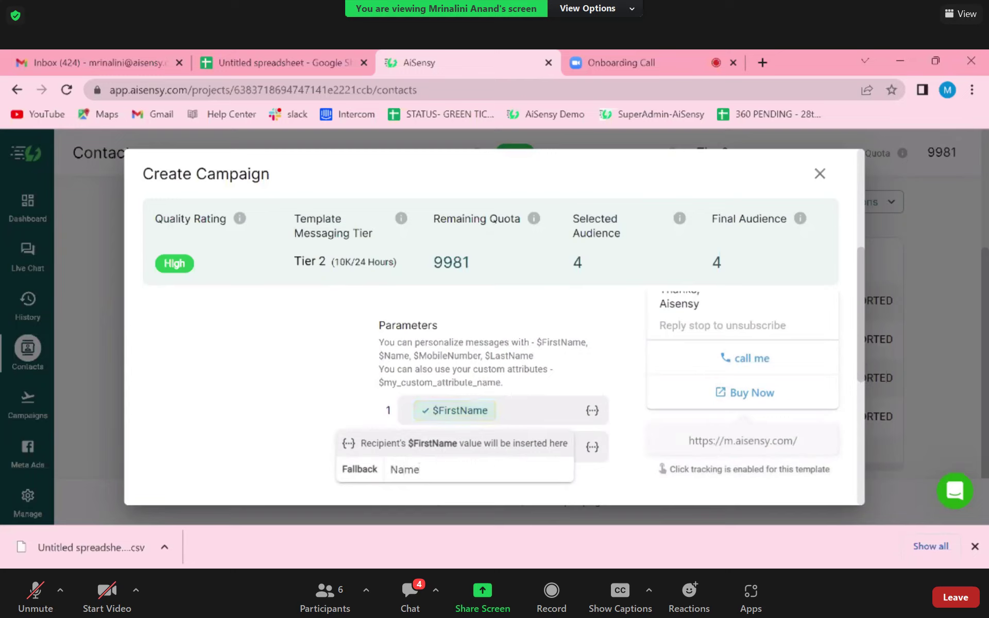
left_click(628, 471)
- Start filling parameter 2 with 'all natural hair colur', erasing the misspelled ending
left_click(555, 454)
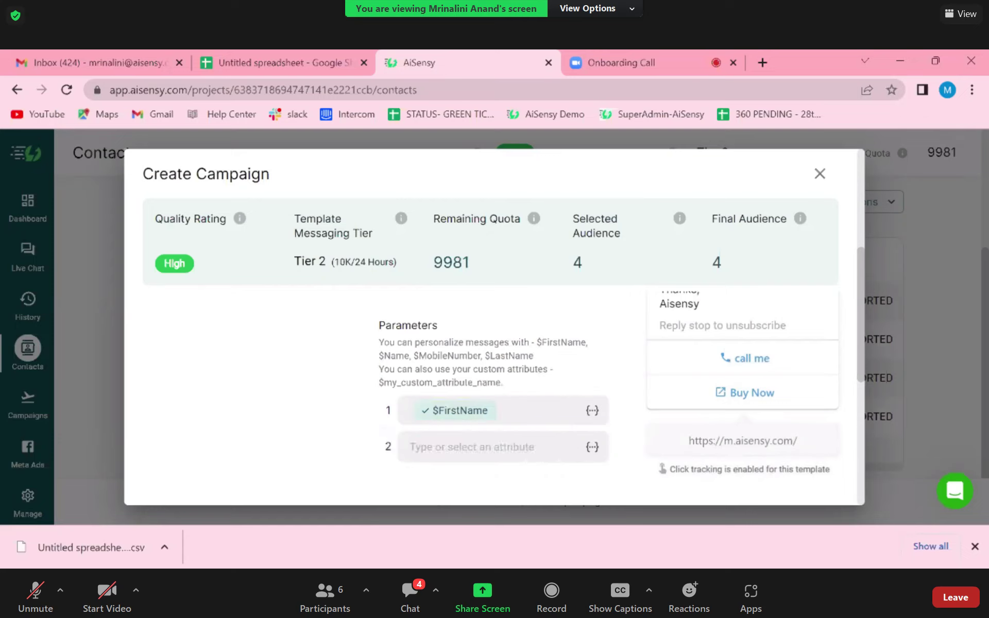
scroll(670, 361, "up", 3)
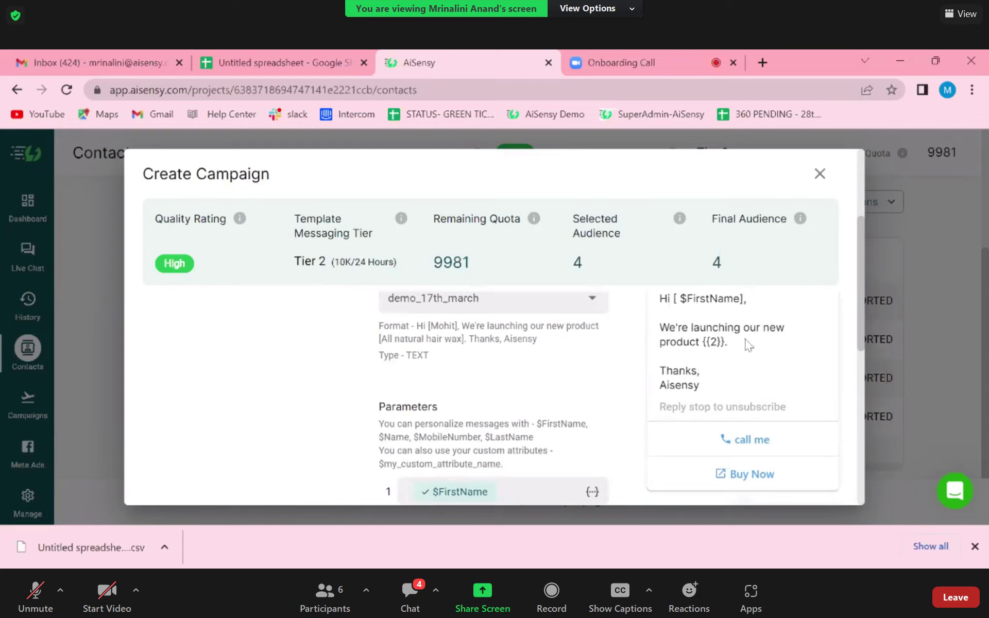
scroll(592, 376, "down", 1)
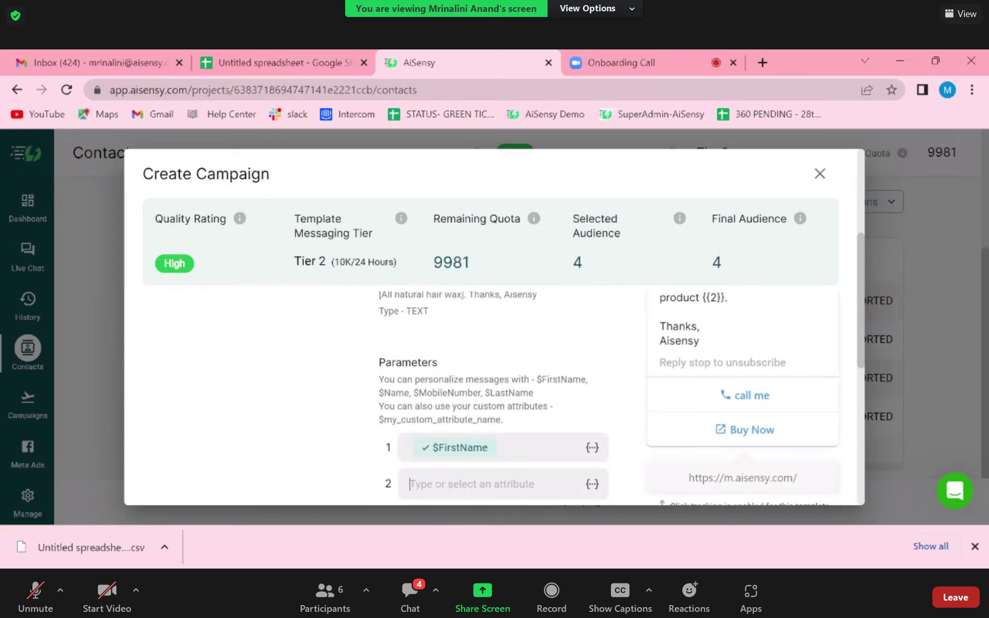
type("all")
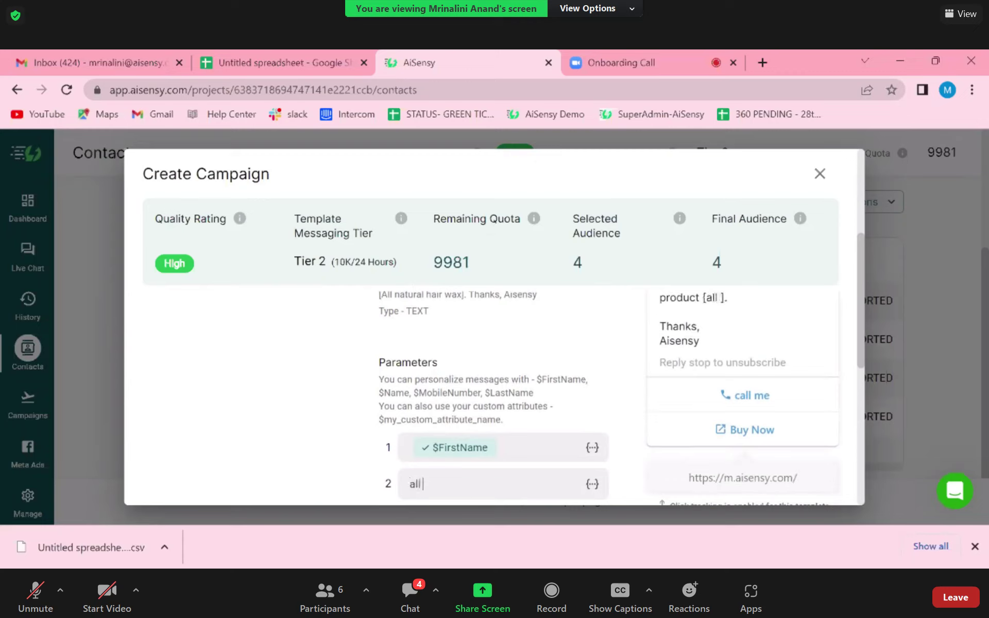
type(" natural hair")
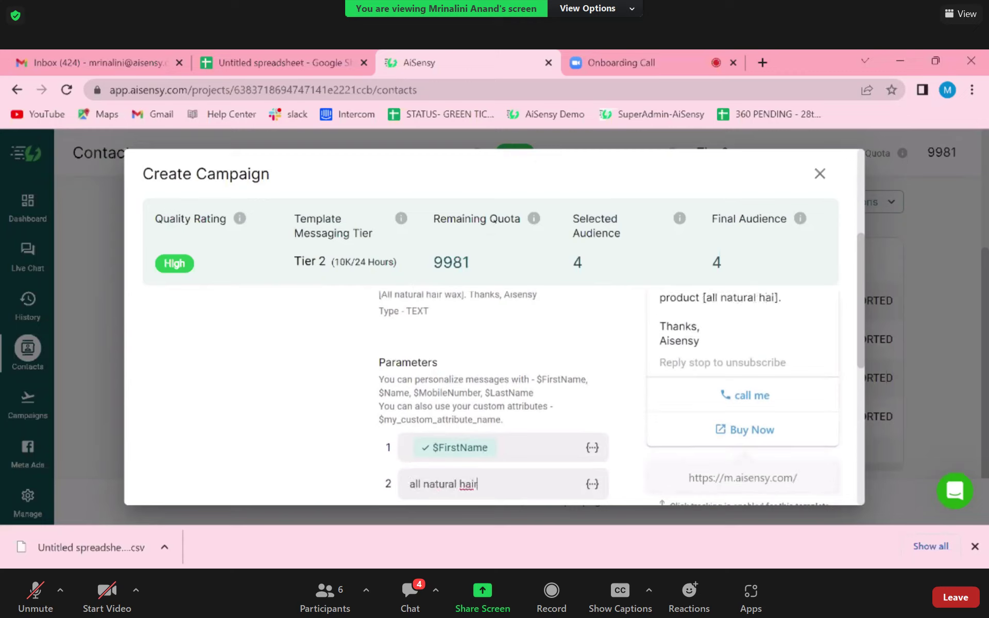
type(" colur")
key("BackSpace")
key("BackSpace")
key("BackSpace")
- Finish parameter 2 as 'all natural hair colour' and send the jkl campaign immediately
type("lour")
scroll(560, 480, "down", 5)
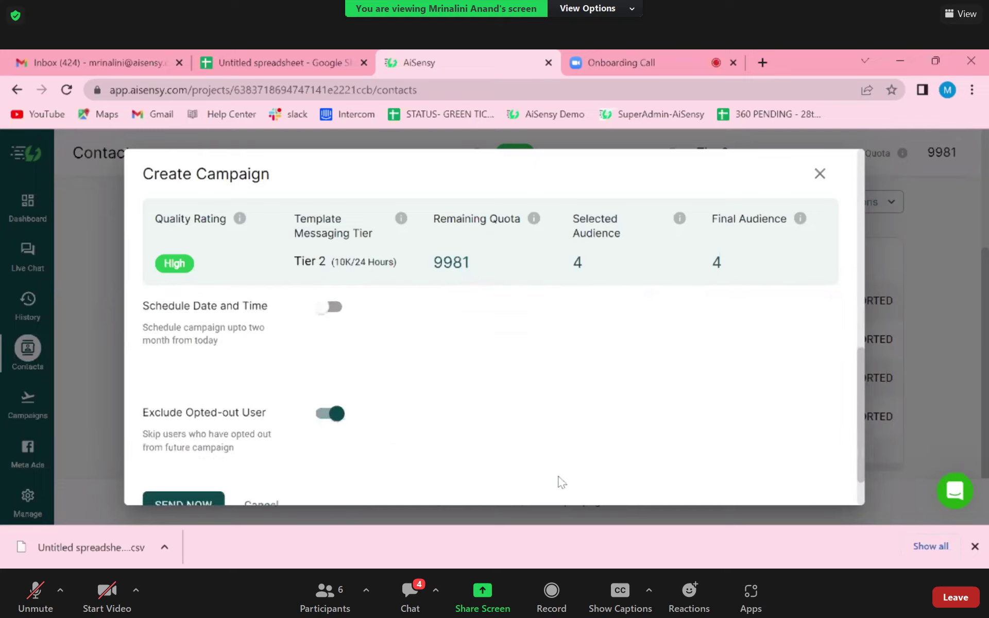
scroll(560, 480, "up", 1)
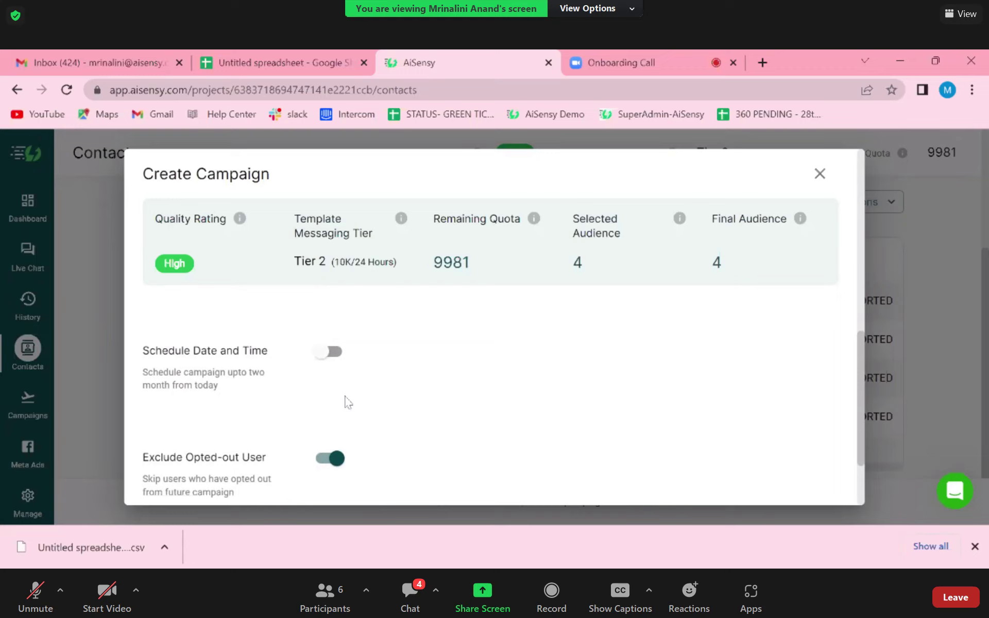
scroll(348, 402, "down", 2)
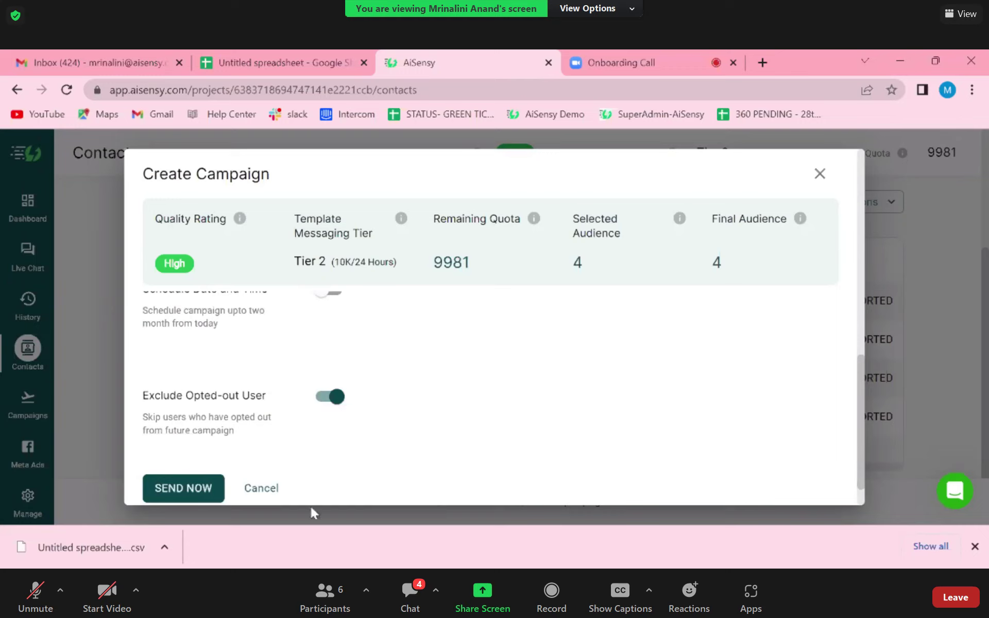
left_click(167, 486)
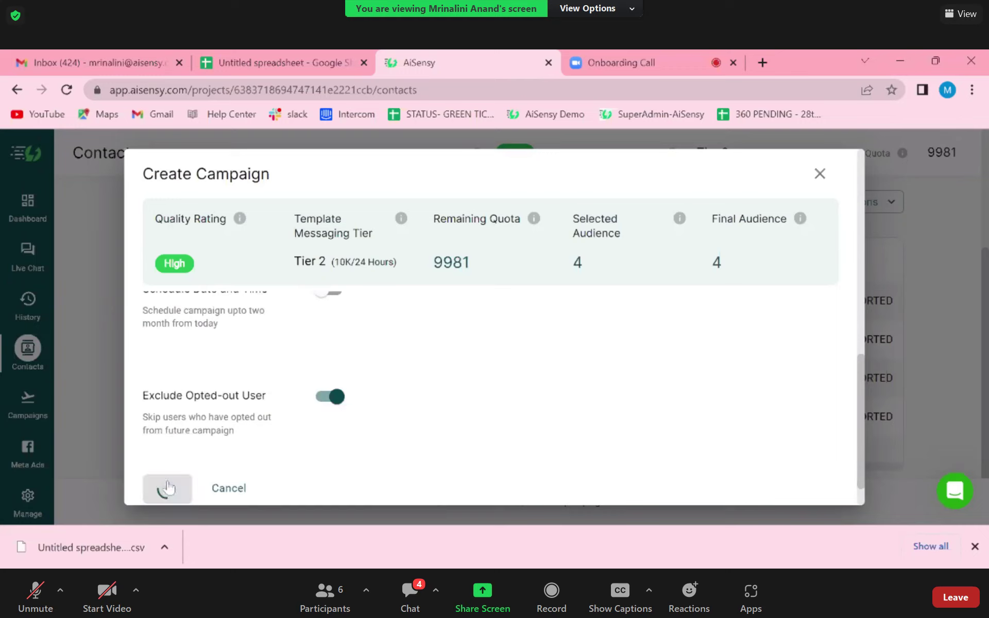
- Open the jkl campaign report and refresh until it shows 4 delivered, 3 read, 2 clicked
left_click(193, 491)
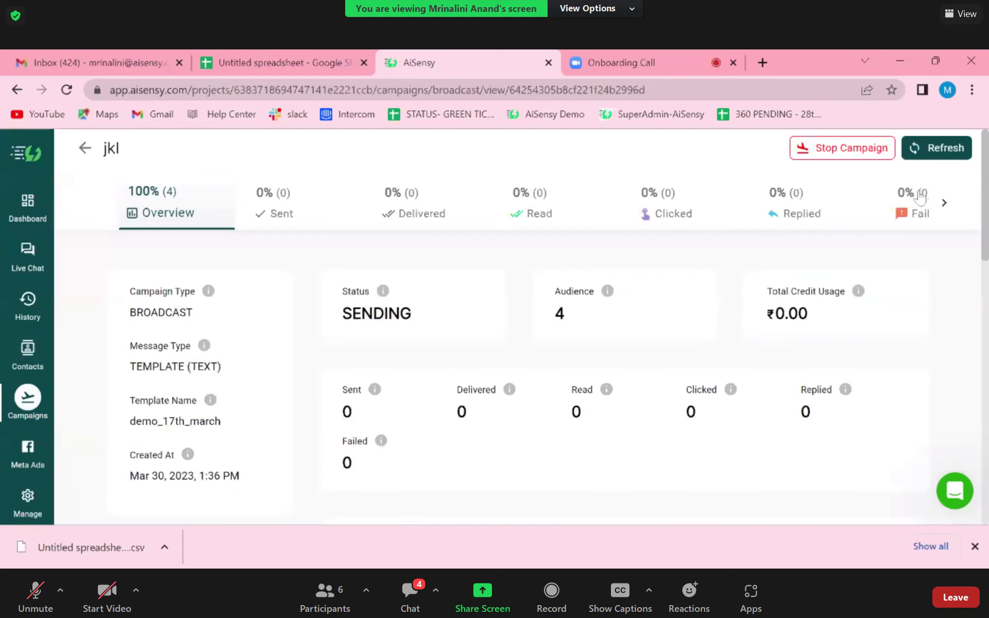
left_click(958, 153)
left_click(957, 154)
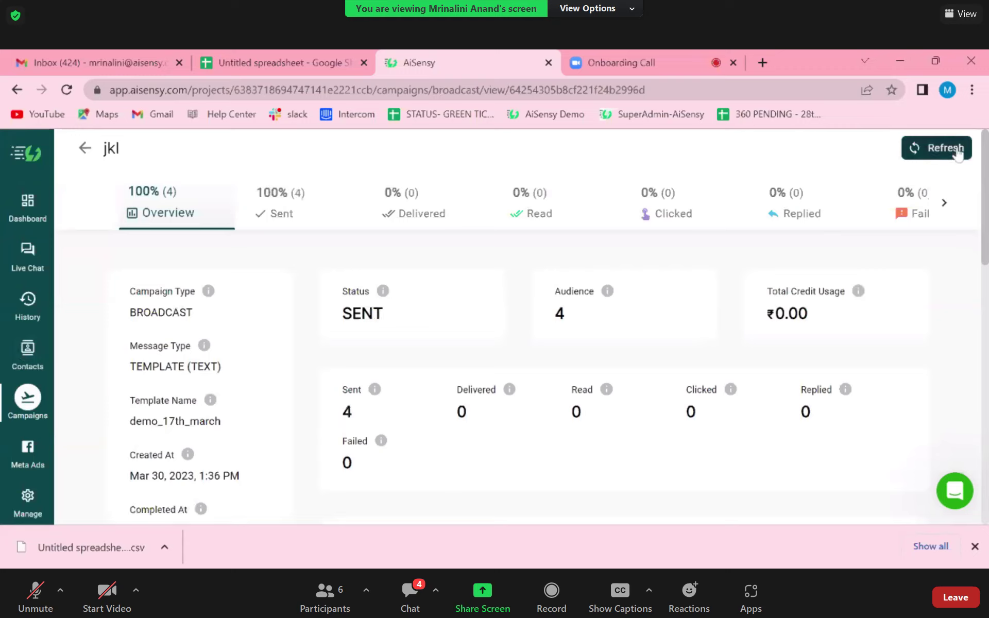
left_click(958, 154)
left_click(944, 157)
left_click(944, 157)
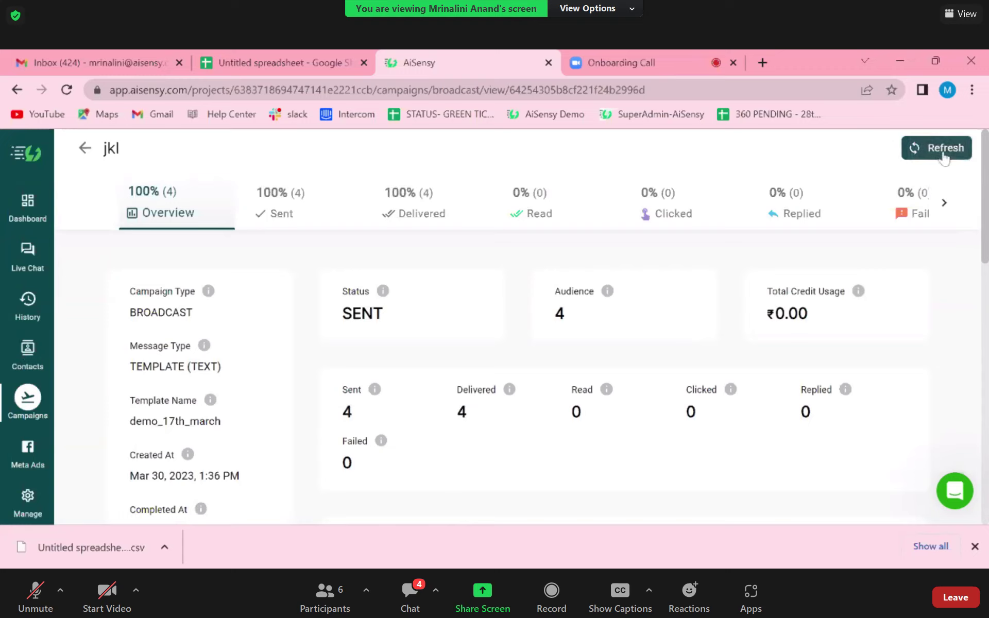
left_click(944, 157)
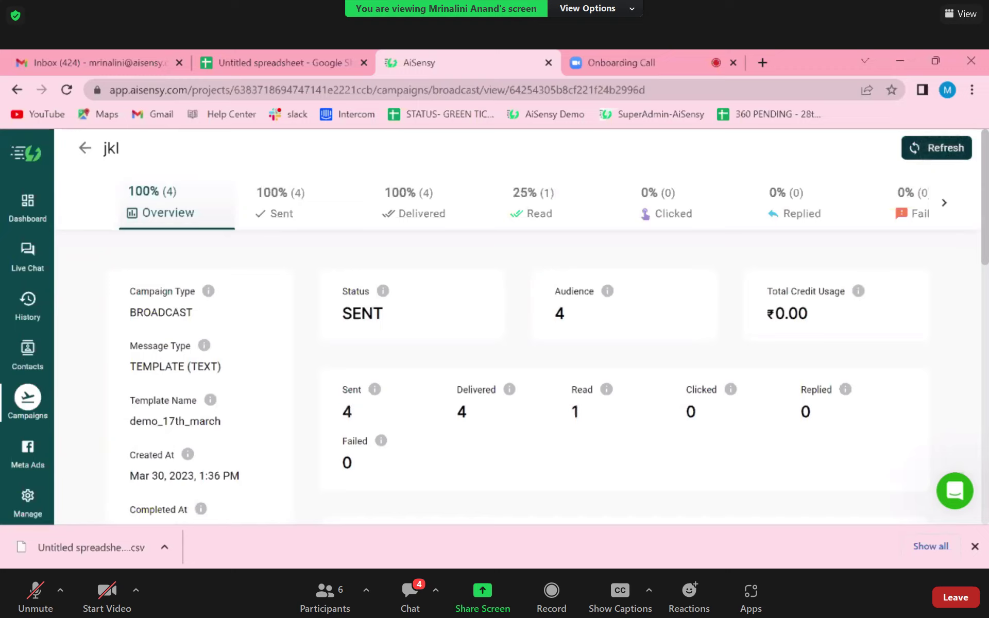
left_click(944, 157)
left_click(937, 148)
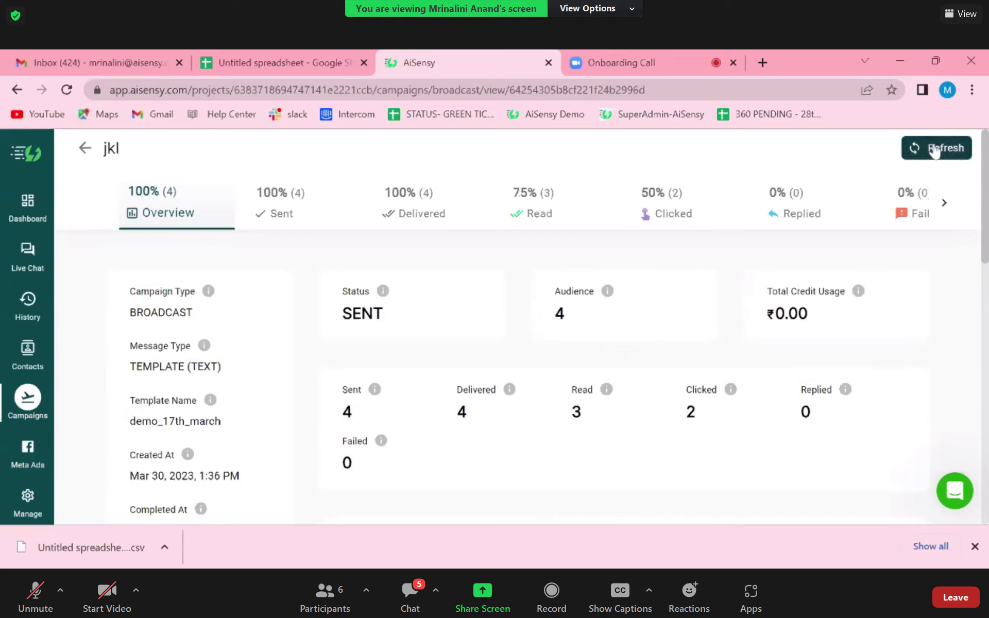
- View the Clicked breakdown of the jkl campaign report
left_click(650, 211)
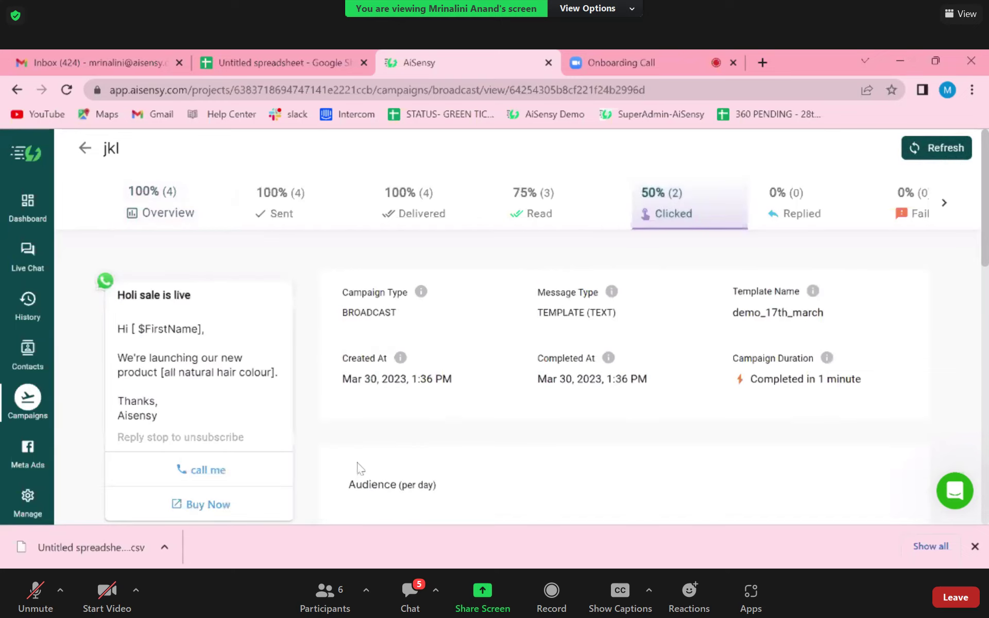
scroll(361, 469, "down", 10)
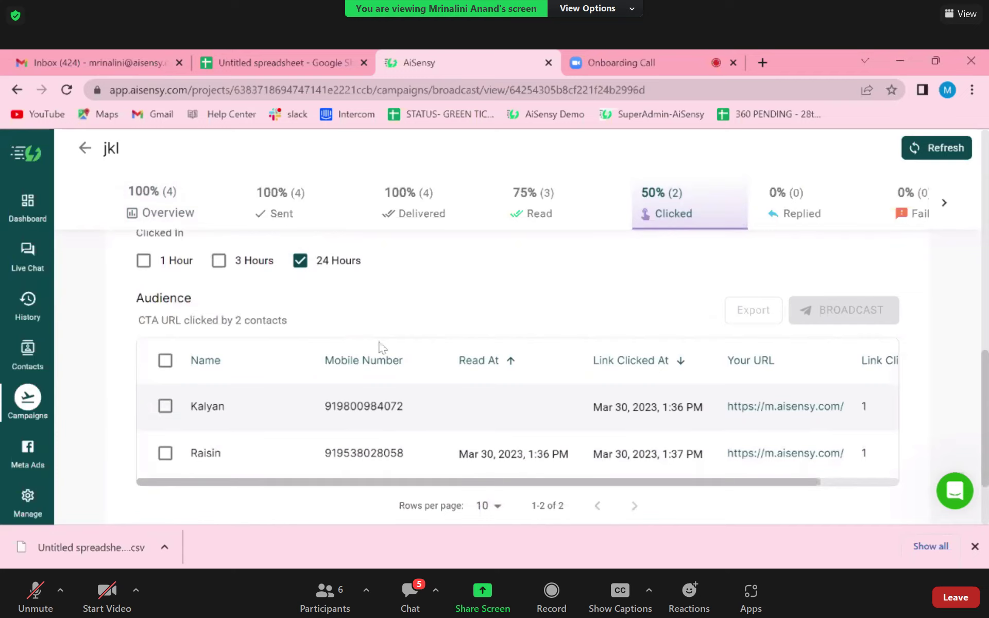
scroll(433, 289, "up", 10)
scroll(434, 292, "up", 1)
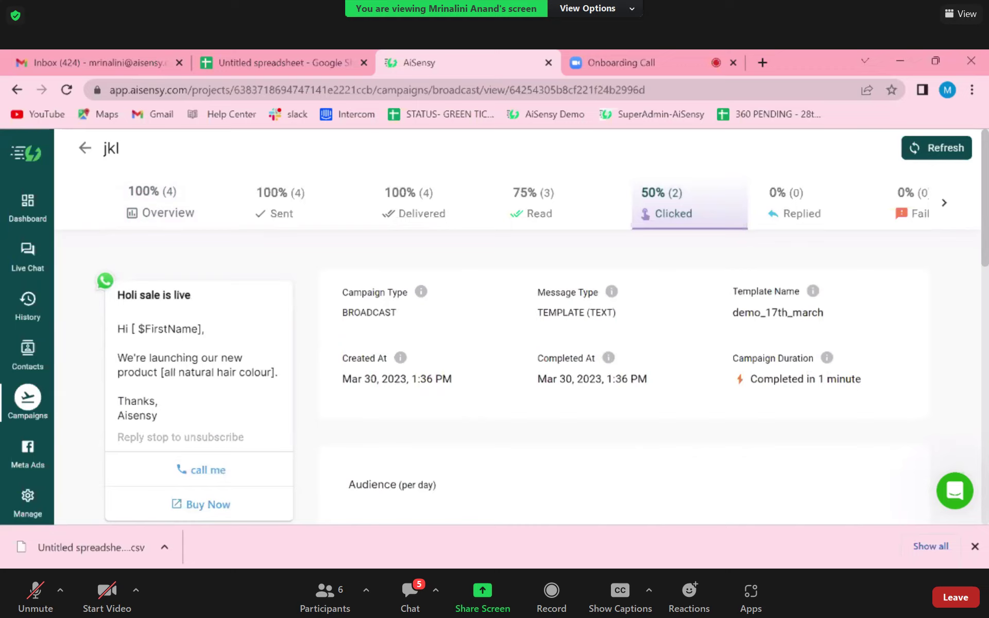
- Select all contacts listed under the Read breakdown
left_click(540, 211)
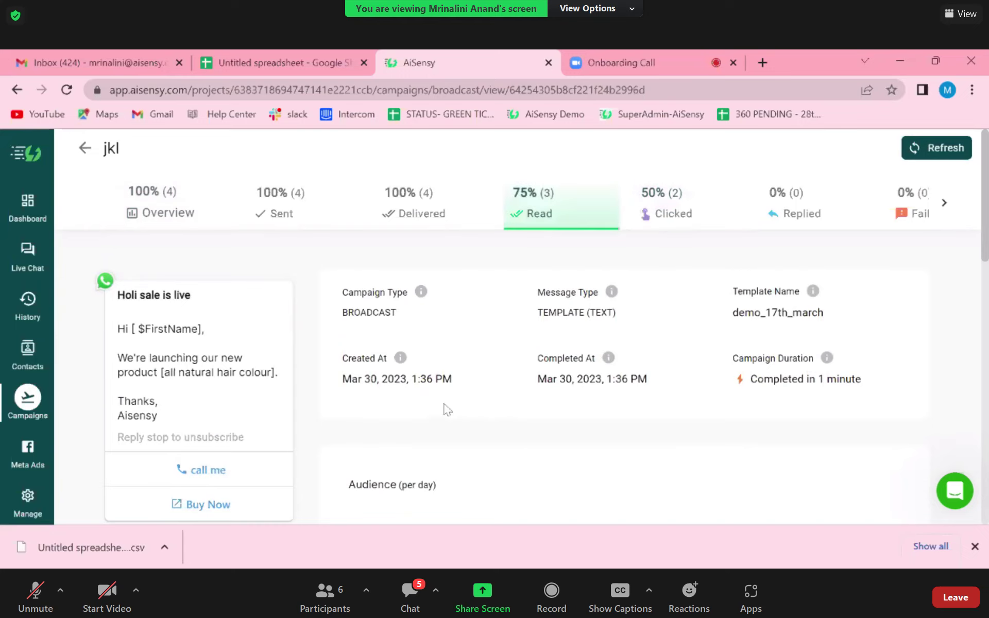
scroll(446, 409, "down", 10)
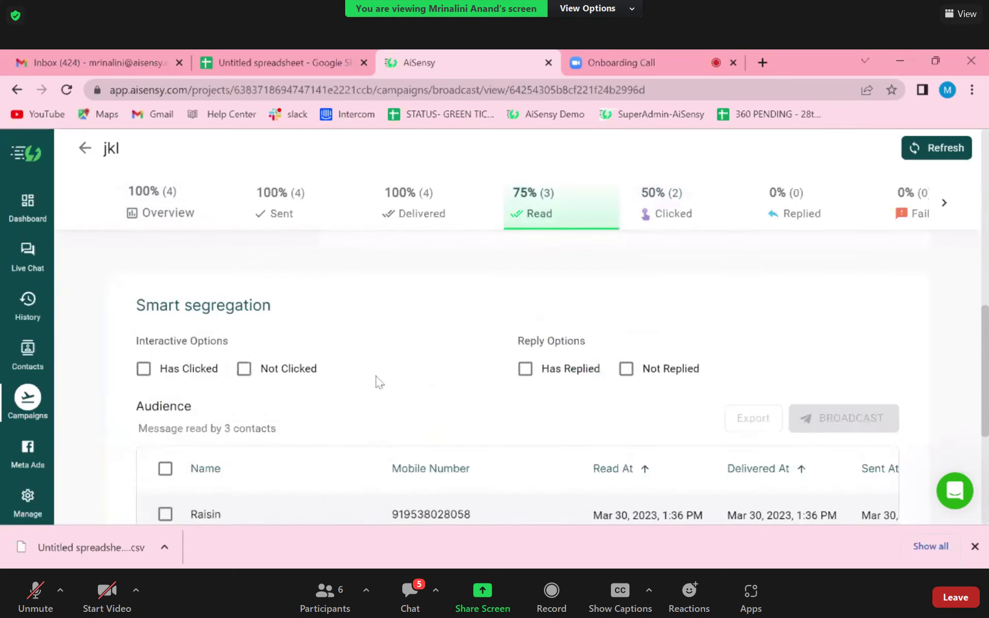
scroll(378, 383, "down", 4)
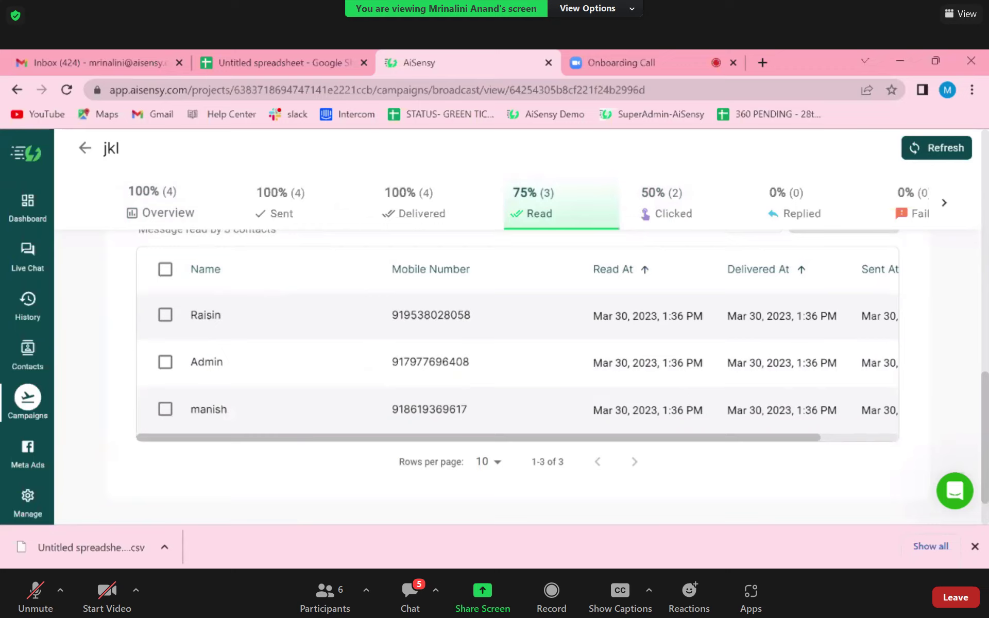
left_click(165, 269)
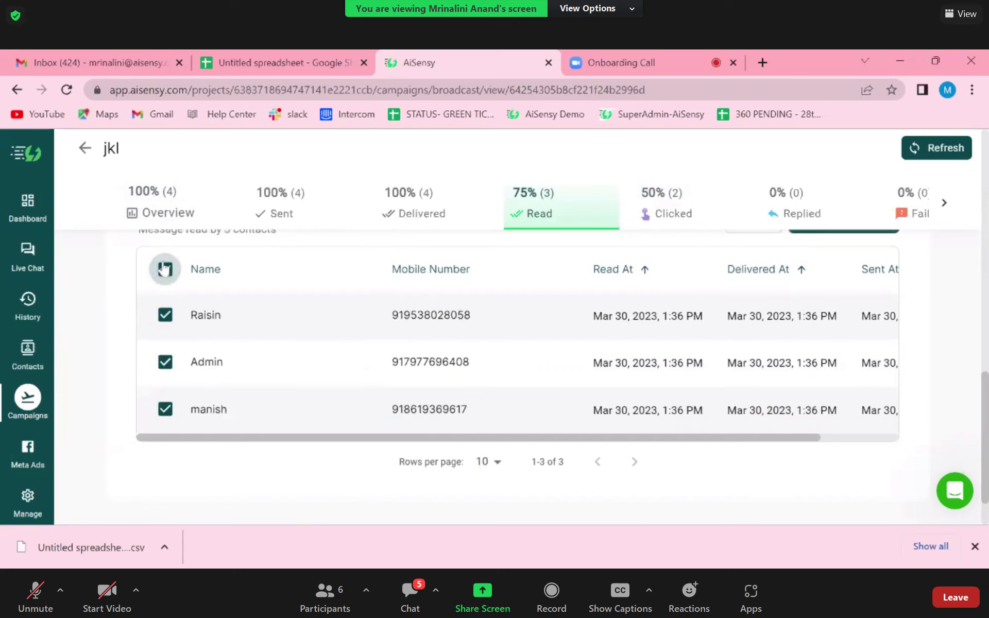
scroll(382, 355, "up", 3)
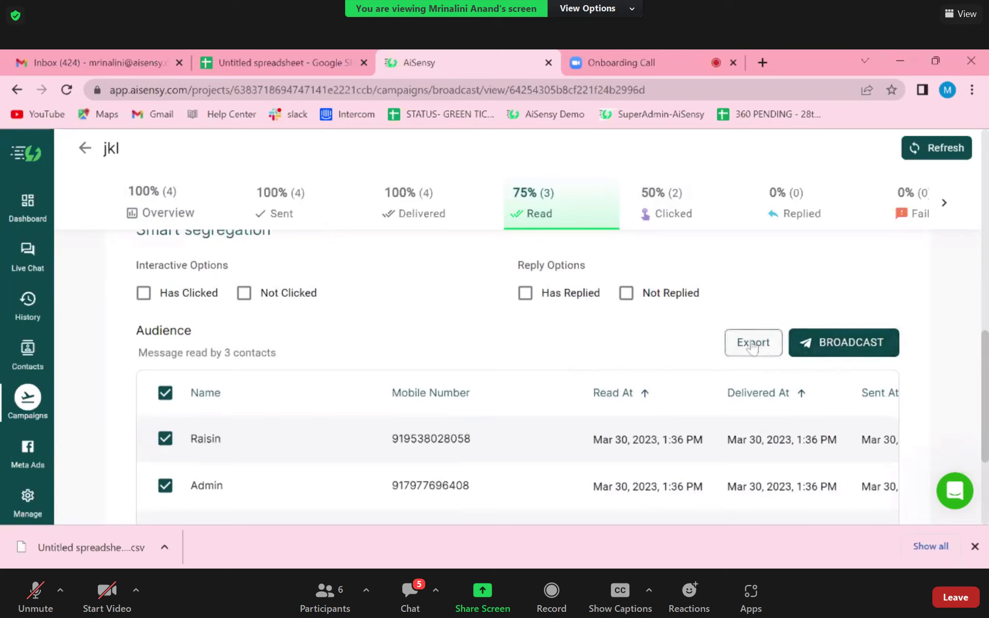
- Return to the Clicked breakdown and select both contacts who clicked the link
left_click(671, 201)
scroll(486, 327, "down", 3)
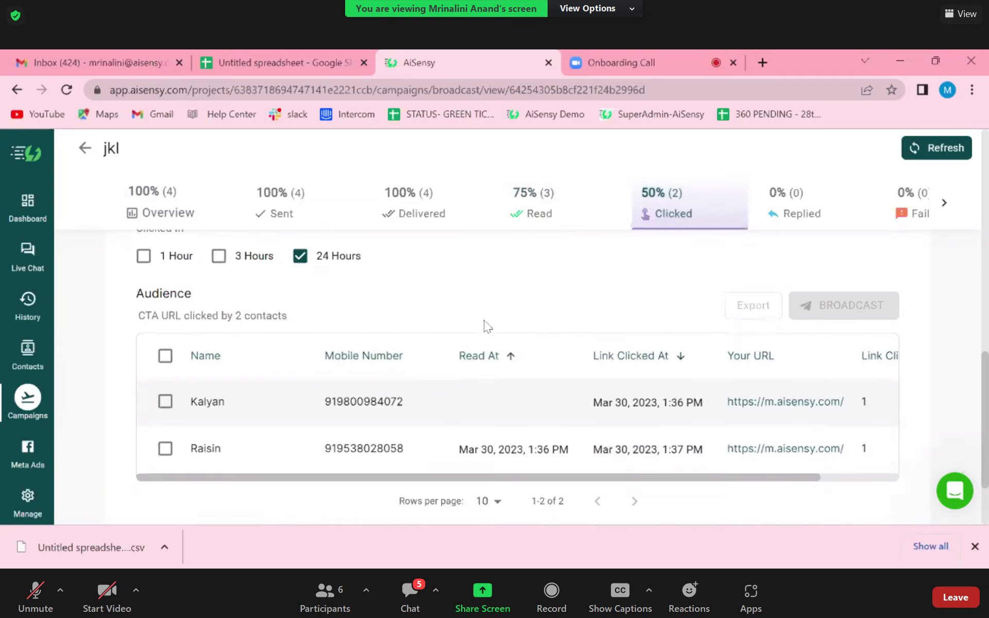
left_click(165, 252)
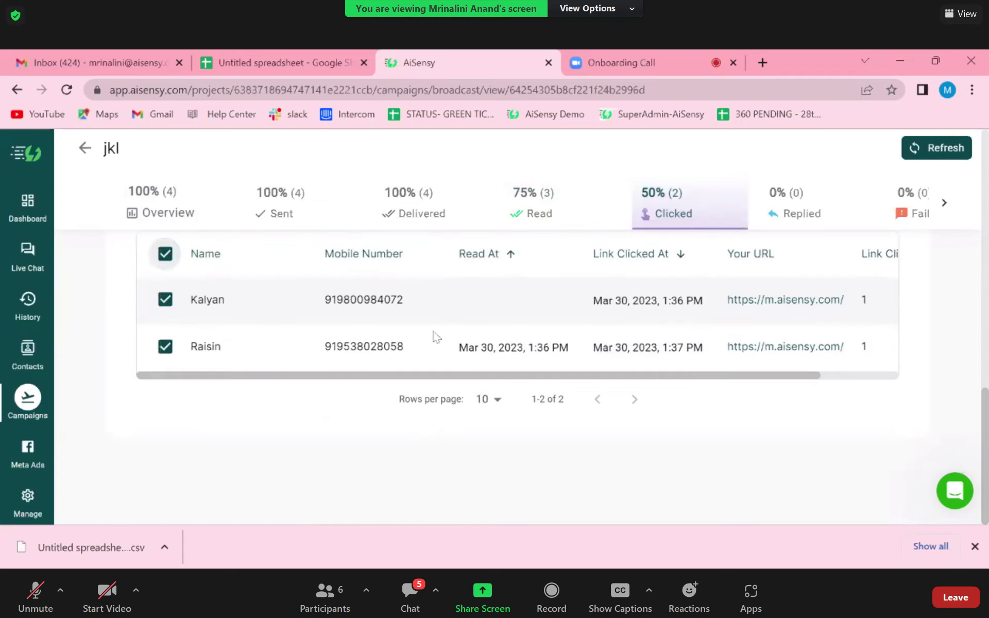
scroll(434, 335, "up", 3)
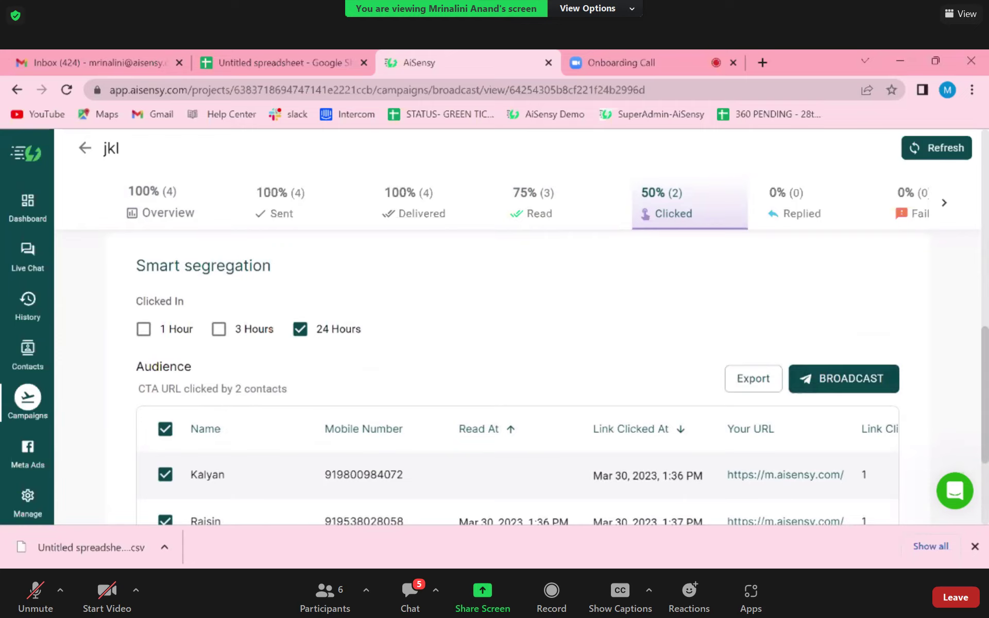
scroll(516, 376, "up", 10)
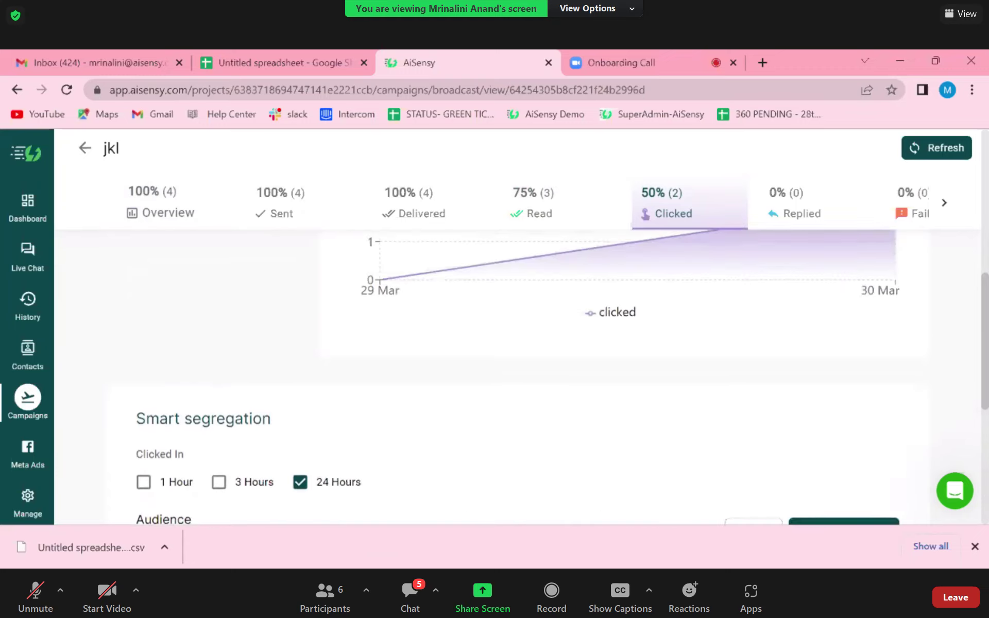
- Post 'done' to everyone in the Zoom meeting chat, then close the chat window
left_click(623, 65)
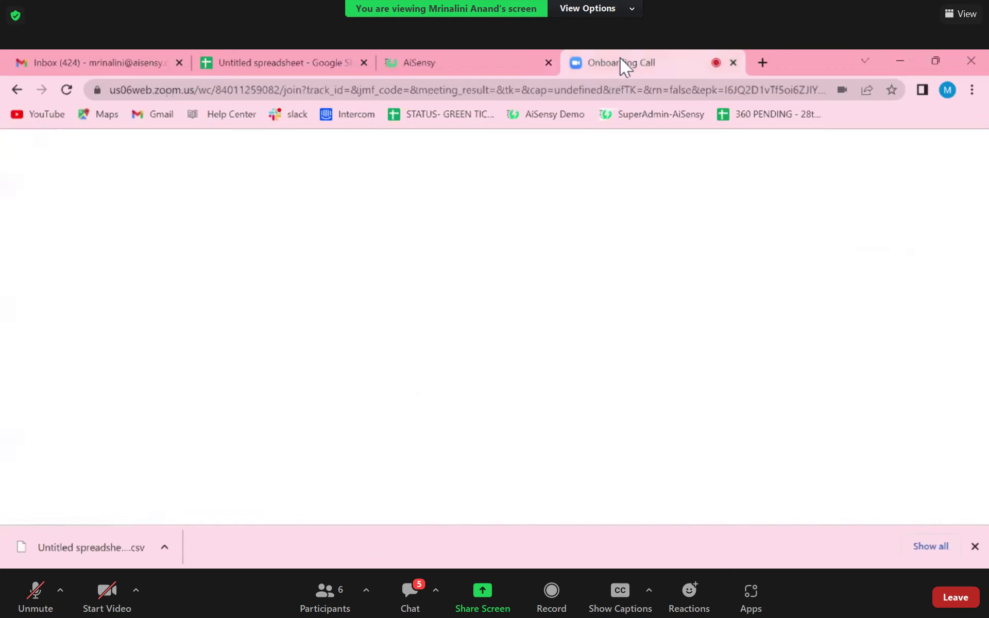
scroll(838, 398, "down", 2)
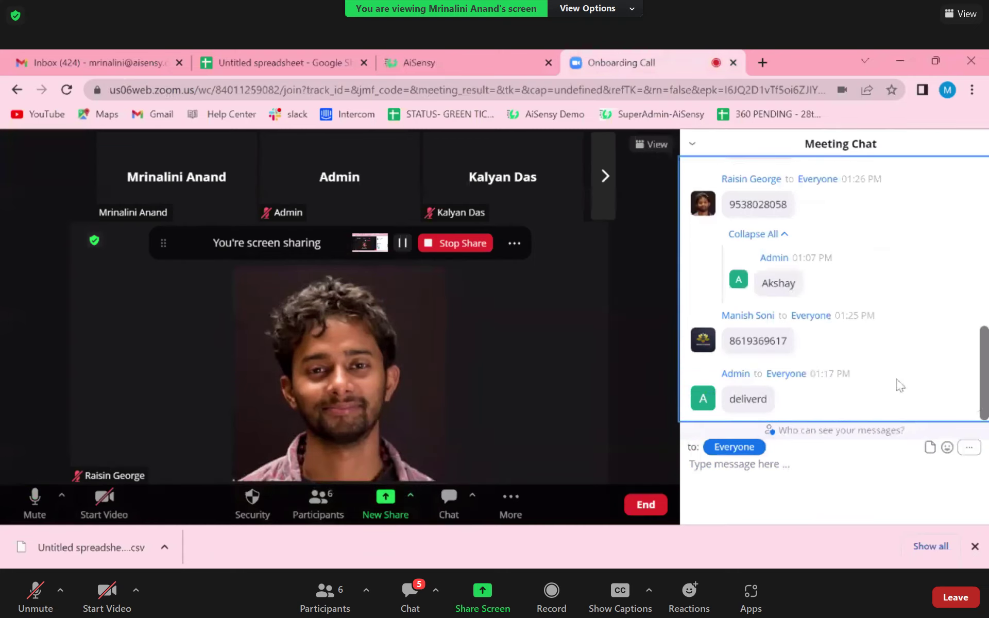
left_click(411, 598)
type("d")
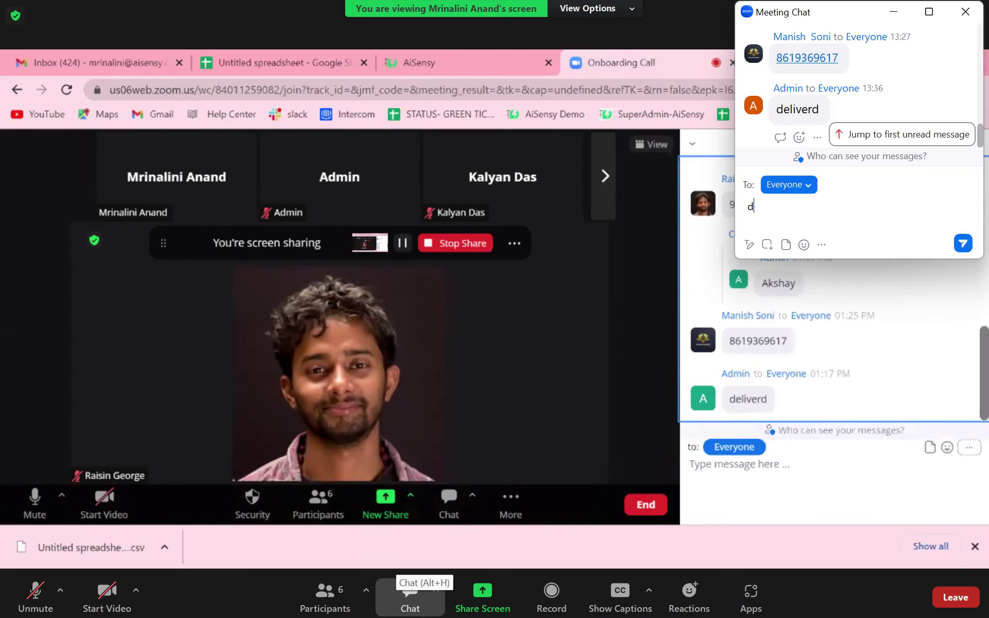
type("one")
key("Return")
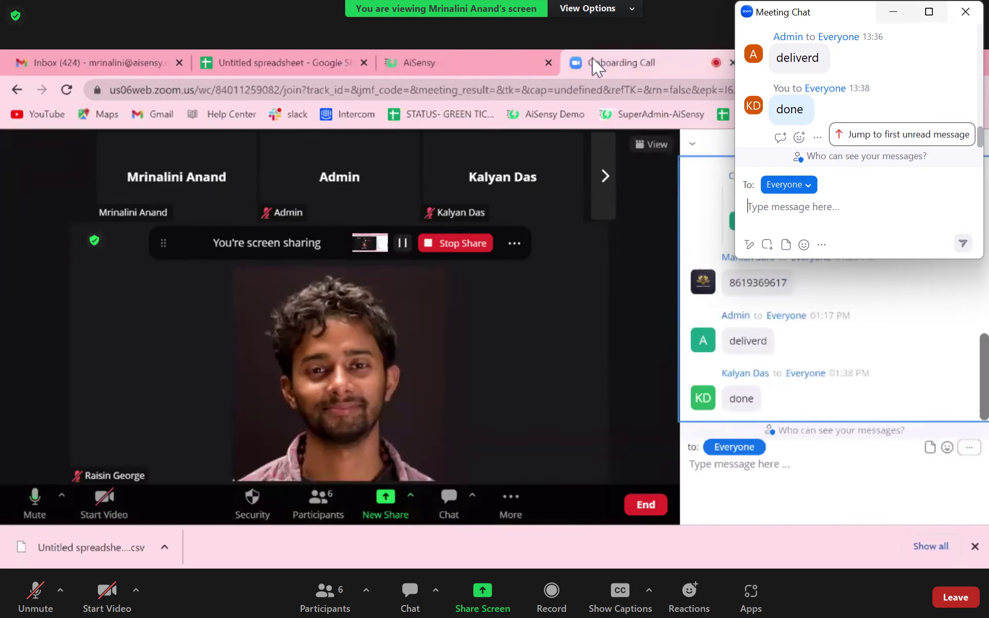
key("alt+F4")
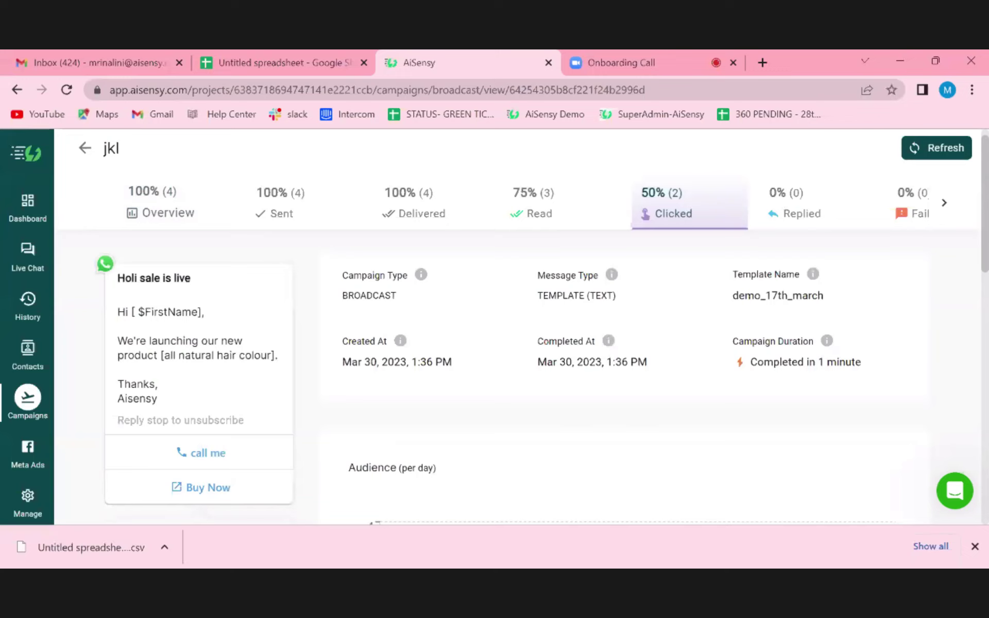
- Open the Live Chat inbox with its 15 active conversations
left_click(27, 251)
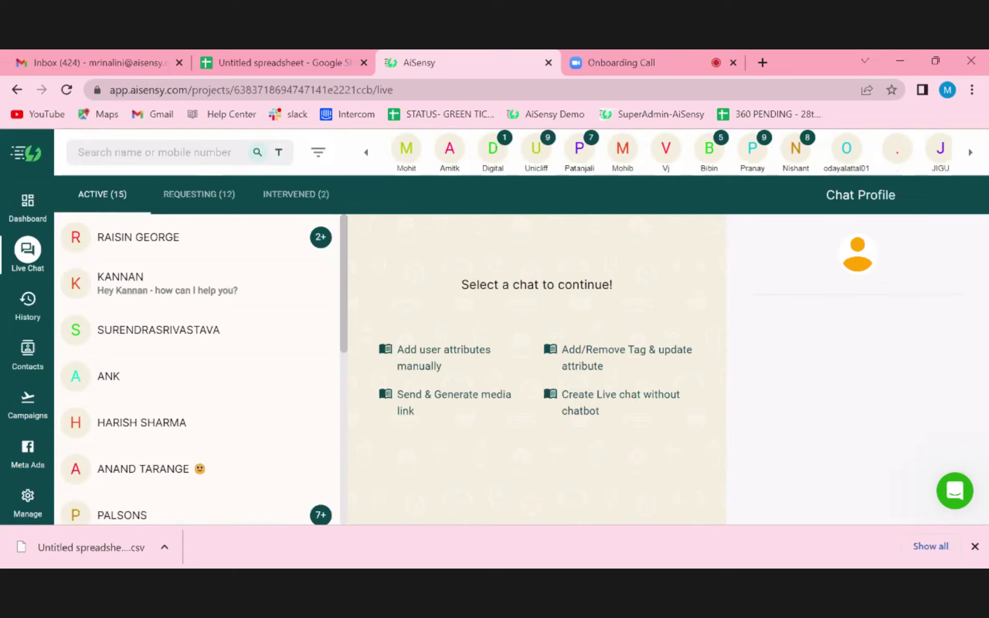
- List requesting chats and open the second contact's conversation about simultaneous user logins
key("super")
key("super")
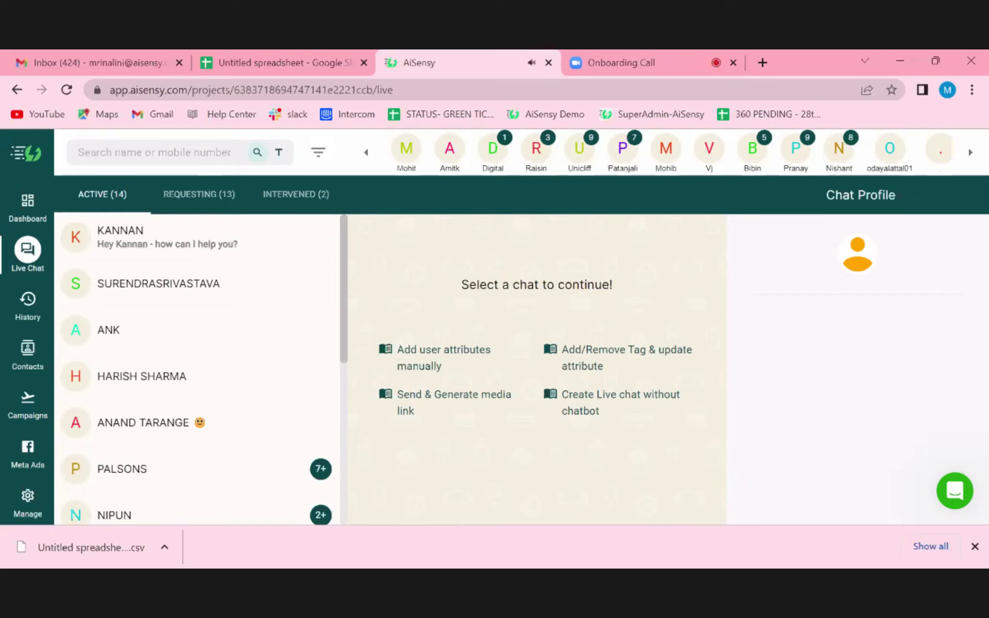
left_click(184, 205)
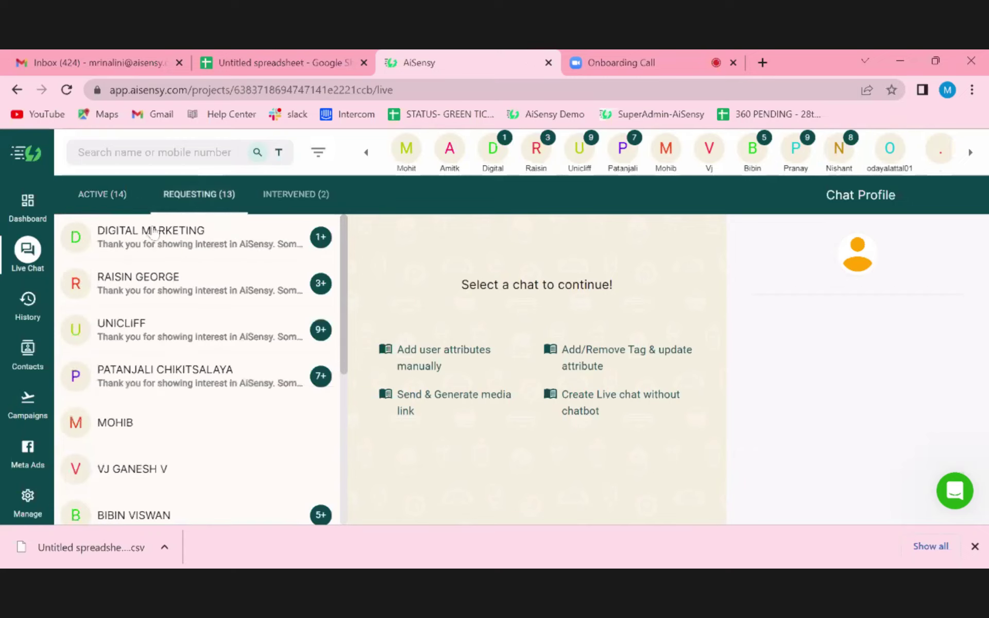
left_click(153, 232)
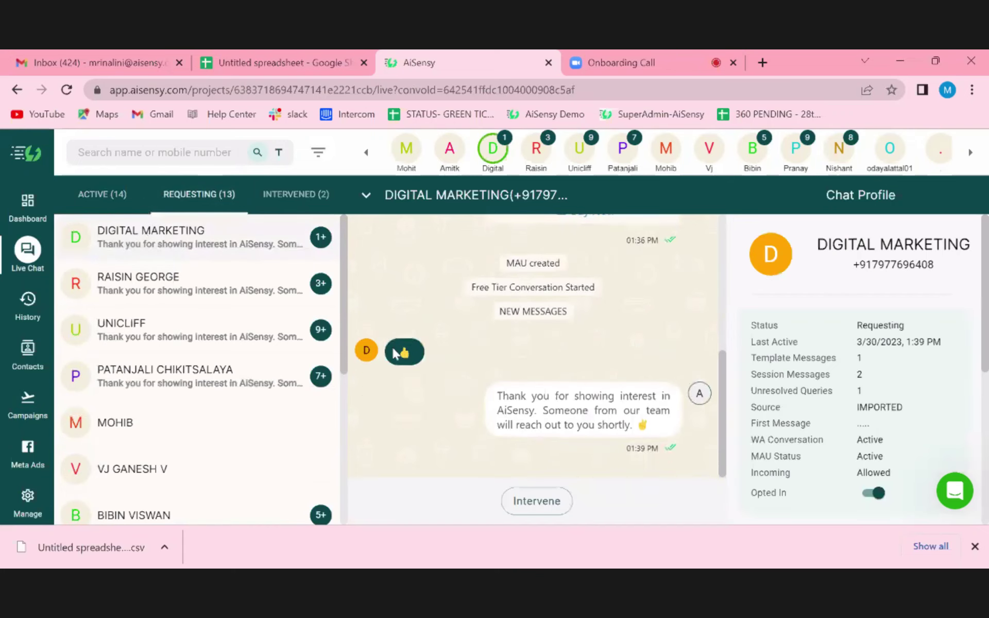
left_click(186, 289)
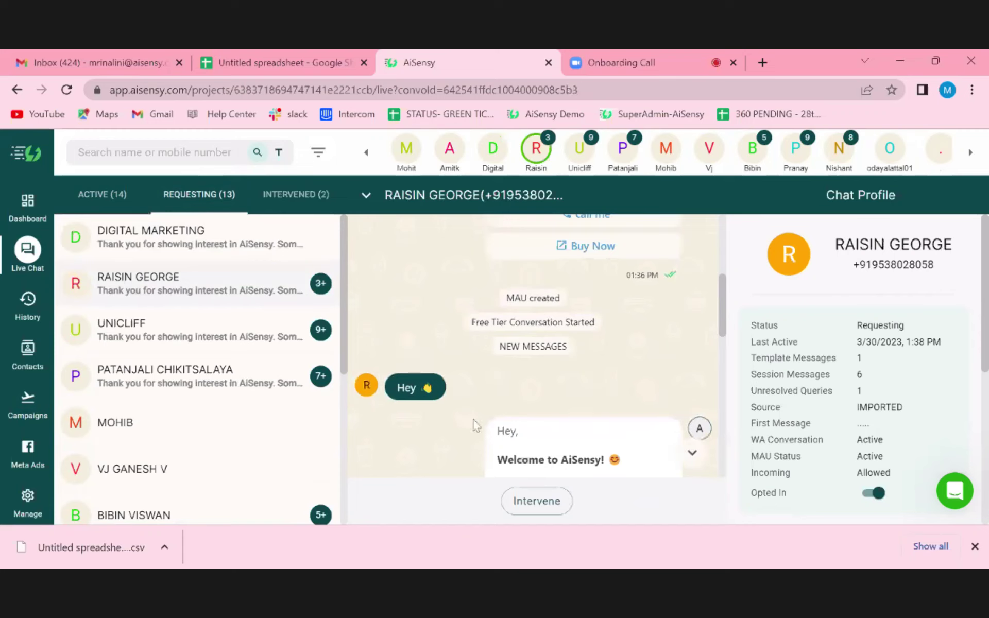
scroll(472, 420, "down", 10)
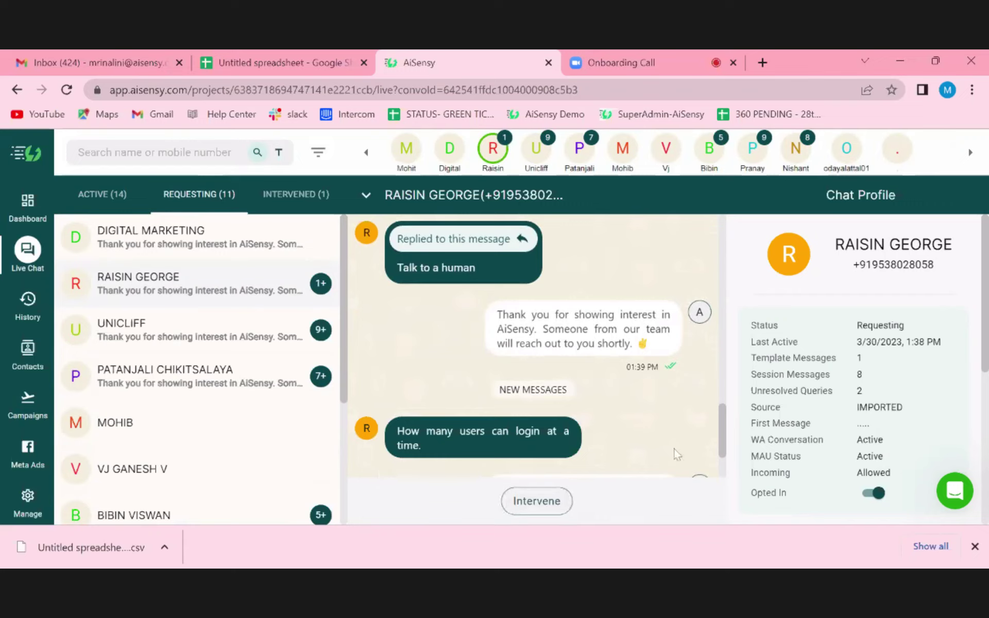
scroll(361, 301, "up", 2)
scroll(361, 301, "down", 4)
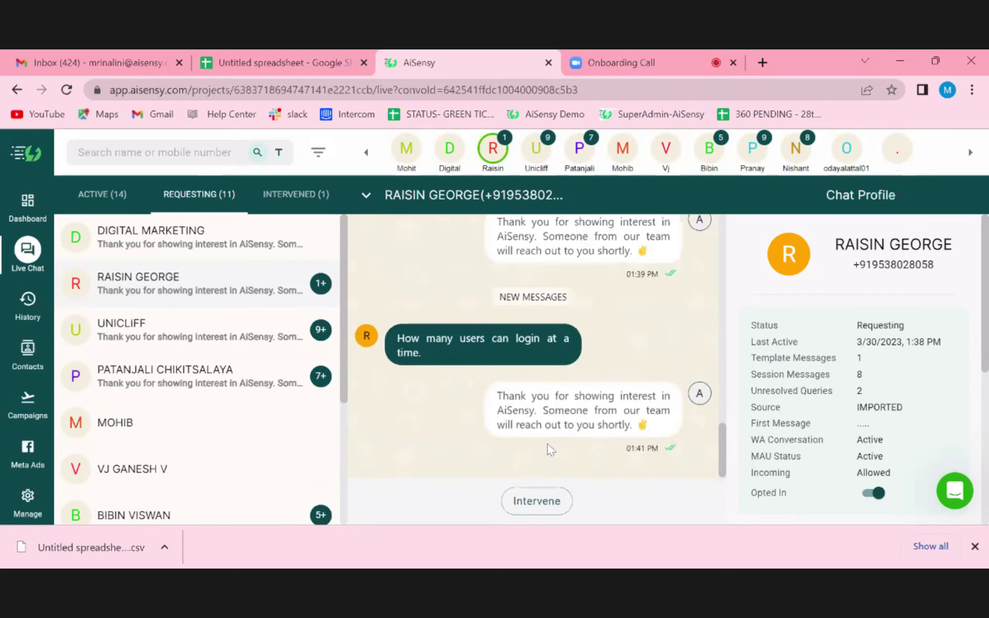
- Intervene in the chat and send the 123 template with {{1}} filled as hey
left_click(547, 501)
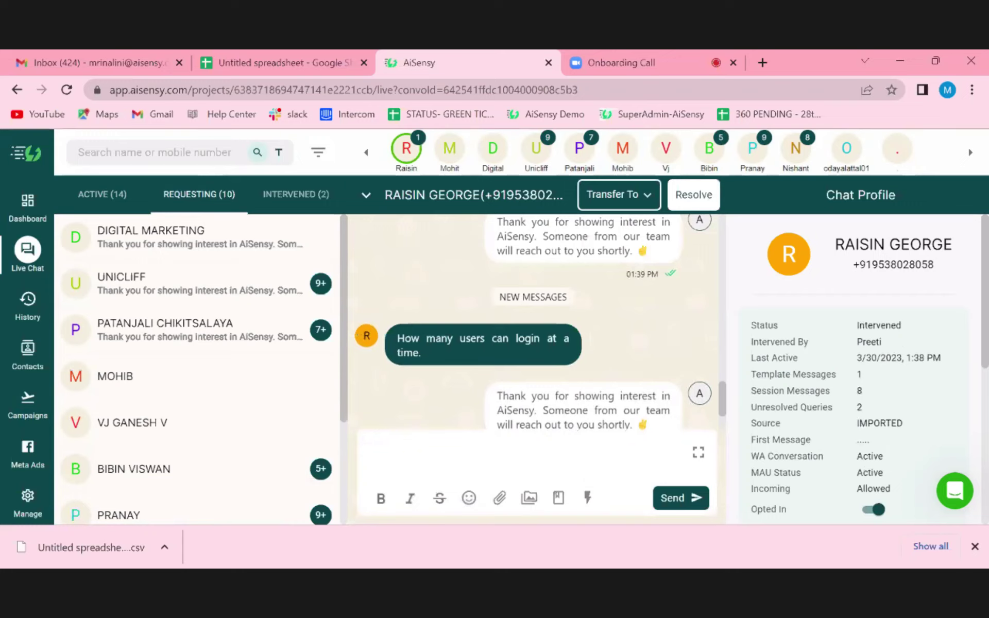
type("/")
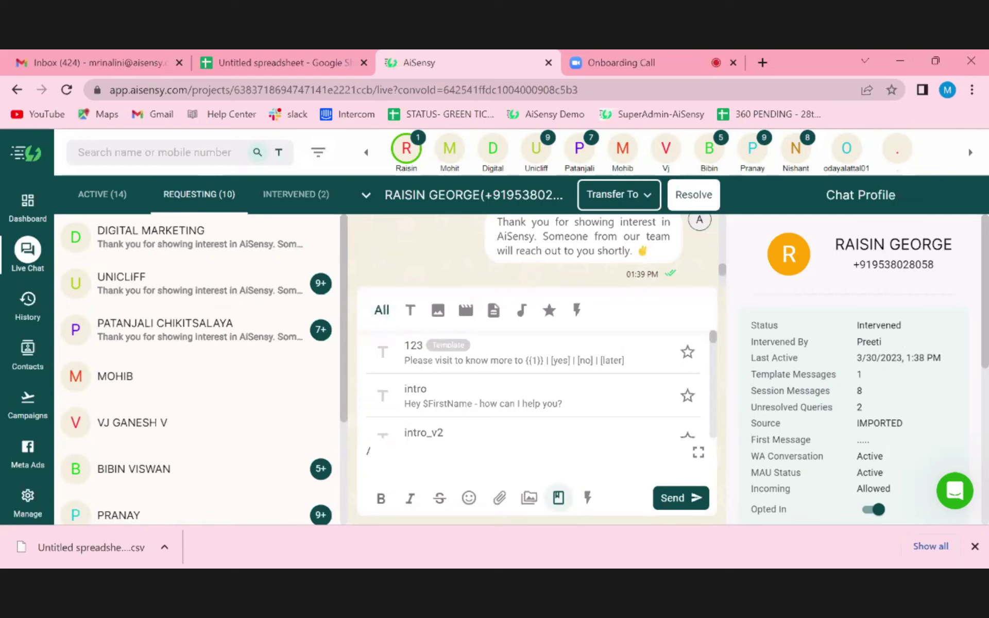
left_click(634, 206)
left_click(445, 352)
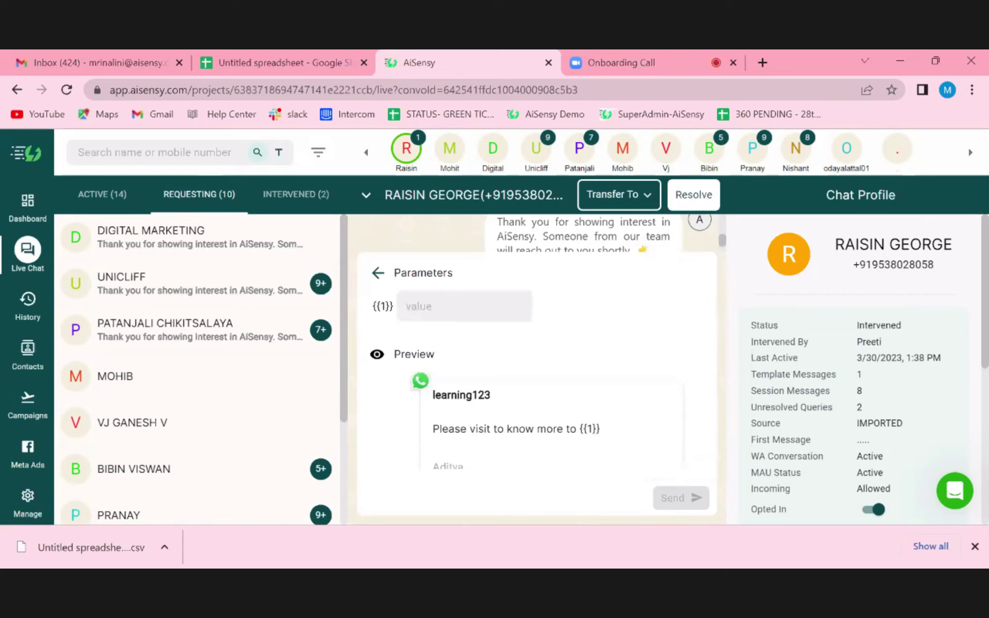
type("hey")
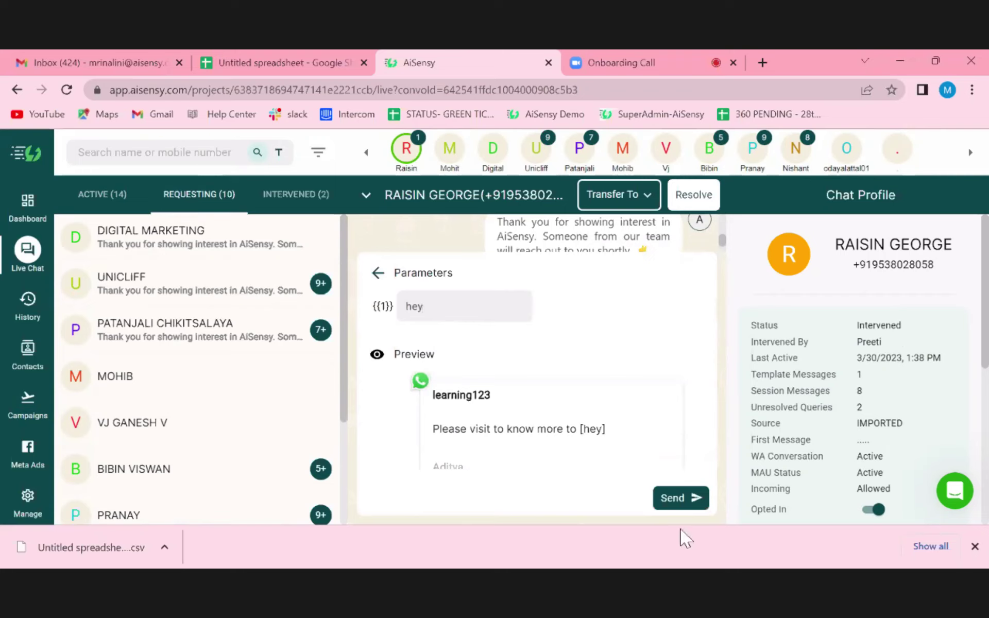
left_click(675, 497)
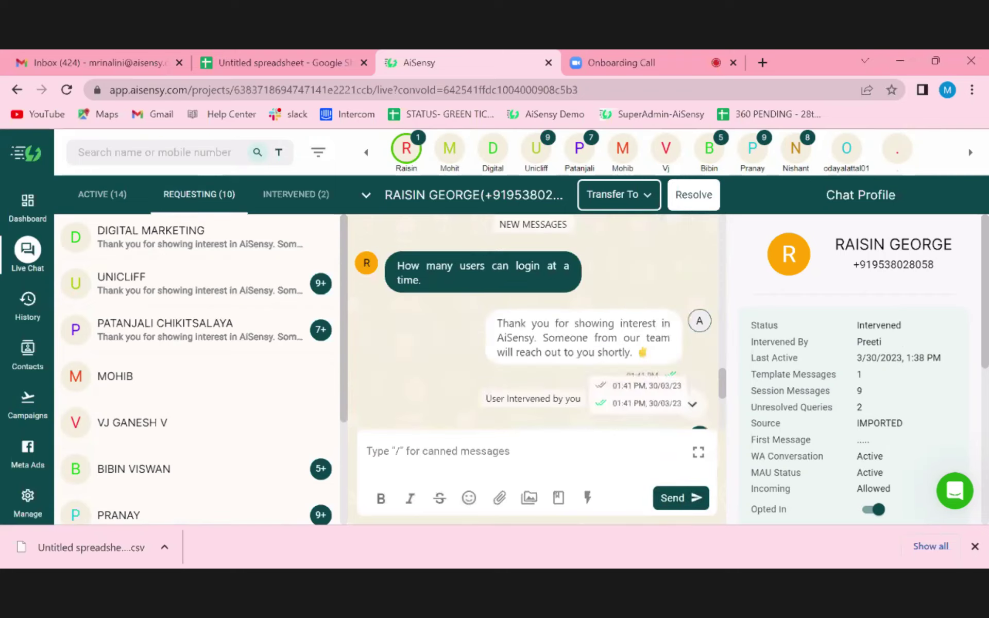
- Resolve the current chat, list the 14 active chats, and scroll the profile to Customer Journey
left_click(691, 197)
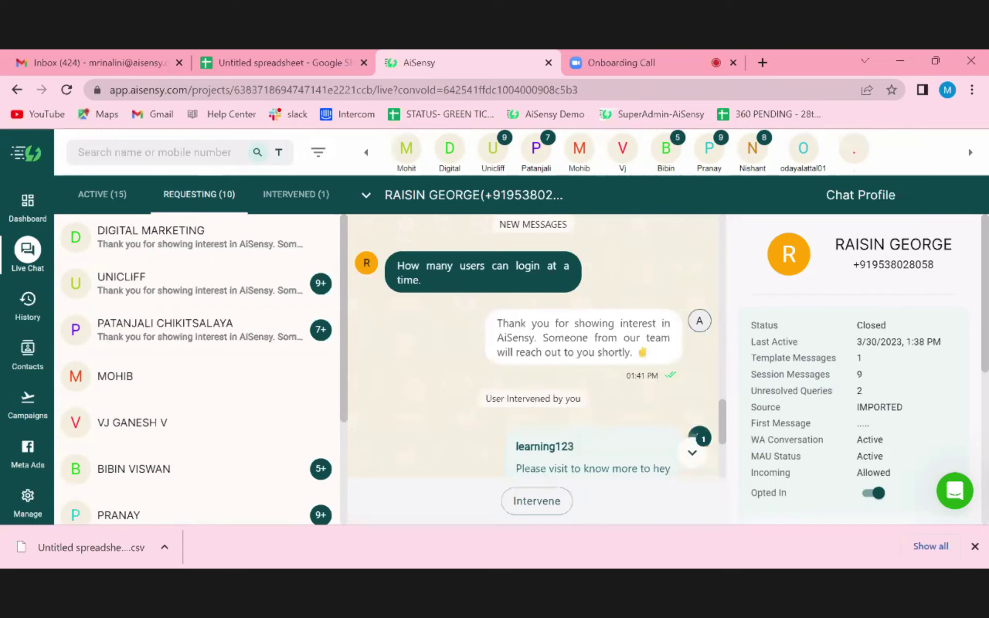
left_click(91, 194)
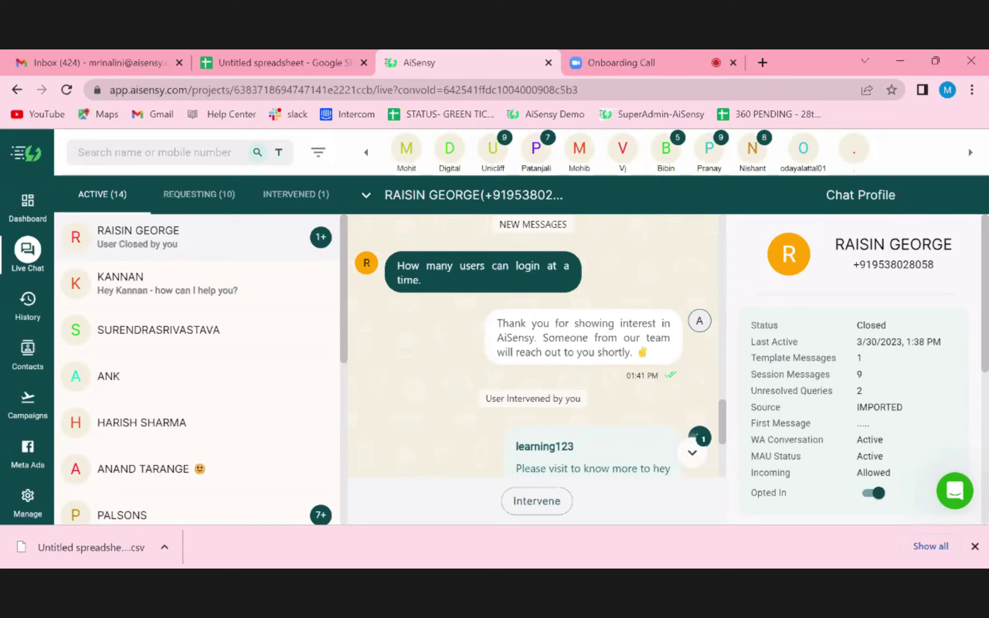
scroll(805, 407, "down", 1)
scroll(805, 407, "down", 2)
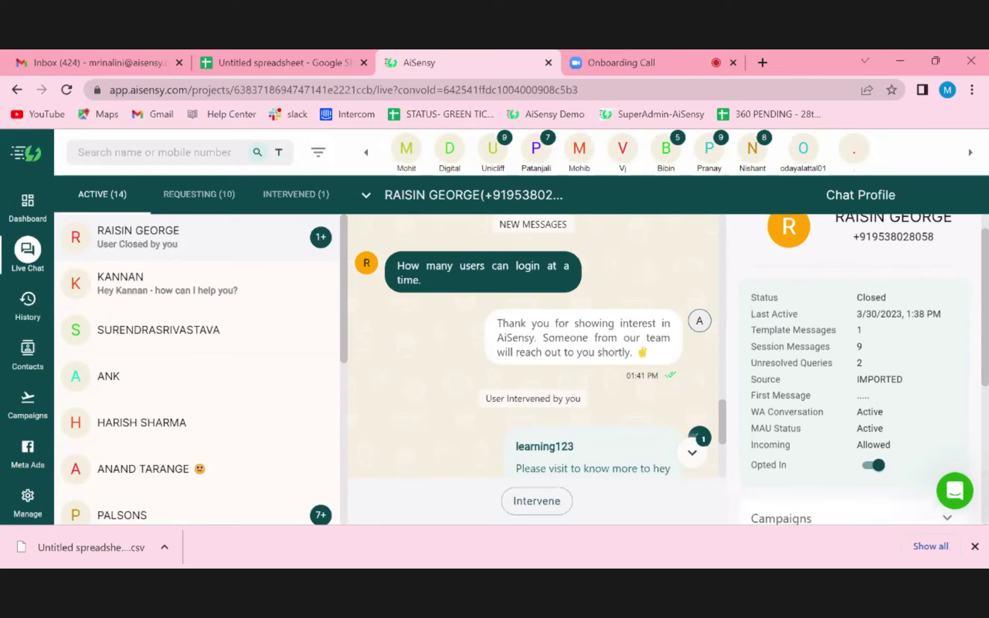
scroll(786, 497, "down", 1)
scroll(786, 498, "down", 5)
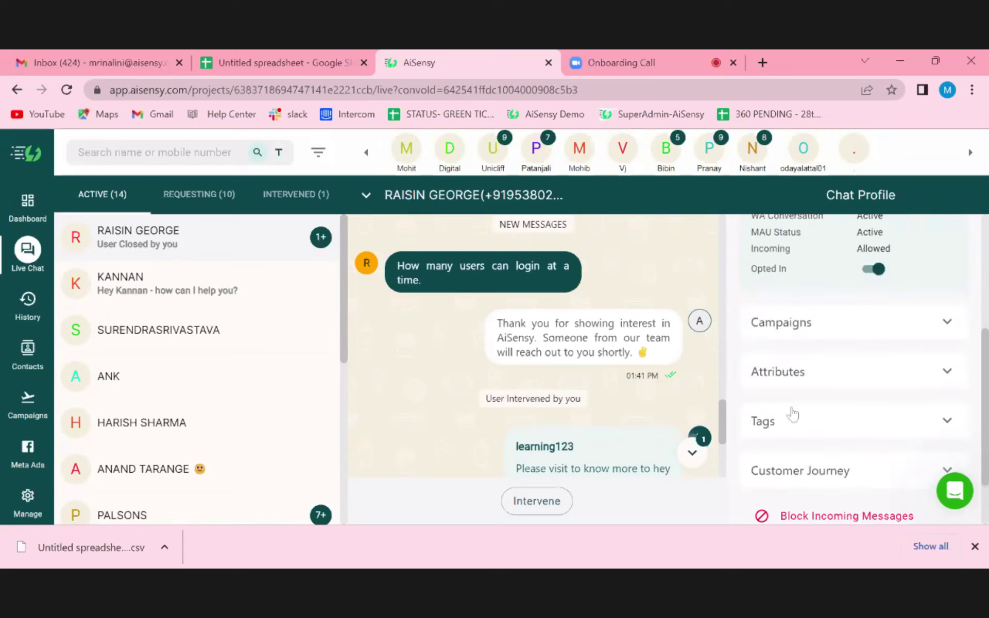
- Expand Tags and try adding new tag 'imp'; dismiss the tag-limit error and clear the name
left_click(820, 419)
scroll(821, 421, "down", 2)
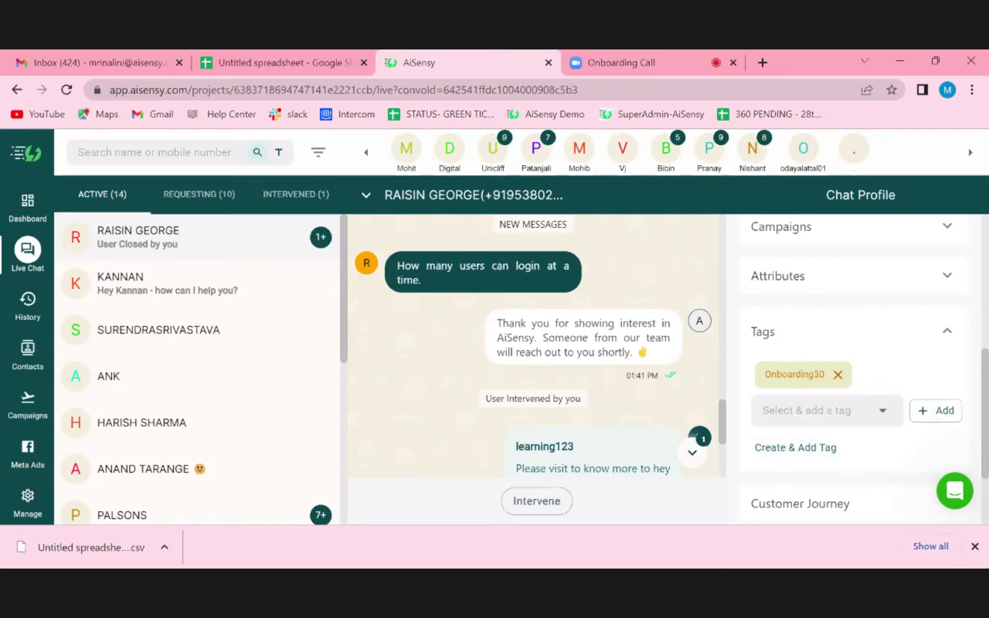
left_click(806, 448)
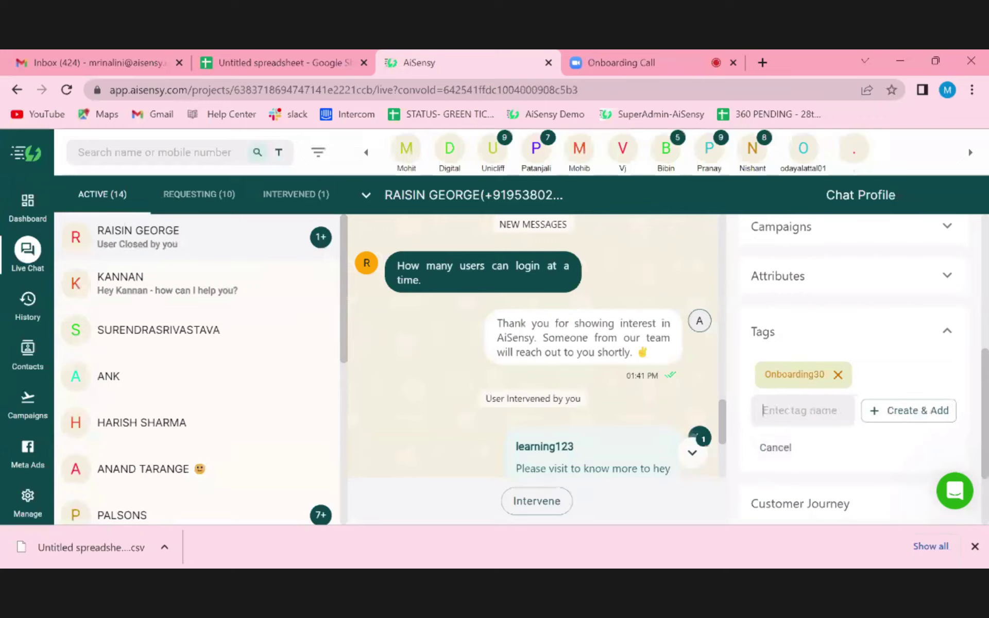
type("imp.")
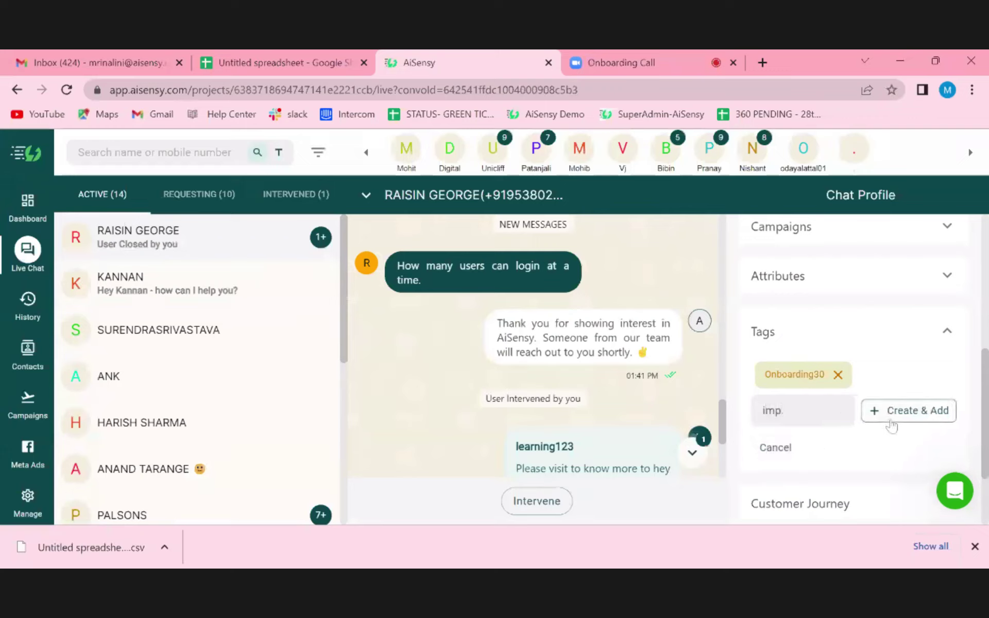
left_click(896, 418)
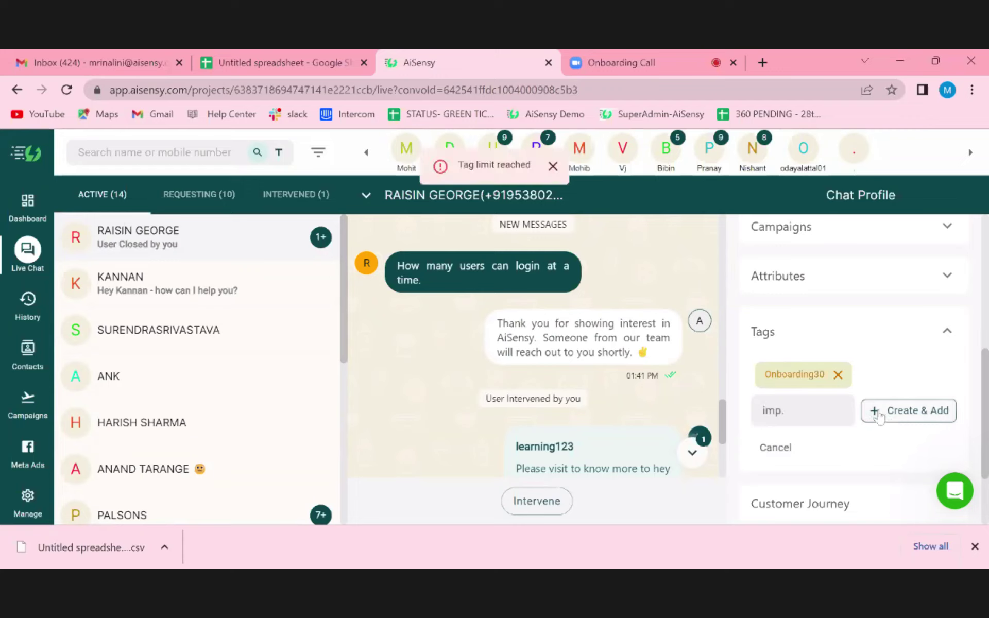
left_click(874, 417)
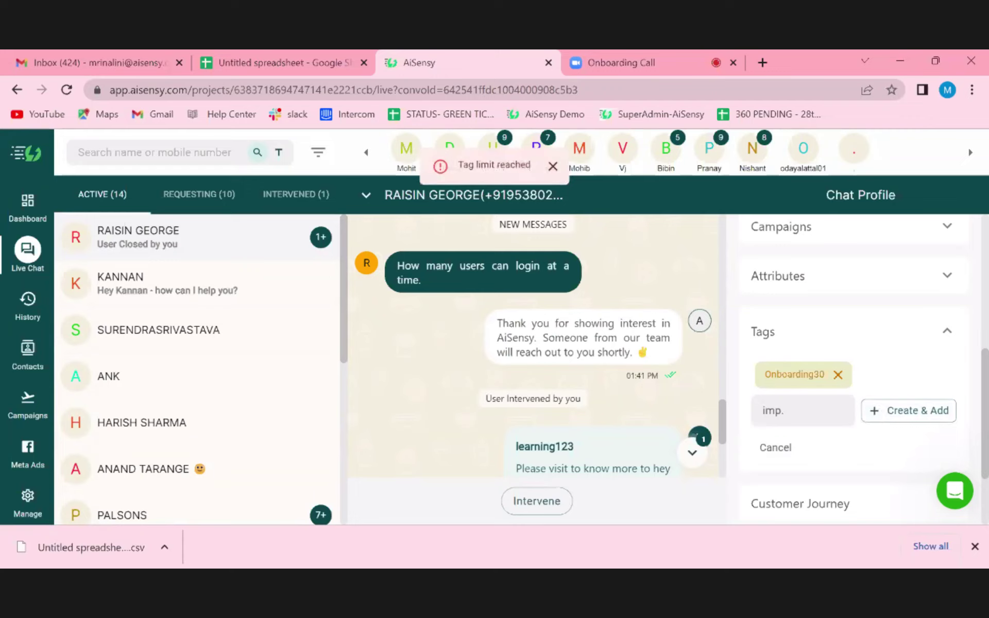
left_click(552, 166)
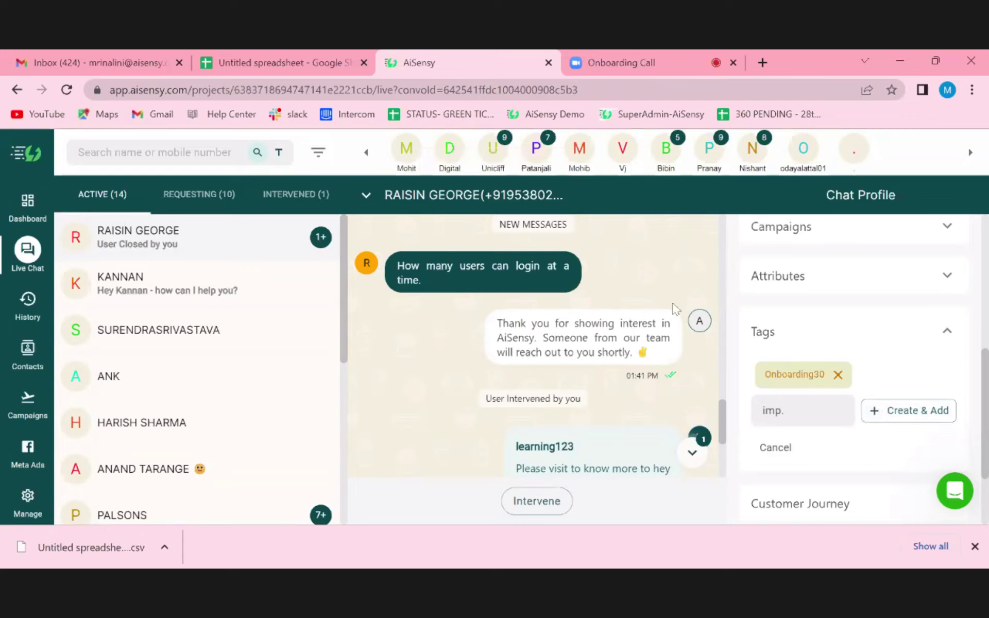
key("BackSpace")
key("BackSpace")
key("BackSpace")
- Expand Attributes, enter then erase 345678 in DOB, and save with every field blank
left_click(870, 275)
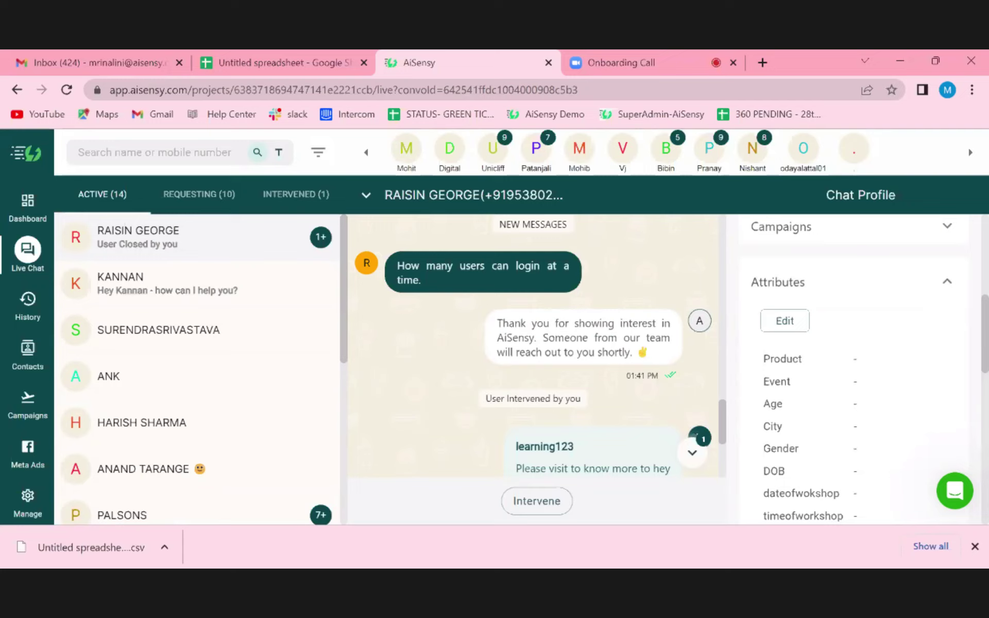
scroll(860, 371, "down", 1)
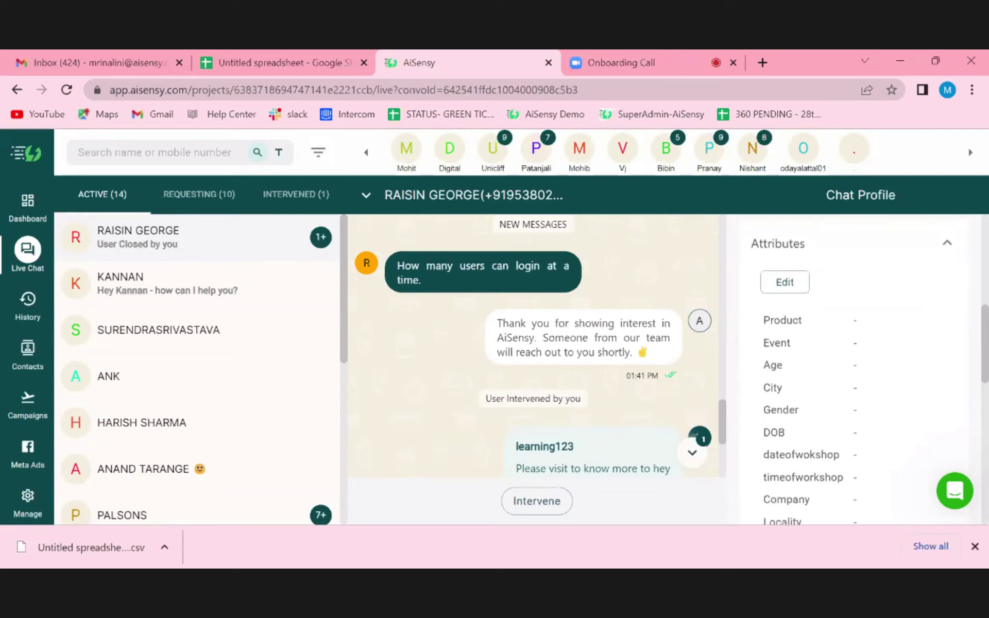
left_click(773, 283)
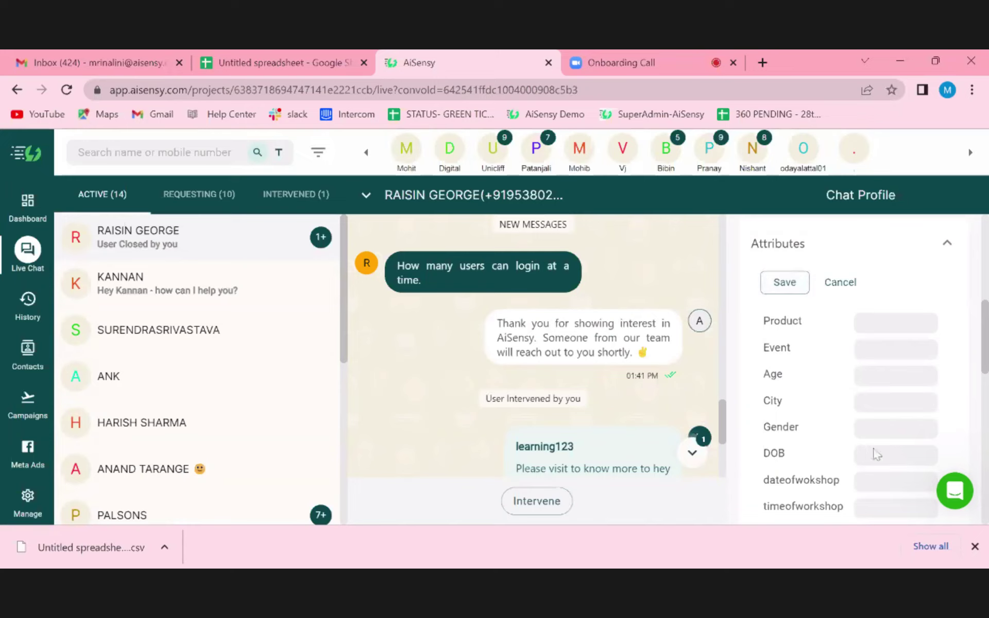
type("345678")
key("BackSpace")
key("BackSpace")
key("BackSpace")
key("BackSpace")
key("BackSpace")
key("BackSpace")
left_click(781, 283)
scroll(801, 417, "down", 10)
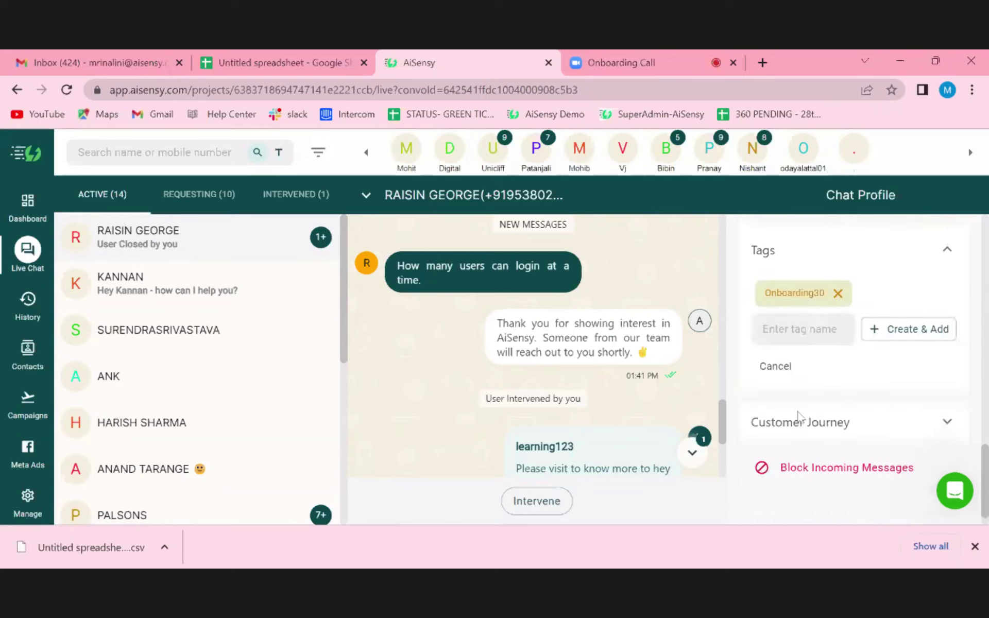
scroll(800, 417, "up", 4)
scroll(852, 371, "up", 4)
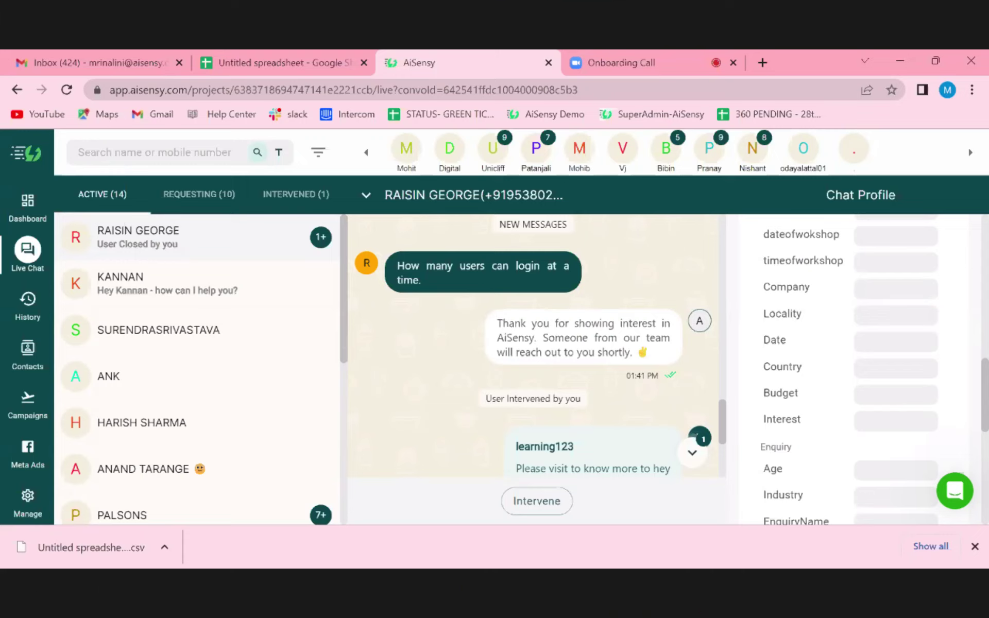
scroll(845, 398, "down", 10)
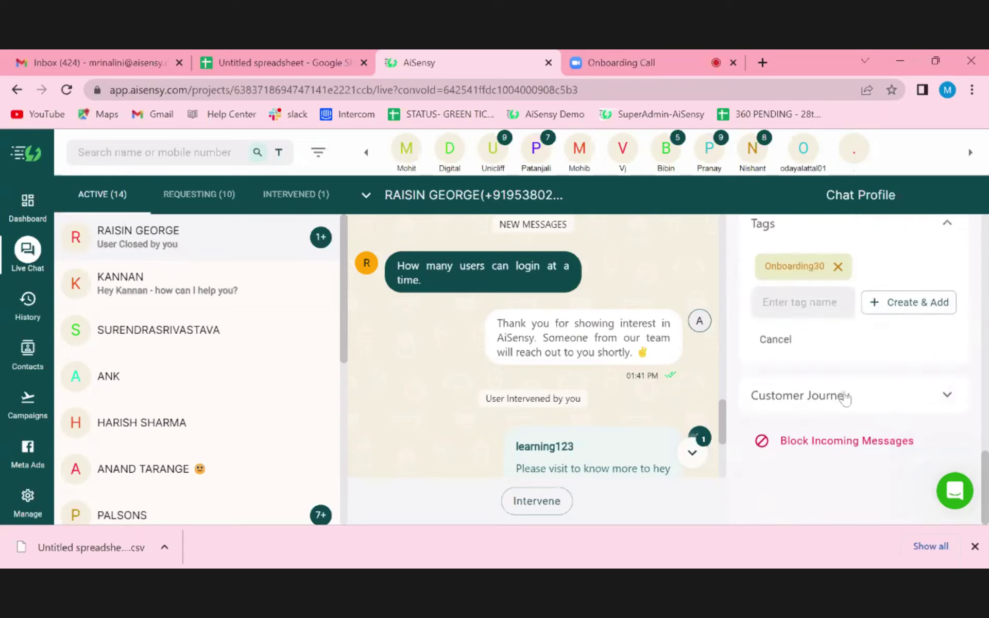
- Expand Customer Journey and review events from user creation through intervention to the 01:42 PM closure
left_click(846, 398)
scroll(846, 399, "down", 2)
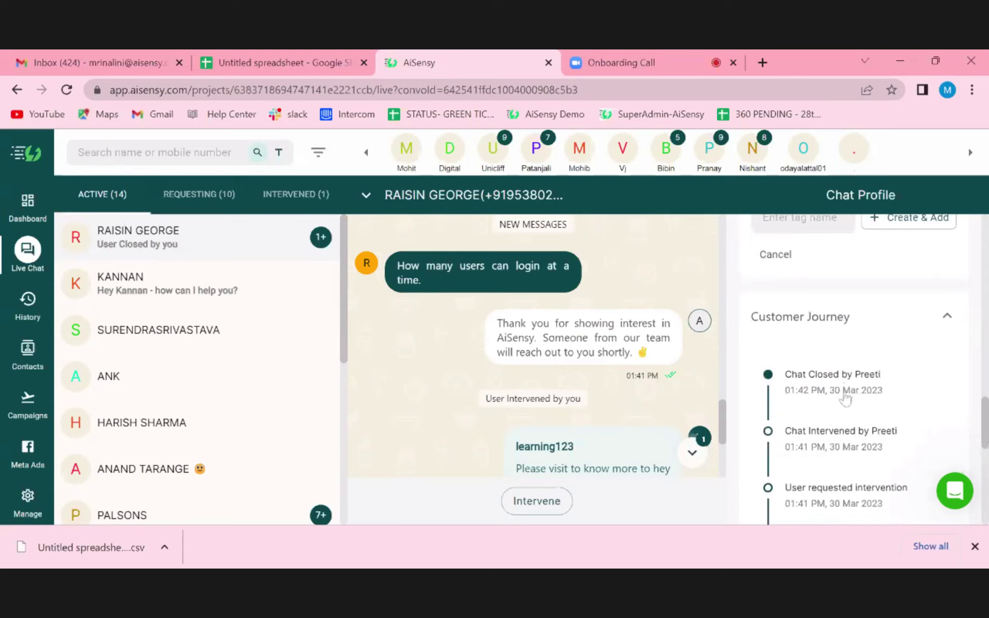
scroll(846, 398, "down", 6)
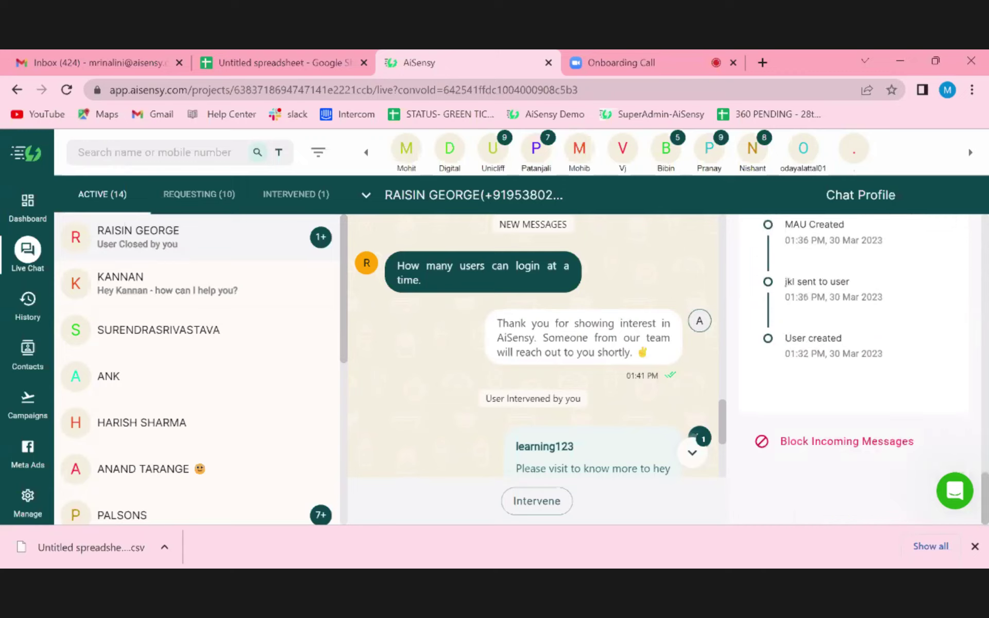
scroll(886, 356, "up", 1)
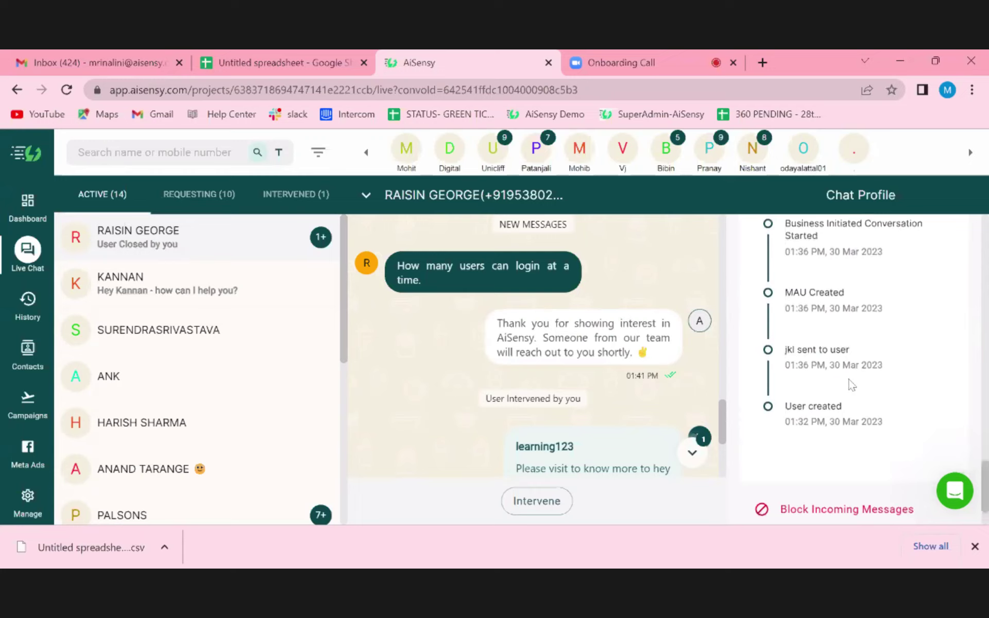
scroll(857, 364, "up", 1)
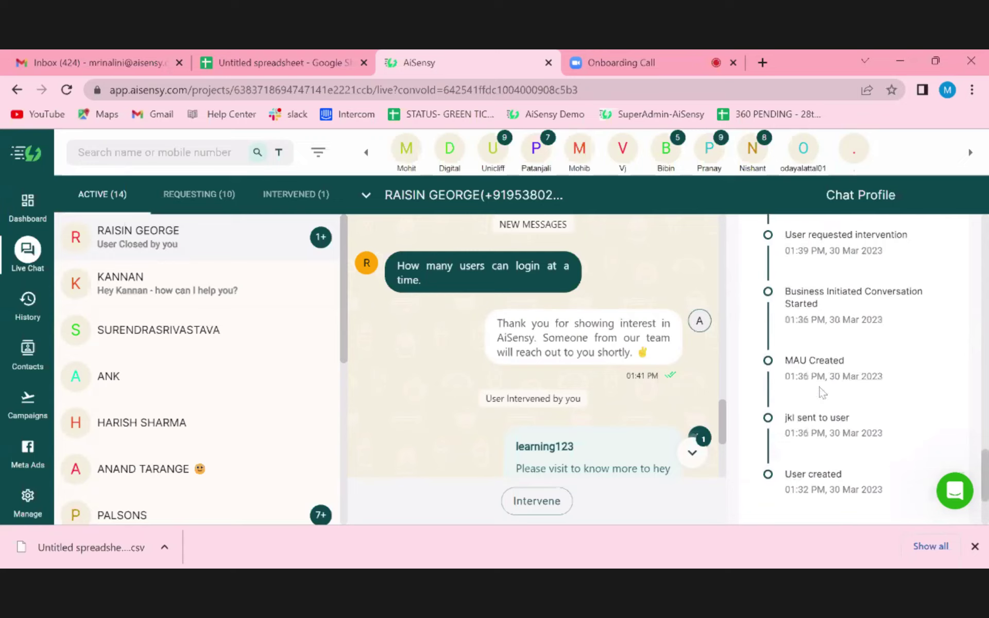
scroll(821, 396, "up", 1)
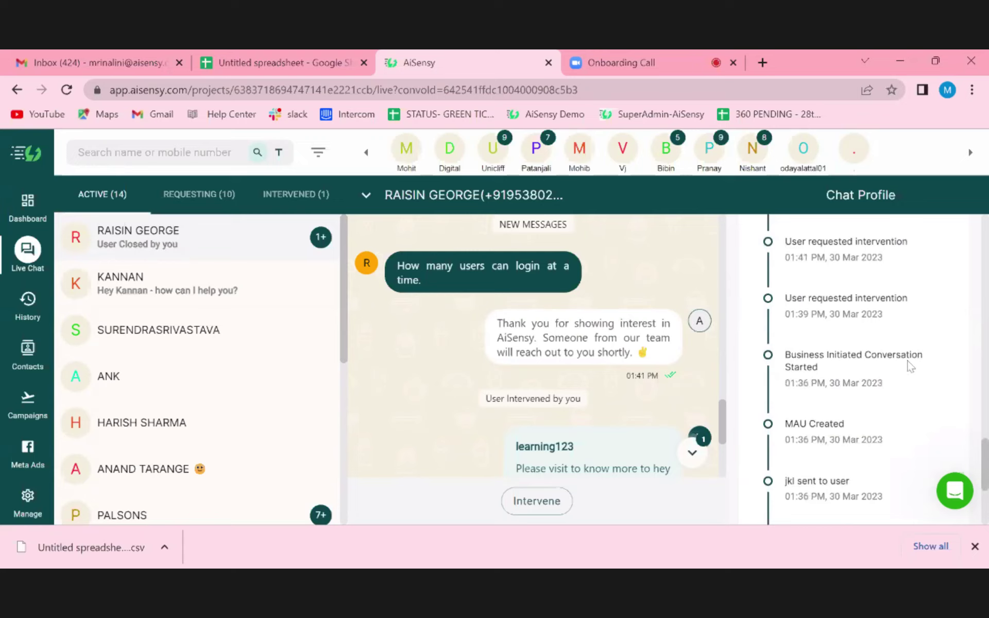
scroll(904, 366, "up", 1)
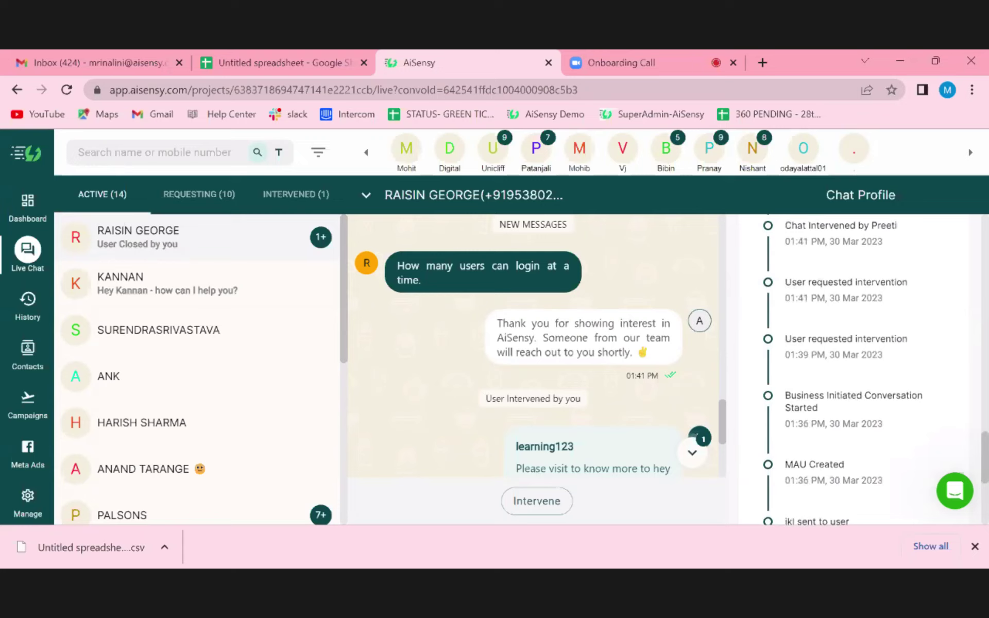
scroll(854, 361, "up", 4)
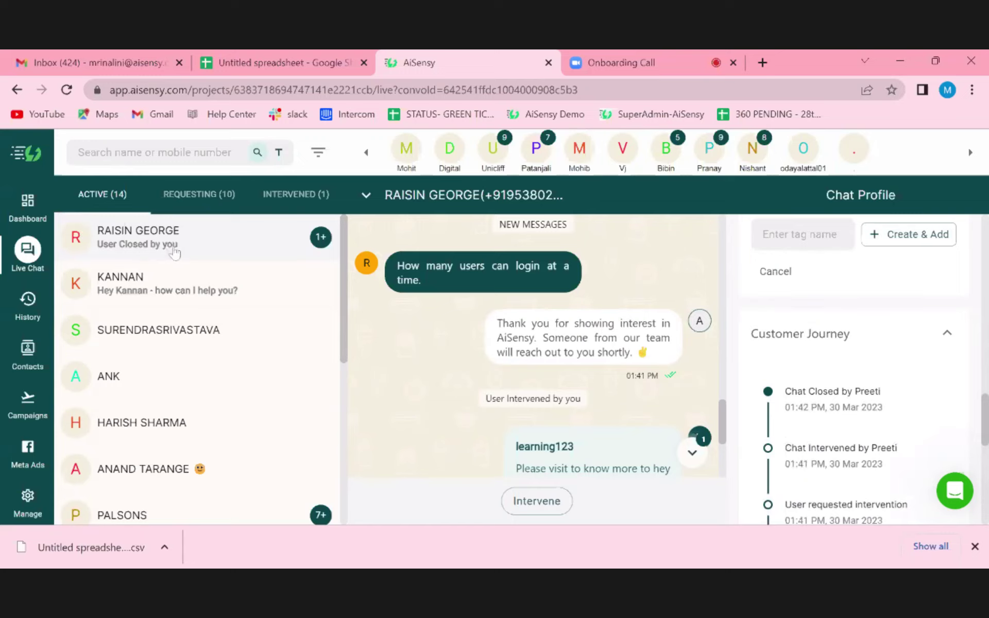
- Open the first History conversation with the 'Holi sale is live' template, then open and close the template picker
left_click(19, 322)
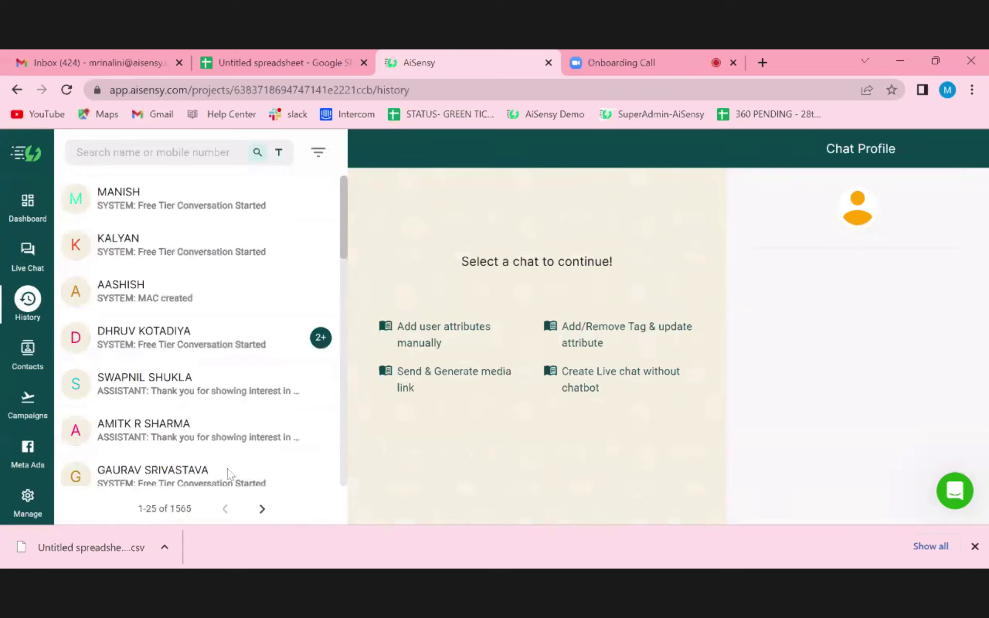
left_click(170, 199)
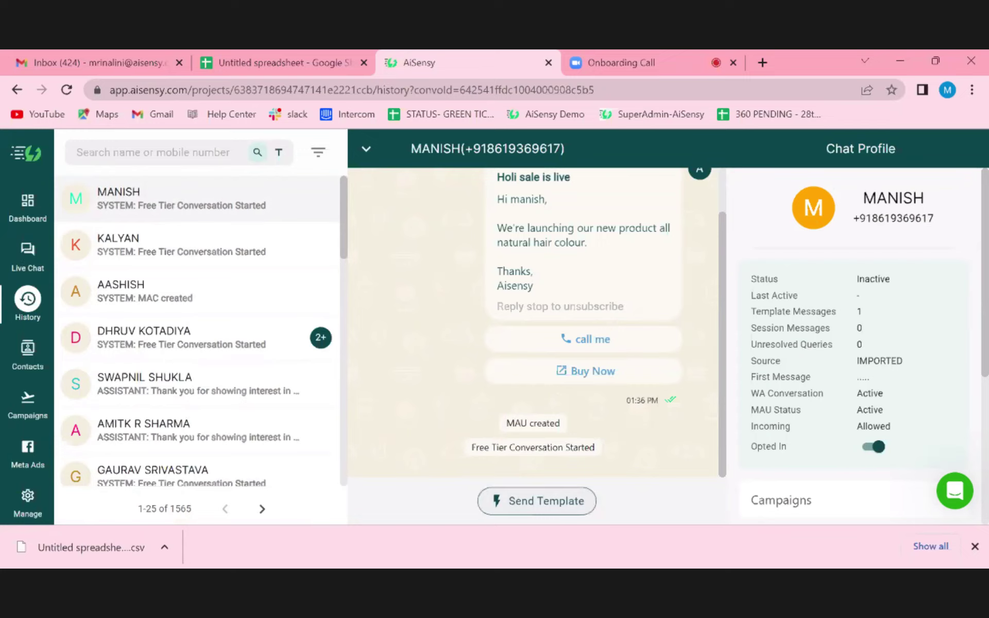
left_click(537, 501)
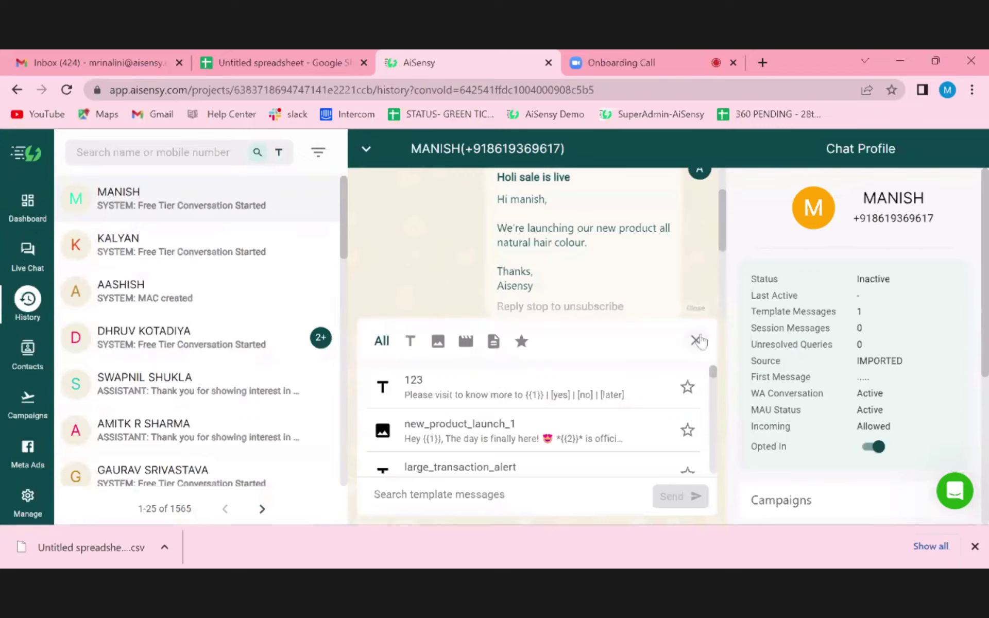
left_click(696, 340)
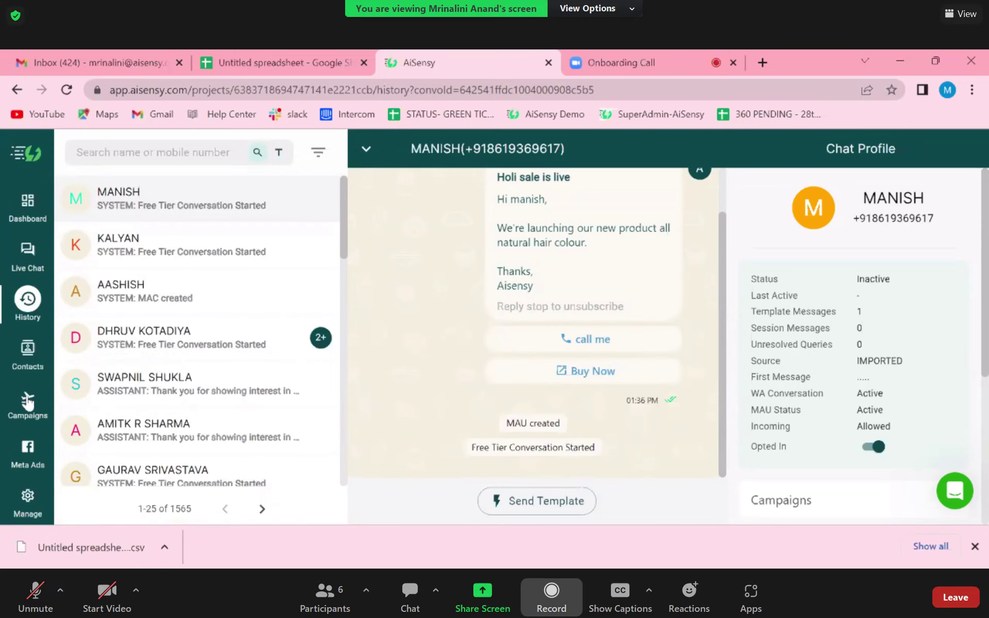
- Send the message 'done' to everyone in the Zoom meeting chat
left_click(410, 592)
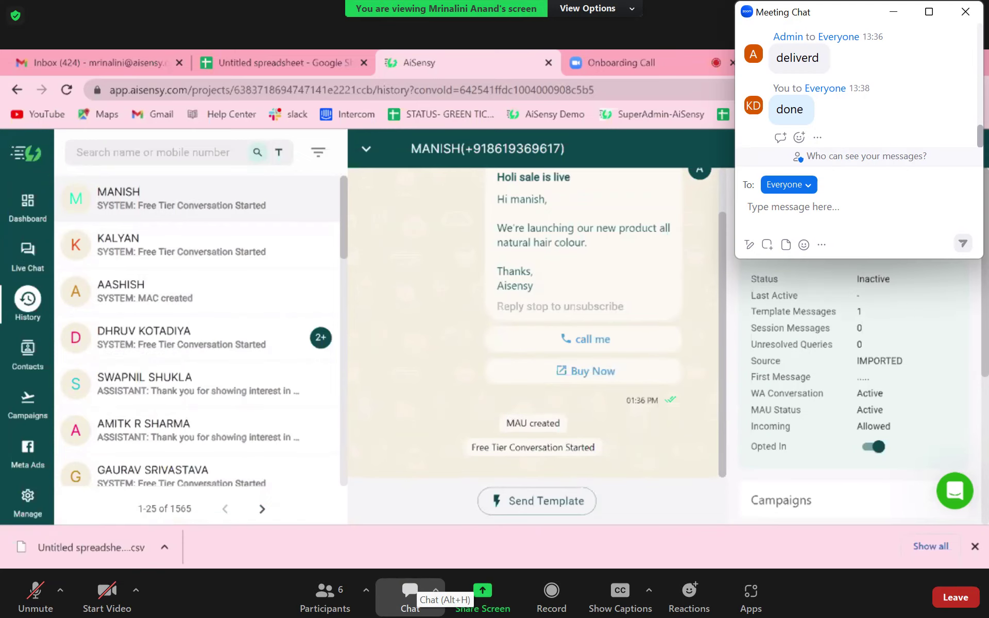
type("done")
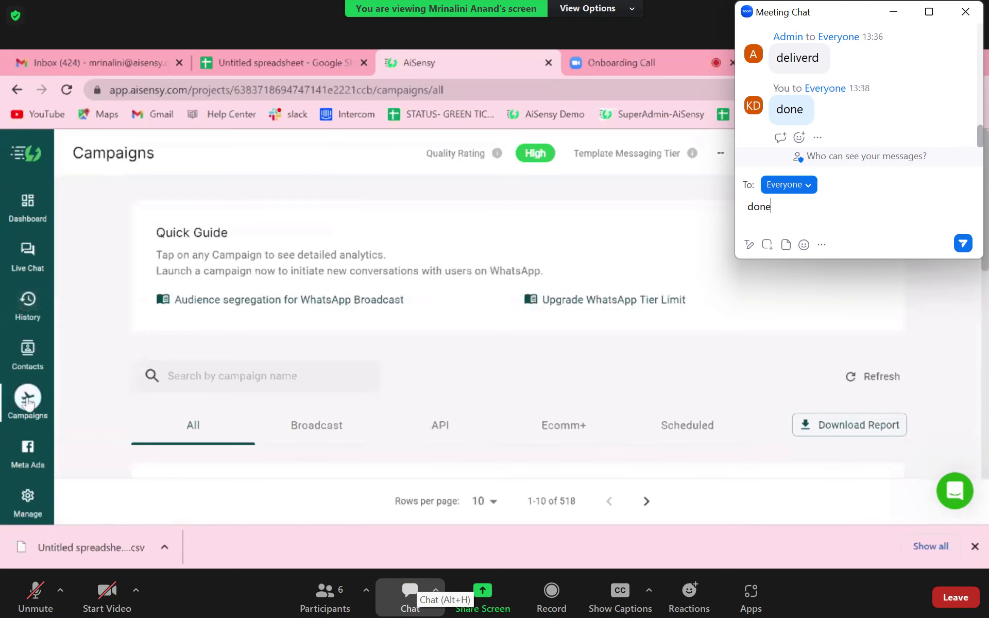
key("Return")
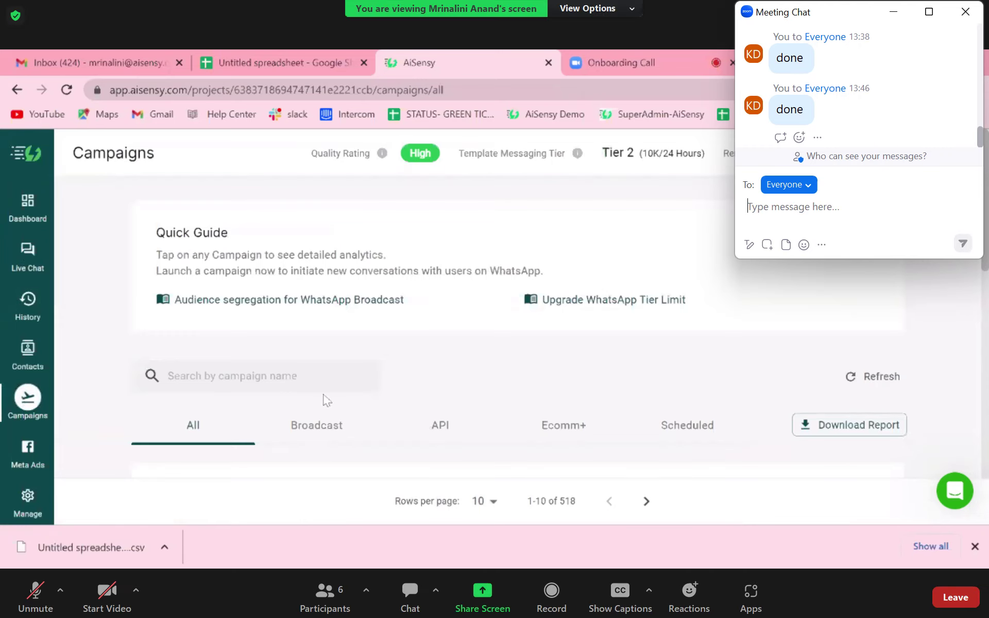
left_click(619, 340)
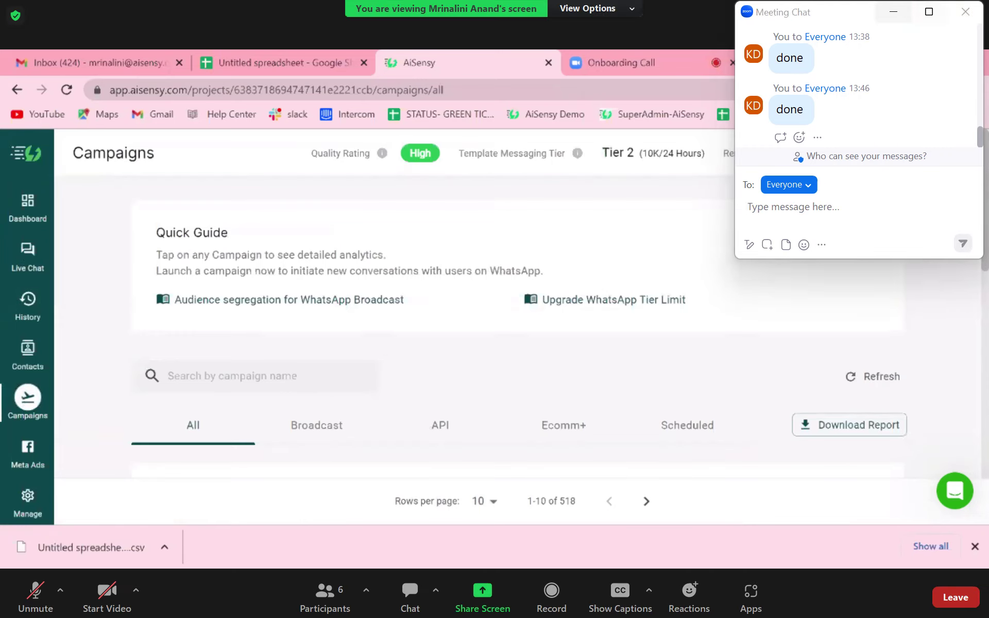
- Close the Zoom chat window and launch a new campaign to get the Broadcast/API chooser
left_click(966, 11)
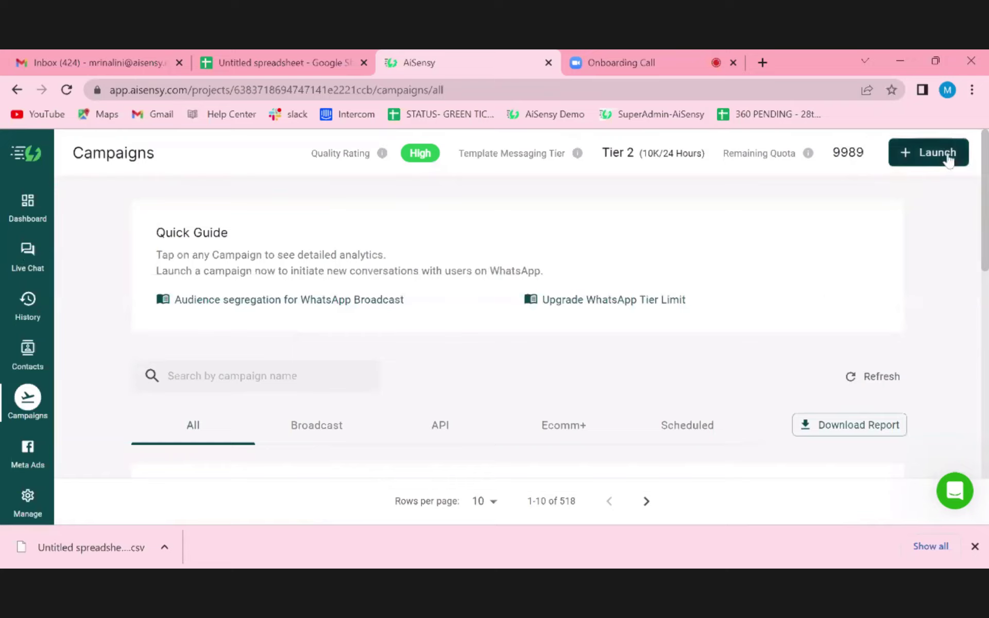
left_click(924, 161)
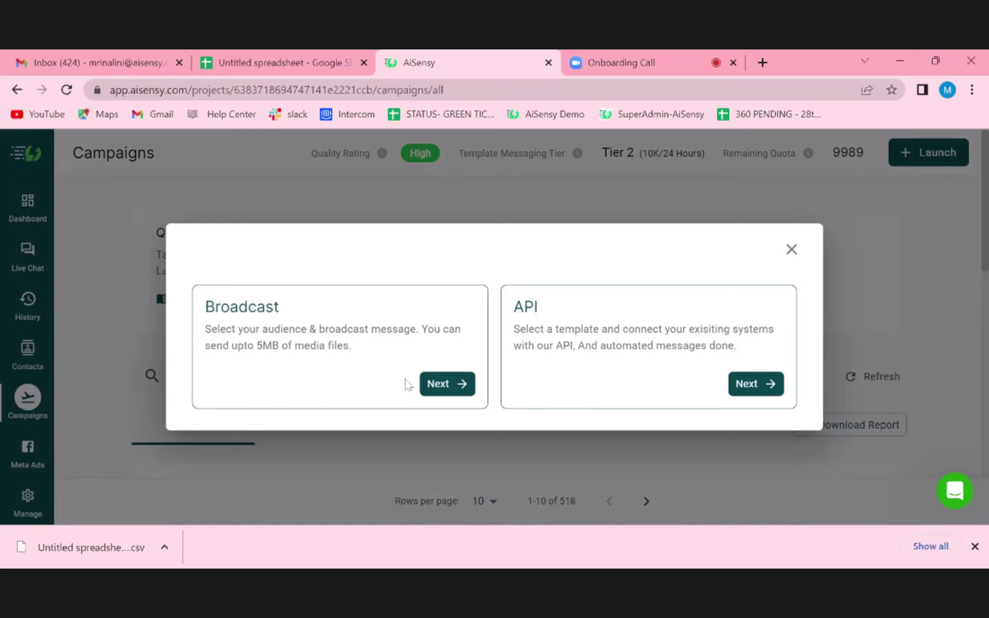
- Start a broadcast campaign named 'fgh', scroll its form, then abandon it for the Campaigns list
left_click(441, 393)
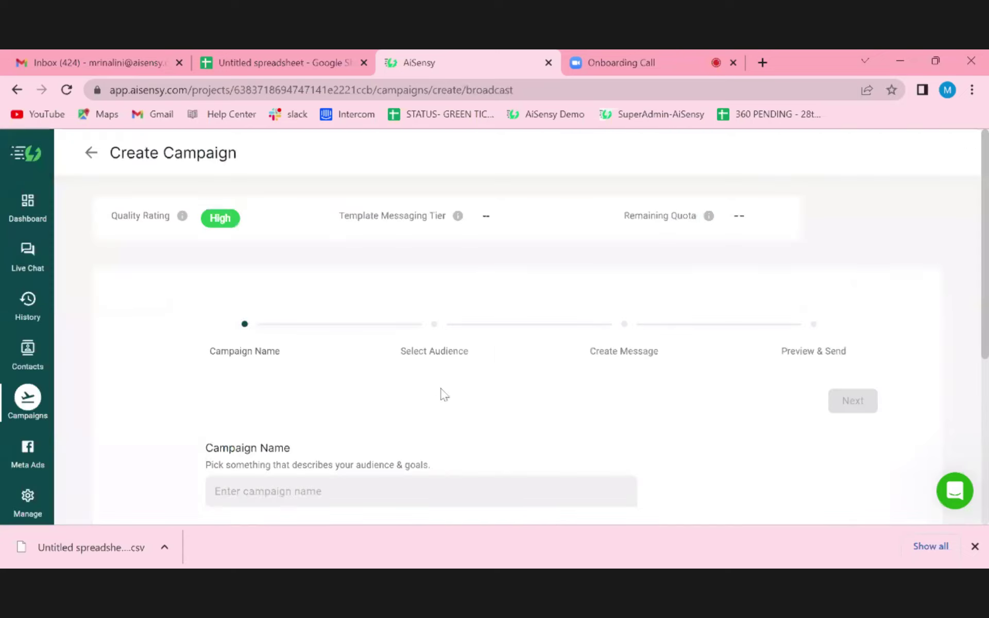
scroll(440, 393, "down", 3)
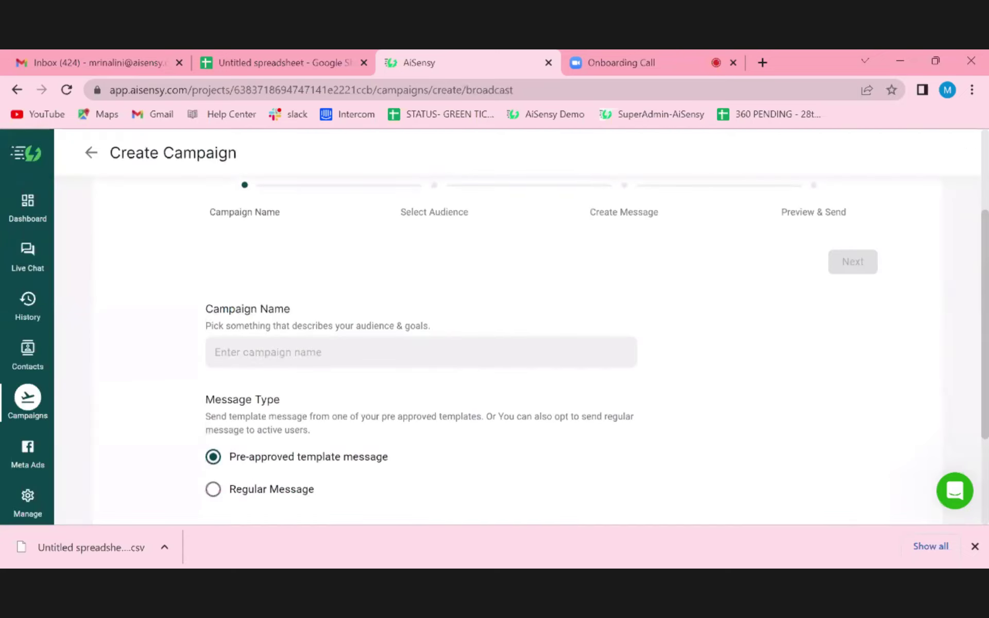
type("fgh")
scroll(311, 419, "down", 1)
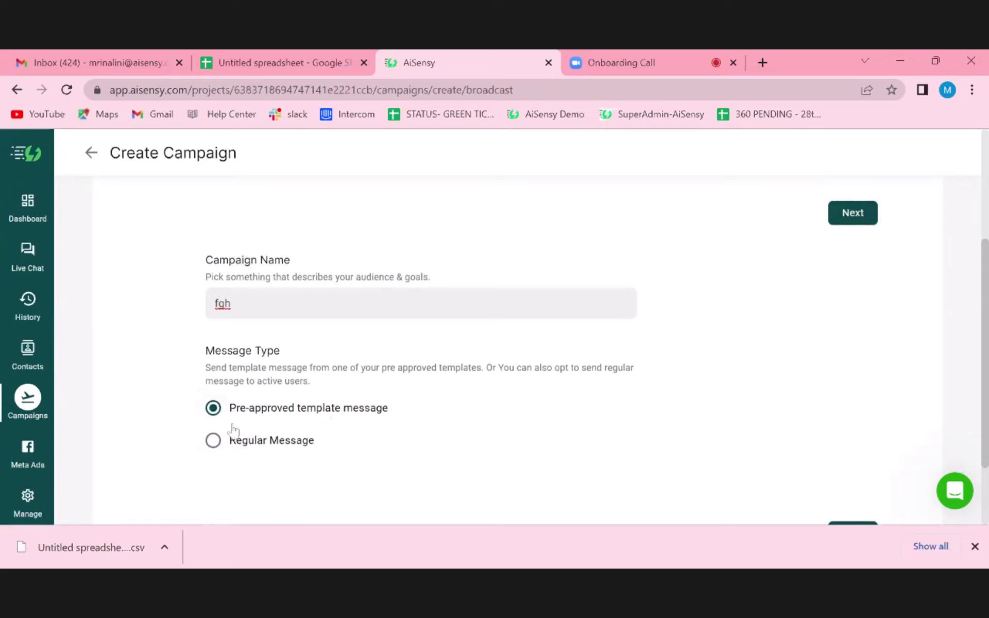
scroll(394, 430, "down", 1)
scroll(395, 431, "down", 1)
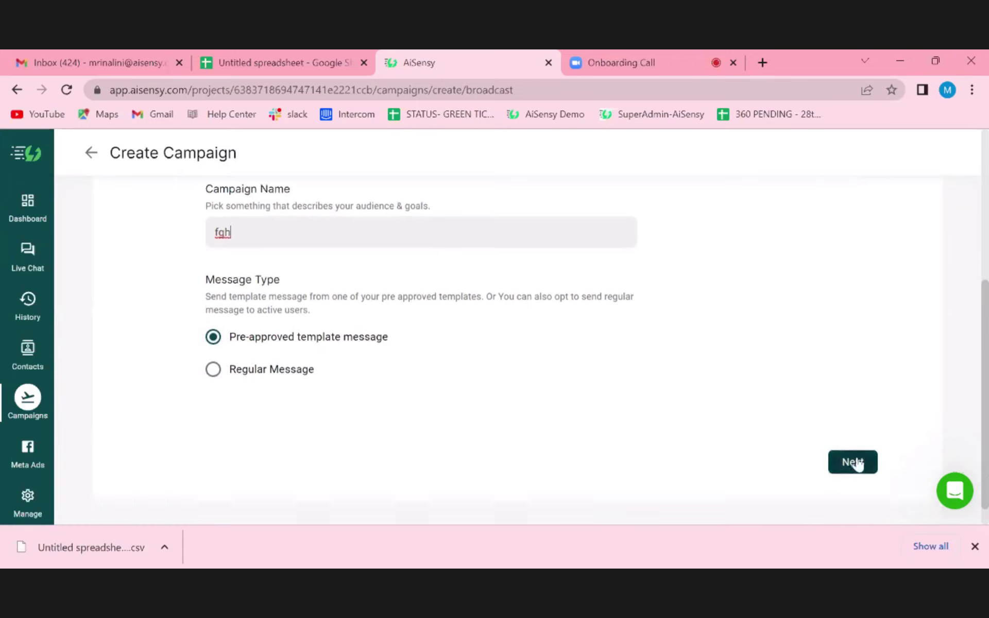
scroll(495, 344, "up", 5)
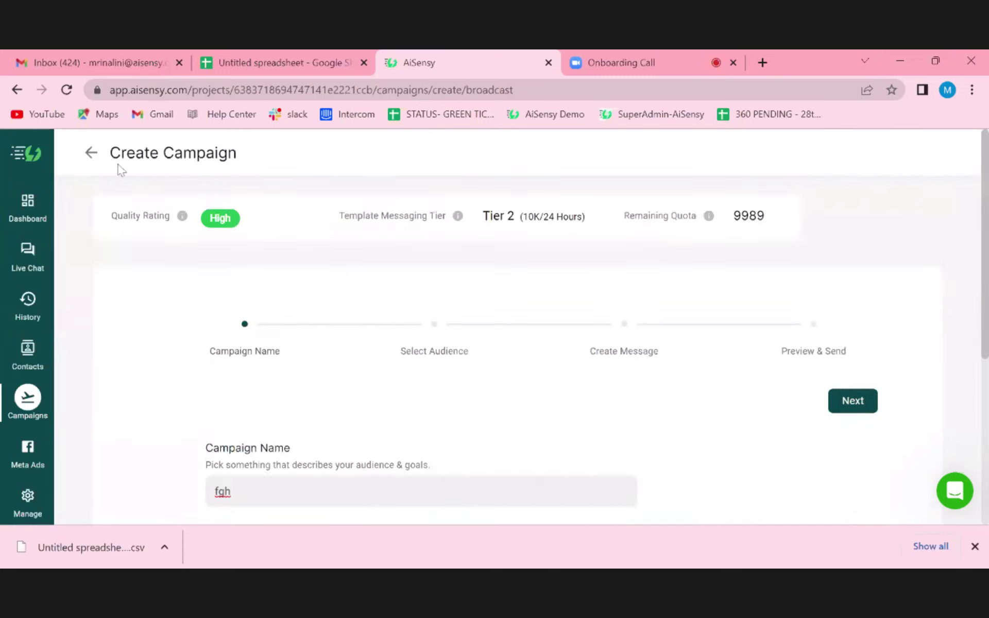
left_click(92, 154)
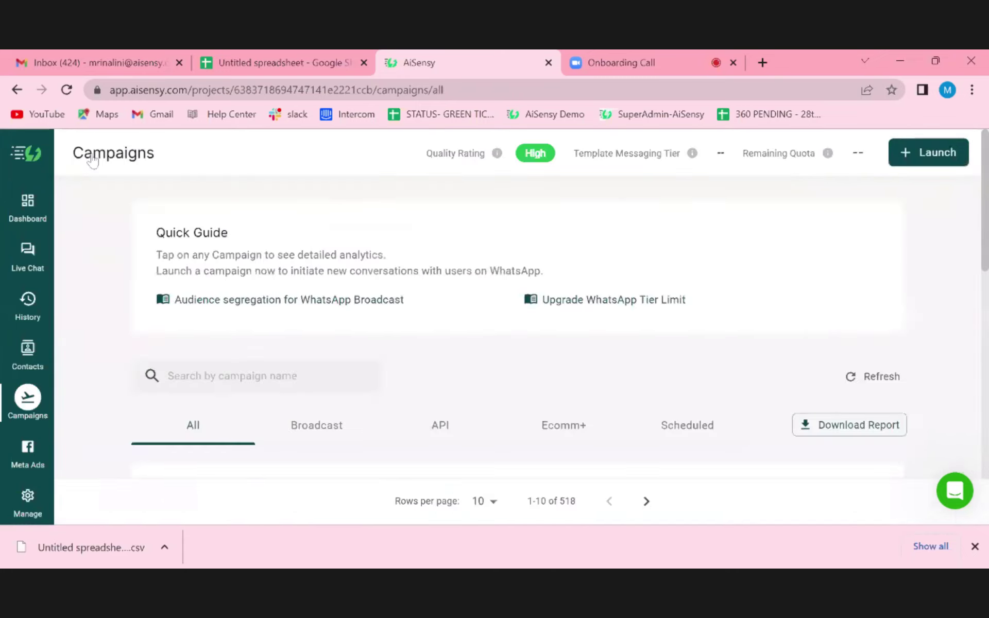
- Scroll the campaigns list and go to Manage, landing on Template Messages
scroll(157, 418, "down", 3)
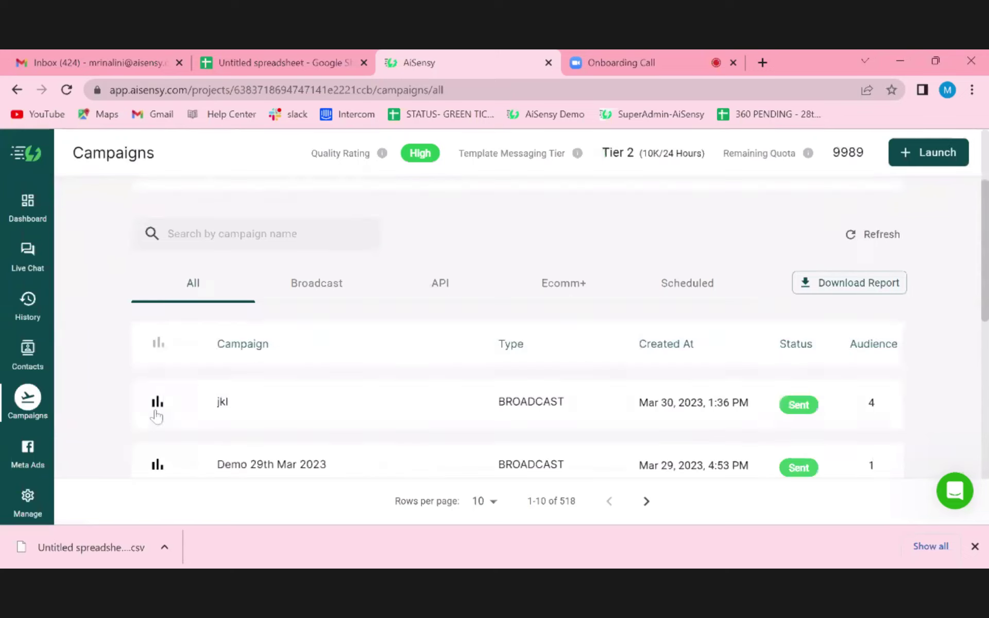
left_click(27, 499)
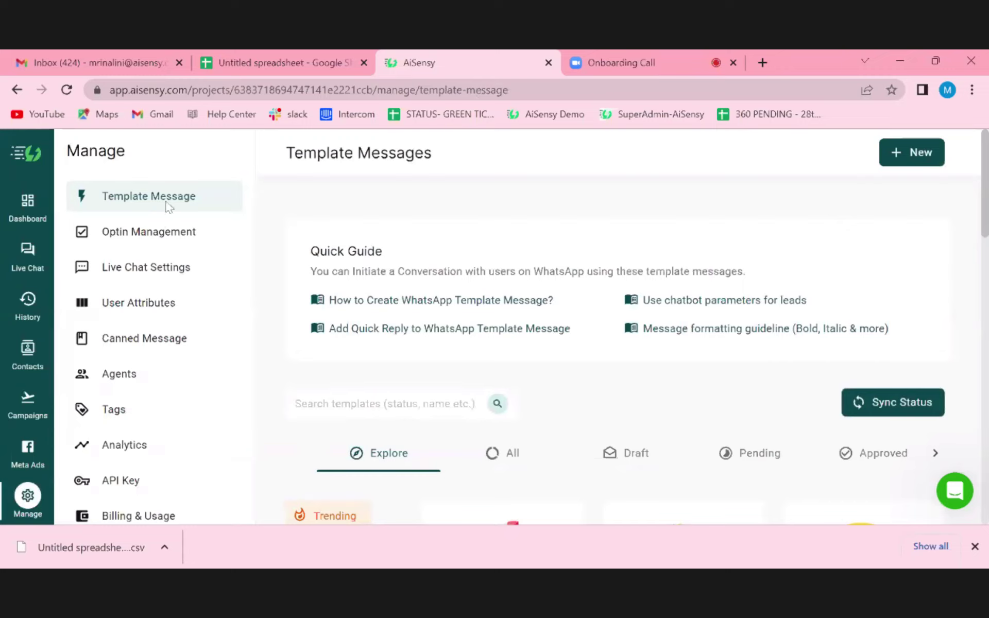
- Open Optin Management and scroll through the opt-in and opt-out keyword sections
left_click(163, 241)
scroll(526, 327, "down", 1)
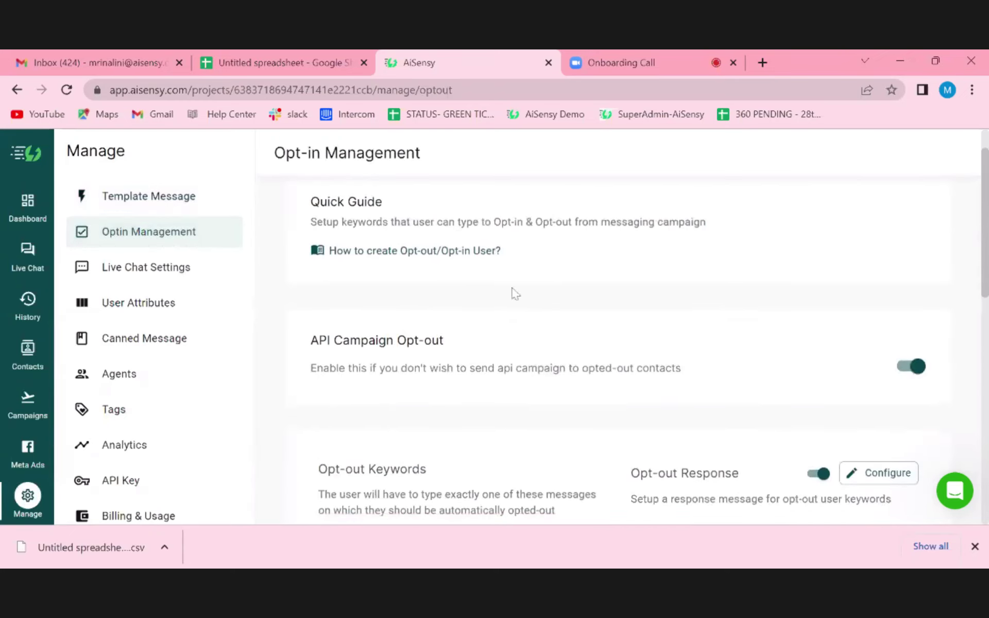
scroll(490, 412, "down", 1)
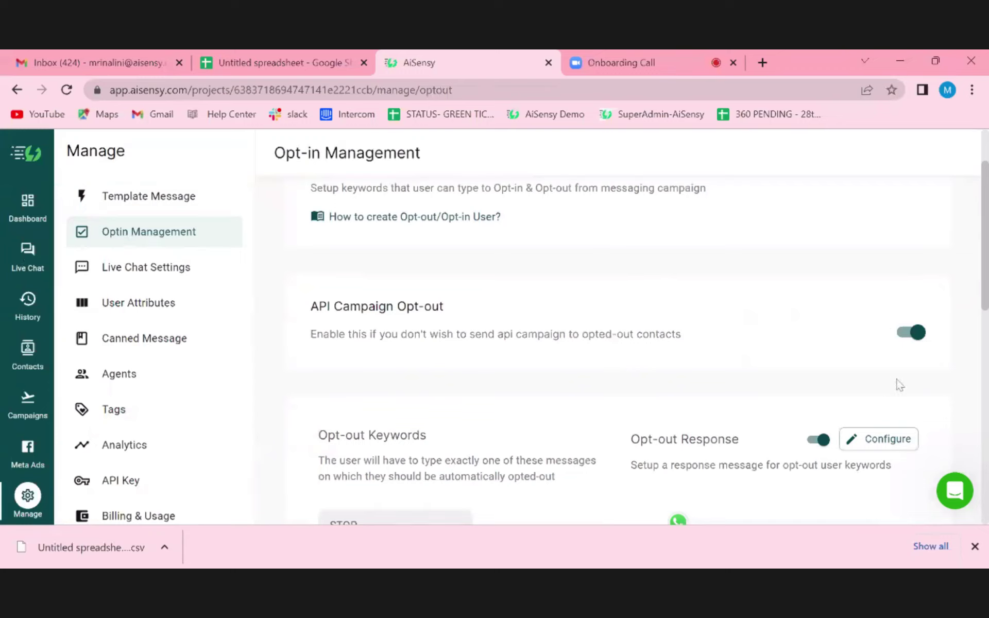
scroll(601, 383, "down", 3)
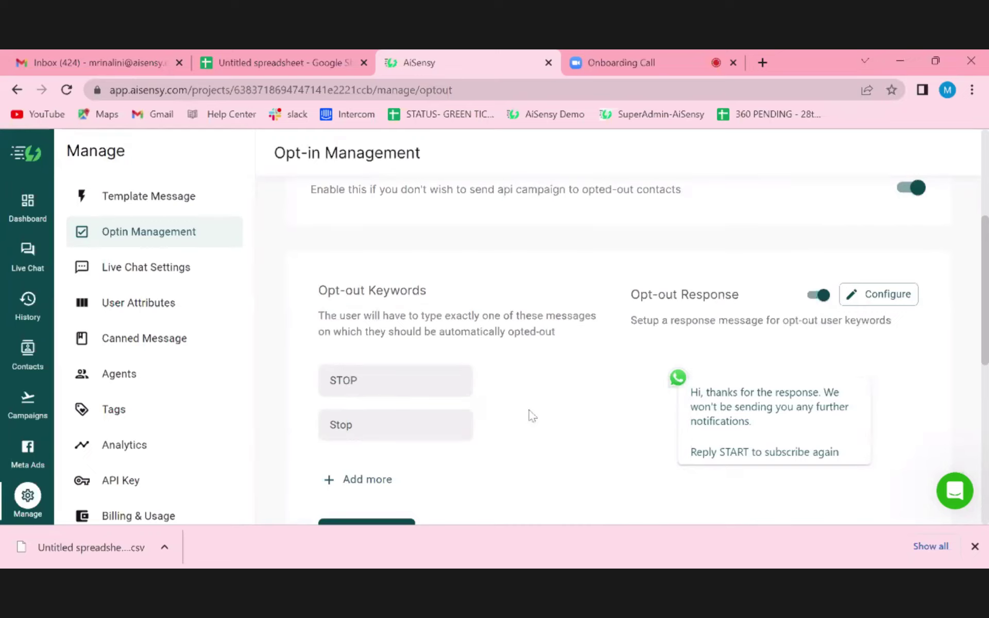
scroll(531, 415, "down", 1)
scroll(533, 416, "up", 1)
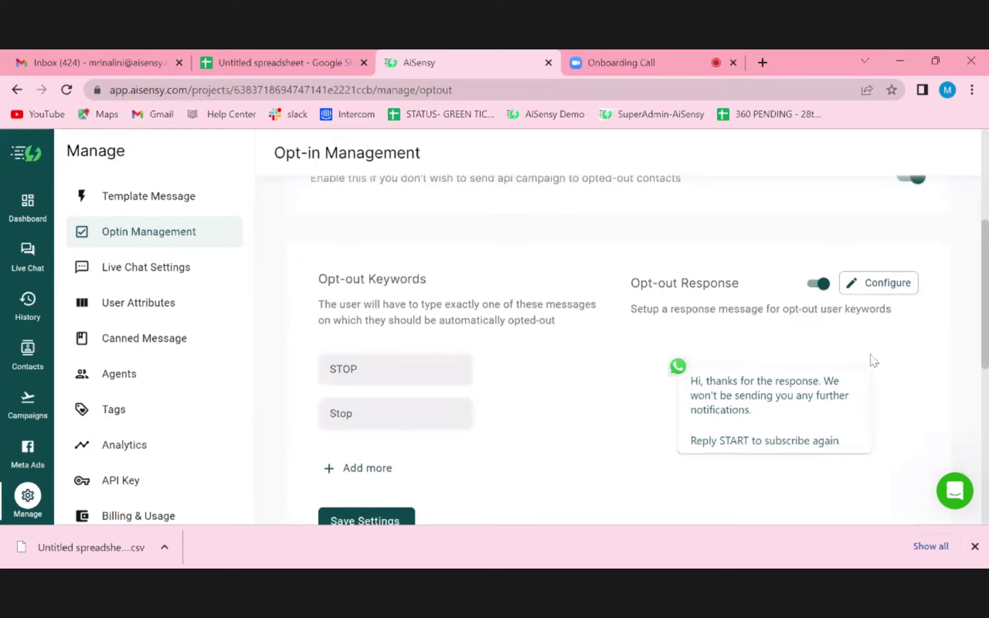
- Operate a control in the keyword settings, review the remaining sections, then open Live Chat Settings
left_click(894, 287)
scroll(604, 418, "down", 3)
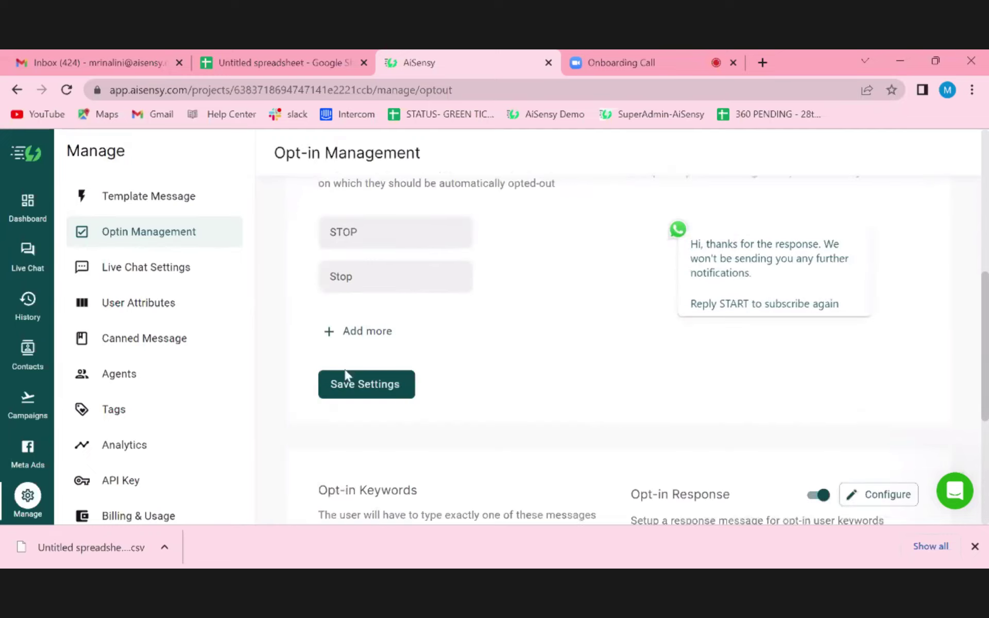
scroll(577, 391, "down", 2)
scroll(567, 392, "up", 3)
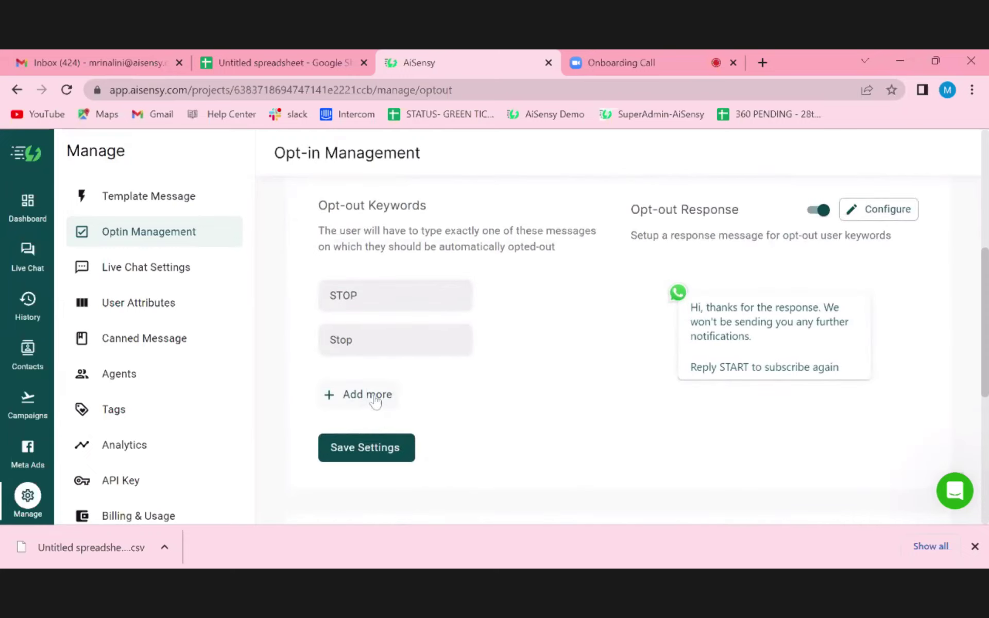
scroll(518, 402, "down", 3)
scroll(518, 402, "down", 3)
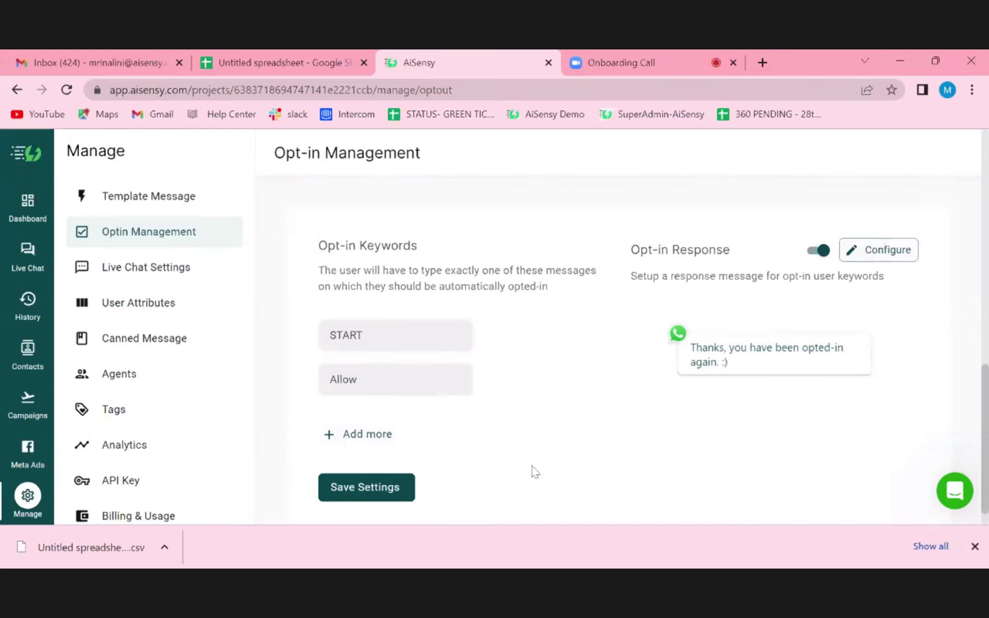
scroll(510, 452, "up", 5)
scroll(512, 452, "up", 3)
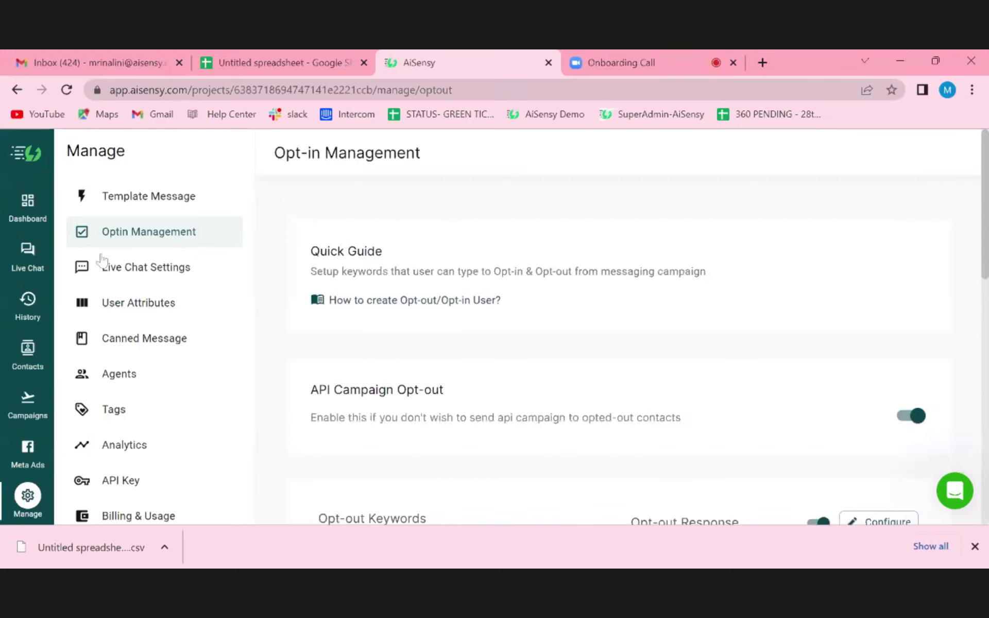
left_click(133, 268)
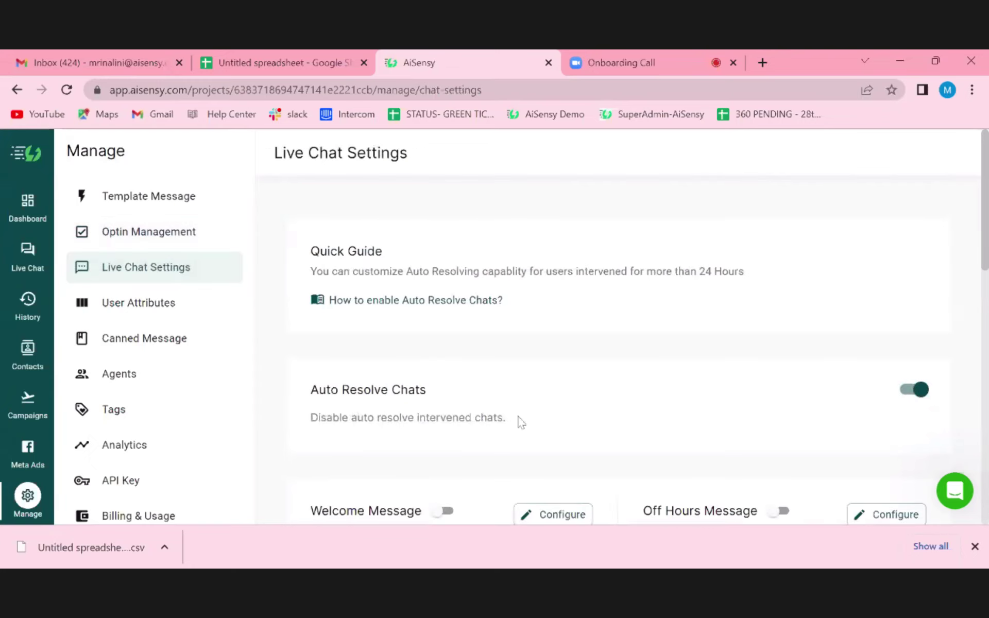
- Scroll Live Chat Settings past the welcome and off-hours messages to Working Hours (Asia/Calcutta)
scroll(520, 422, "down", 2)
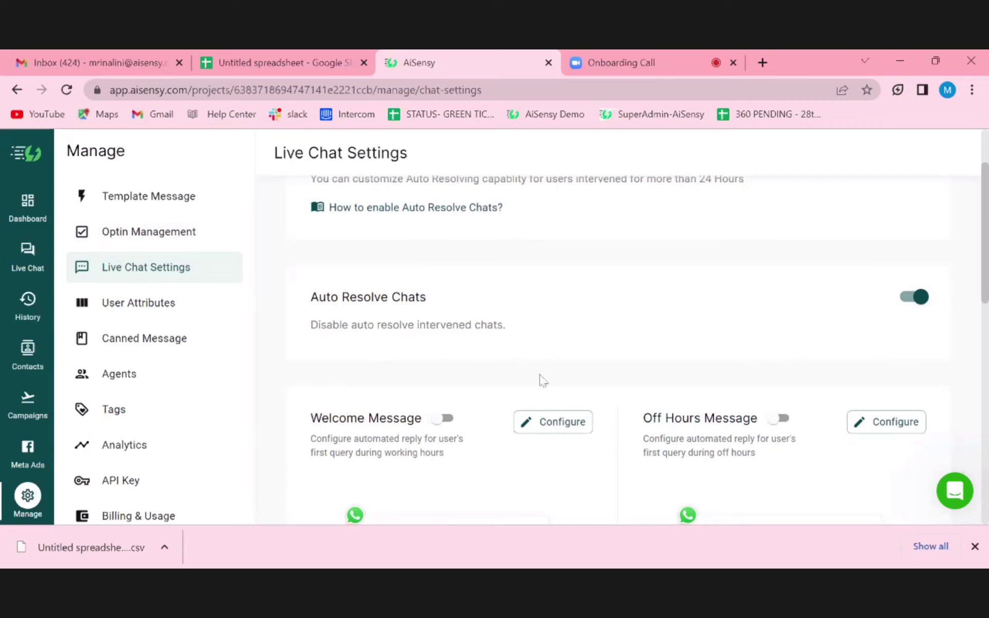
scroll(495, 360, "down", 3)
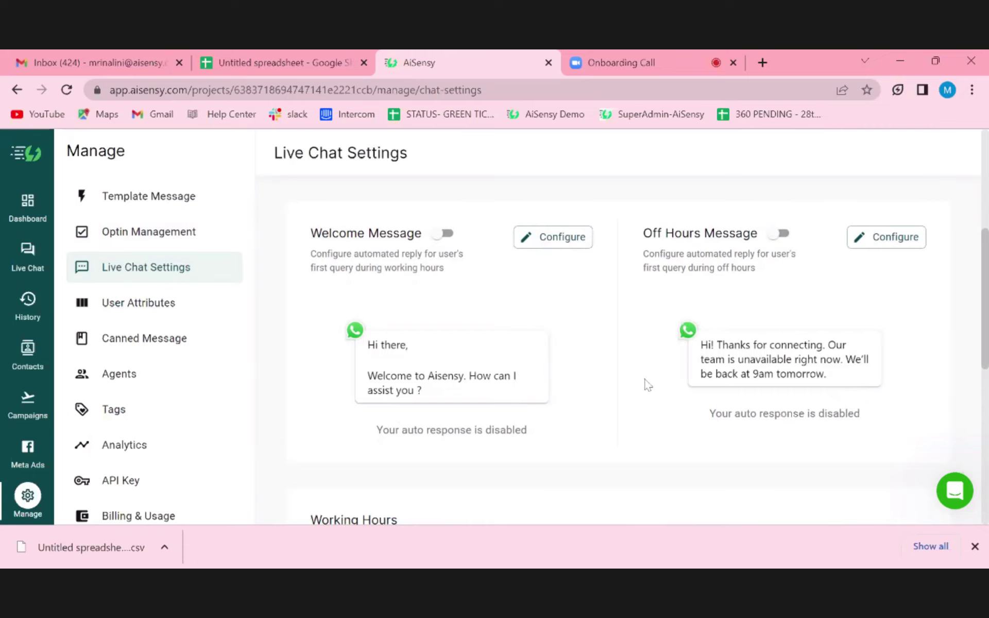
scroll(601, 381, "down", 3)
scroll(600, 381, "down", 3)
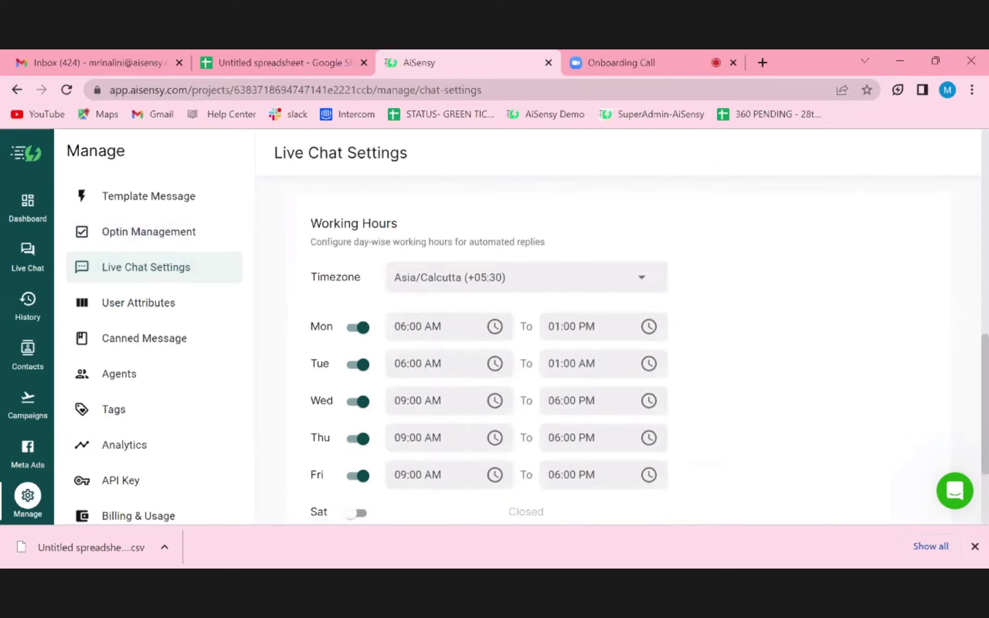
- Open User Attributes and add an empty row for a new attribute
left_click(133, 309)
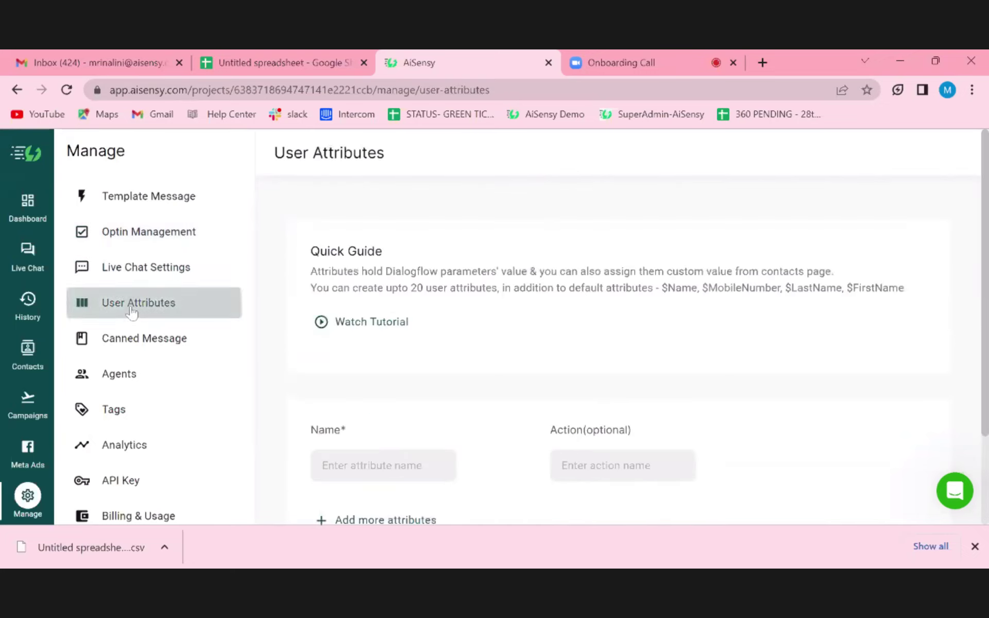
scroll(507, 400, "down", 12)
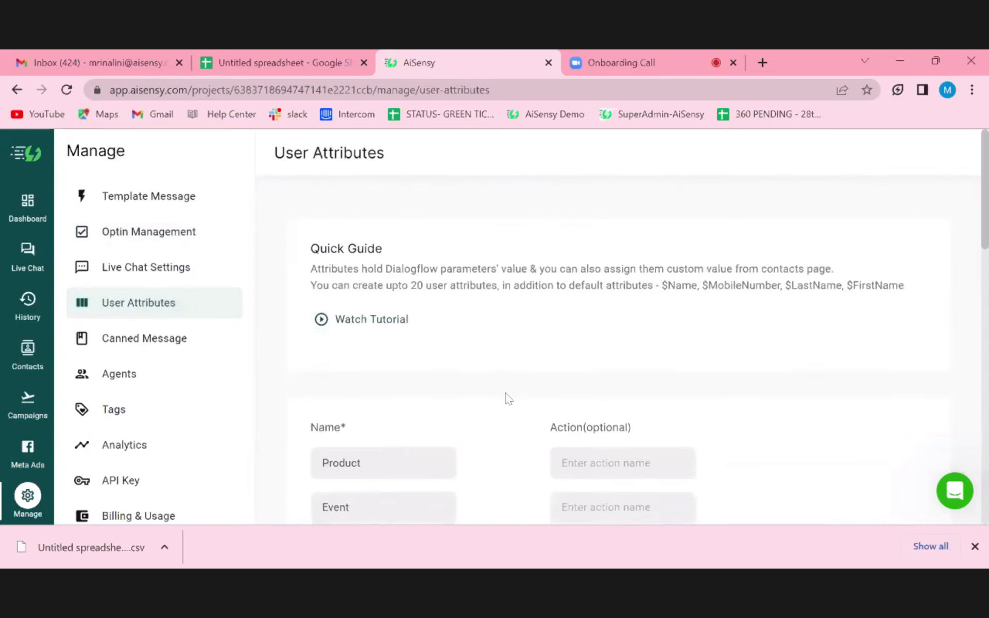
scroll(508, 400, "down", 2)
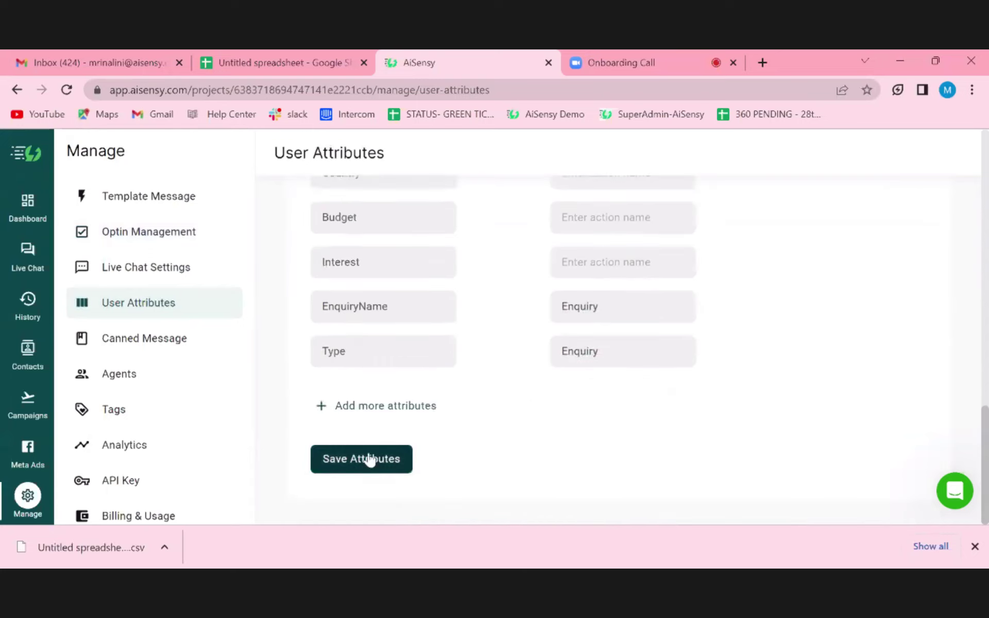
left_click(345, 407)
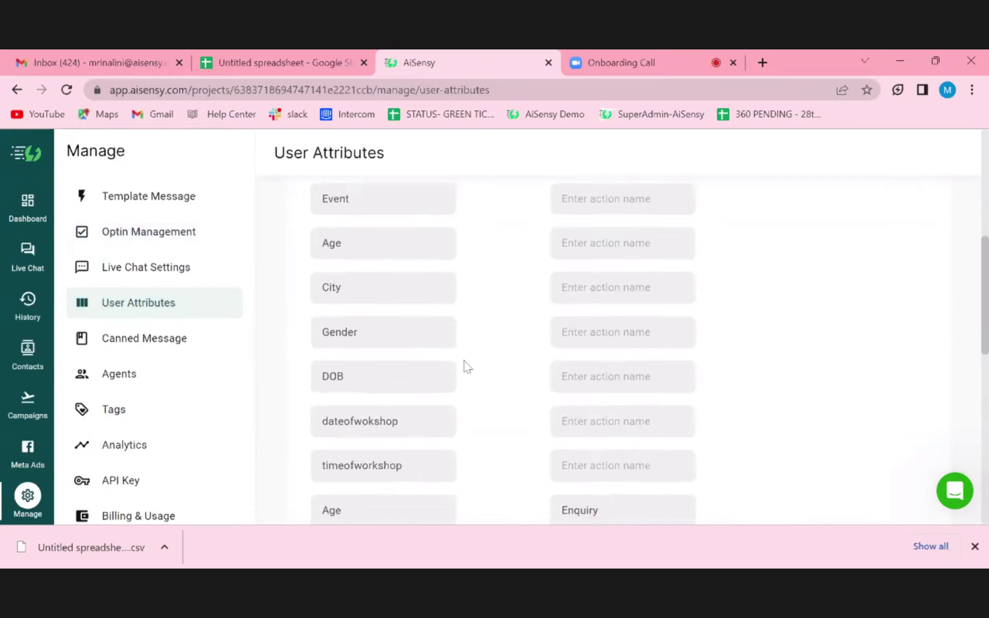
- Go to the Canned Messages page listing the saved intro reply
scroll(462, 433, "down", 14)
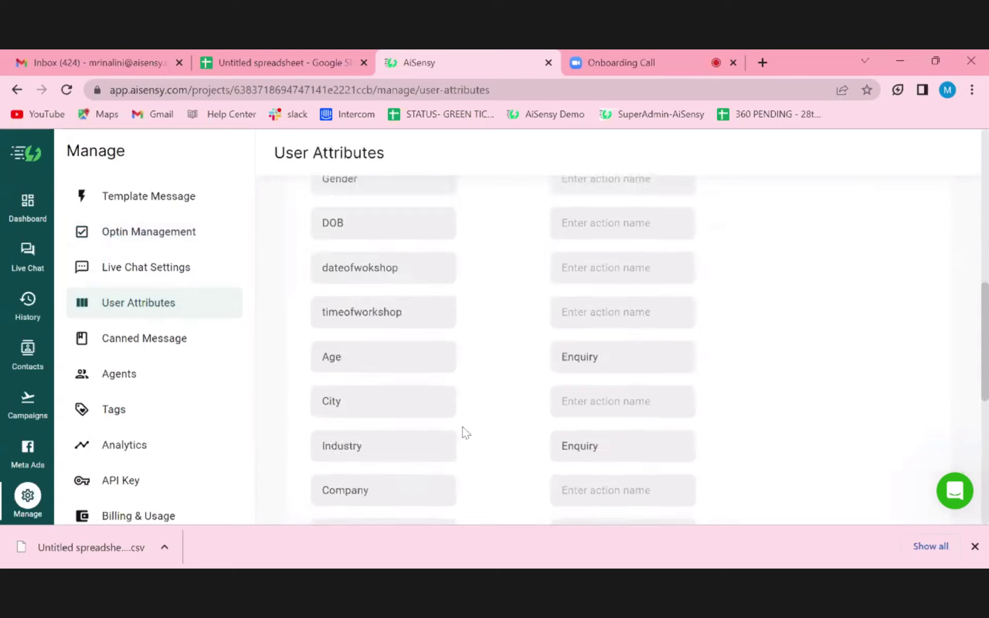
scroll(510, 400, "up", 14)
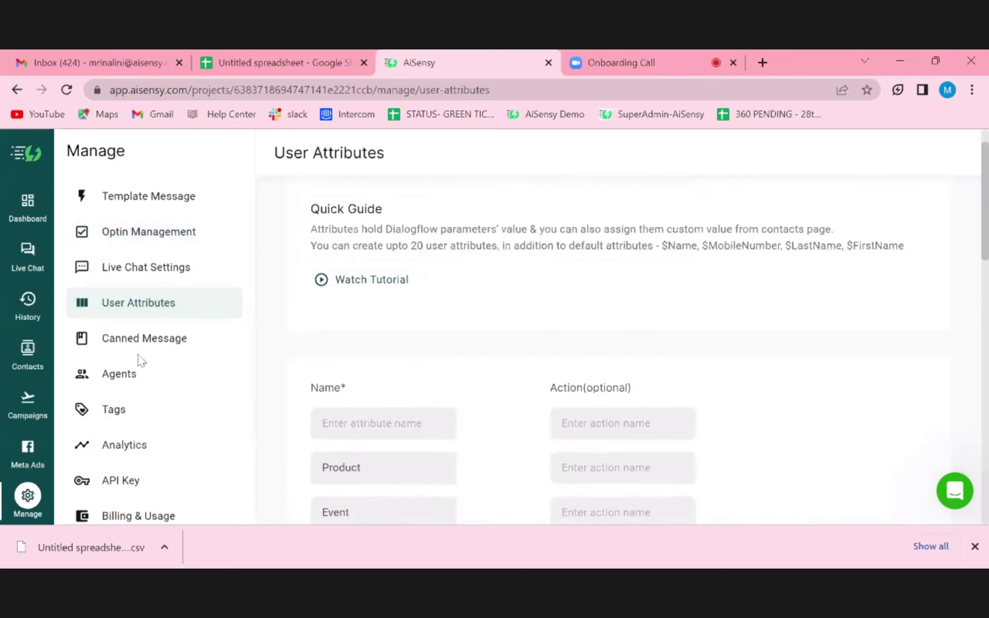
left_click(133, 341)
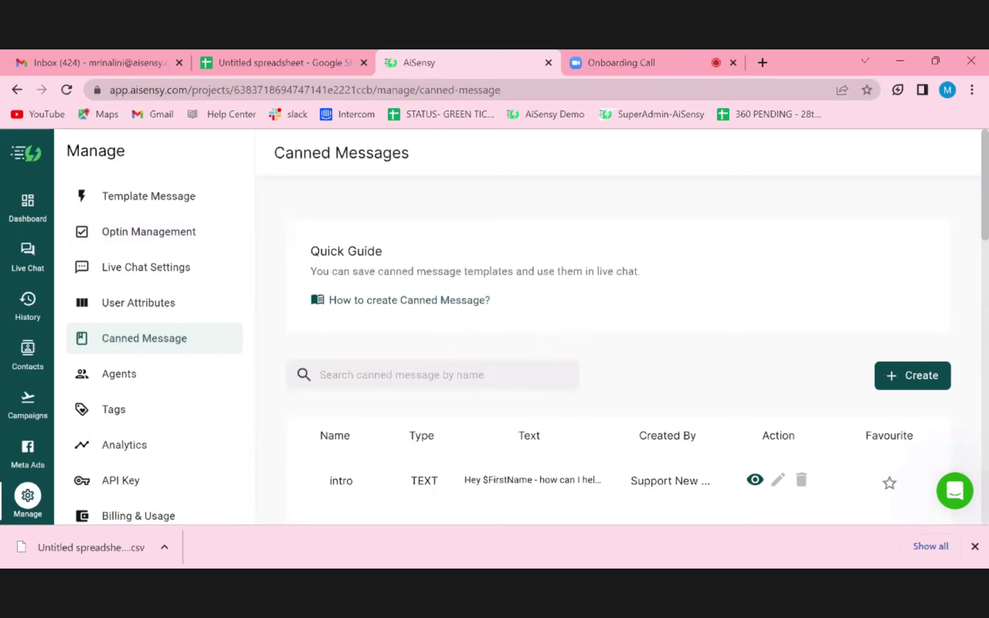
- Start a new TEXT canned message, then abandon the empty form and return to the list
scroll(618, 360, "down", 2)
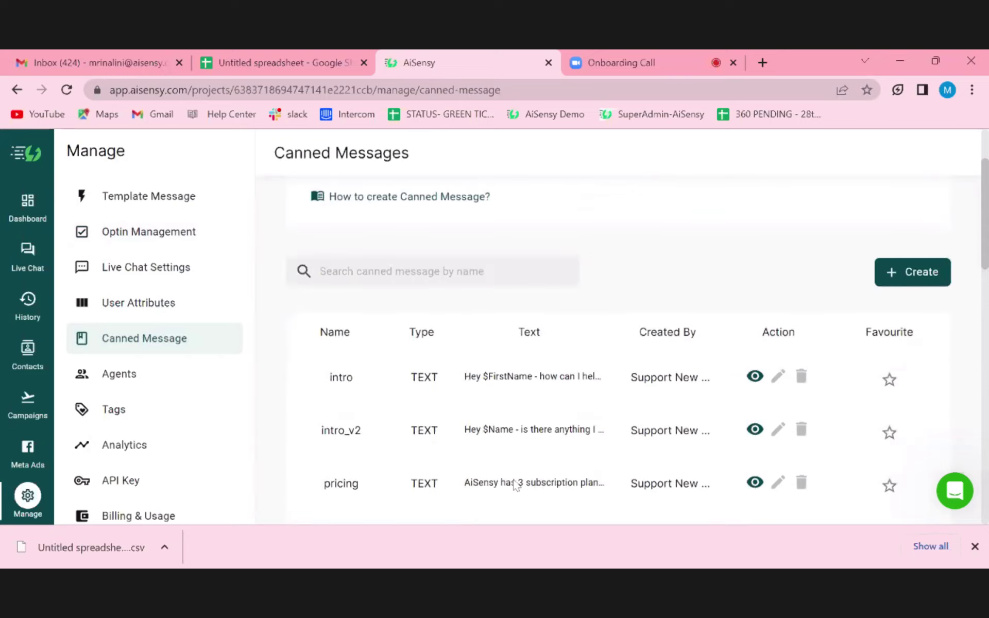
left_click(928, 273)
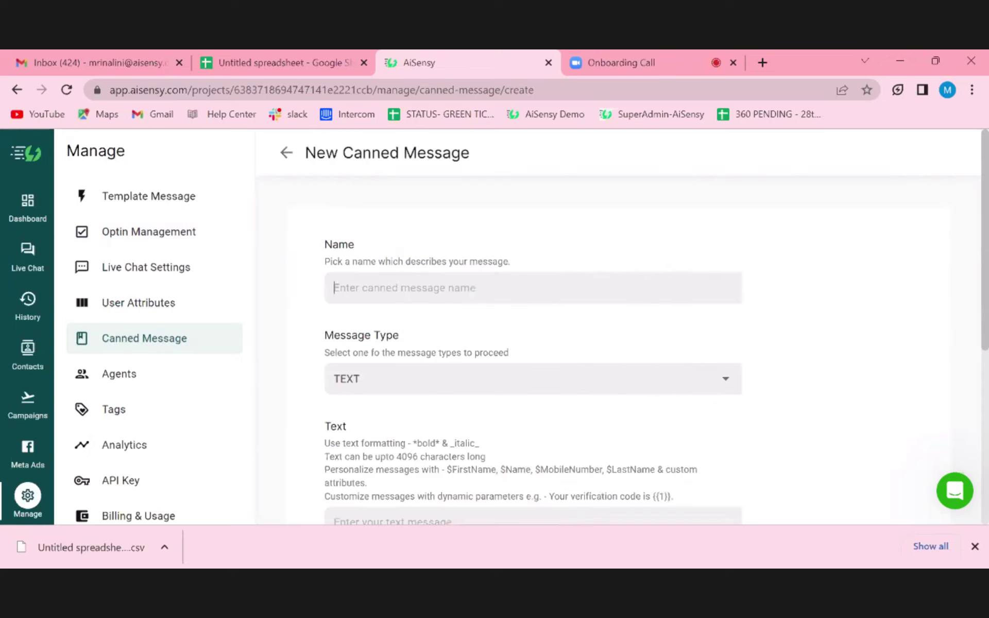
left_click(407, 379)
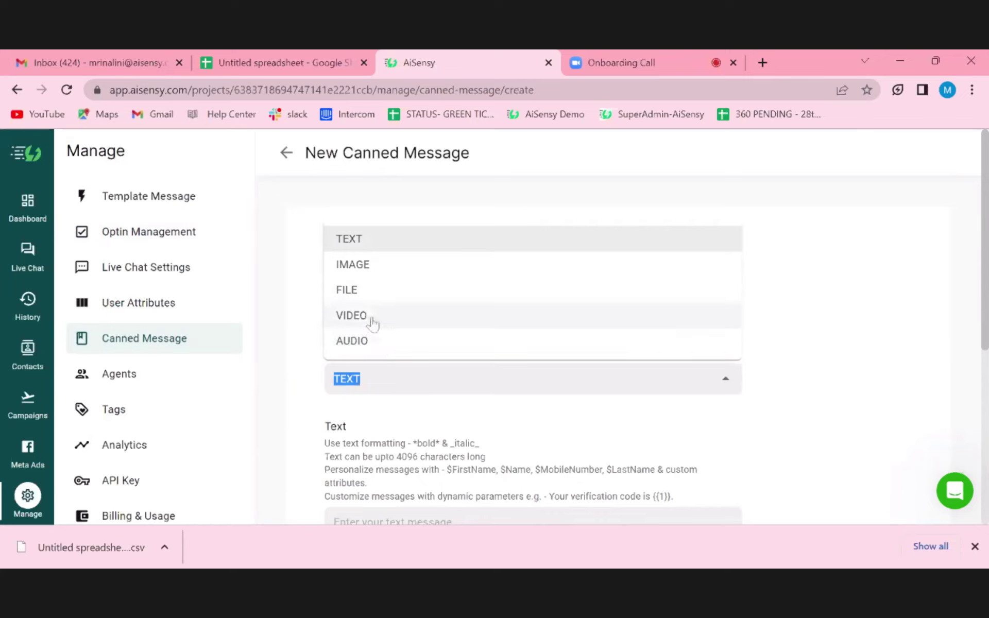
left_click(364, 240)
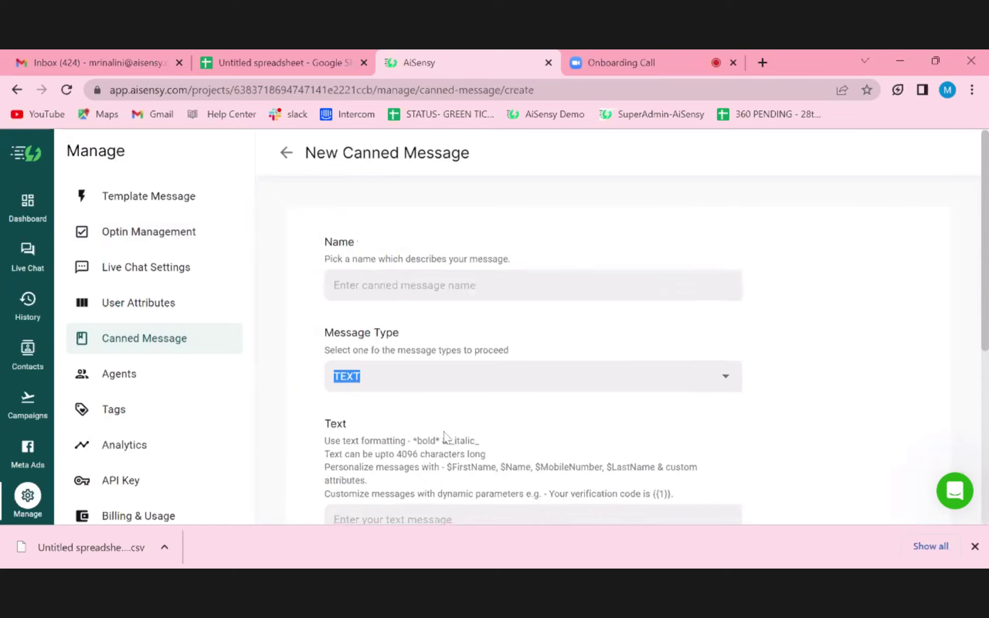
scroll(427, 381, "down", 4)
left_click(335, 319)
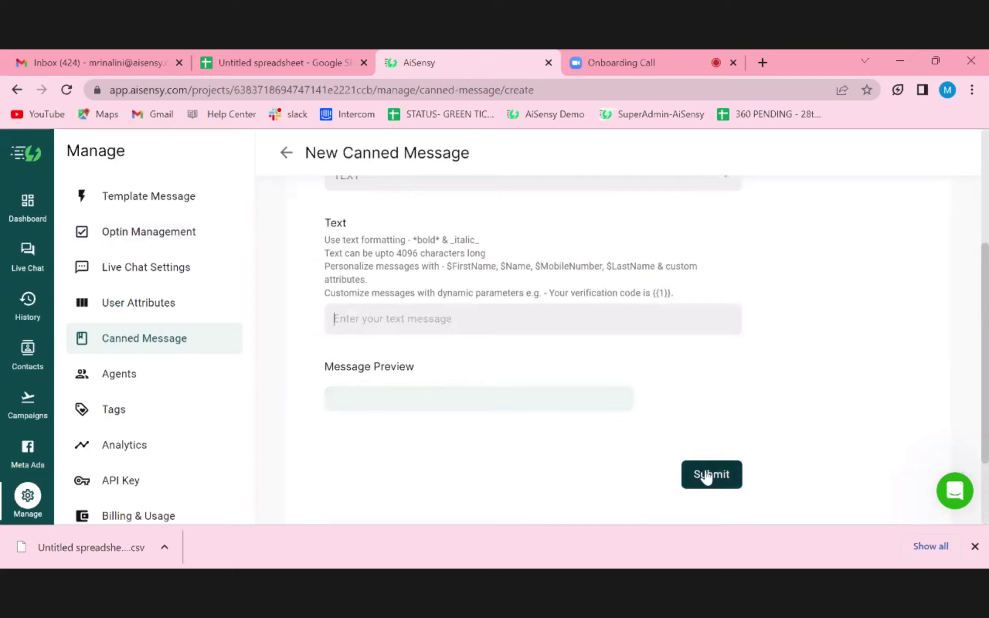
scroll(531, 357, "up", 4)
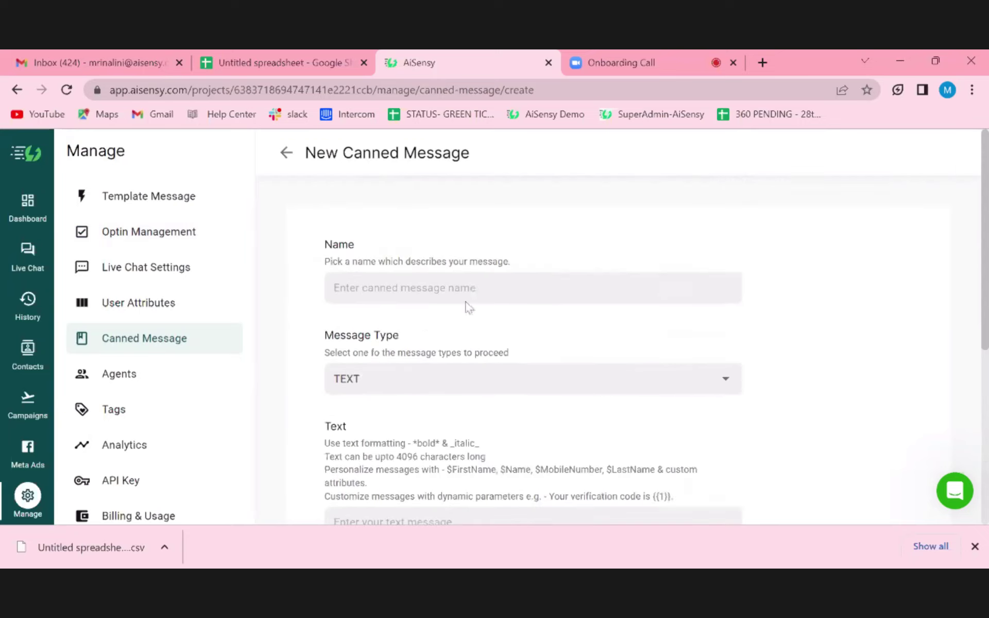
left_click(287, 153)
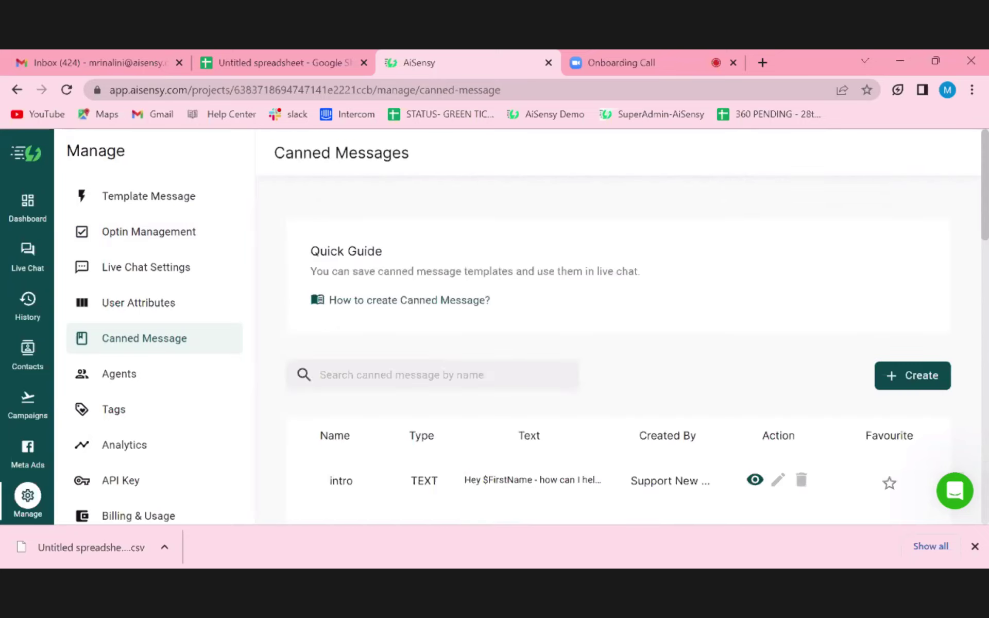
- Review the agent cards and 21-agent quota on the Agents page, then go to Tags
left_click(170, 381)
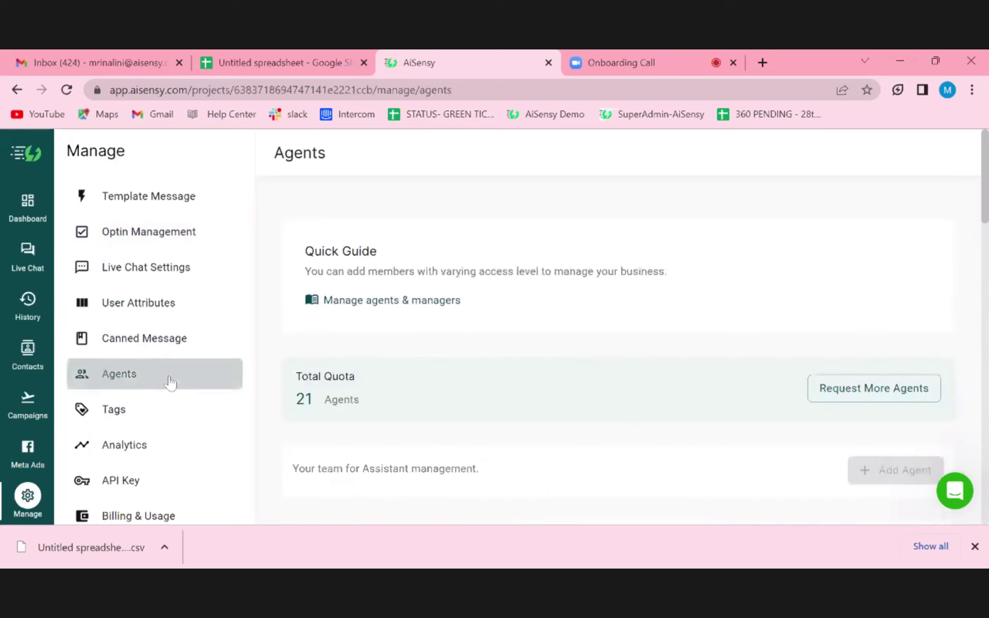
scroll(500, 420, "down", 4)
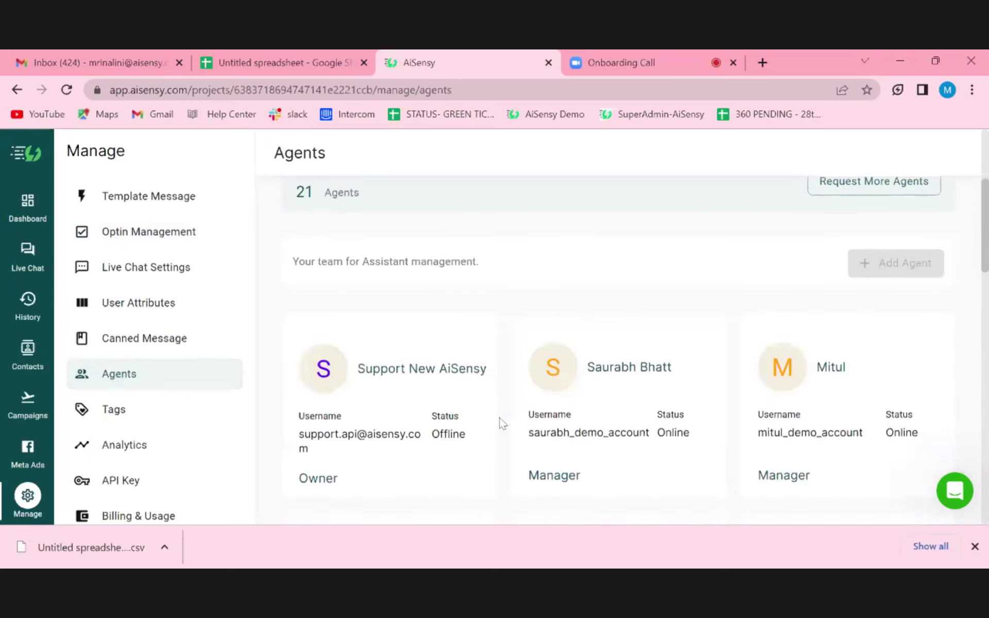
scroll(502, 423, "up", 2)
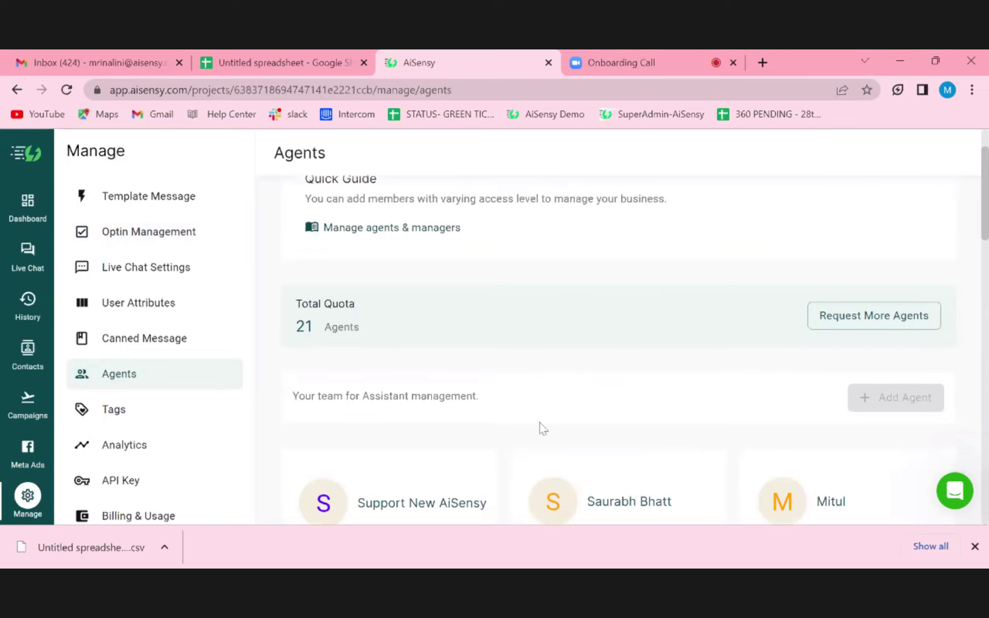
scroll(542, 428, "down", 3)
scroll(543, 428, "up", 2)
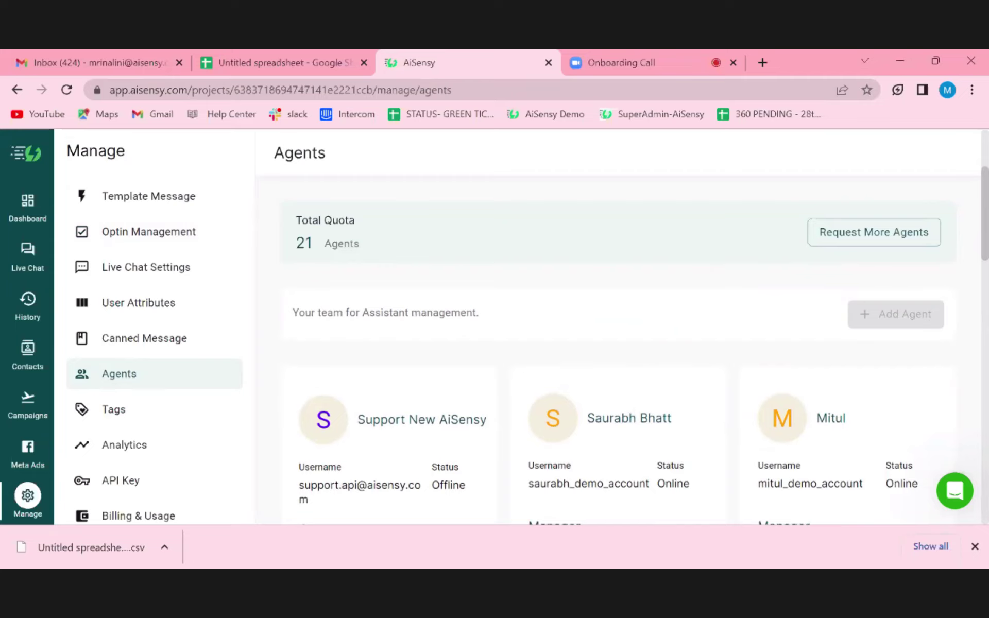
scroll(567, 409, "down", 3)
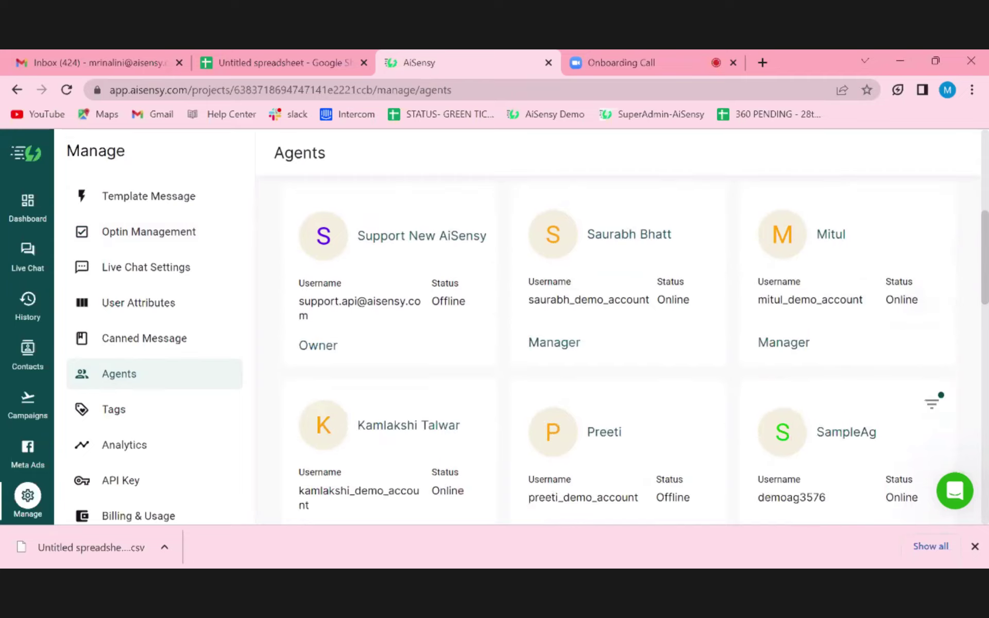
scroll(568, 409, "up", 6)
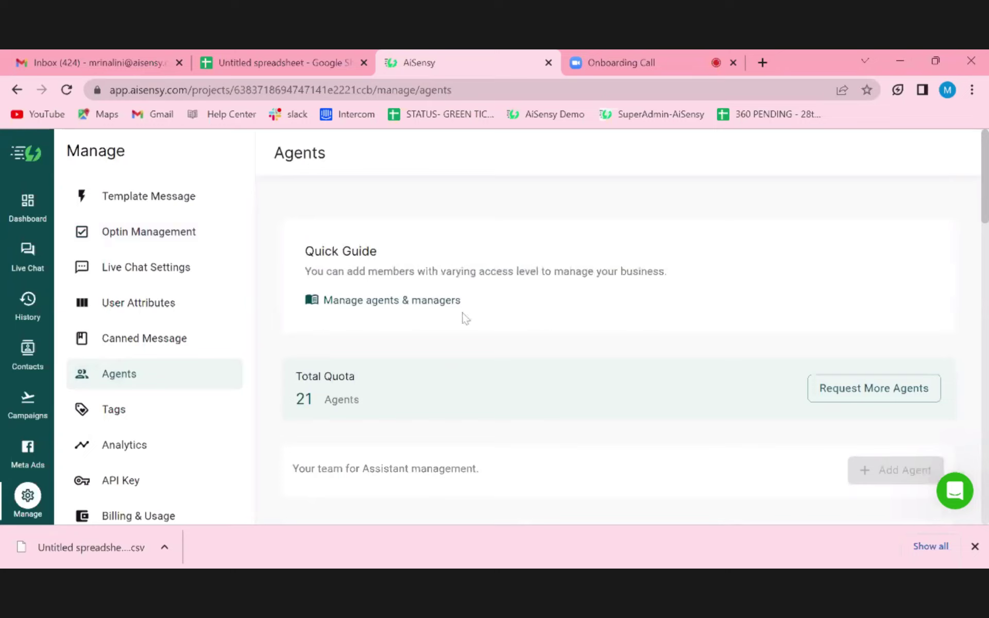
left_click(123, 412)
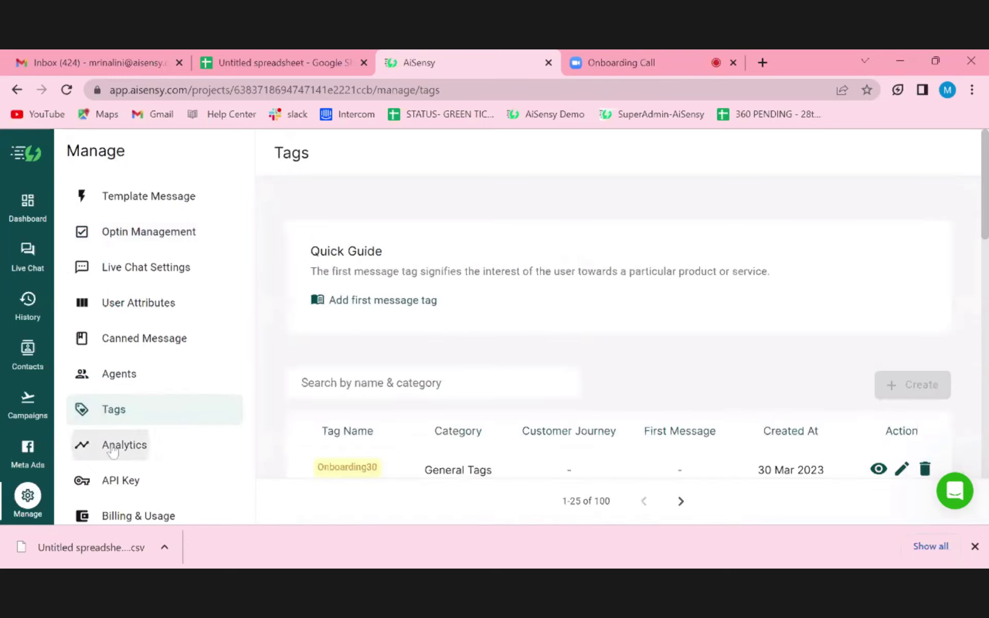
- Open Analytics with the date range kept at Last 7 days
left_click(123, 445)
mouse_move(518, 383)
scroll(518, 382, "down", 5)
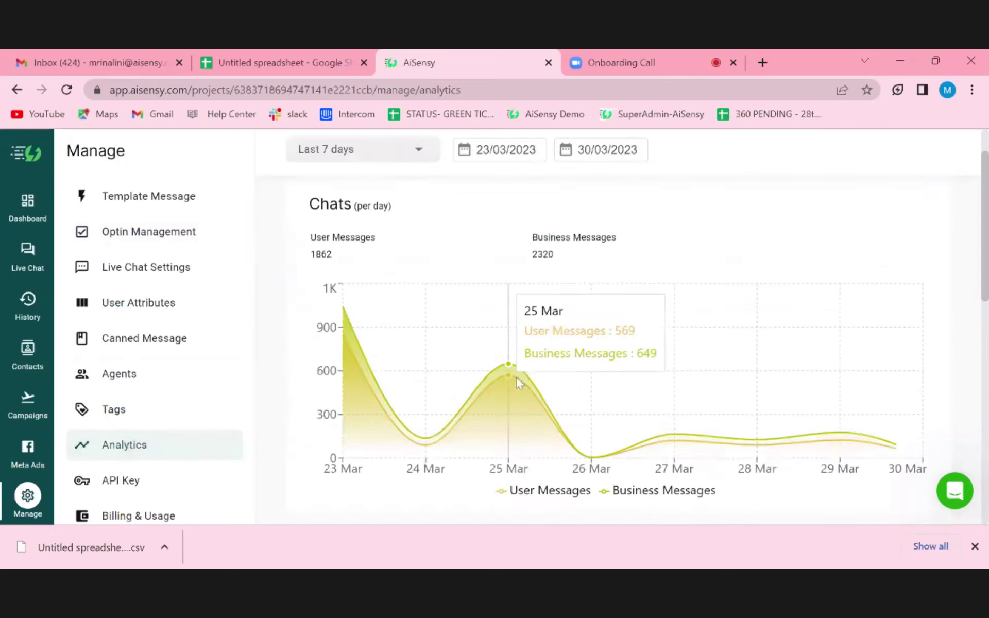
scroll(518, 383, "up", 5)
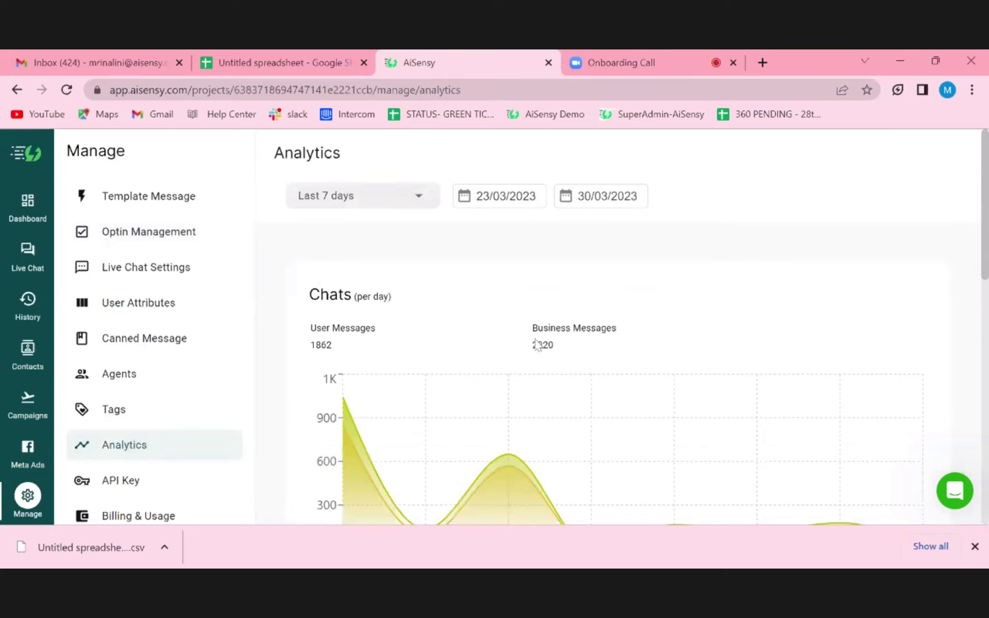
left_click(350, 195)
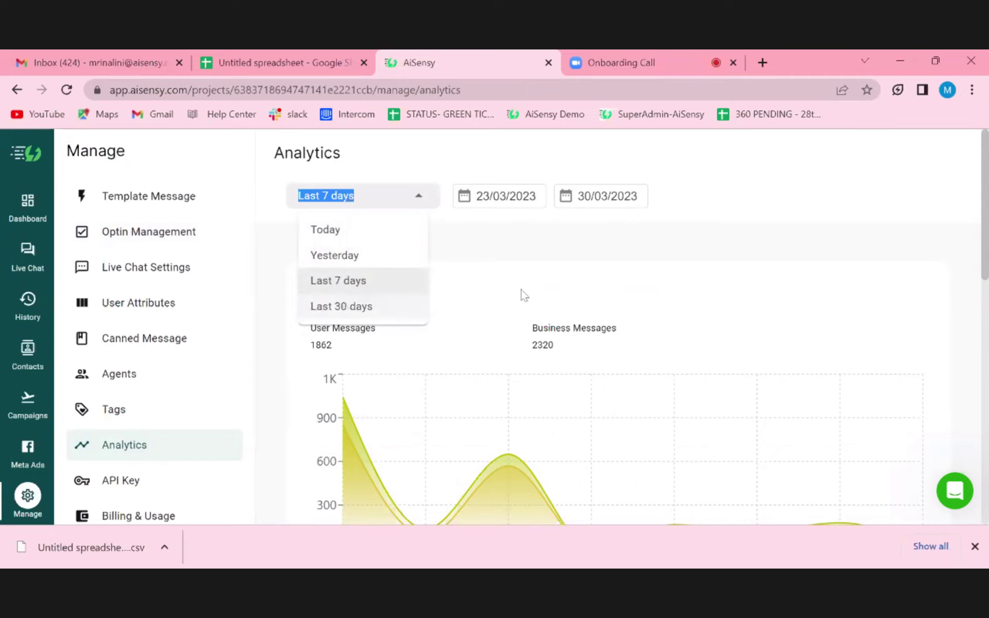
left_click(512, 307)
- Filter Agent Activity to a single agent, showing 10 closed and 14 intervened
scroll(512, 307, "down", 6)
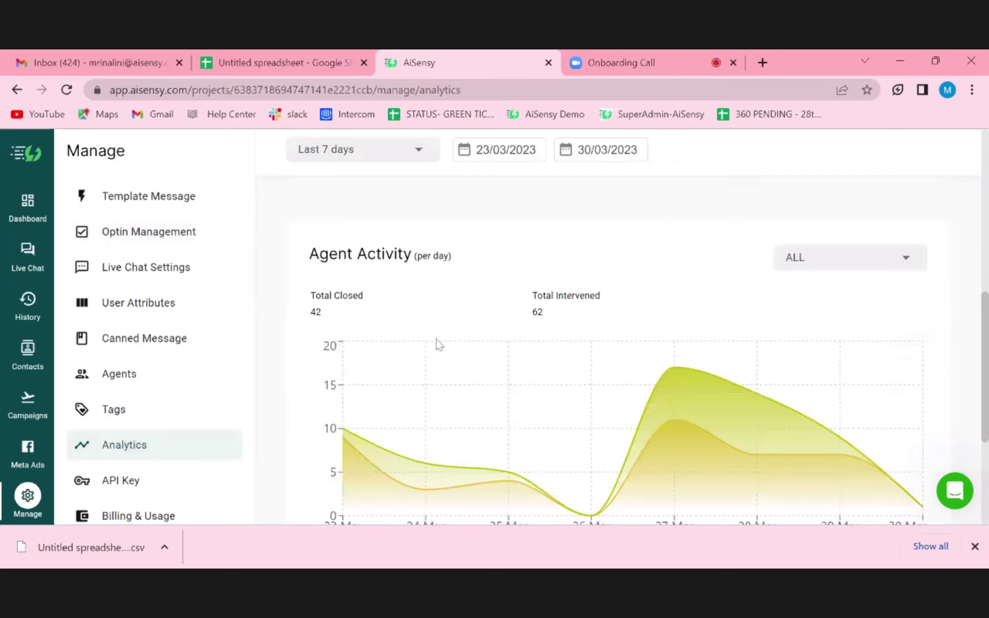
left_click(823, 258)
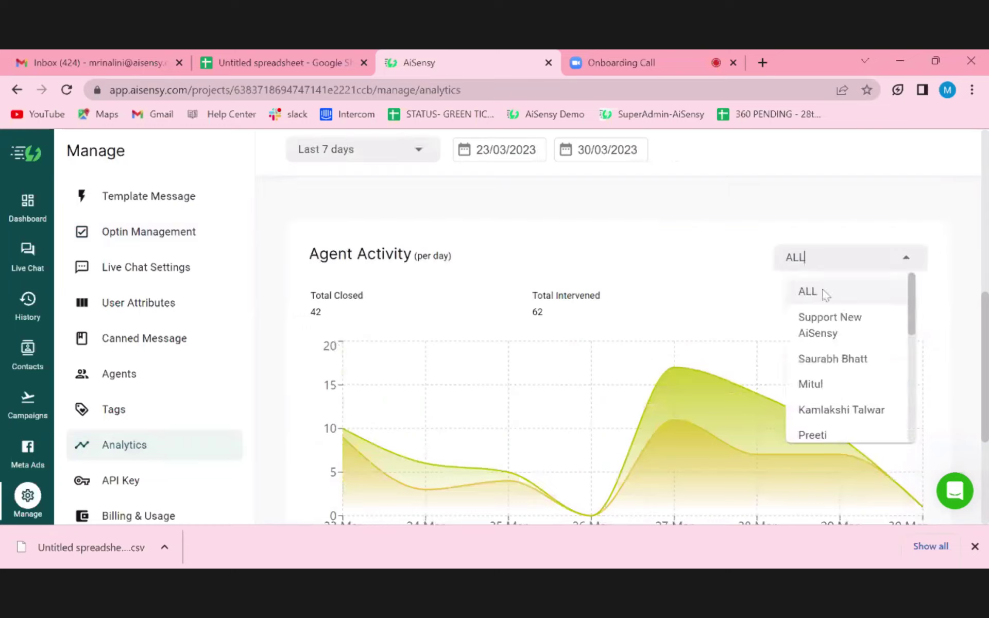
left_click(830, 360)
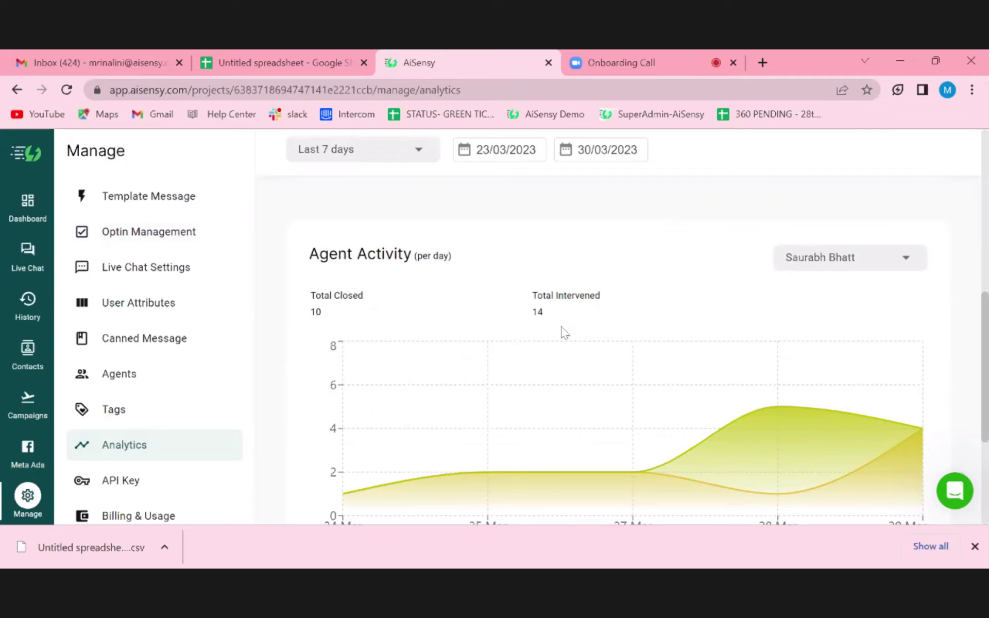
scroll(574, 330, "down", 4)
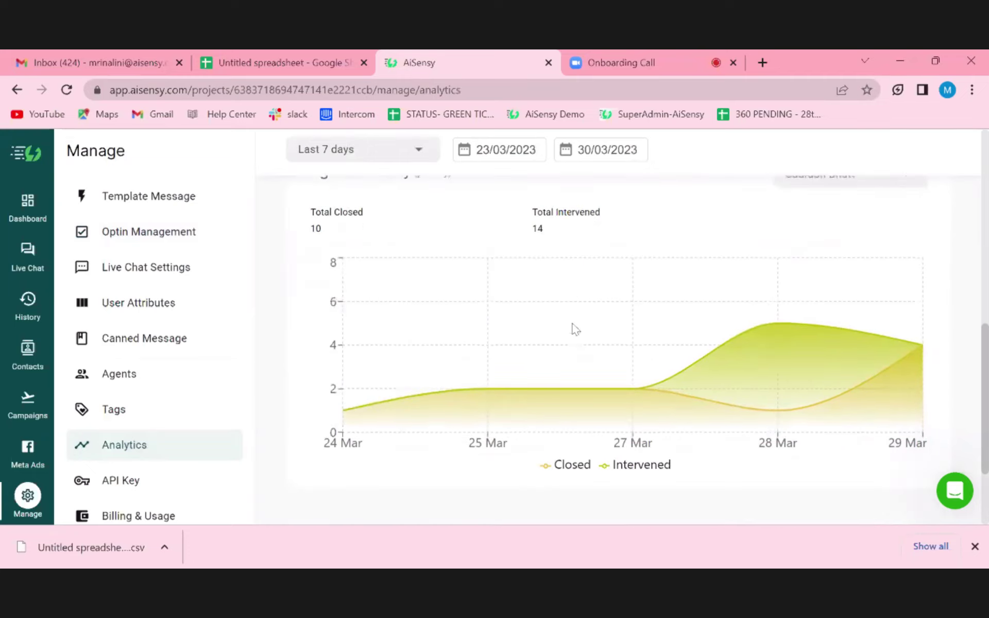
scroll(618, 329, "up", 12)
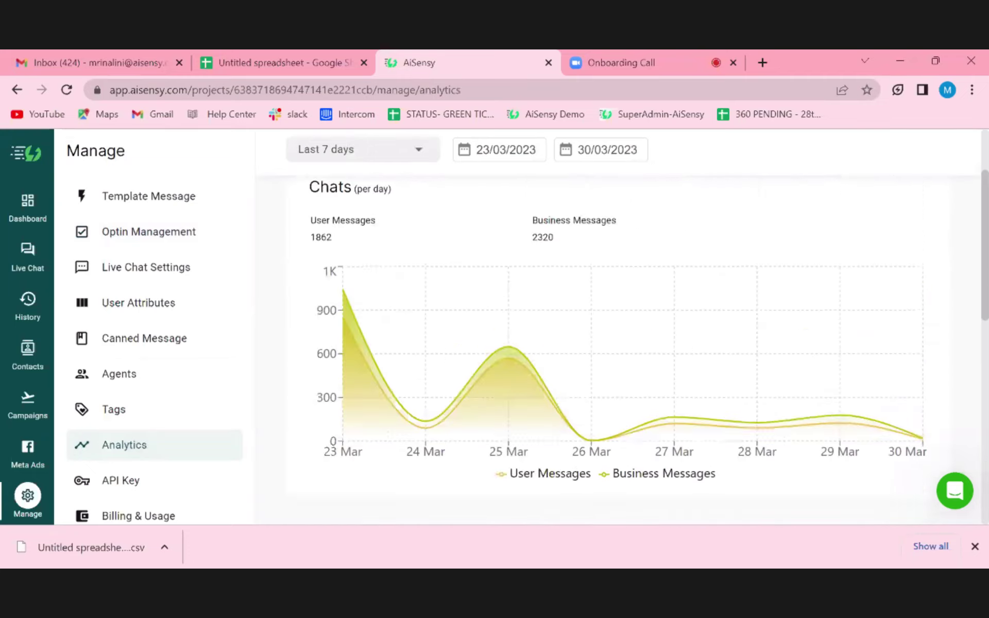
- View the generated API key and its buttons, then go to Billing & Usage
left_click(126, 480)
scroll(603, 334, "down", 2)
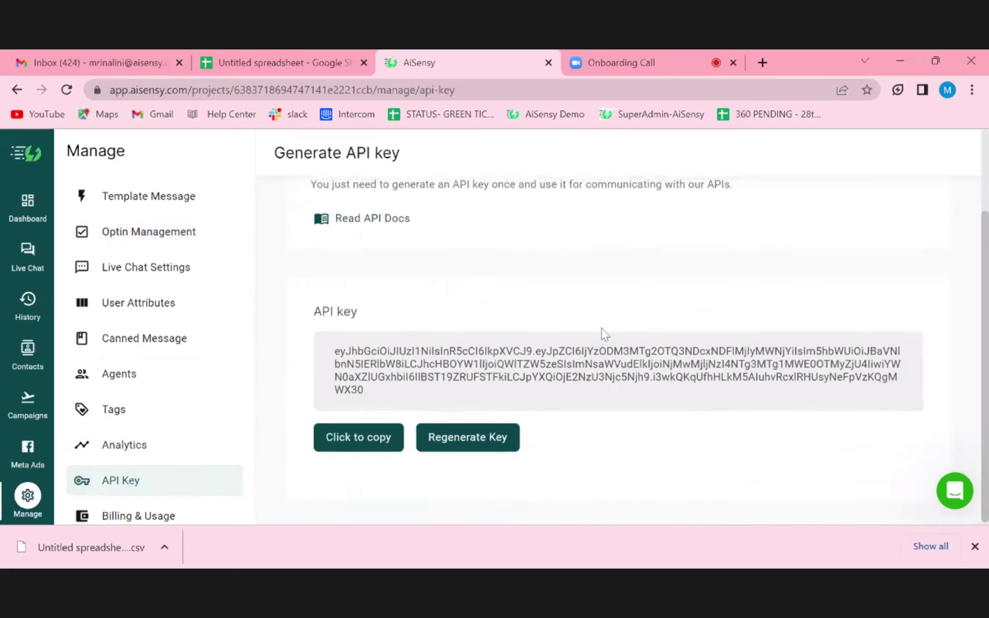
scroll(603, 333, "up", 2)
scroll(603, 333, "down", 2)
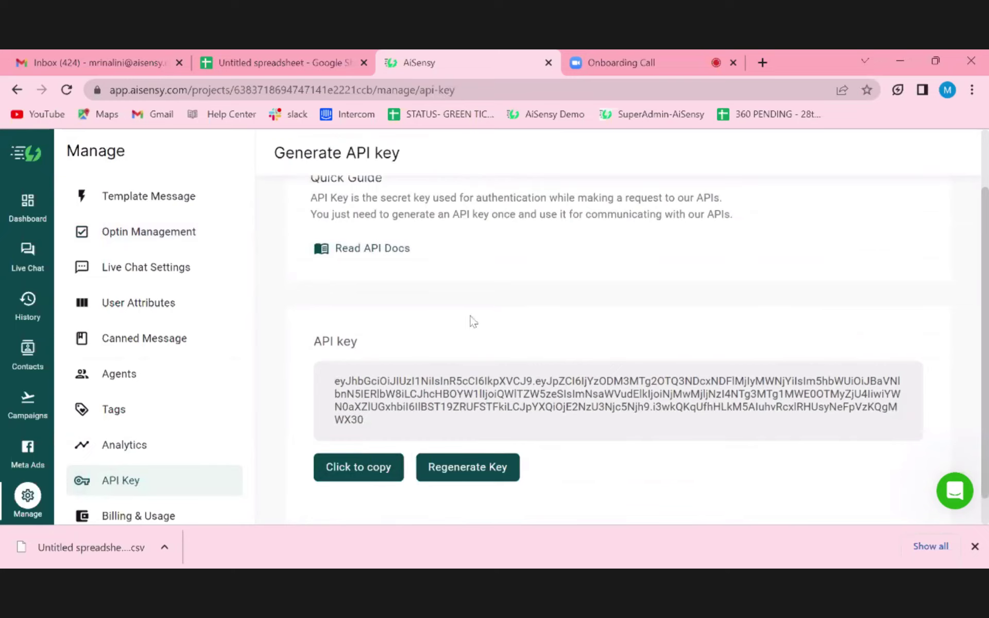
scroll(470, 322, "up", 2)
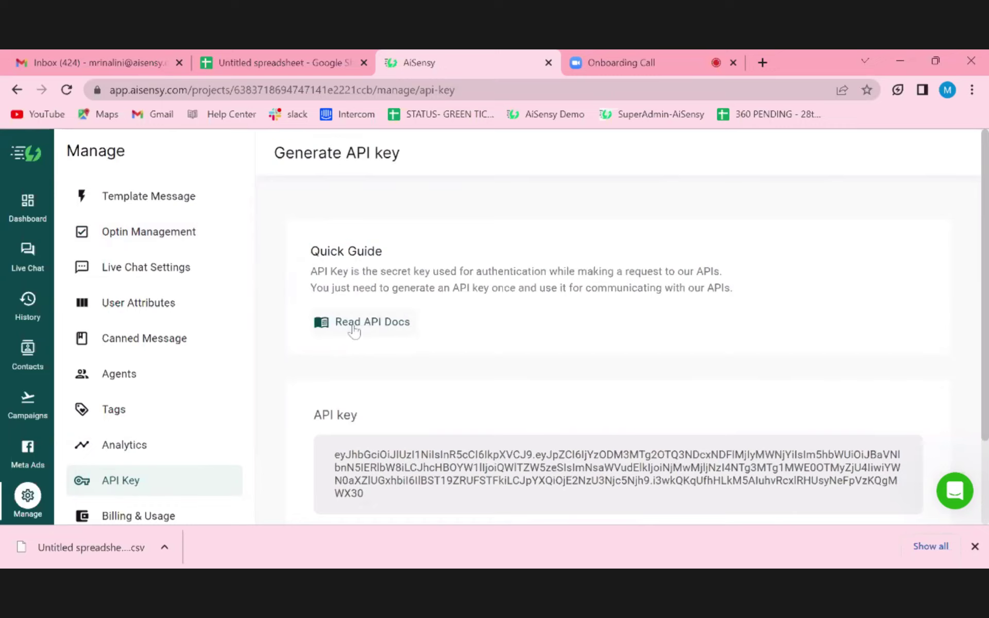
scroll(393, 360, "down", 2)
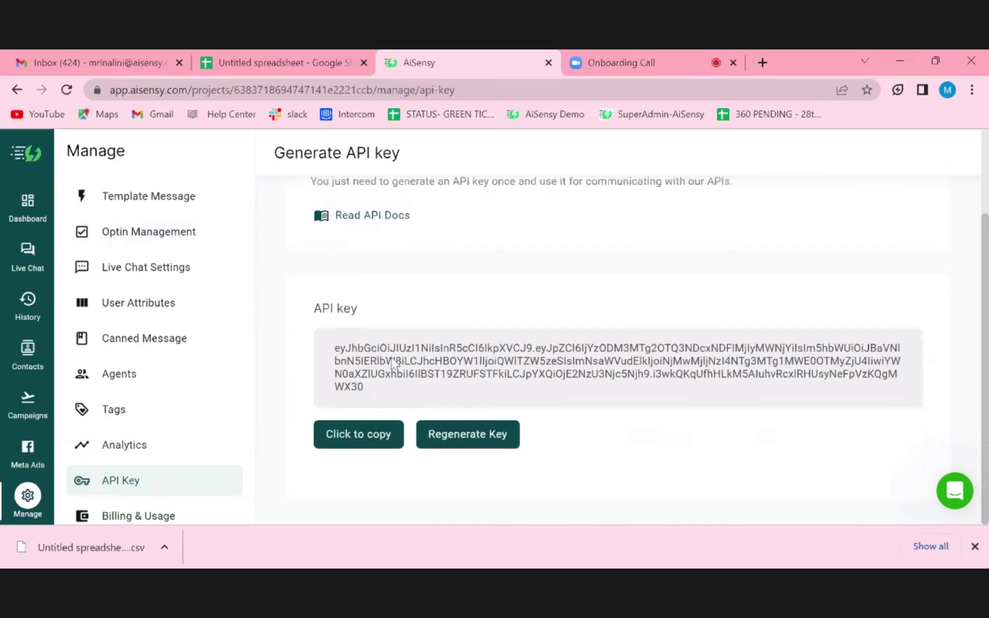
left_click(156, 518)
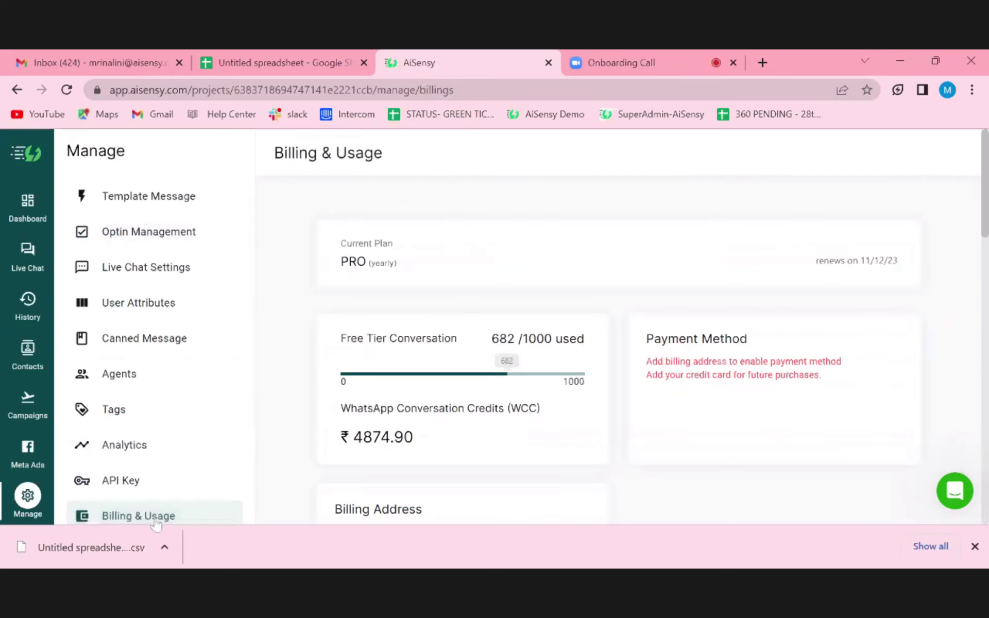
- Dismiss the downloads notice and review the ₹0.00 Conversation Credit Usage chart for 23–30 Mar
left_click(975, 547)
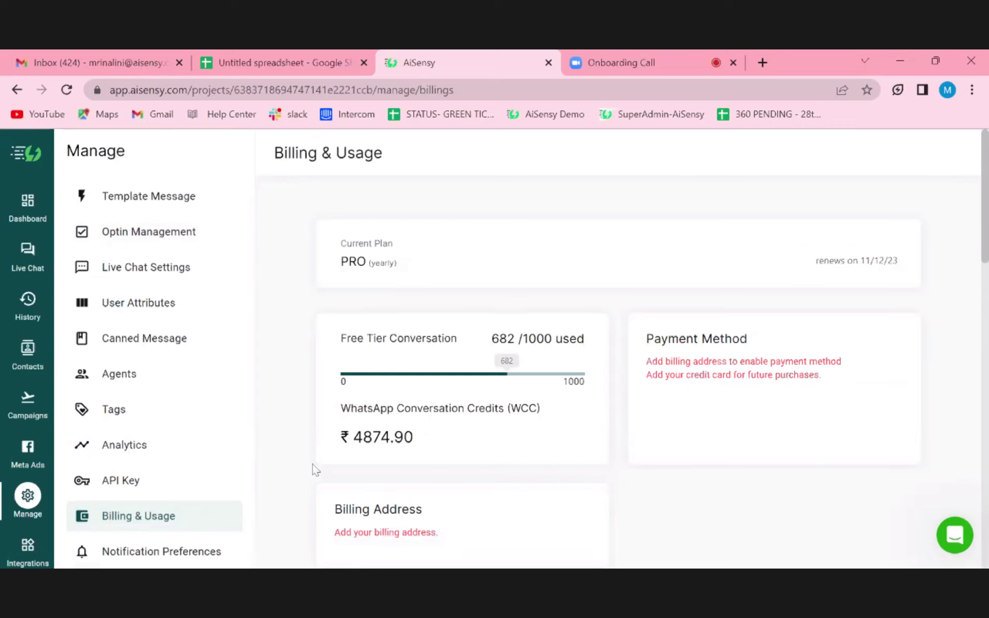
scroll(709, 439, "down", 2)
scroll(708, 439, "up", 1)
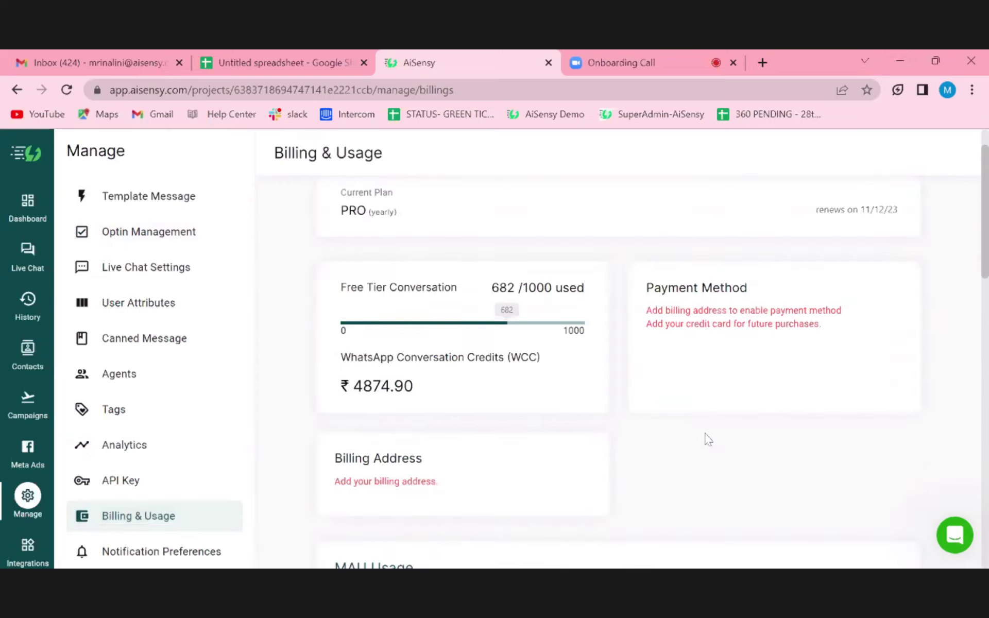
scroll(709, 439, "down", 2)
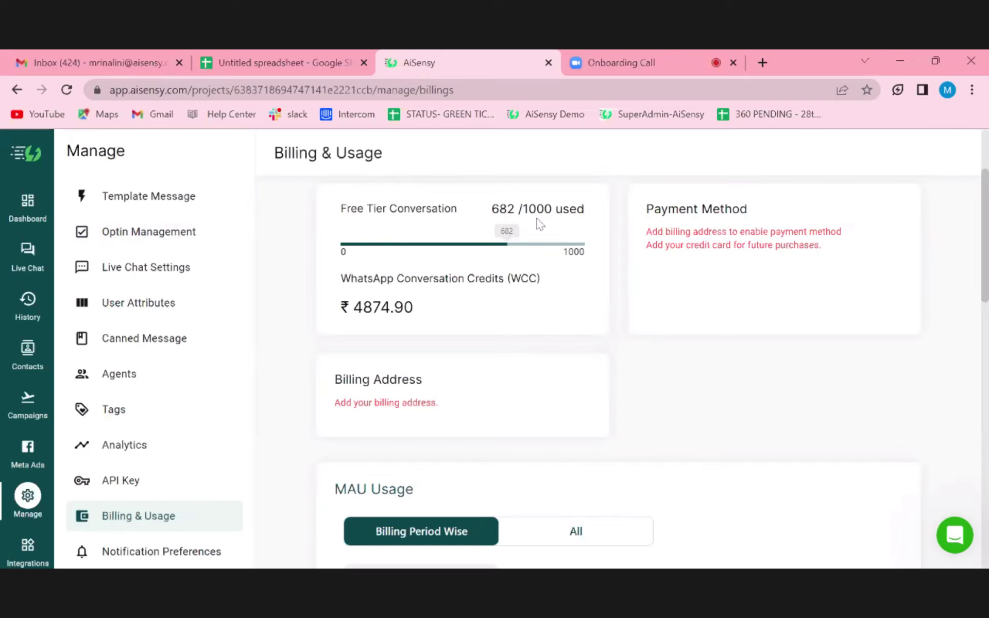
scroll(661, 420, "down", 15)
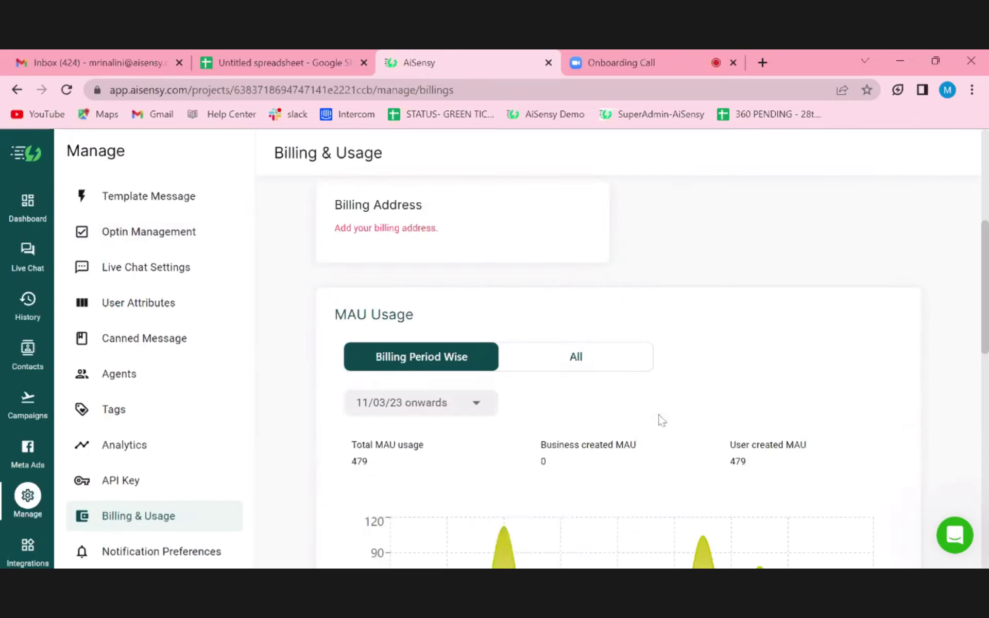
scroll(665, 412, "down", 2)
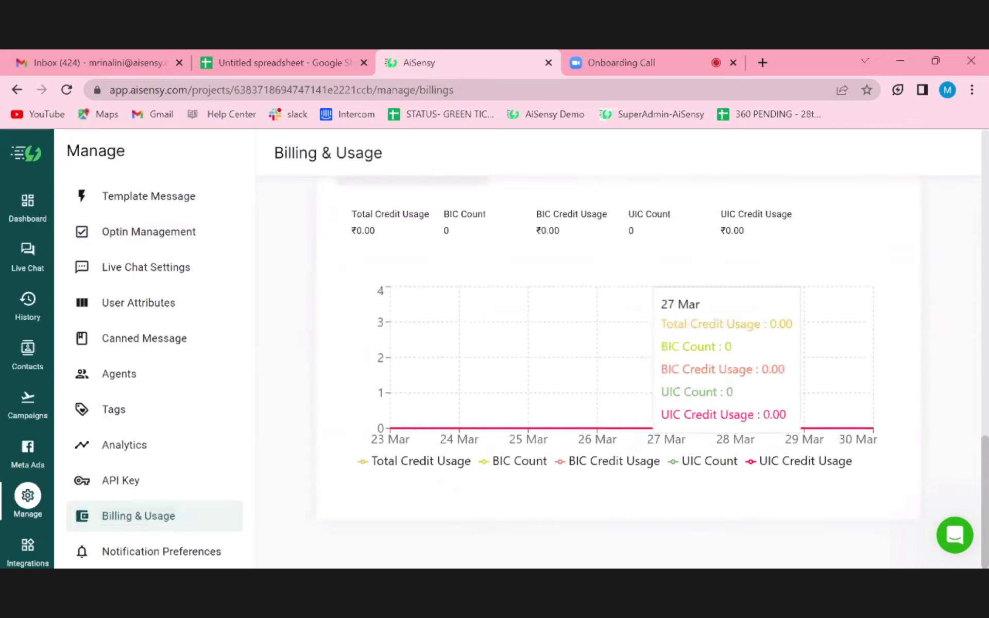
scroll(665, 413, "up", 1)
scroll(665, 413, "up", 2)
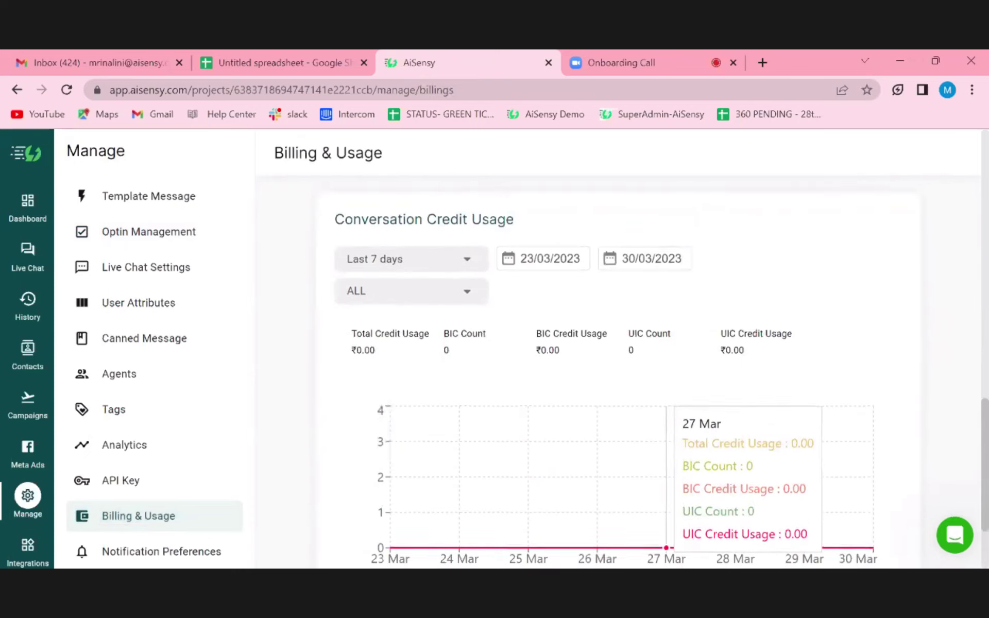
scroll(665, 412, "down", 1)
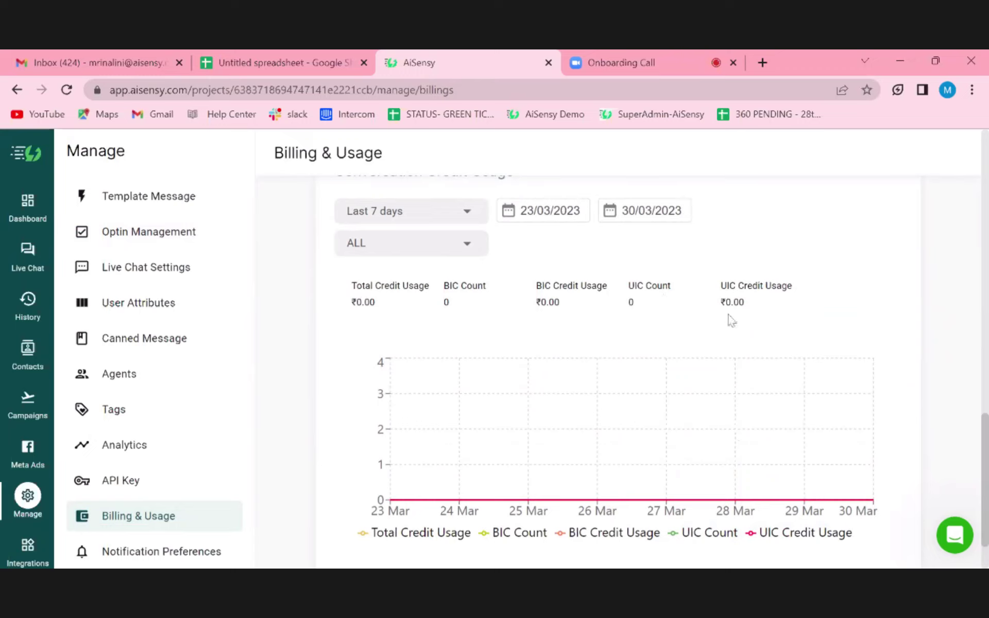
scroll(566, 315, "down", 1)
scroll(566, 315, "down", 1)
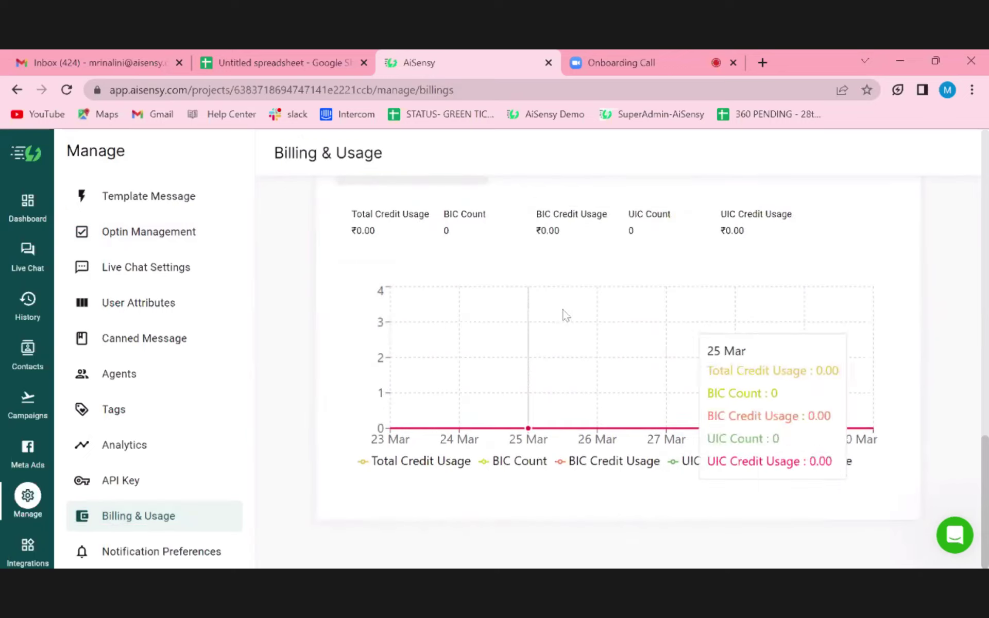
- Review Notification Preferences: sound notifications on and one Macintosh device registered for push
left_click(132, 556)
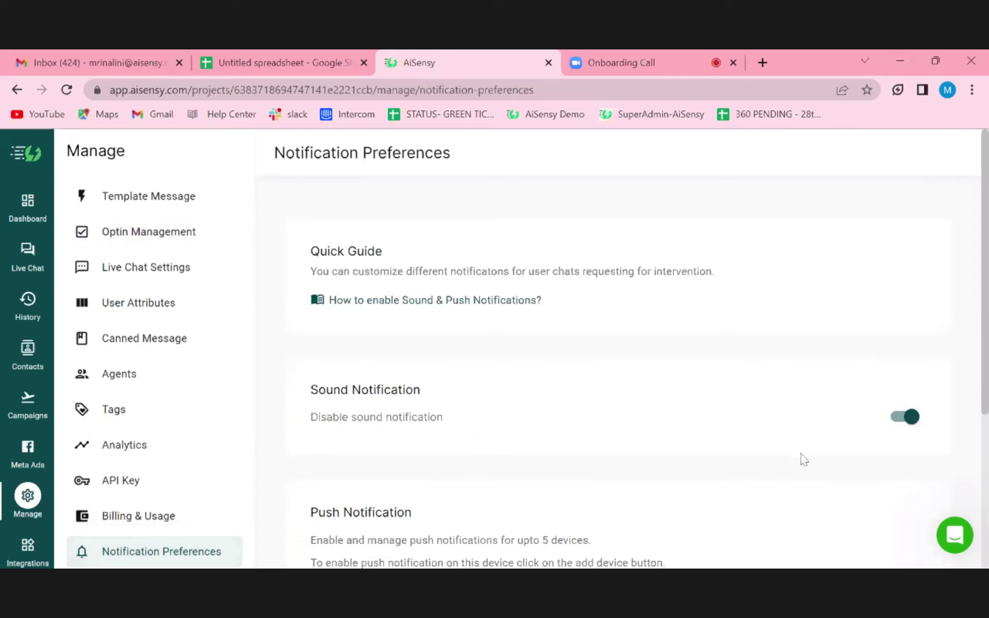
scroll(802, 459, "down", 4)
scroll(803, 459, "up", 2)
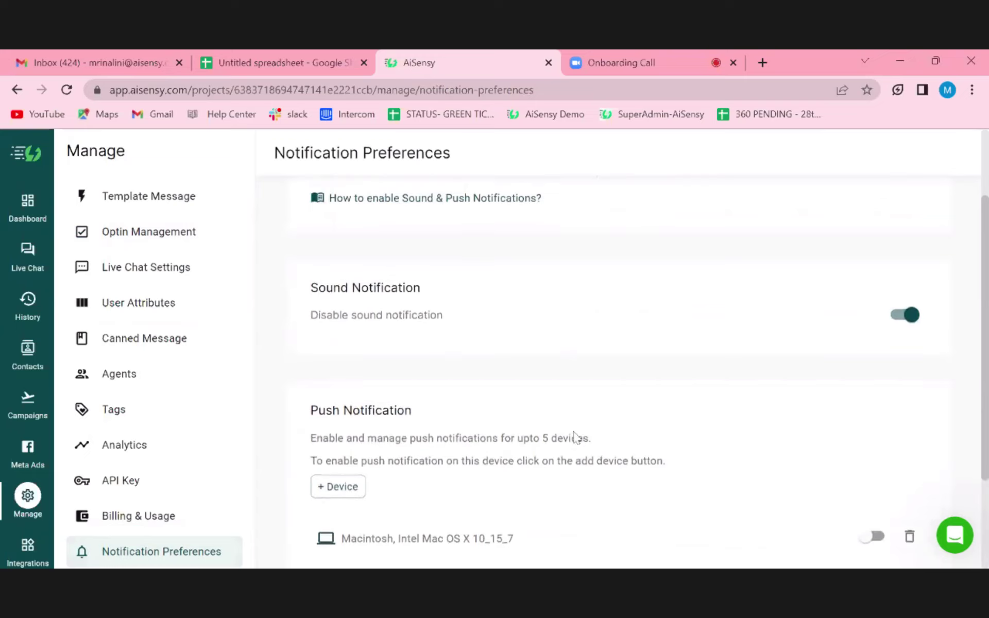
scroll(577, 438, "down", 2)
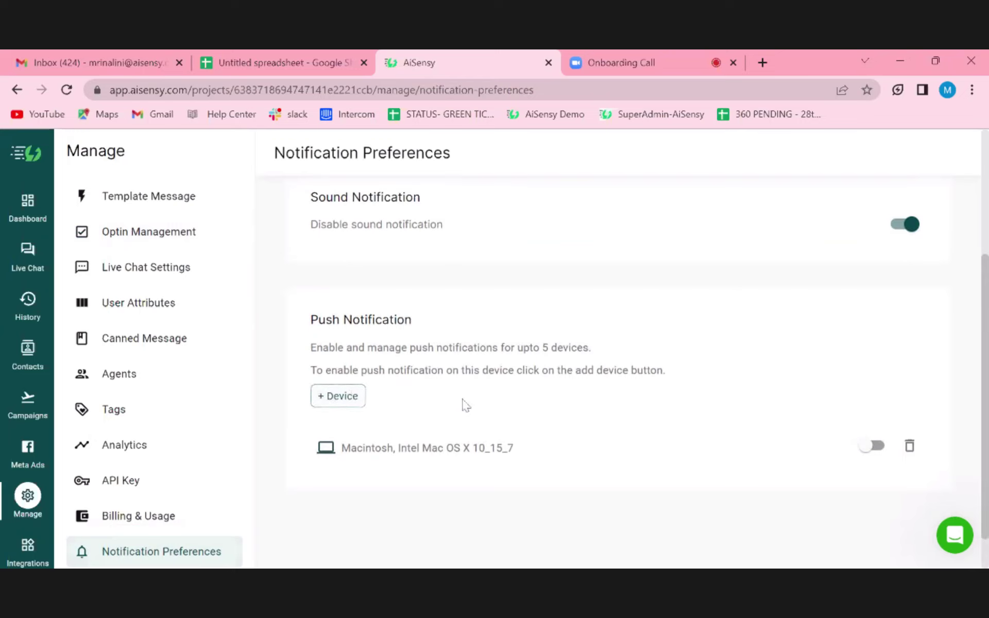
scroll(466, 406, "up", 2)
scroll(465, 406, "up", 2)
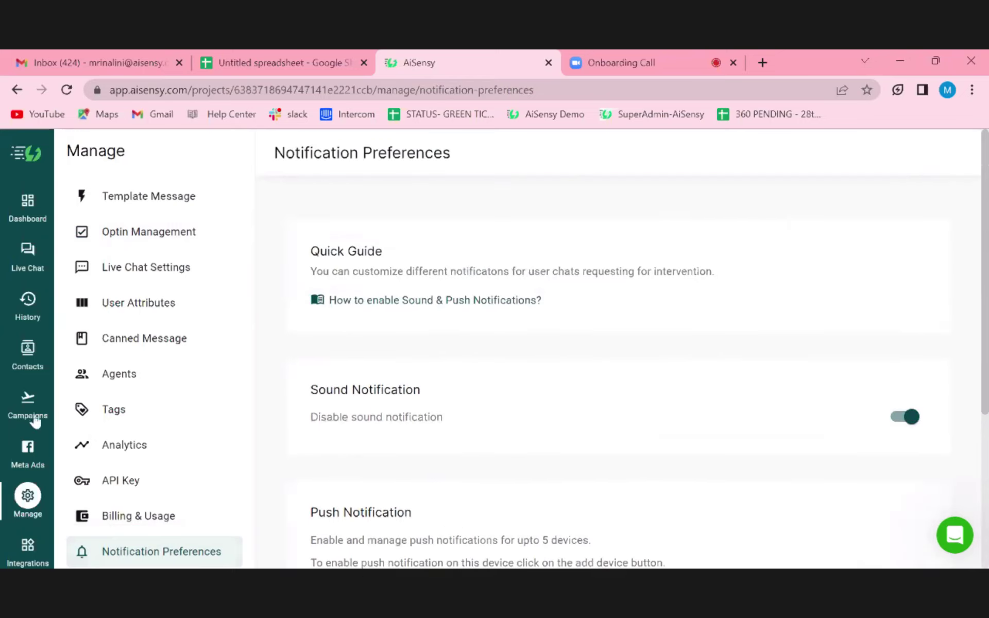
- Open Meta Ads and review the Setup steps: Facebook connection, ad account, page, WhatsApp number
left_click(25, 452)
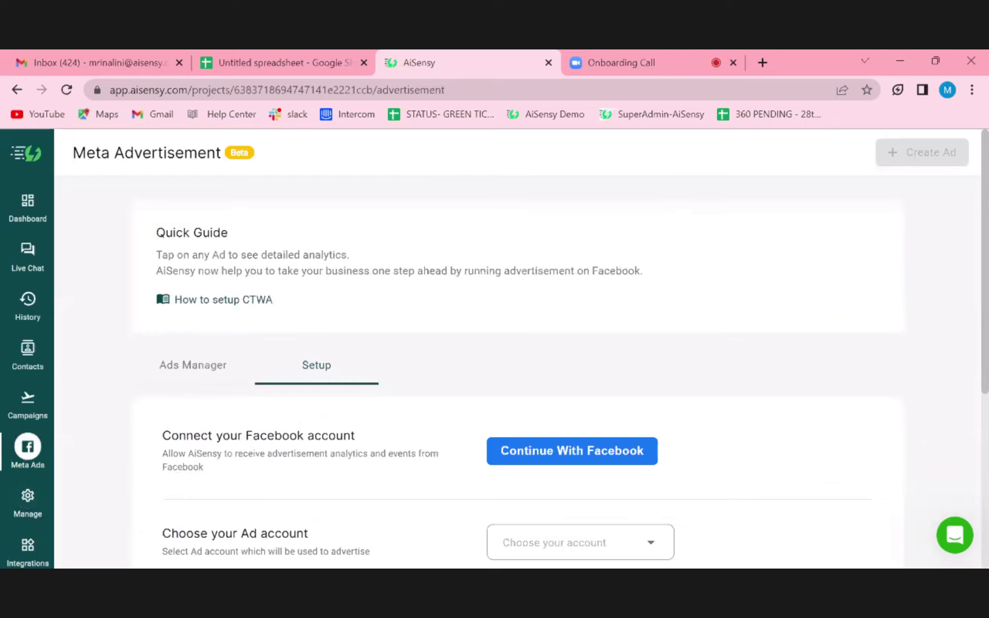
scroll(515, 361, "down", 3)
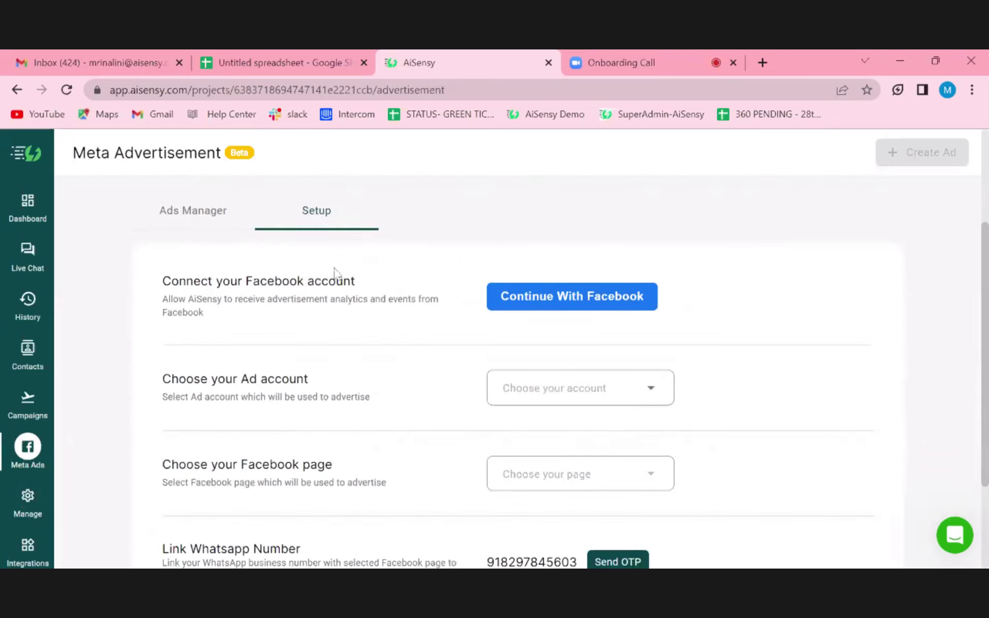
scroll(422, 438, "down", 1)
scroll(403, 475, "down", 1)
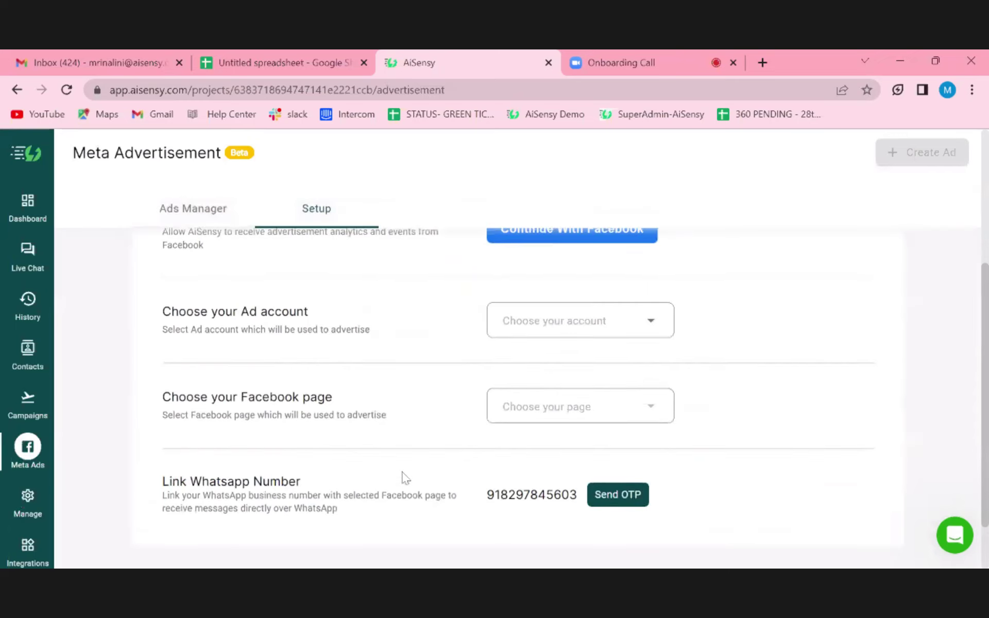
scroll(403, 474, "up", 2)
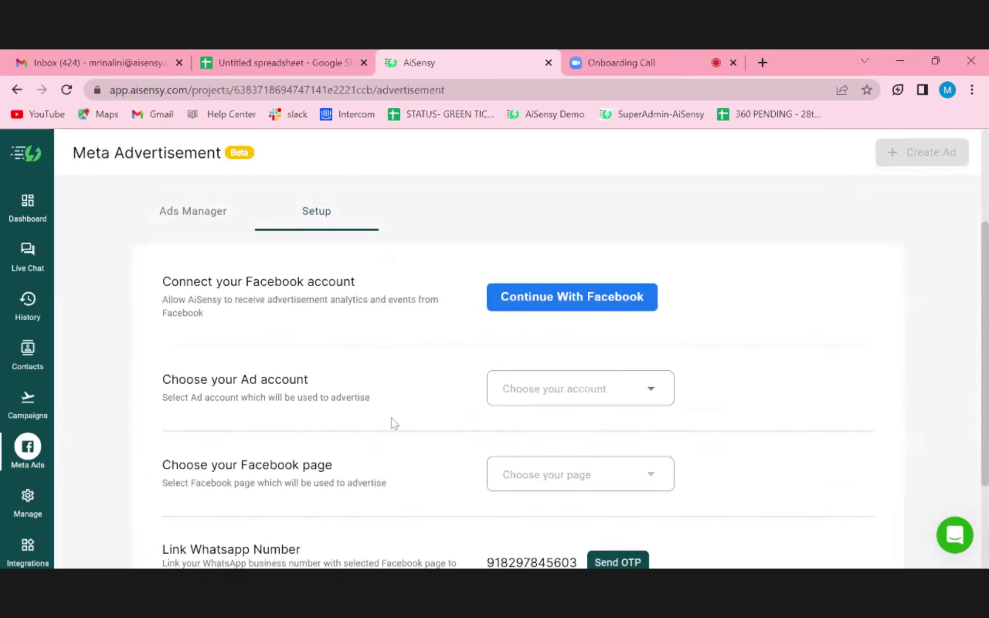
scroll(391, 422, "down", 3)
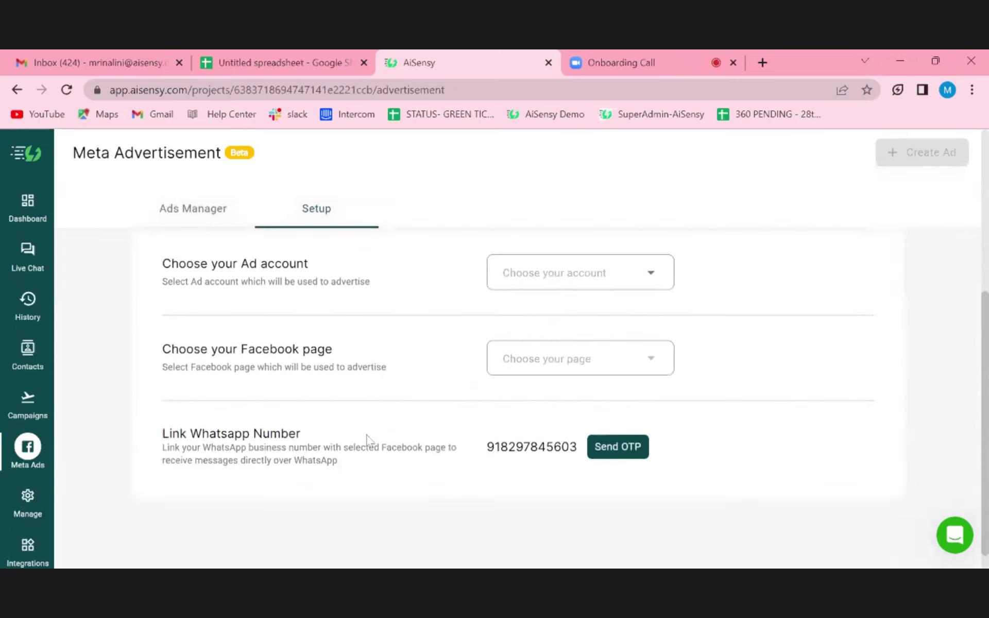
scroll(376, 440, "up", 3)
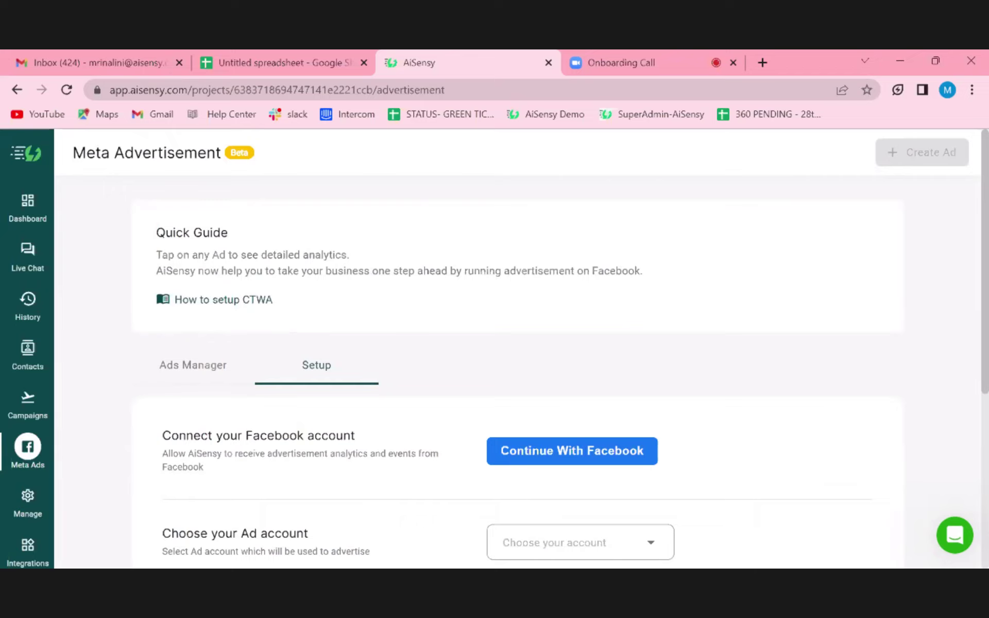
- Check the Ads Manager stats and ads list, then open the Integrations App Store
left_click(192, 367)
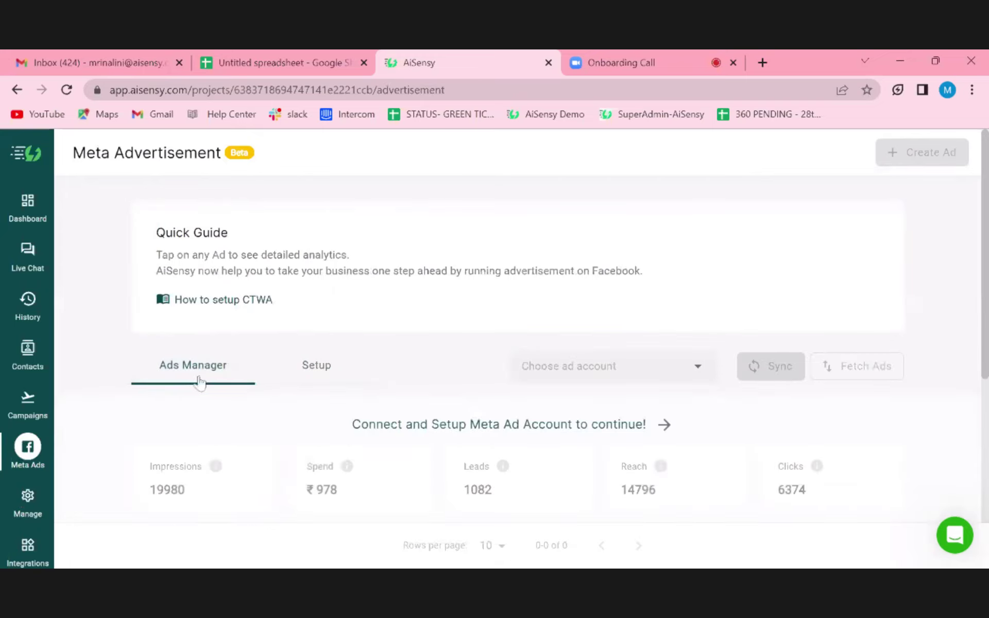
scroll(392, 452, "down", 2)
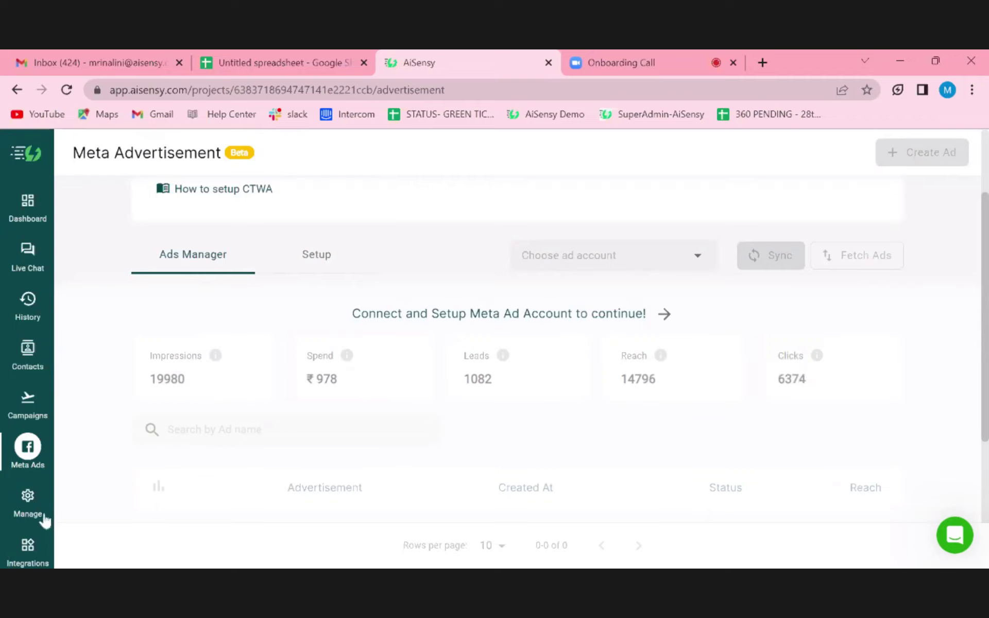
left_click(29, 544)
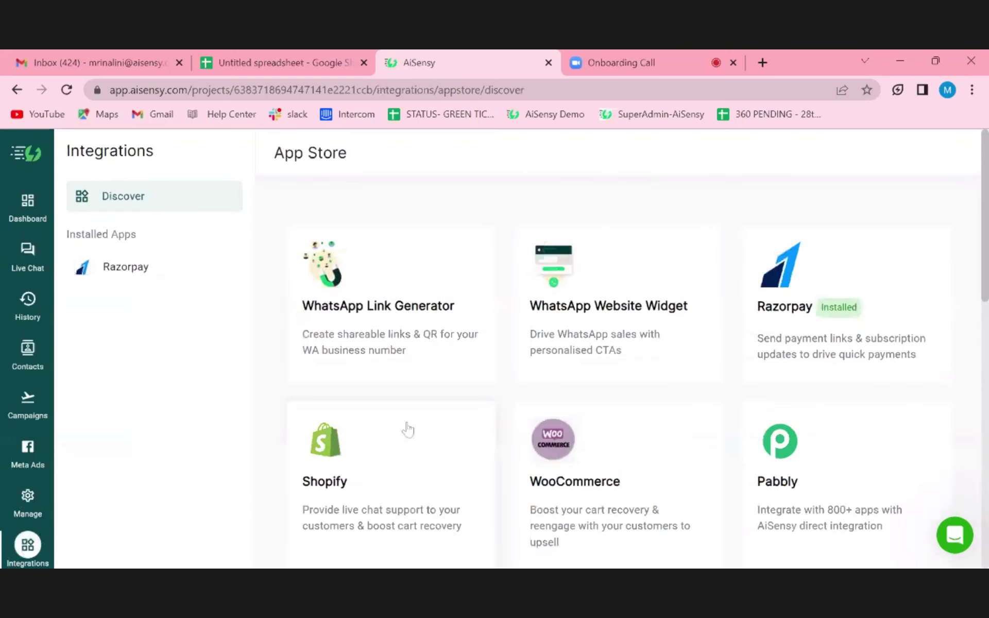
left_click(691, 54)
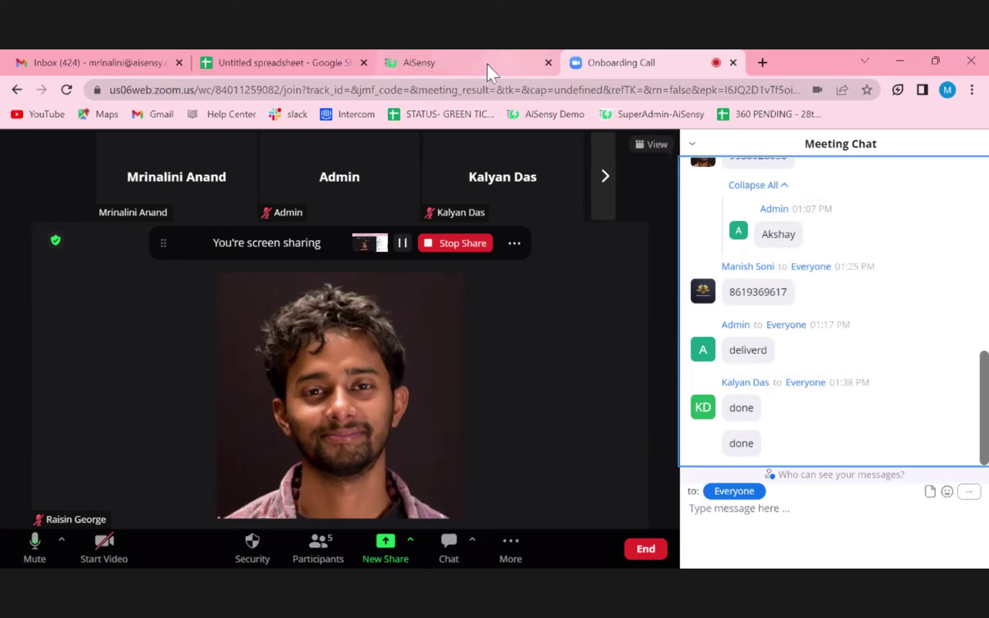
left_click(470, 68)
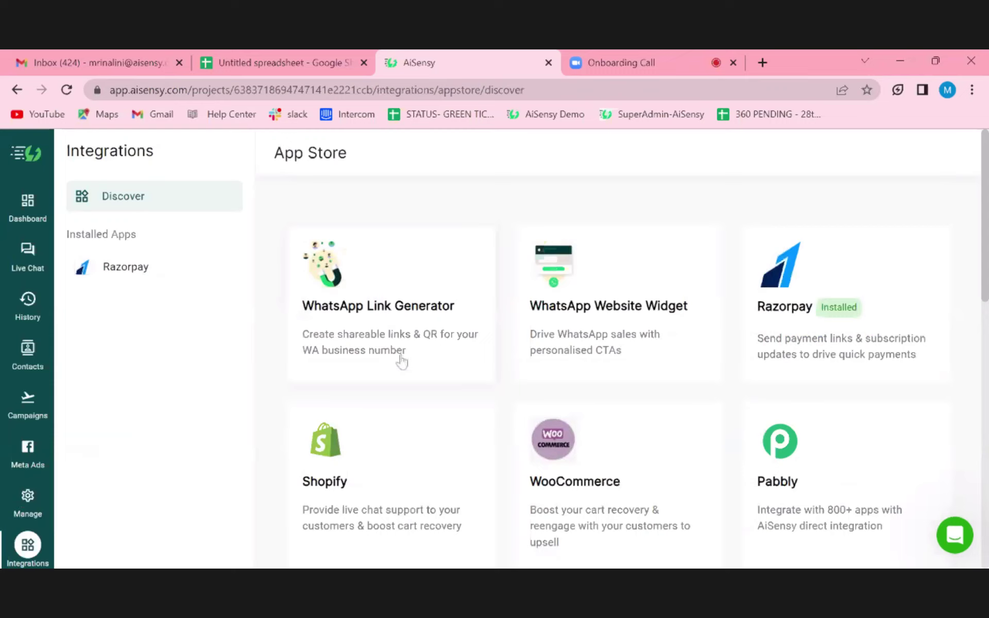
- Browse the App Store apps, such as Cronberry, LeadSquared and WebEngage, then zoom the browser out one level
scroll(402, 363, "down", 2)
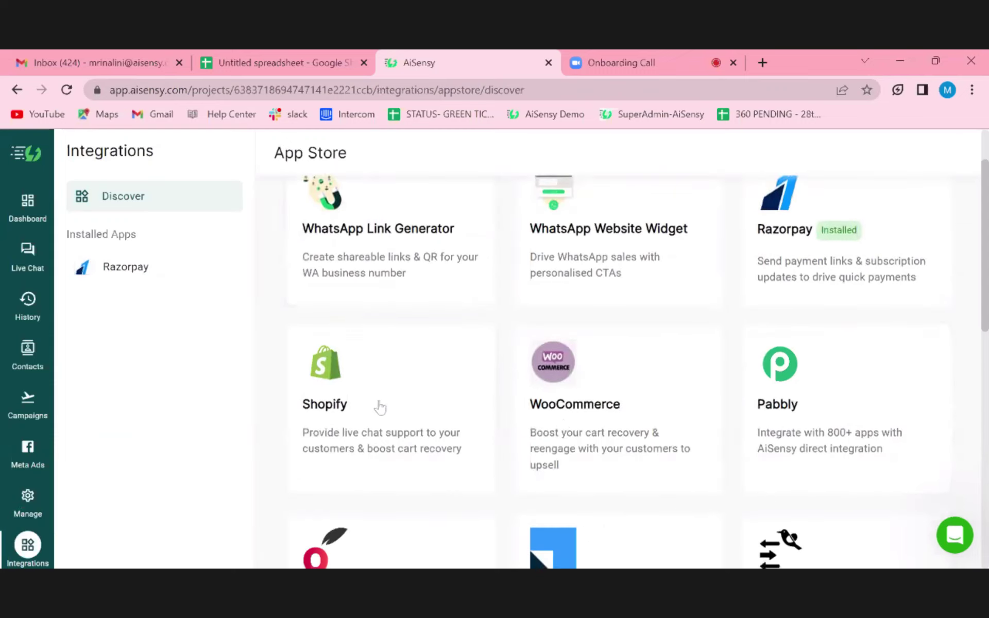
scroll(379, 406, "down", 3)
scroll(379, 405, "down", 4)
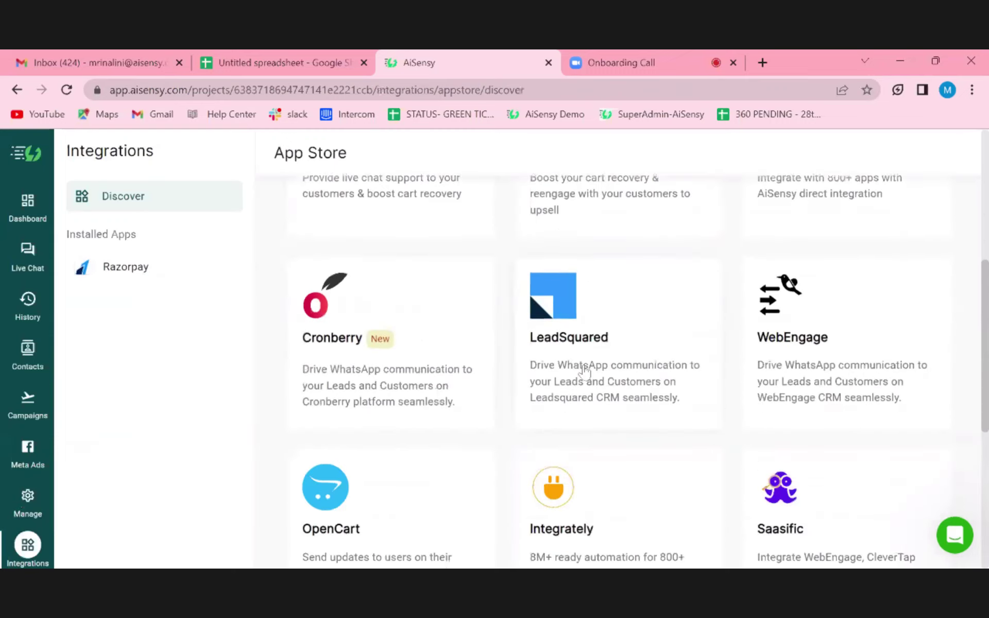
scroll(438, 415, "down", 2)
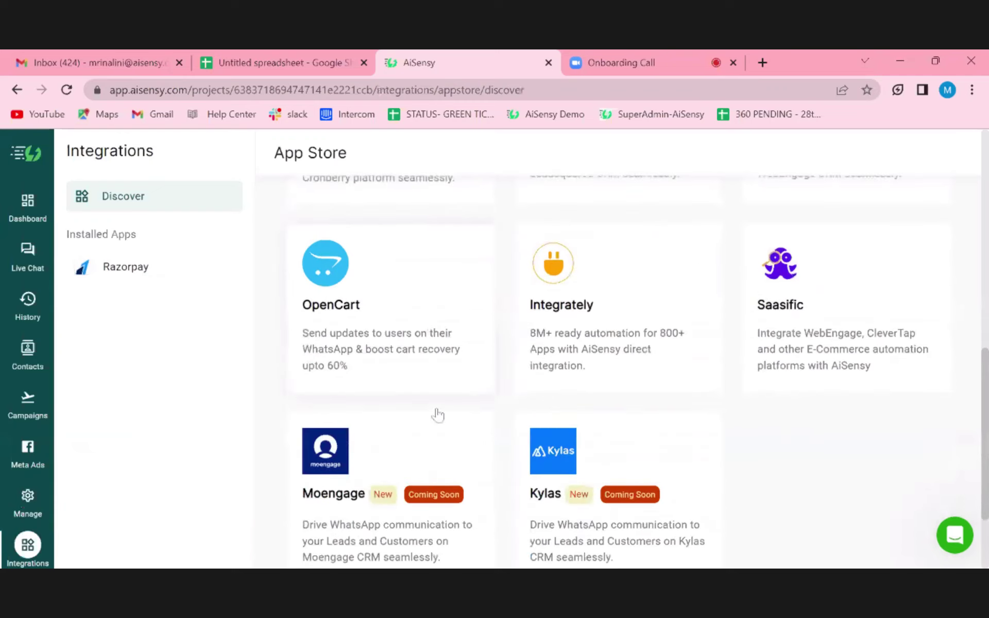
scroll(438, 415, "down", 2)
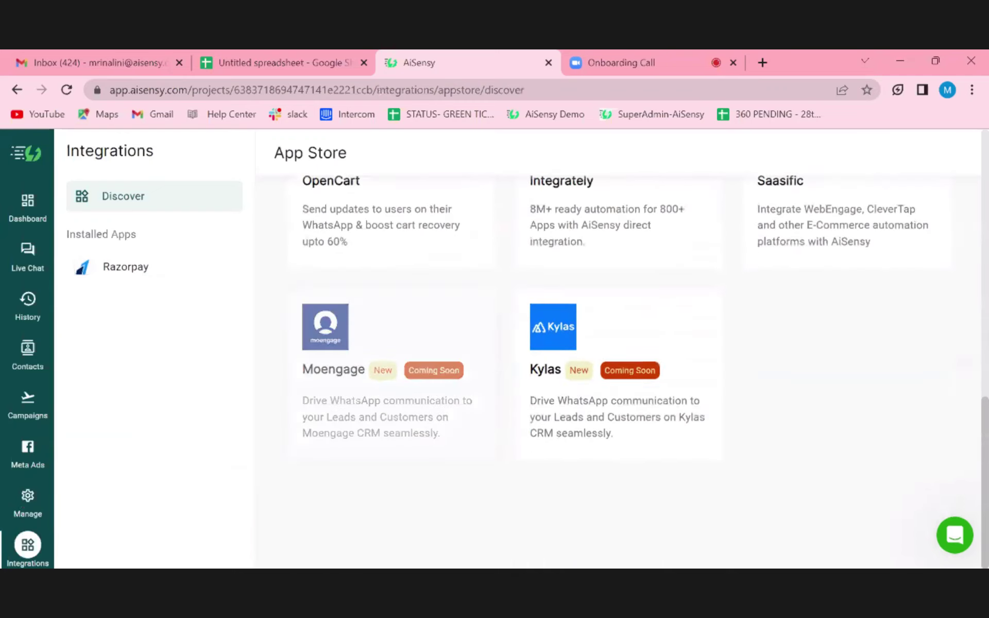
scroll(675, 321, "up", 10)
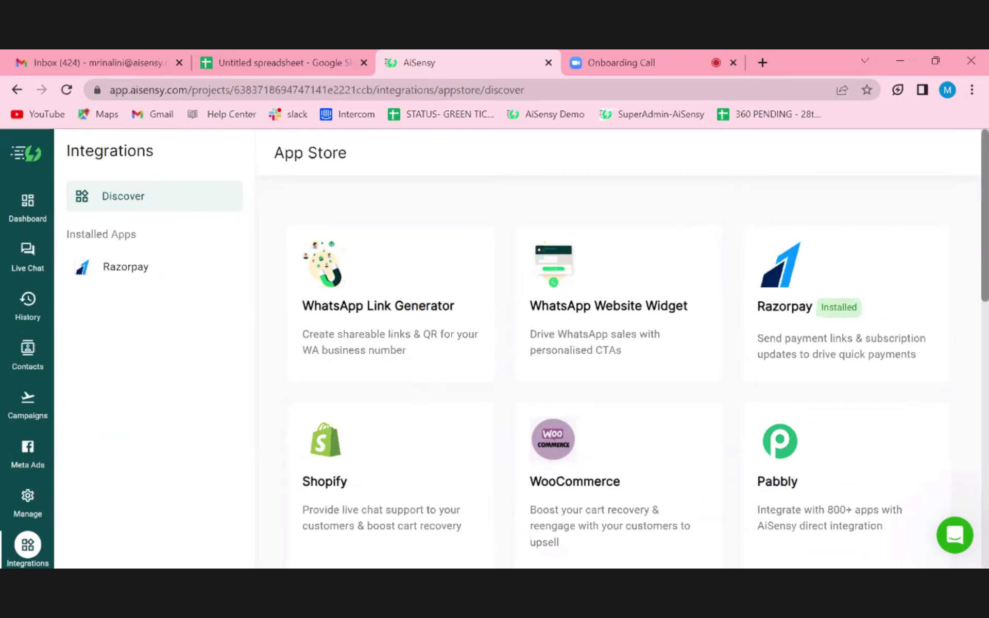
scroll(881, 366, "down", 4)
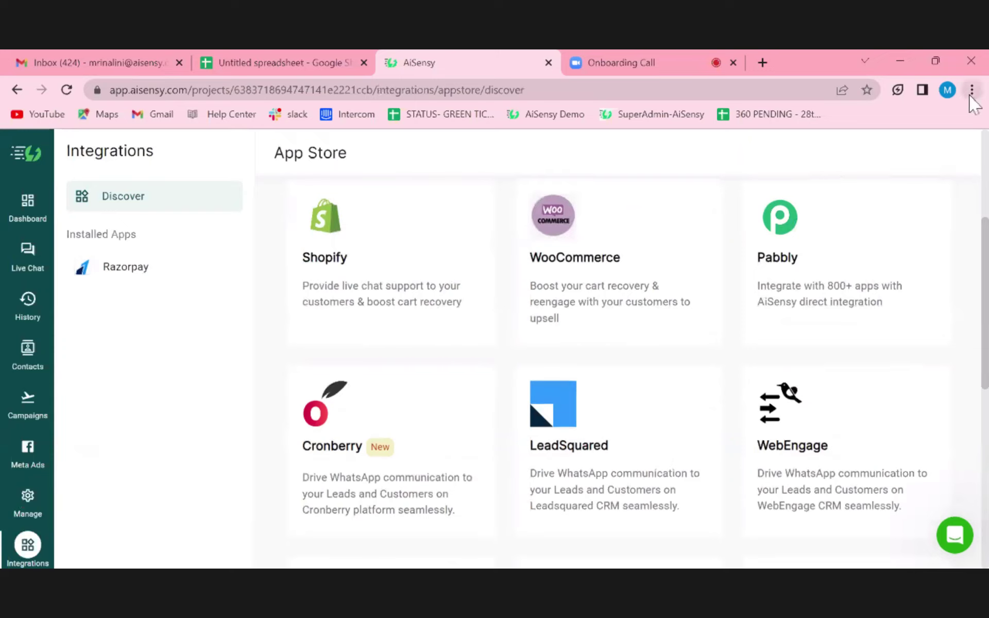
key("ctrl+minus")
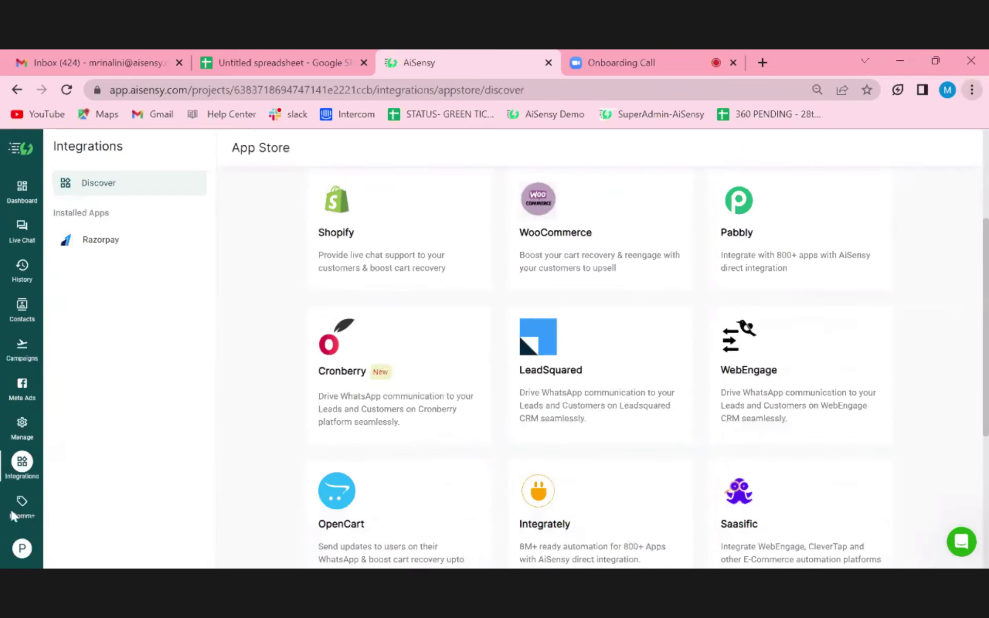
- Go to Ecomm+ from the left rail to check the Shopify and WooCommerce connection status
left_click(18, 513)
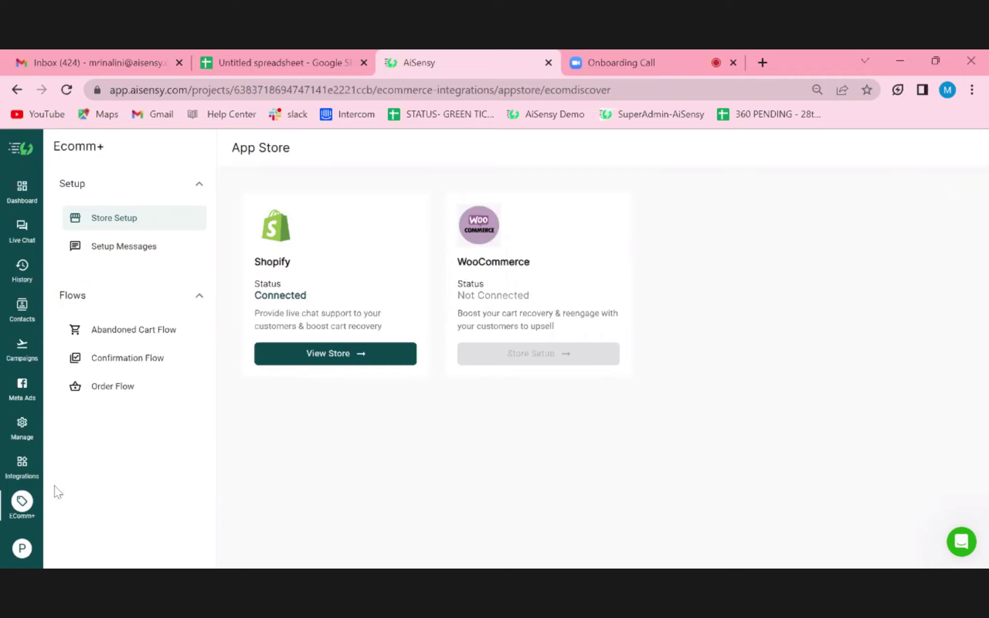
- View the account profile details, briefly switching to the Zoom tab and back
left_click(20, 558)
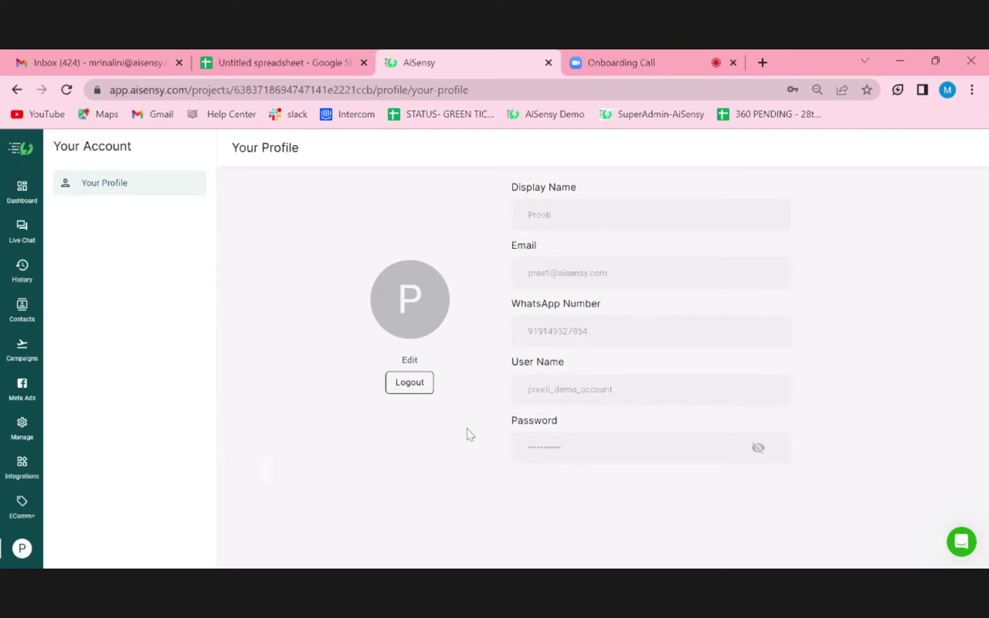
left_click(621, 54)
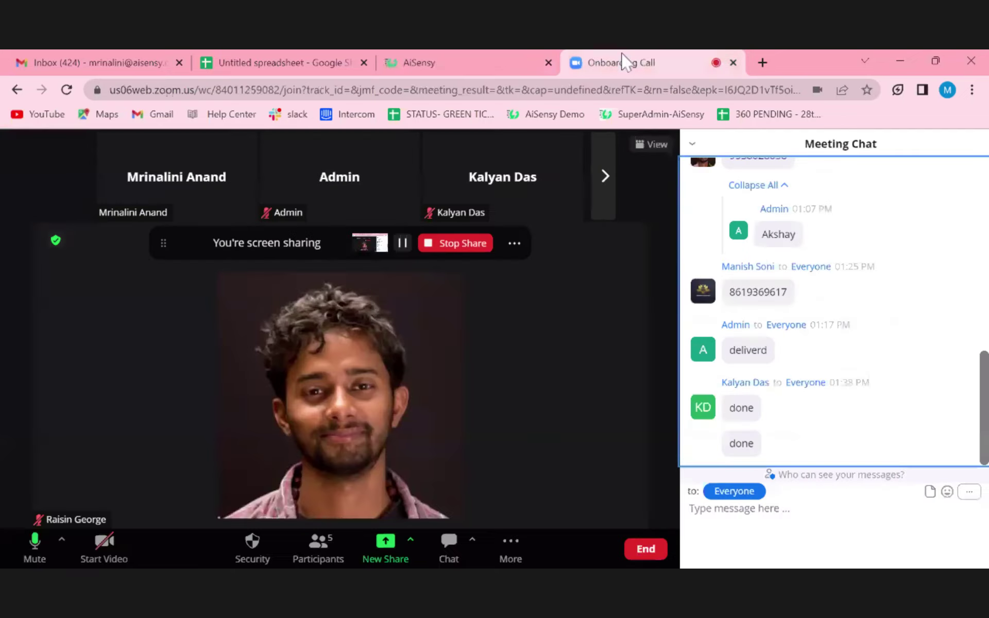
left_click(478, 61)
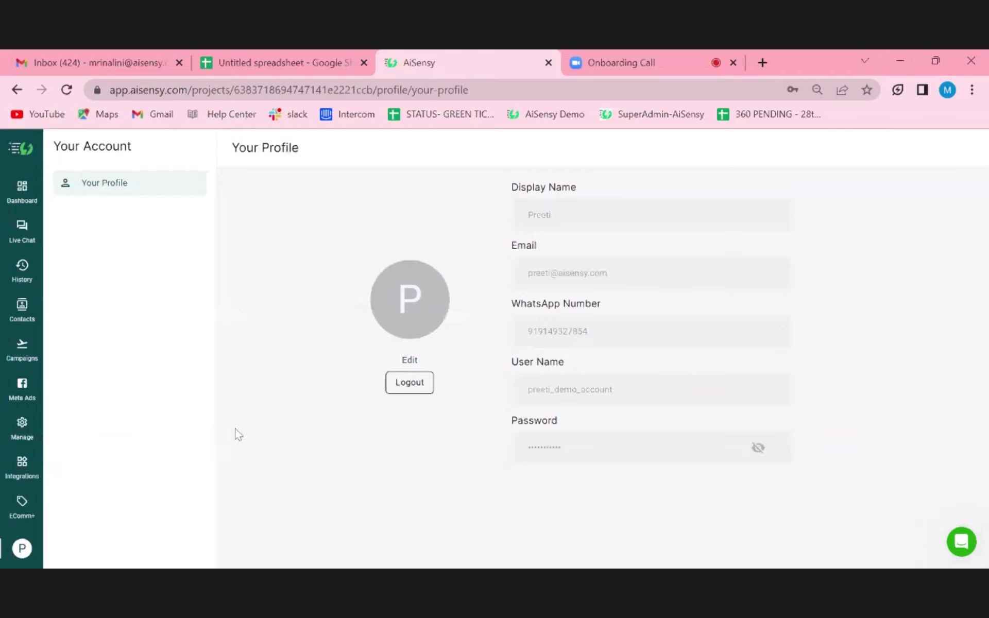